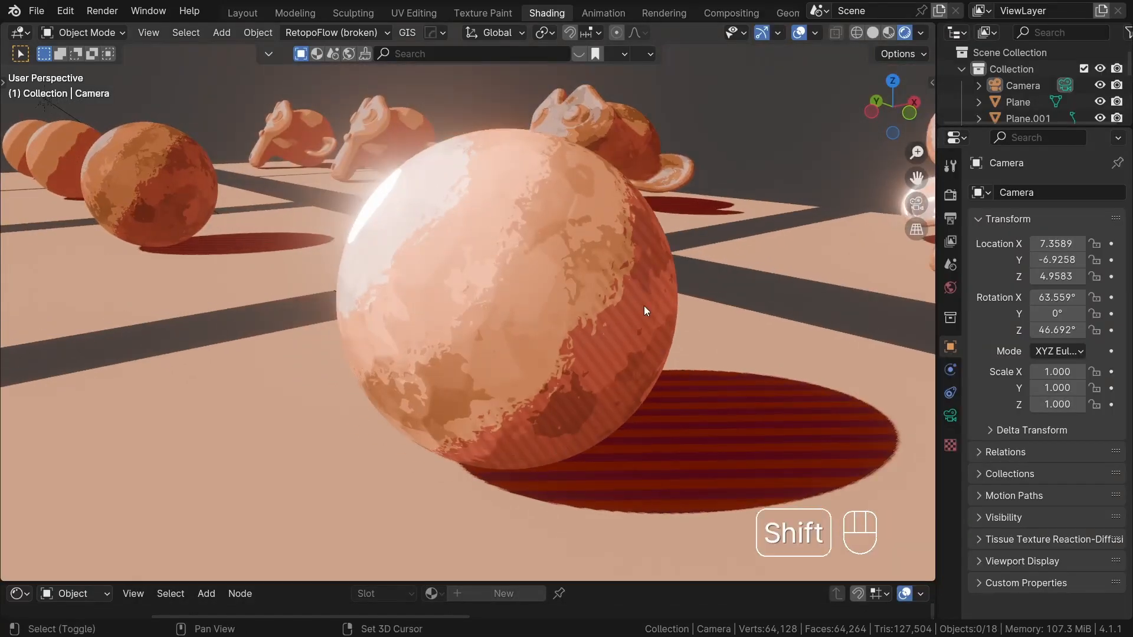
# Step: Try rotating the sun light about the global Z axis to test the shading bands and shadow on the isolated sphere
pyautogui.hotkey('shift', 'b')
pyautogui.moveTo(305, 177); pyautogui.dragTo(589, 406)
pyautogui.moveTo(589, 406); pyautogui.dragTo(420, 342, button='middle')
pyautogui.scroll(-3, 614, 383)
pyautogui.keyDown('shift'); pyautogui.moveTo(558, 395); pyautogui.dragTo(470, 405, button='middle'); pyautogui.keyUp('shift')
pyautogui.press('KP_Divide')
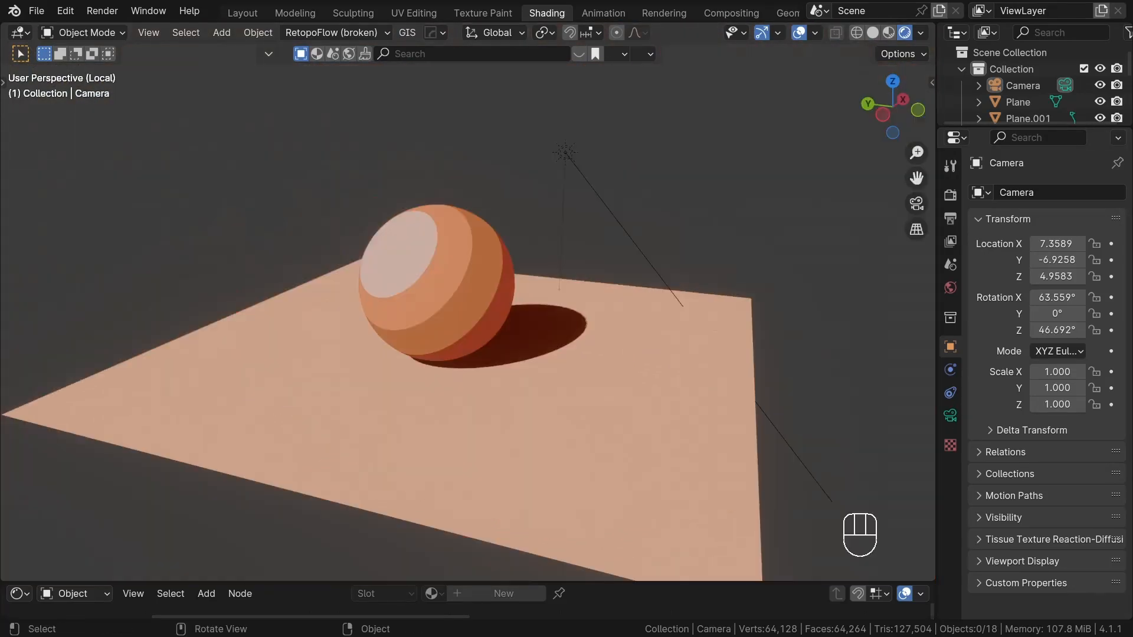
pyautogui.moveTo(635, 482); pyautogui.dragTo(566, 354, button='middle')
pyautogui.click(534, 154)
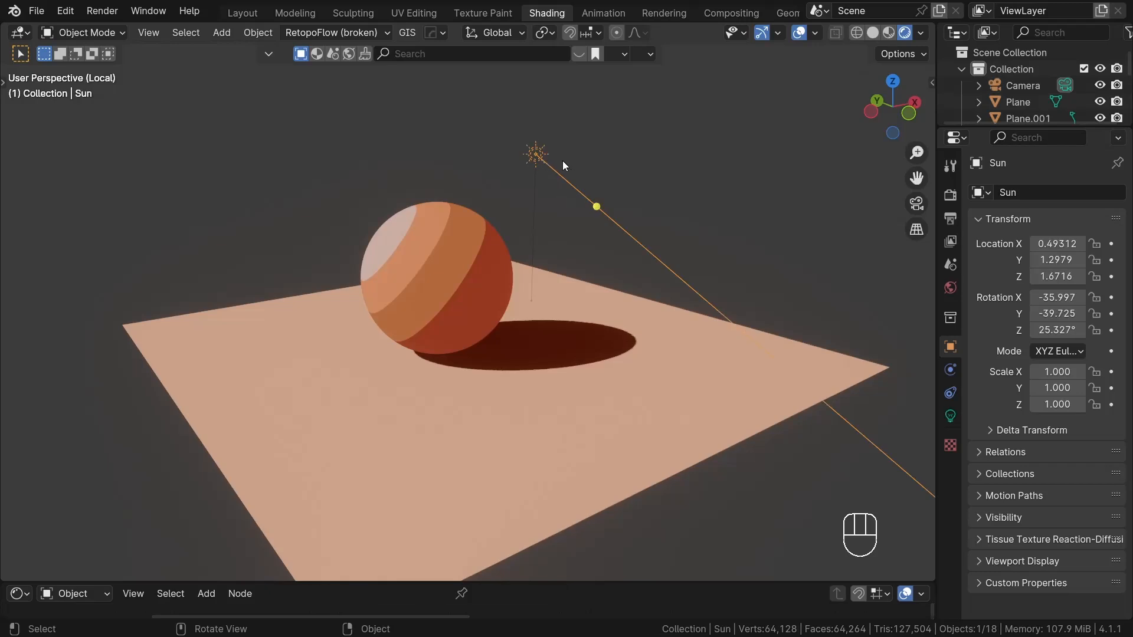
pyautogui.press('r')
pyautogui.press('z')
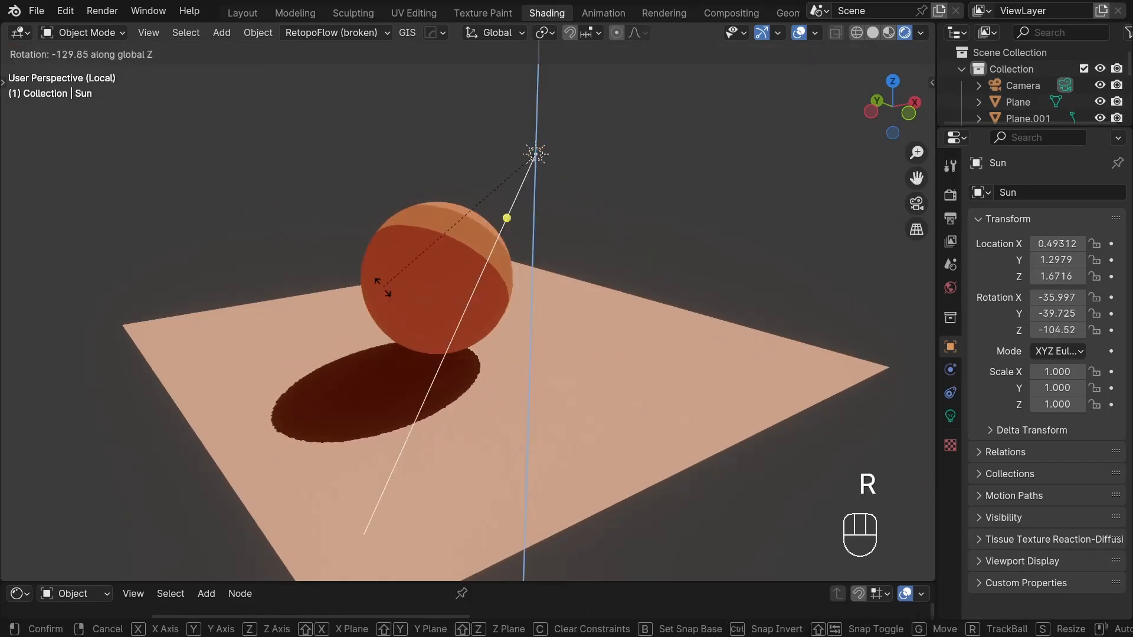
pyautogui.click(784, 127)
pyautogui.press('r')
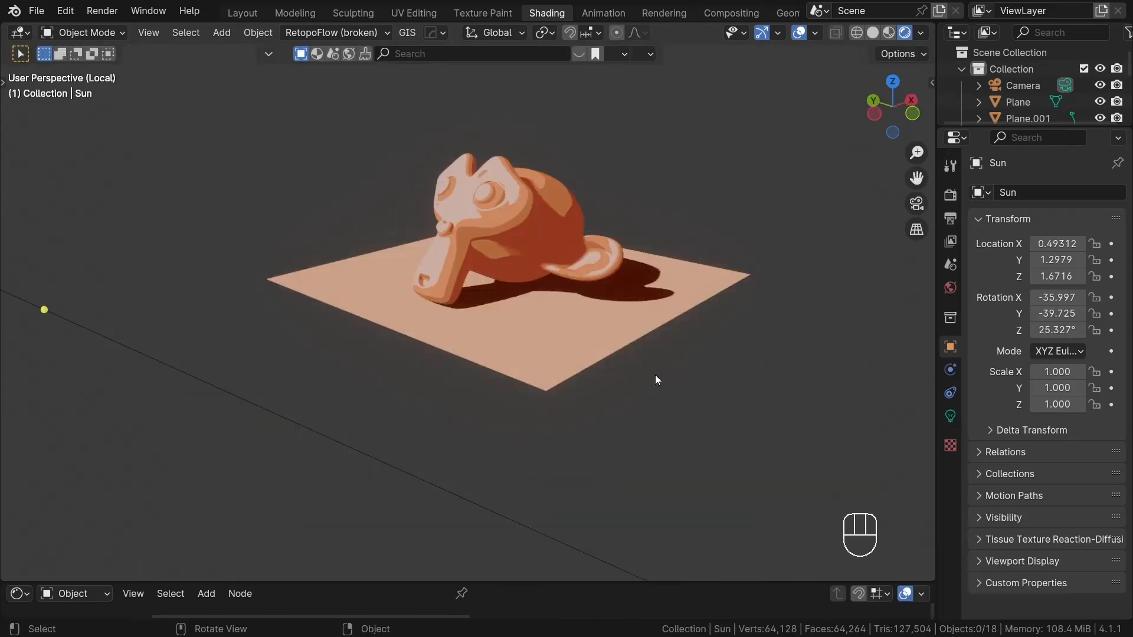
# Step: Examine the example toon materials on the monkey and the spheres, including their striped shadows, painterly texture and glowing highlight
pyautogui.moveTo(657, 377); pyautogui.dragTo(354, 307, button='middle')
pyautogui.click(366, 304)
pyautogui.press('r')
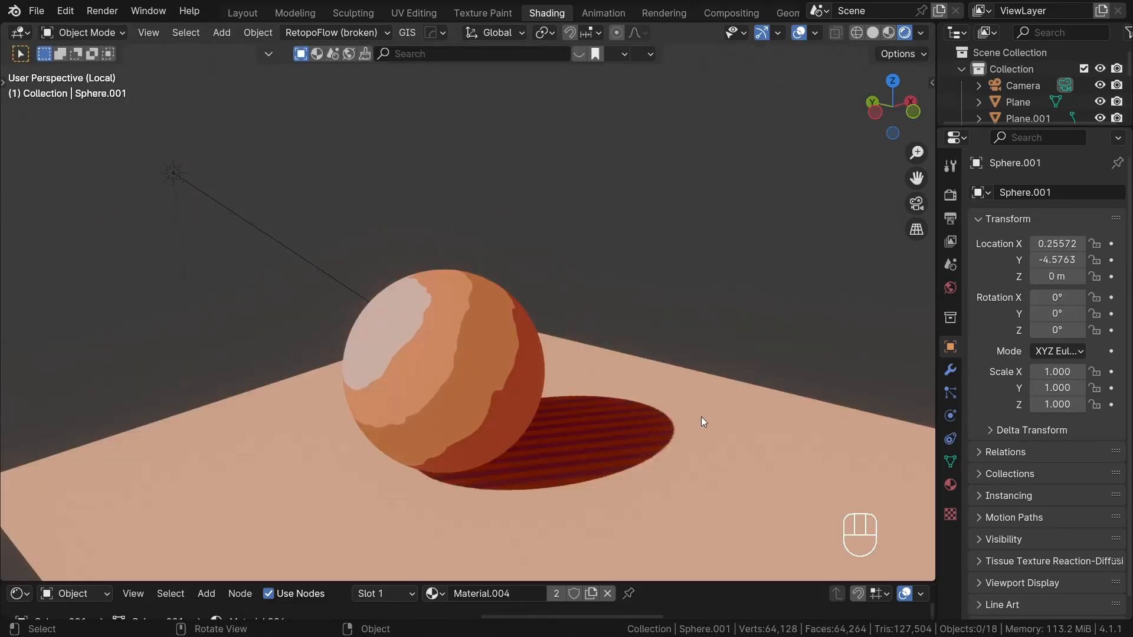
pyautogui.moveTo(704, 423); pyautogui.dragTo(671, 413, button='middle')
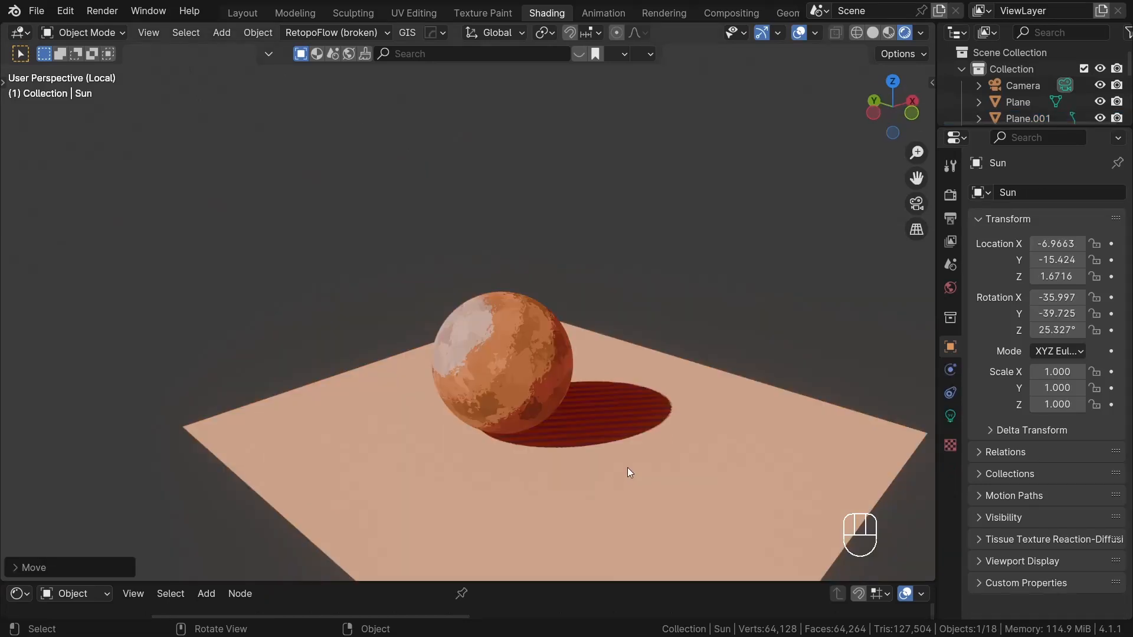
pyautogui.scroll(5, 510, 373)
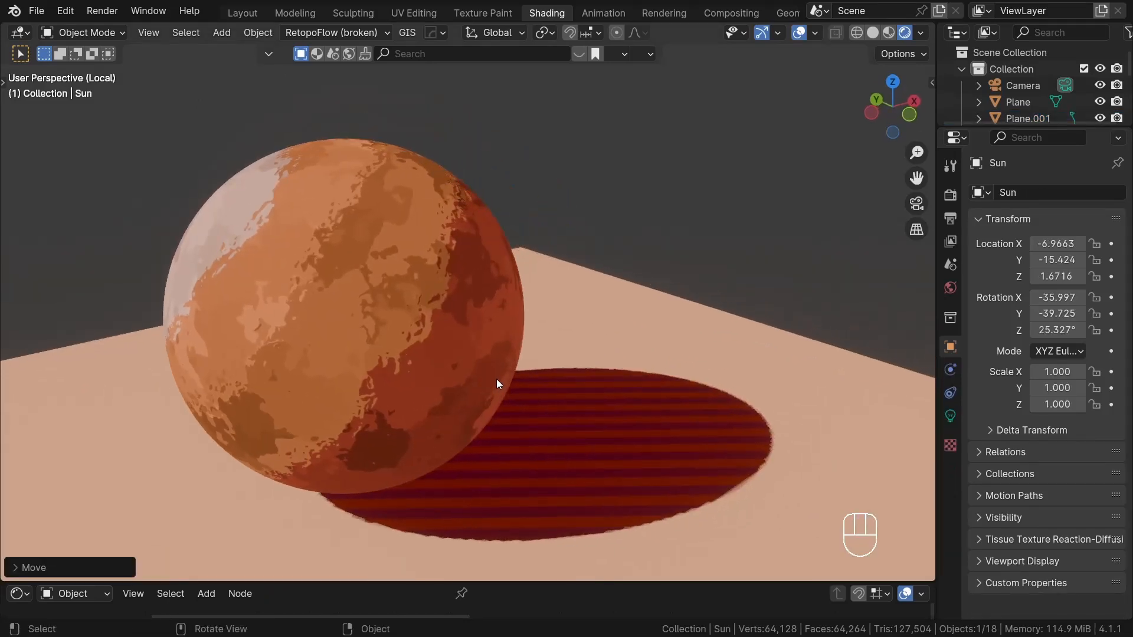
pyautogui.scroll(-3, 497, 378)
pyautogui.click(668, 419)
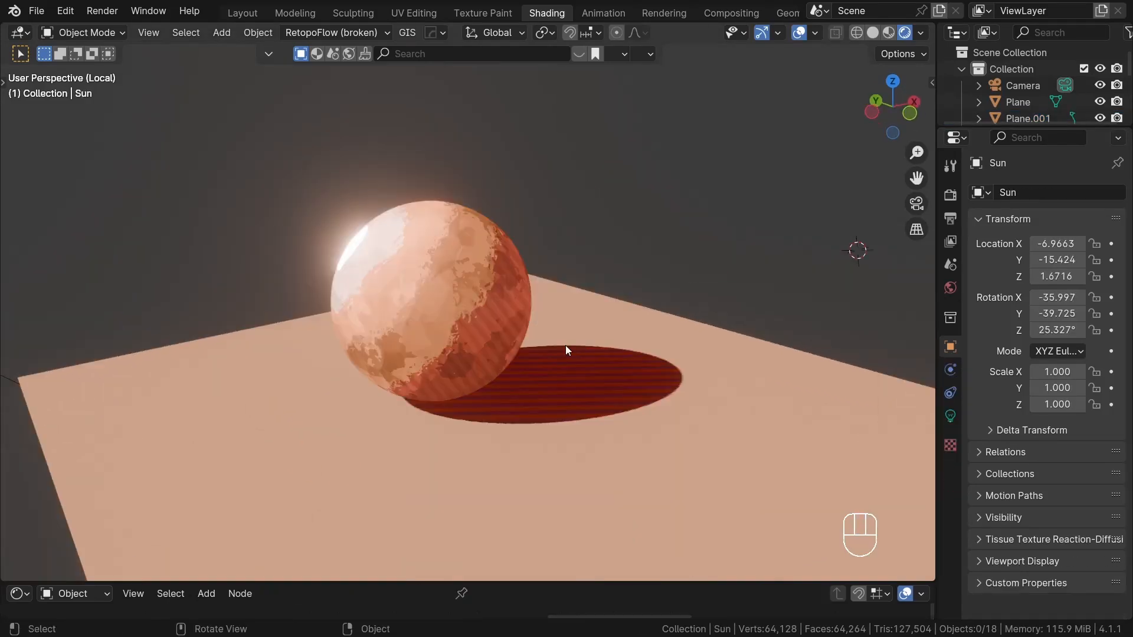
pyautogui.moveTo(565, 345); pyautogui.dragTo(649, 395, button='middle')
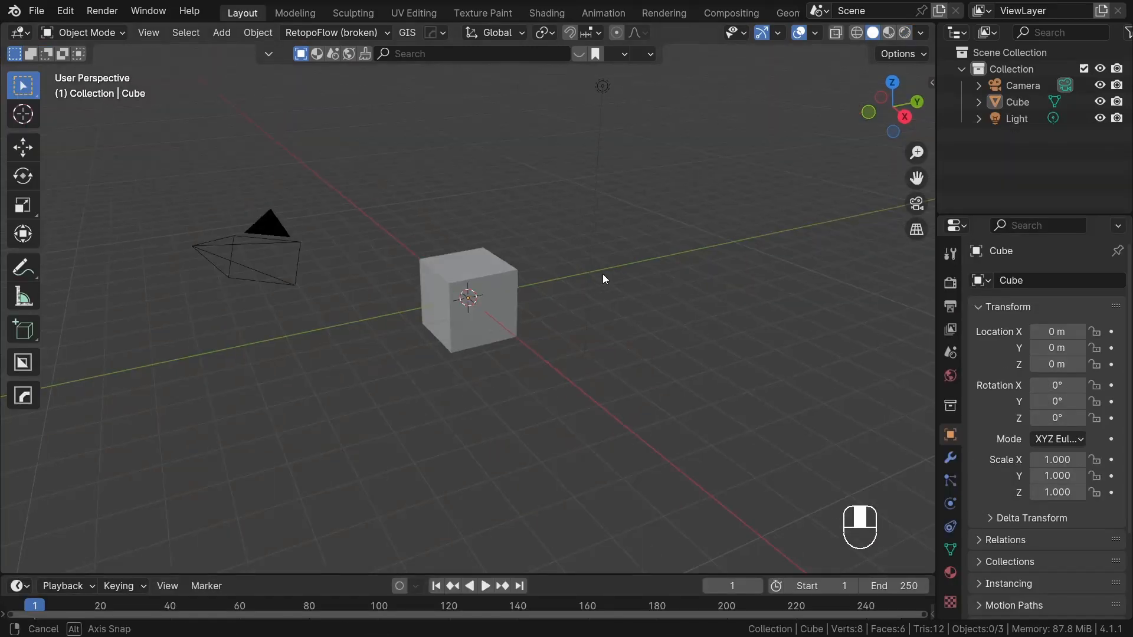
# Step: Delete the default camera, cube and light from the new scene
pyautogui.press('a')
pyautogui.press('x')
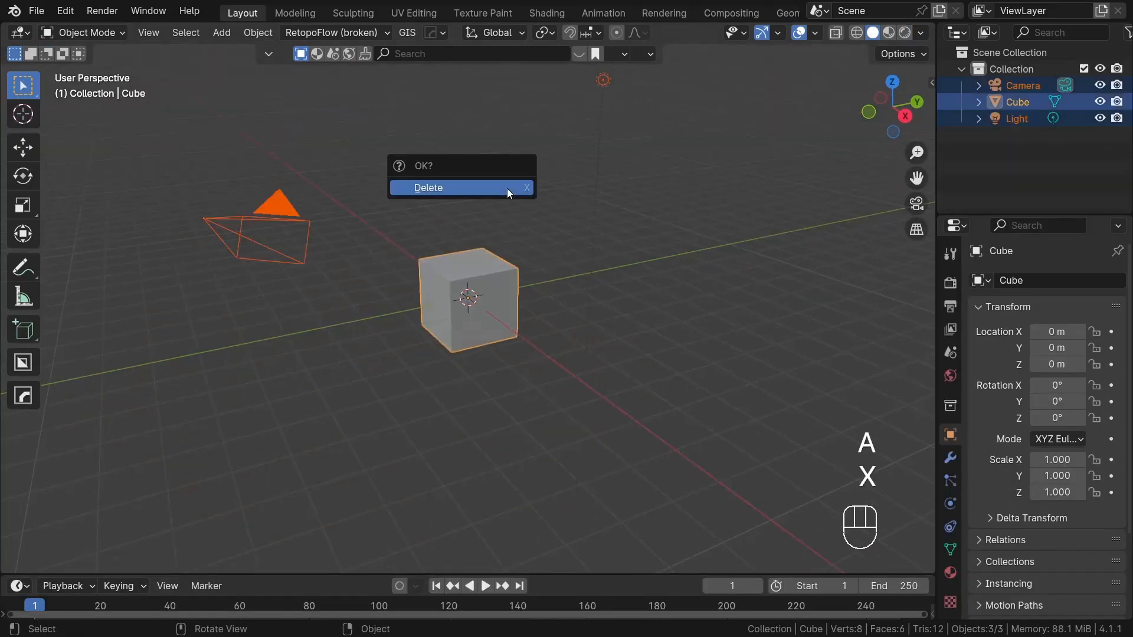
pyautogui.click(507, 189)
# Step: Add a plane, enlarge it into a wide ground surface and apply its scale
pyautogui.hotkey('shift', 'a')
pyautogui.click(575, 65)
pyautogui.press('s')
pyautogui.click(526, 271)
pyautogui.hotkey('ctrl', 'a')
pyautogui.click(526, 269)
pyautogui.scroll(2, 481, 237)
# Step: Add a UV sphere with 64 segments and 32 rings
pyautogui.hotkey('shift', 'a')
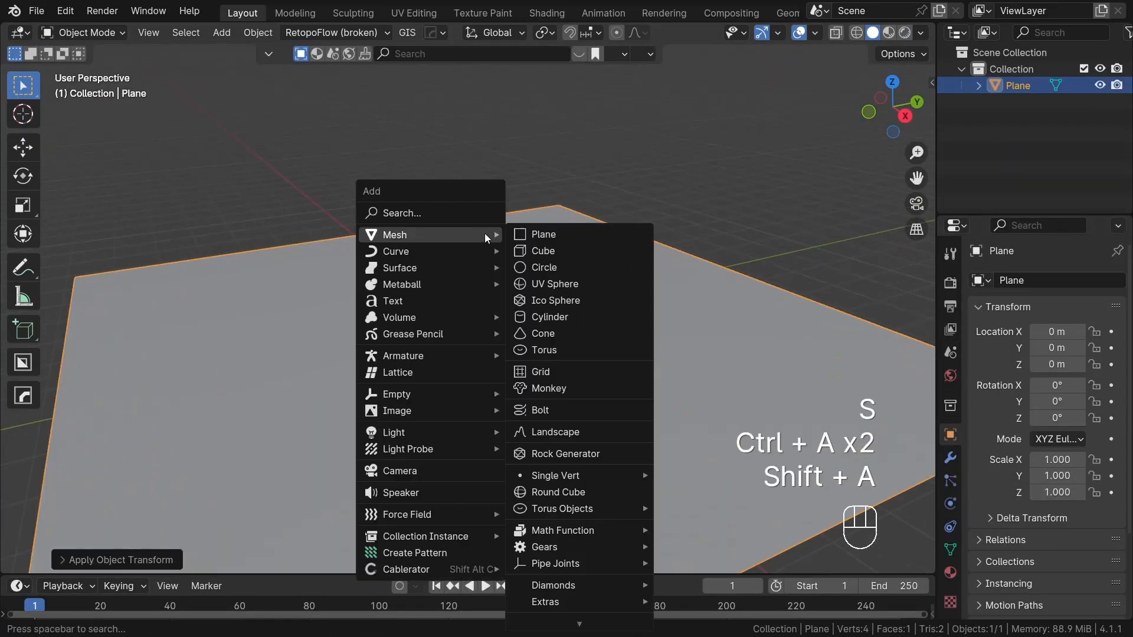
pyautogui.click(552, 285)
pyautogui.click(130, 560)
pyautogui.doubleClick(211, 384)
pyautogui.write('64')
pyautogui.press('Tab')
pyautogui.write('32')
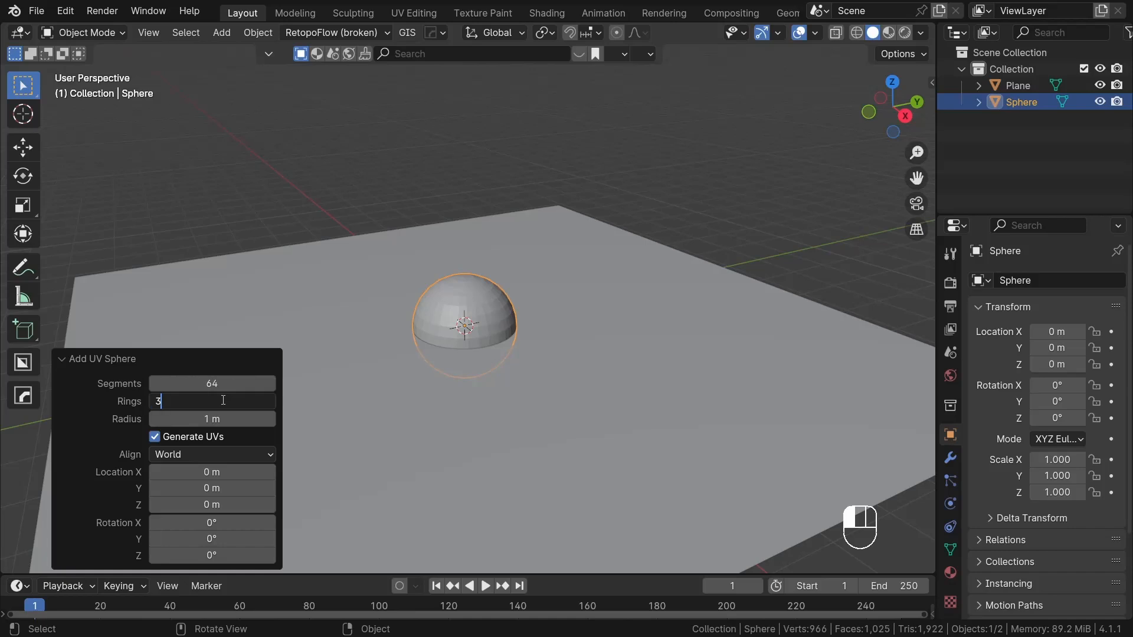
pyautogui.press('Return')
# Step: Shade the sphere smooth and raise it to about 1.11 m on Z so it rests on the plane
pyautogui.rightClick(444, 267)
pyautogui.click(443, 267)
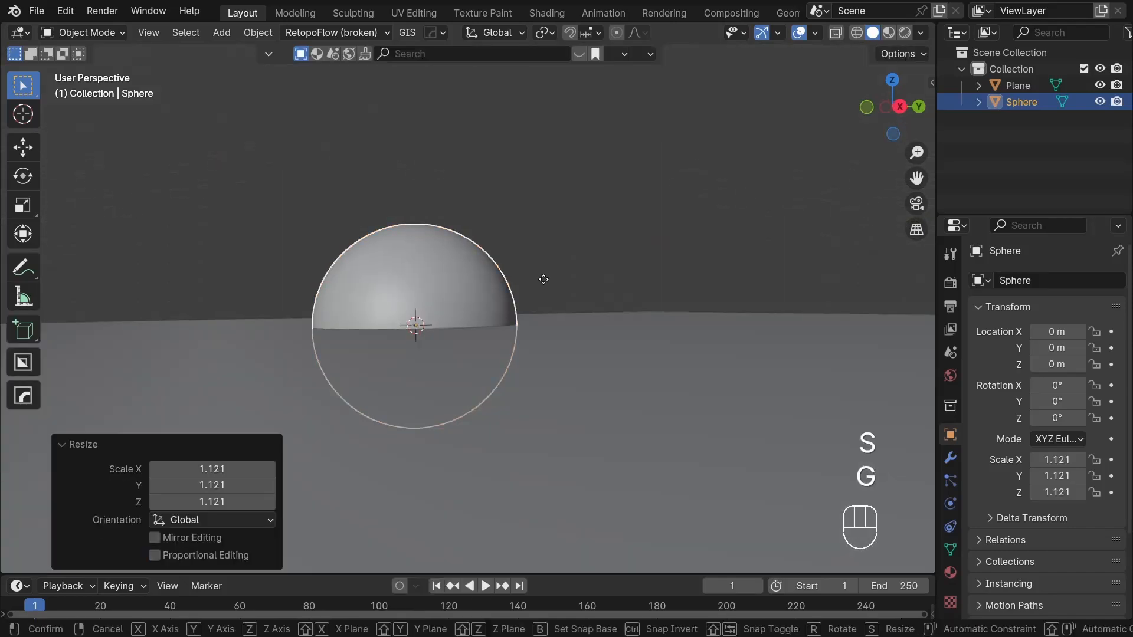
pyautogui.middleClick(545, 266)
pyautogui.click(556, 205)
# Step: Add a sun light above the sphere and angle it to cast a sideways shadow in rendered shading
pyautogui.hotkey('shift', 'a')
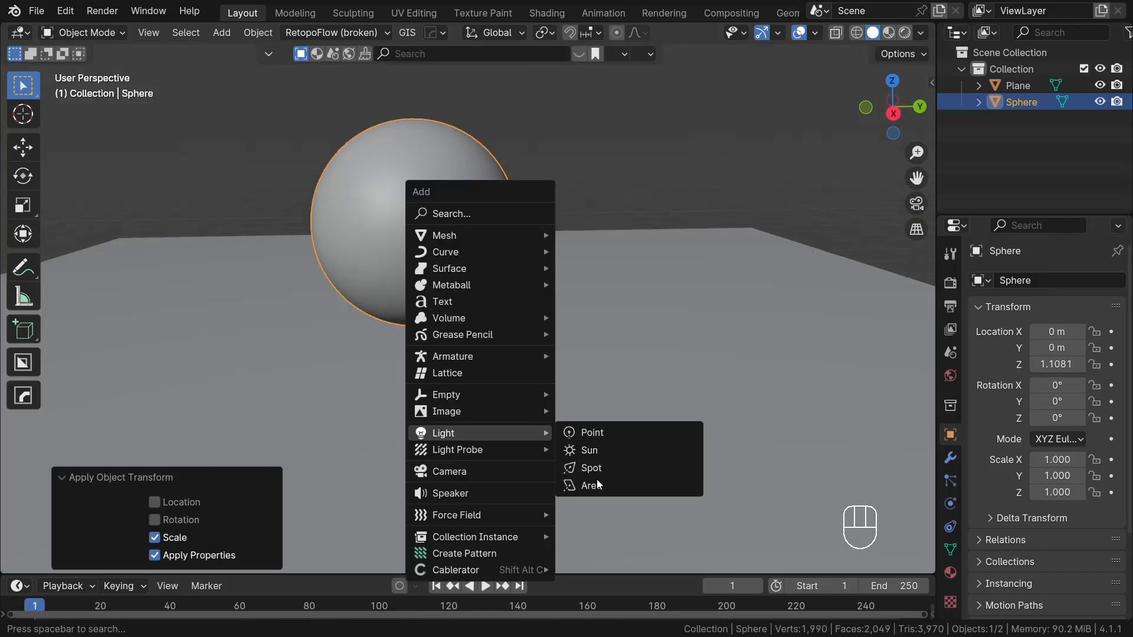
pyautogui.click(593, 450)
pyautogui.press('g')
pyautogui.click(596, 247)
pyautogui.press('z')
pyautogui.press('r')
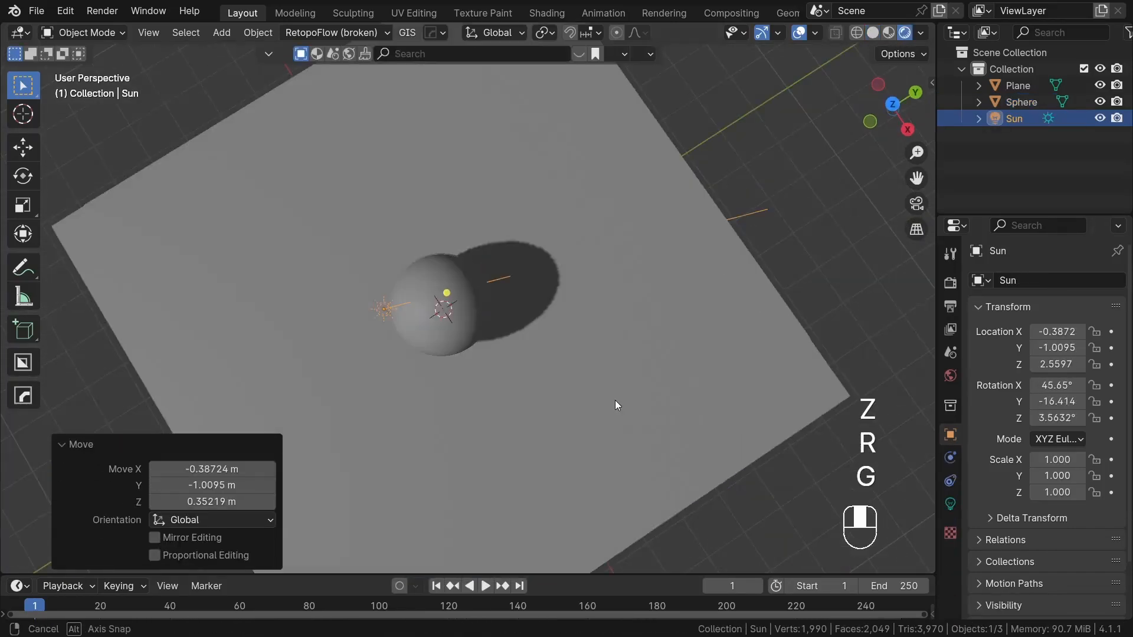
pyautogui.moveTo(614, 400); pyautogui.dragTo(649, 378, button='middle')
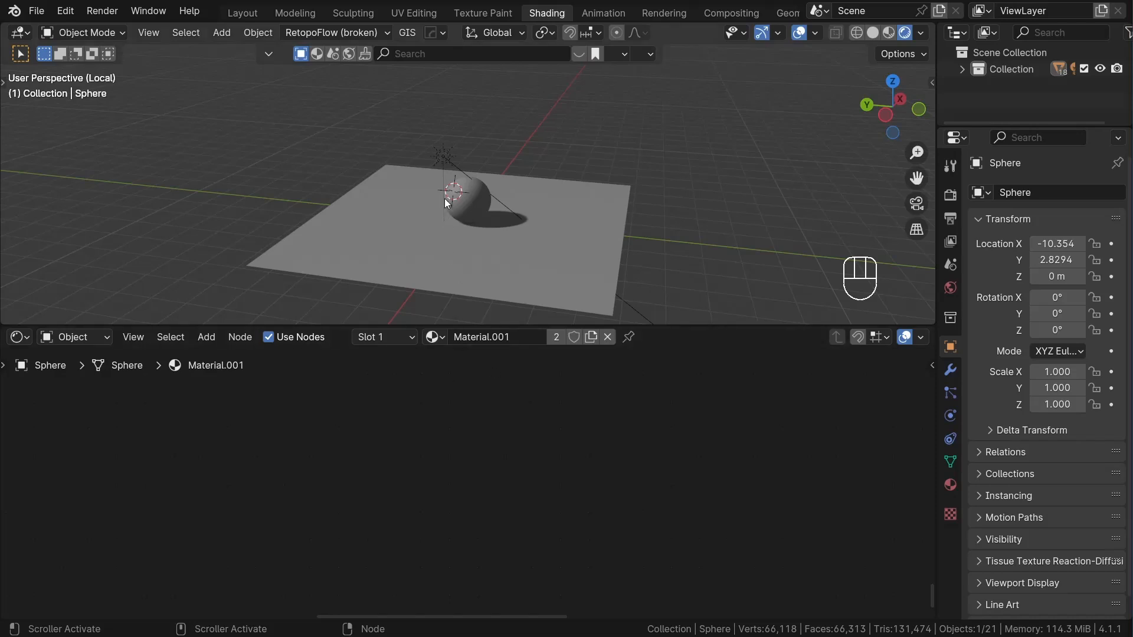
# Step: Give the sphere a new material and delete its default shader node, keeping only the Material Output
pyautogui.click(457, 197)
pyautogui.click(474, 337)
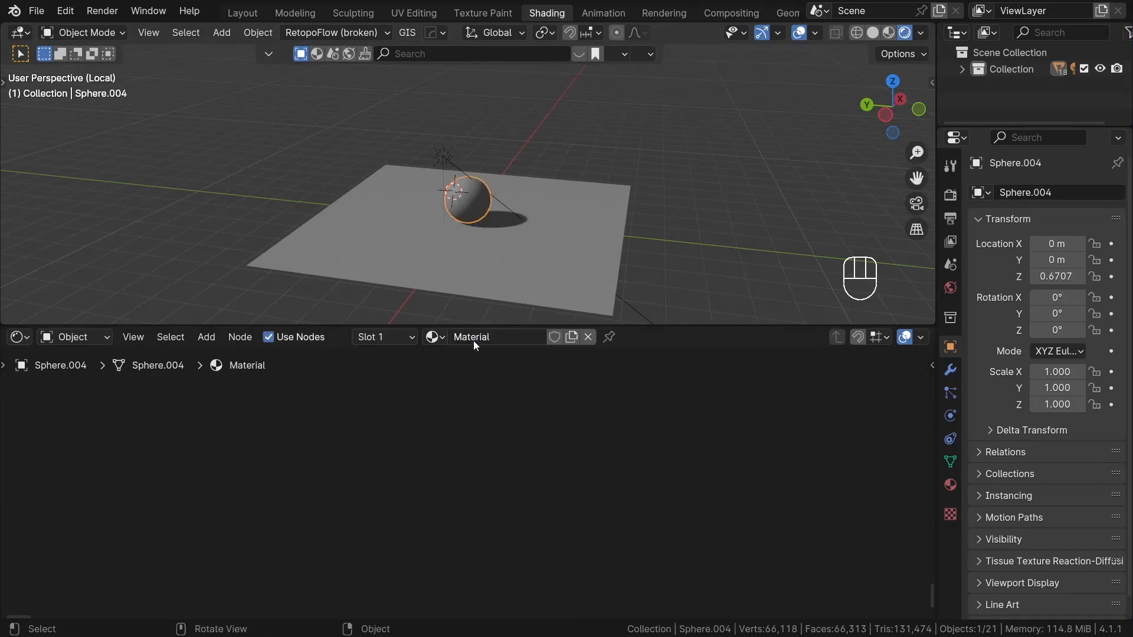
pyautogui.scroll(-10, 466, 447)
pyautogui.moveTo(531, 407); pyautogui.dragTo(671, 498, button='middle')
pyautogui.moveTo(697, 453); pyautogui.dragTo(363, 526, button='middle')
pyautogui.scroll(15, 564, 471)
pyautogui.press('x')
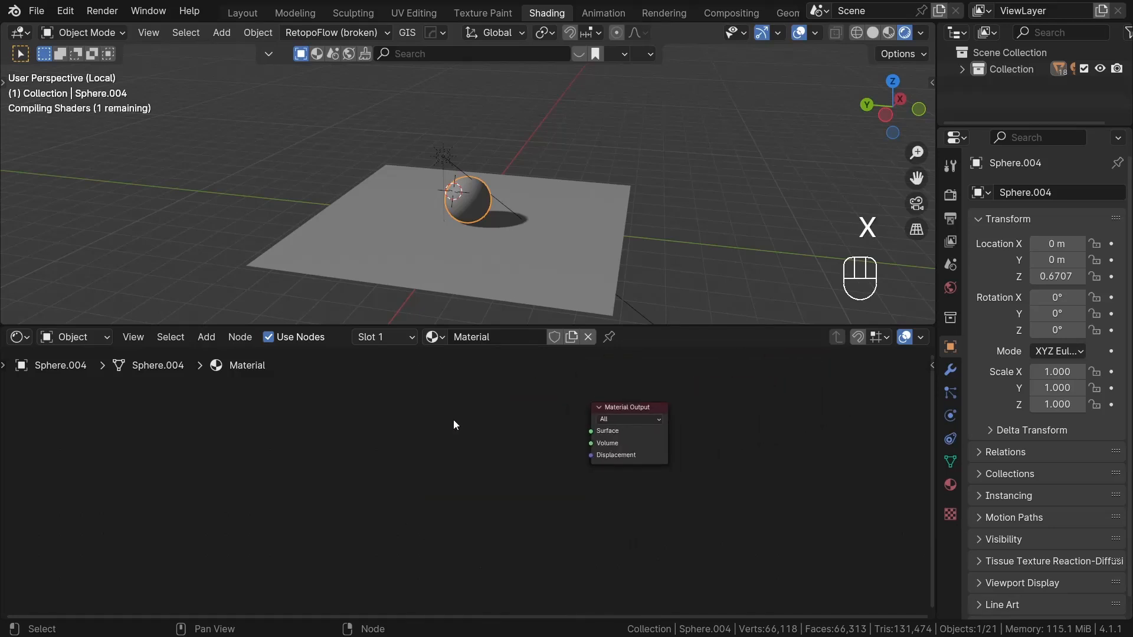
# Step: Add a Diffuse BSDF node to the sphere's material and connect it to the Material Output surface
pyautogui.hotkey('shift', 'a')
pyautogui.scroll(-2, 413, 389)
pyautogui.click(399, 306)
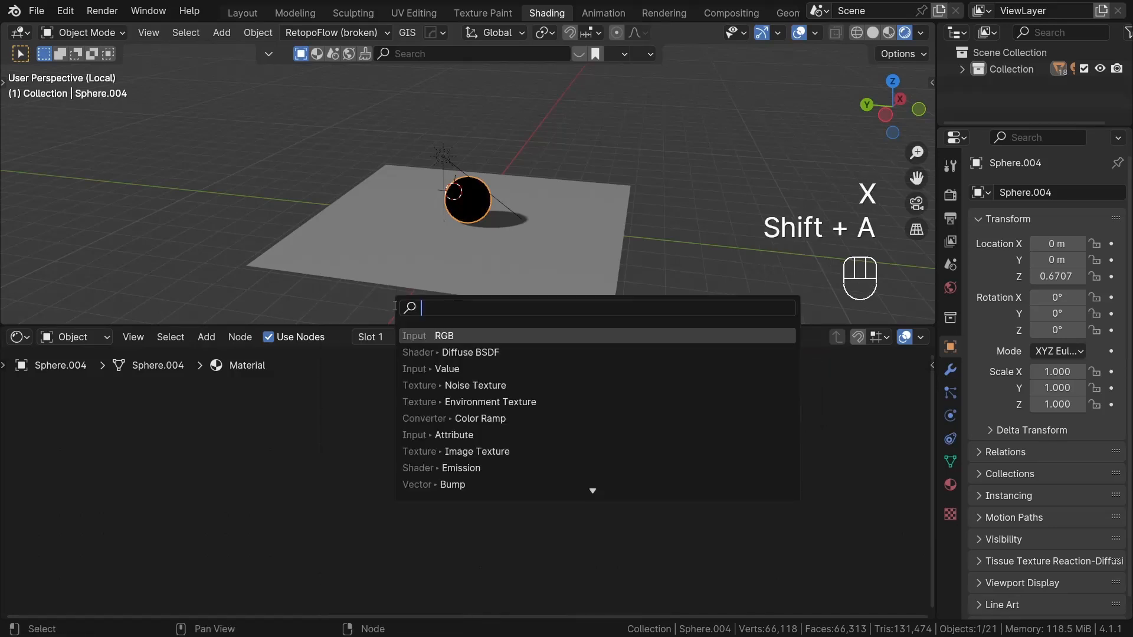
pyautogui.write('diff')
pyautogui.press('Return')
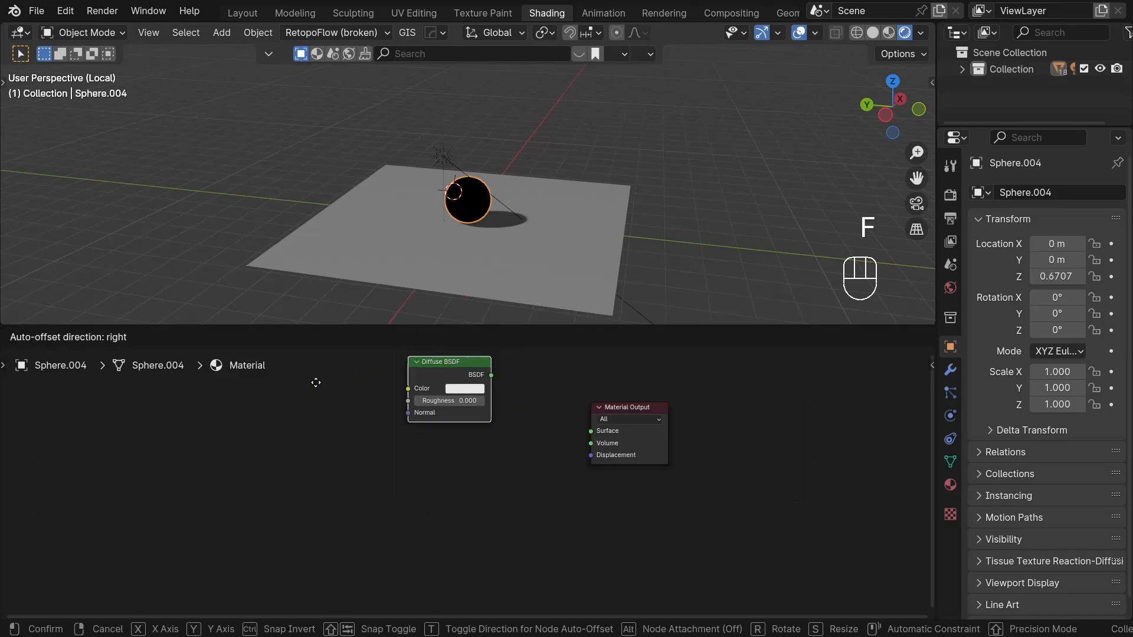
pyautogui.click(215, 451)
pyautogui.keyDown('ctrl'); pyautogui.keyDown('shift'); pyautogui.click(214, 452); pyautogui.keyUp('shift'); pyautogui.keyUp('ctrl')
pyautogui.click(359, 476)
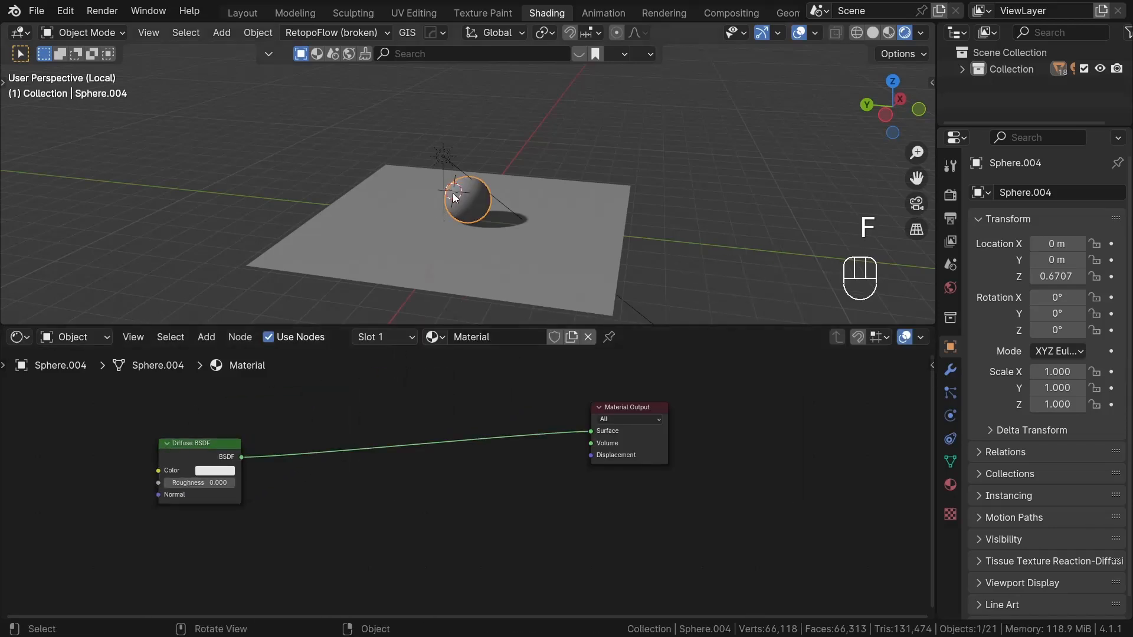
# Step: Move the Diffuse BSDF node farther from the Material Output to make room for more nodes
pyautogui.scroll(8, 452, 193)
pyautogui.moveTo(341, 472); pyautogui.dragTo(470, 495, button='middle')
pyautogui.scroll(-2, 470, 495)
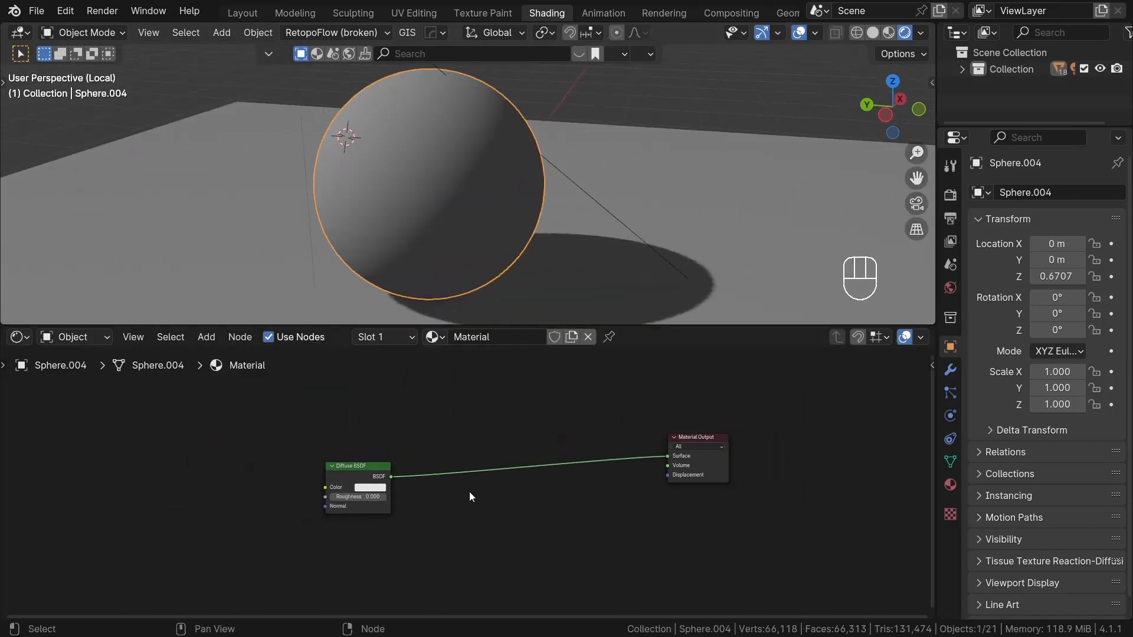
pyautogui.moveTo(357, 475); pyautogui.dragTo(198, 437)
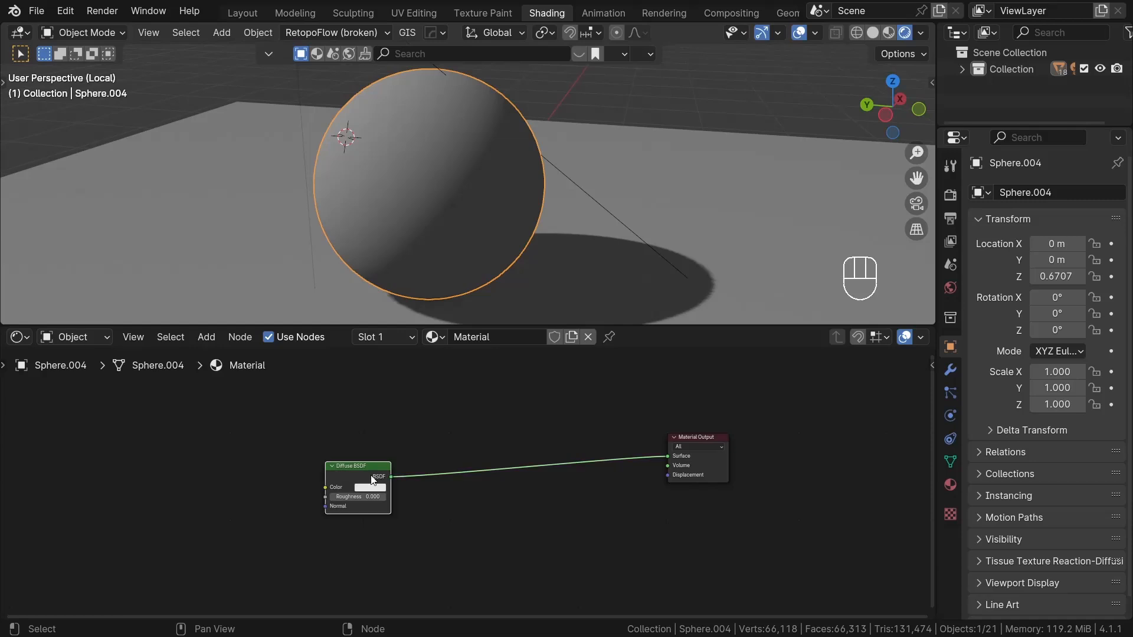
pyautogui.moveTo(367, 476); pyautogui.dragTo(236, 454)
pyautogui.press('g')
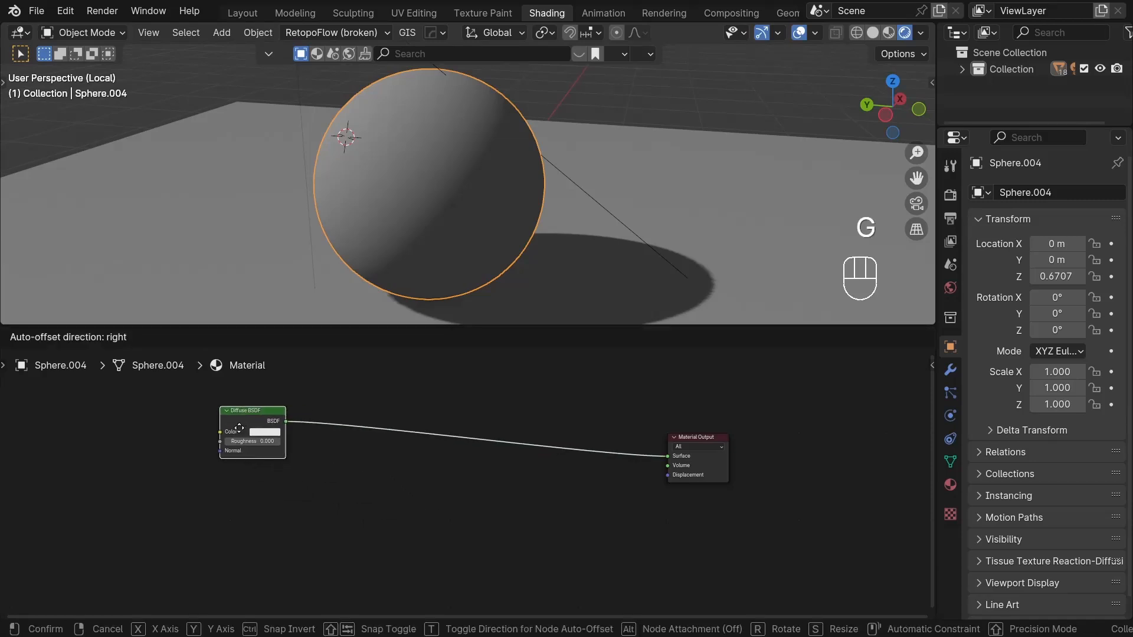
pyautogui.click(205, 456)
pyautogui.moveTo(274, 490); pyautogui.dragTo(317, 464)
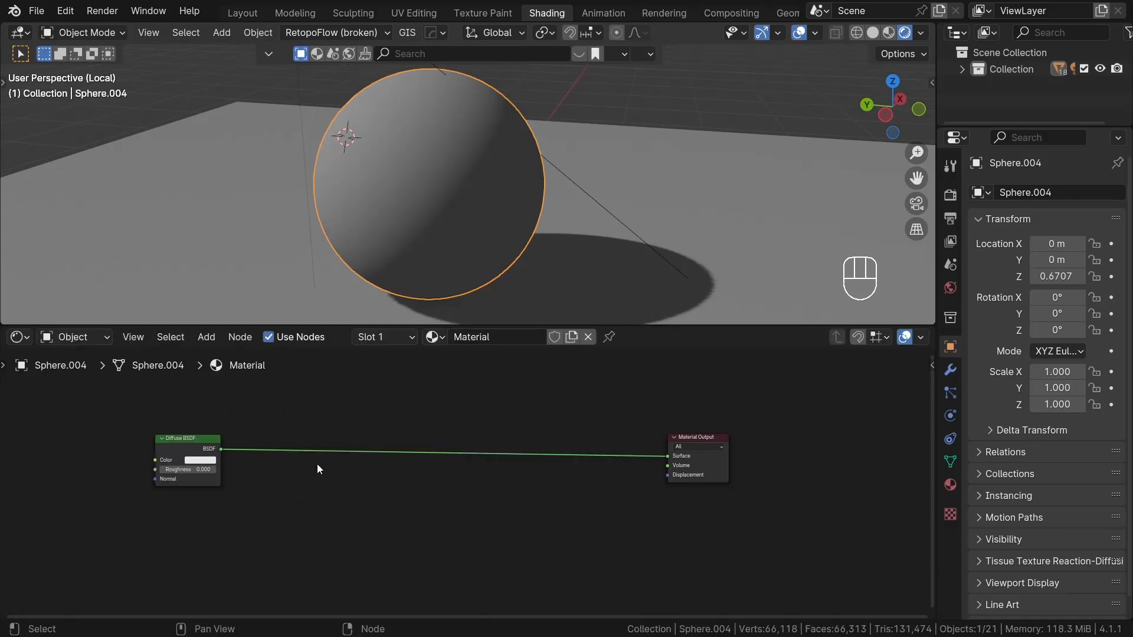
# Step: Insert a Shader to RGB node after the Diffuse BSDF, feed its color into the Material Output and place it beside the Diffuse node
pyautogui.scroll(2, 242, 470)
pyautogui.moveTo(244, 452); pyautogui.dragTo(307, 439)
pyautogui.write('shader t')
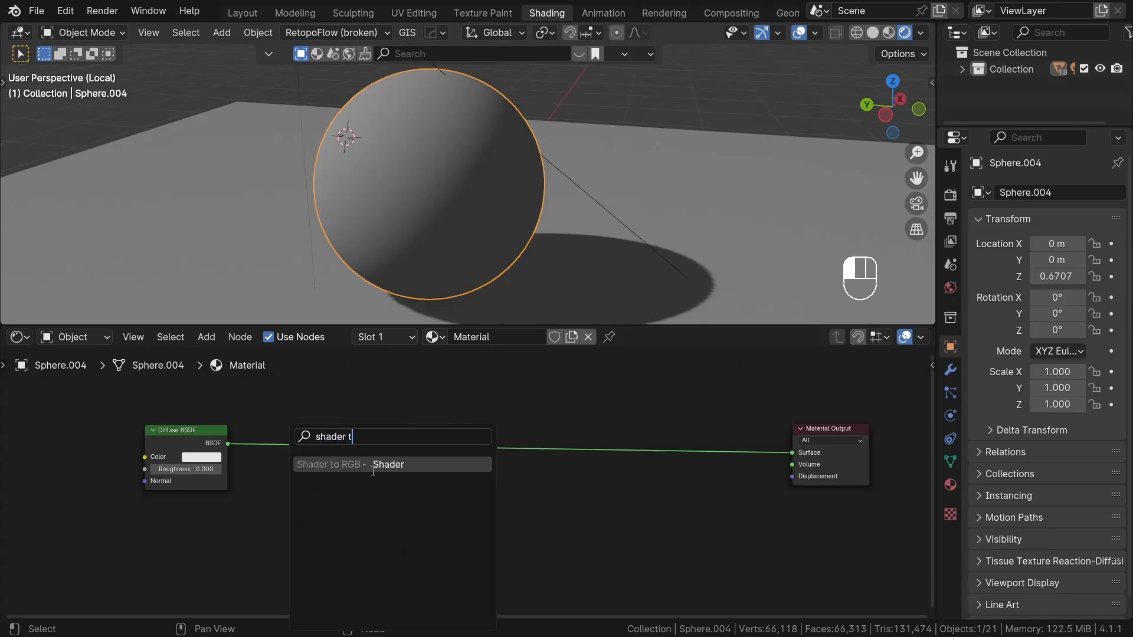
pyautogui.click(372, 466)
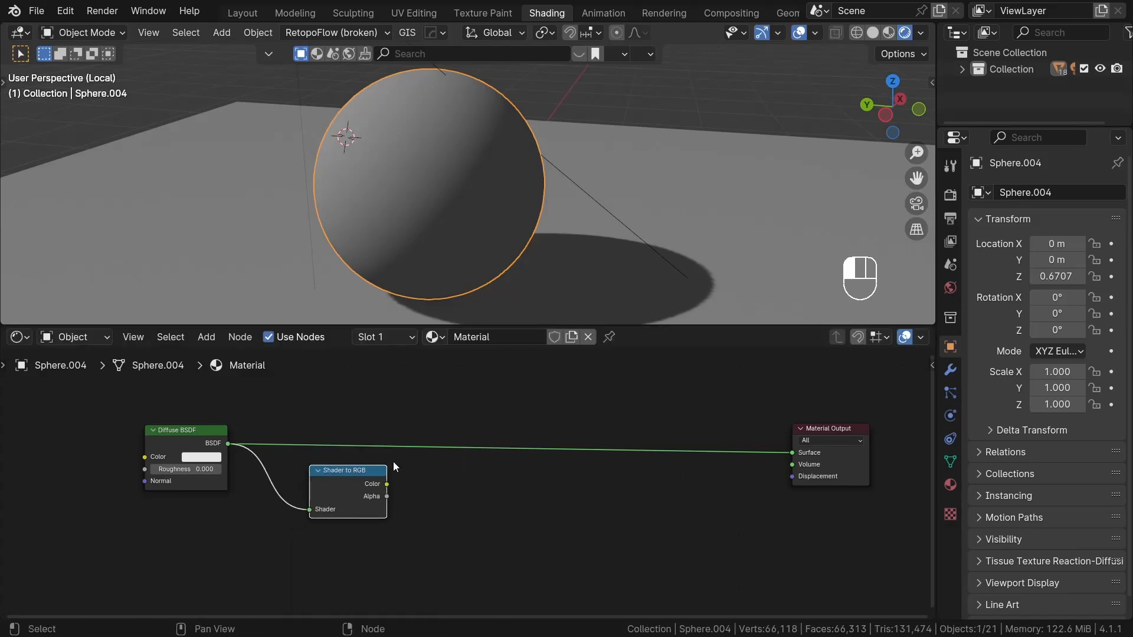
pyautogui.keyDown('ctrl'); pyautogui.keyDown('shift'); pyautogui.click(362, 484); pyautogui.keyUp('shift'); pyautogui.keyUp('ctrl')
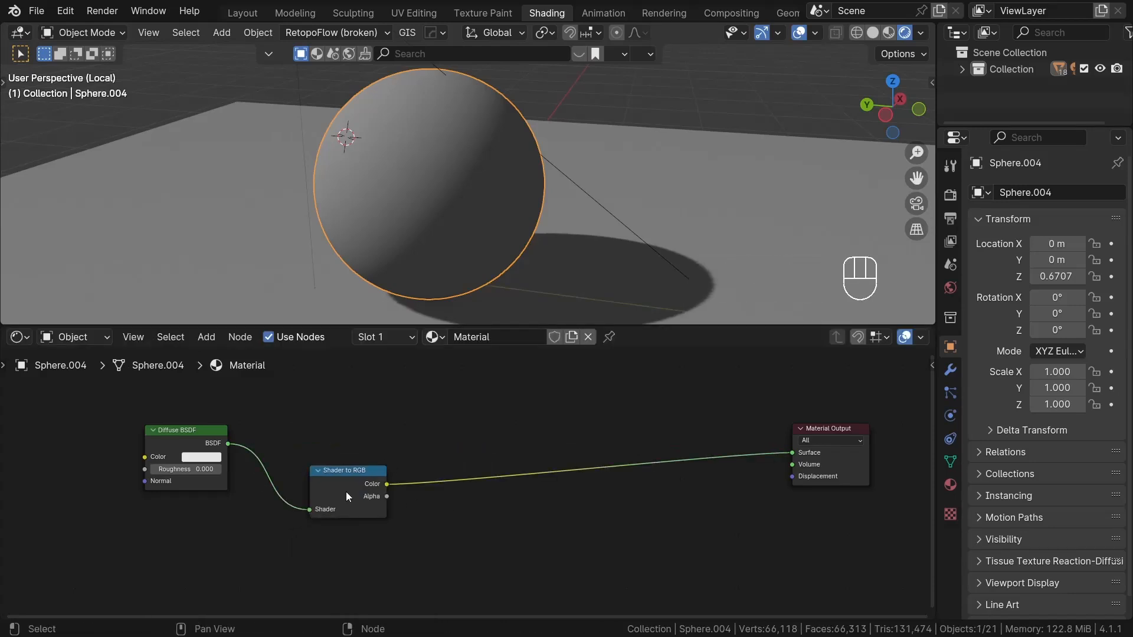
pyautogui.moveTo(346, 491); pyautogui.dragTo(292, 452)
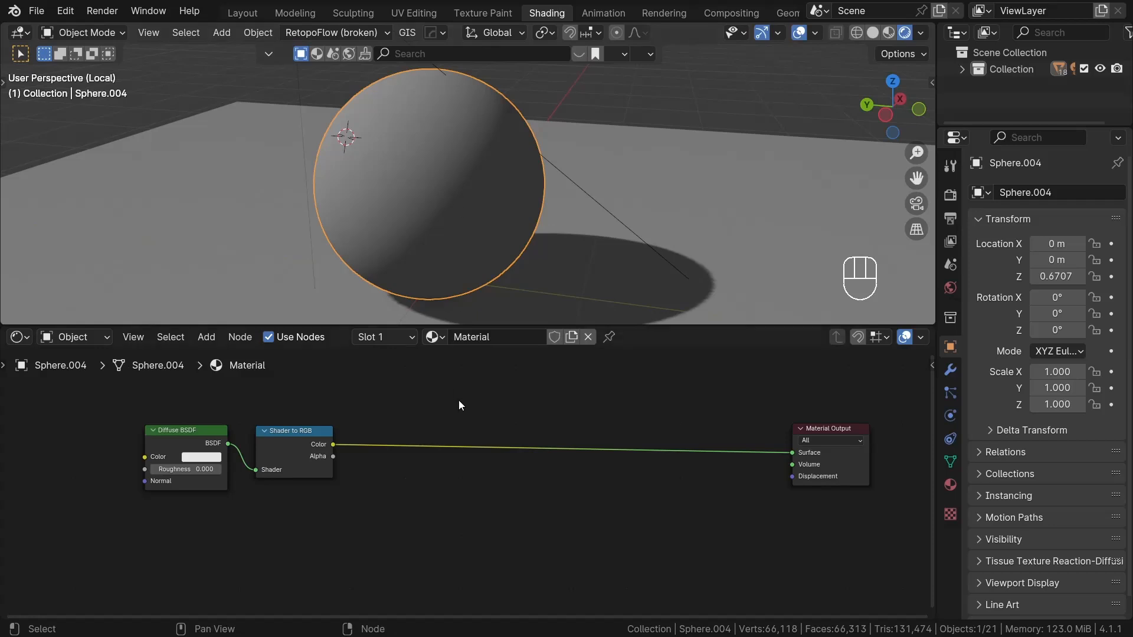
# Step: Try a Color Ramp after Shader to RGB with the white stop at about 0.559, and remove it with its links reconnected
pyautogui.hotkey('shift', 'a')
pyautogui.click(439, 324)
pyautogui.write('colo')
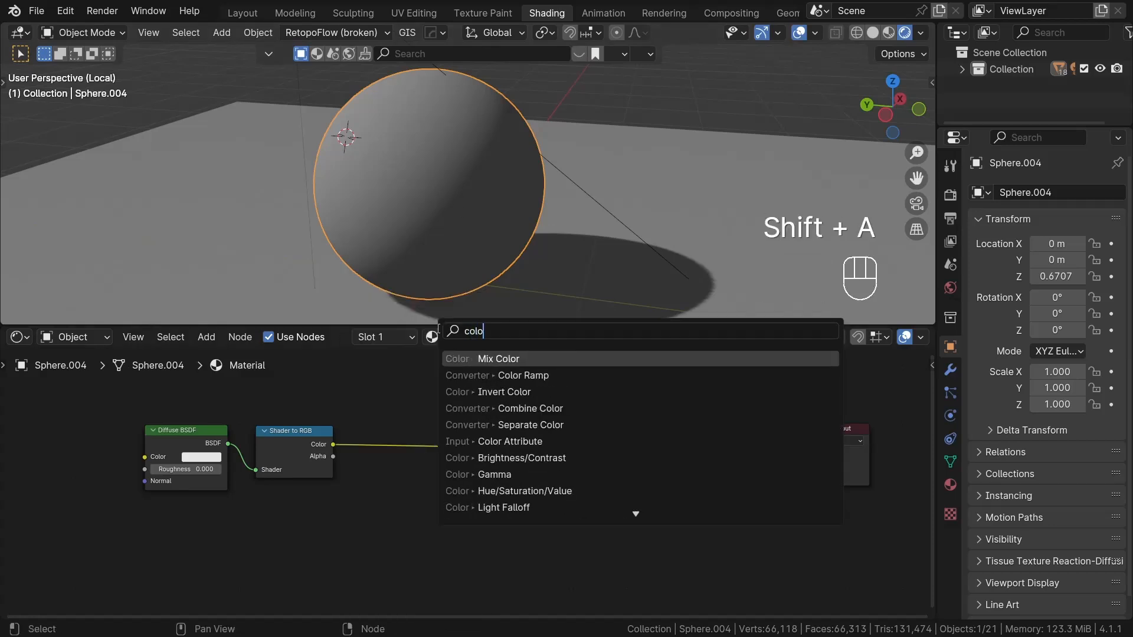
pyautogui.write('r r')
pyautogui.click(481, 357)
pyautogui.click(400, 407)
pyautogui.moveTo(410, 472)
pyautogui.mouseDown()
pyautogui.moveTo(499, 472)
pyautogui.moveTo(416, 472)
pyautogui.mouseUp()
pyautogui.moveTo(523, 472); pyautogui.dragTo(451, 463)
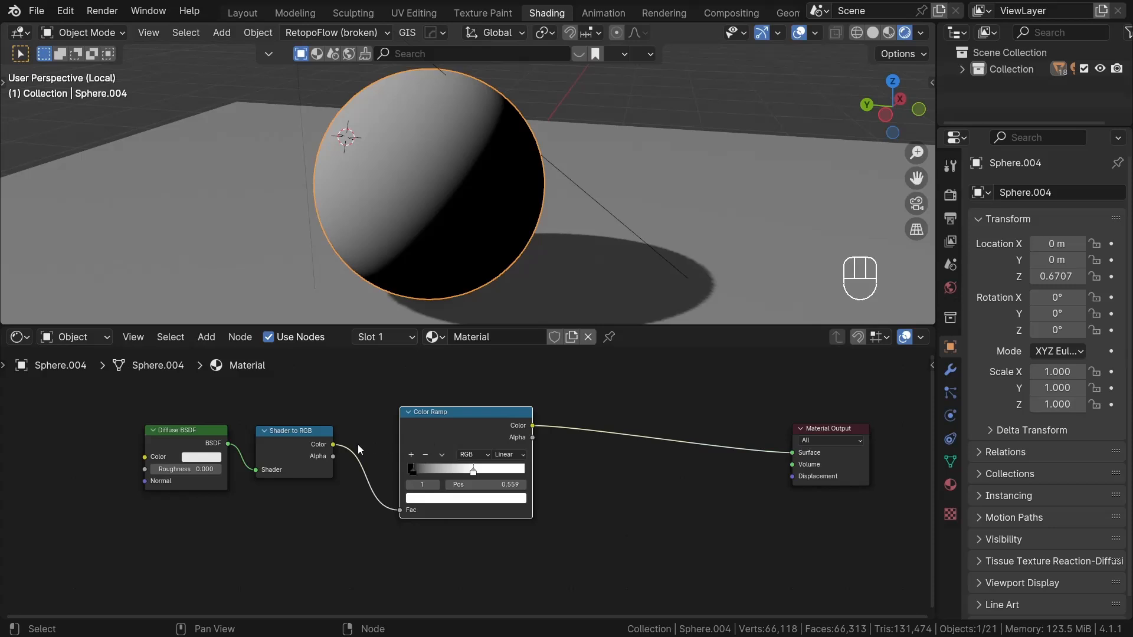
pyautogui.hotkey('ctrl', 'x')
pyautogui.moveTo(334, 444); pyautogui.dragTo(394, 476)
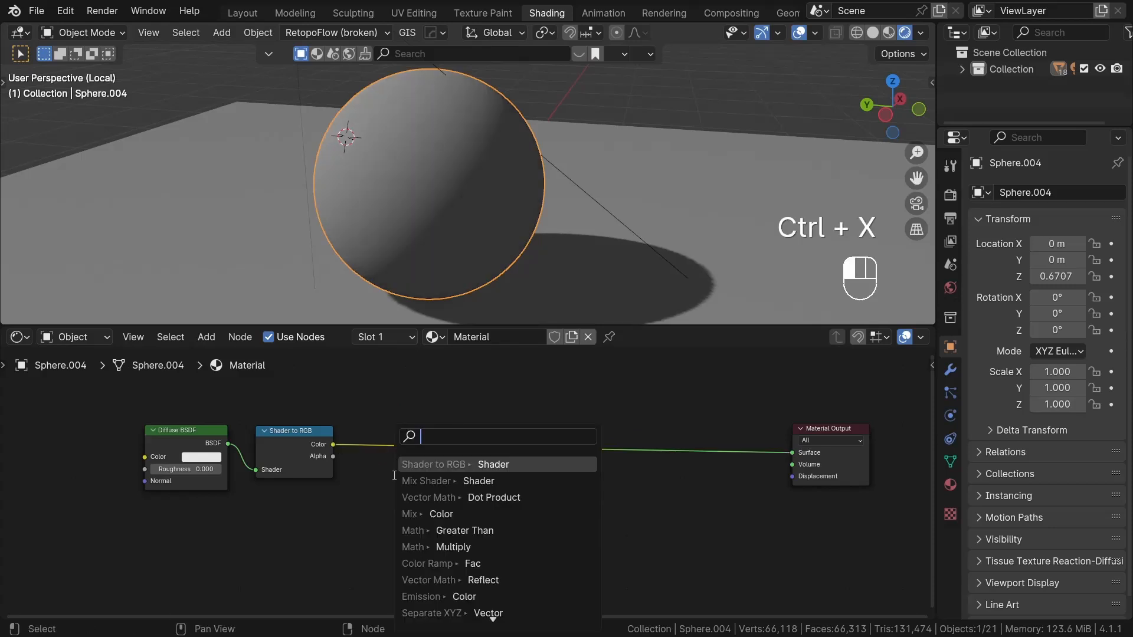
pyautogui.press('Escape')
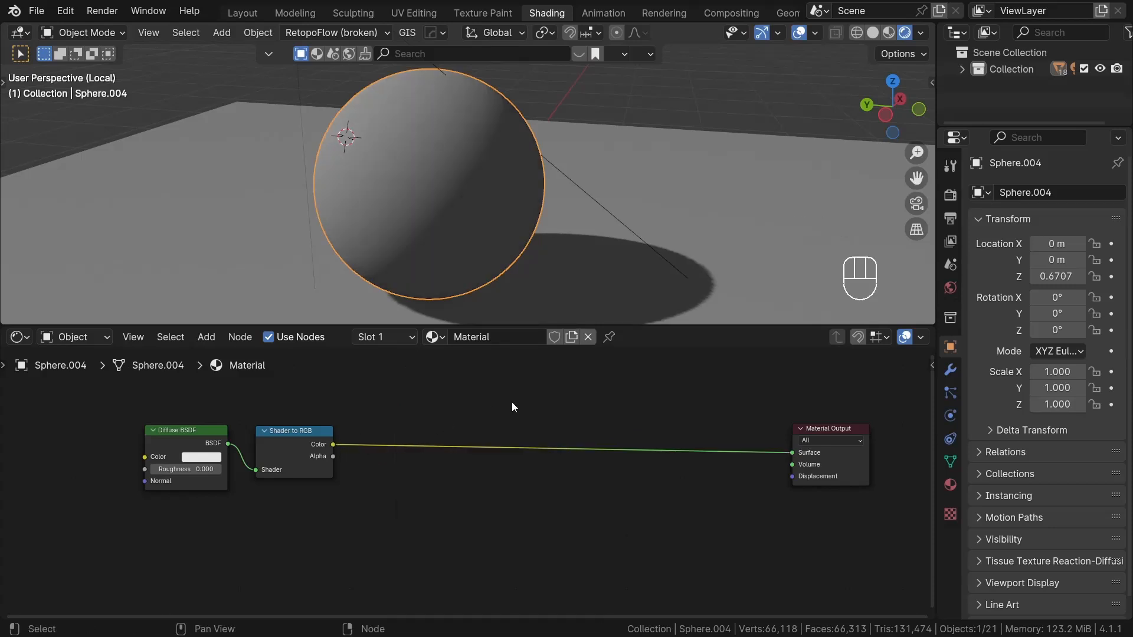
pyautogui.moveTo(481, 228)
pyautogui.mouseDown(button='middle')
pyautogui.moveTo(554, 229)
pyautogui.moveTo(478, 236)
pyautogui.mouseUp(button='middle')
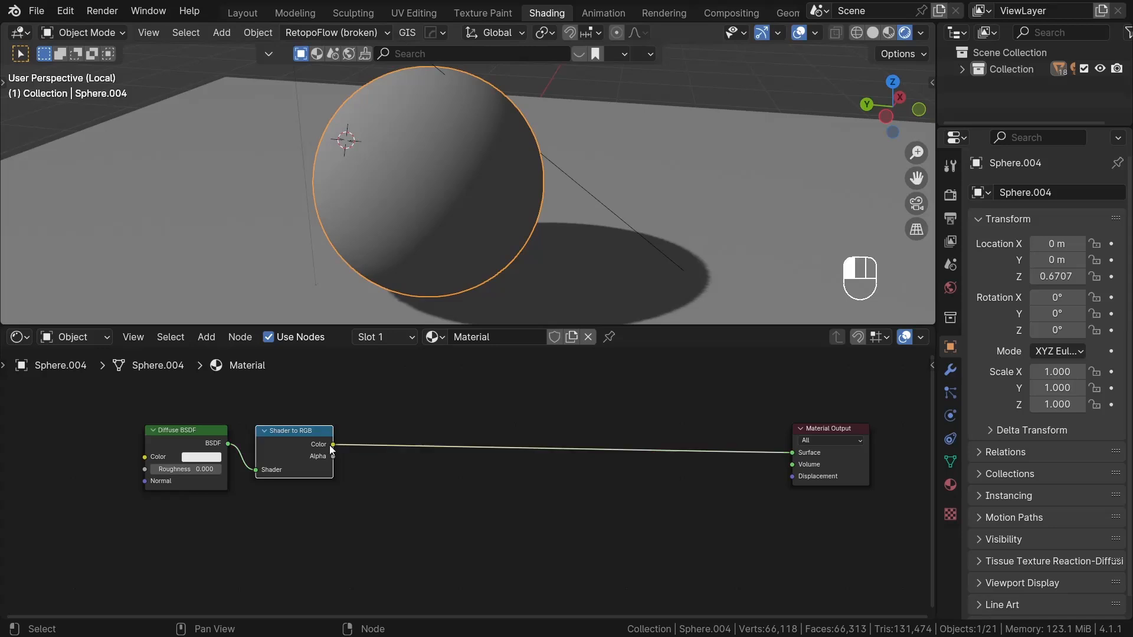
# Step: Add a Greater Than math node fed by the Shader to RGB color and connect its value to the Material Output surface
pyautogui.moveTo(333, 445); pyautogui.dragTo(436, 465)
pyautogui.write('gre')
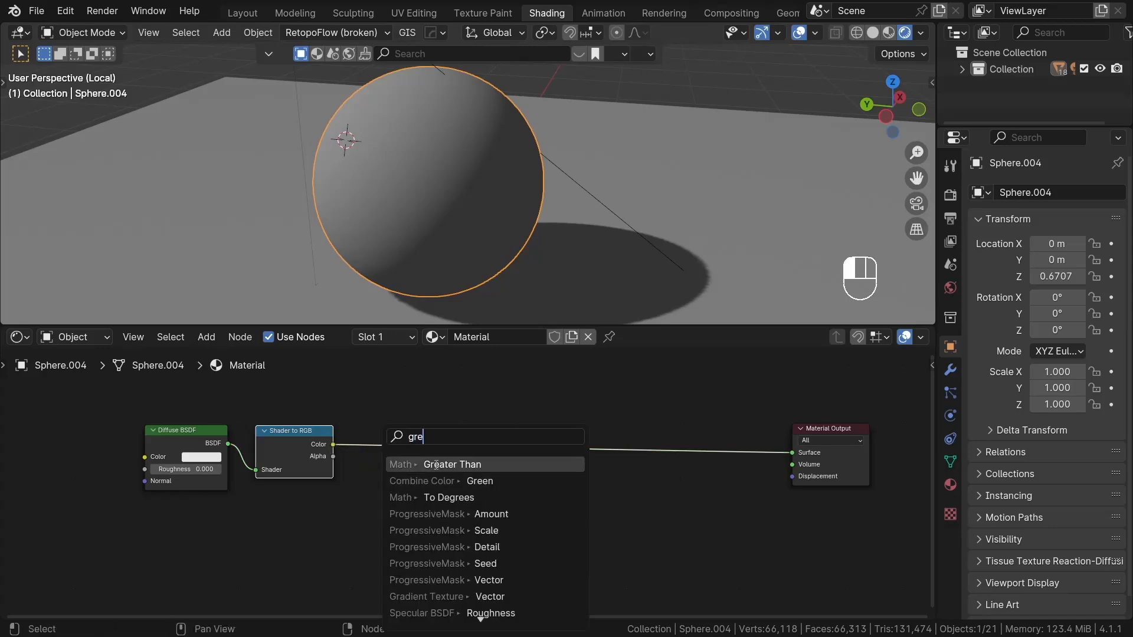
pyautogui.click(436, 466)
pyautogui.keyDown('ctrl'); pyautogui.keyDown('shift'); pyautogui.click(460, 455); pyautogui.keyUp('shift'); pyautogui.keyUp('ctrl')
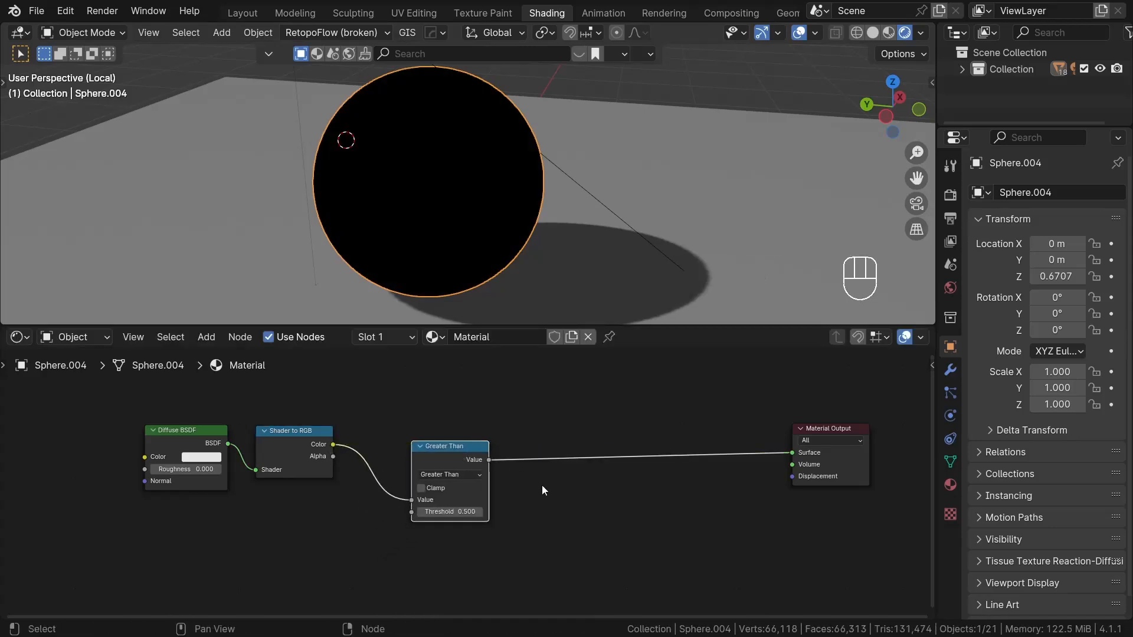
# Step: Change the math node's operation to Less Than and set its threshold to 0.100
pyautogui.scroll(2, 466, 520)
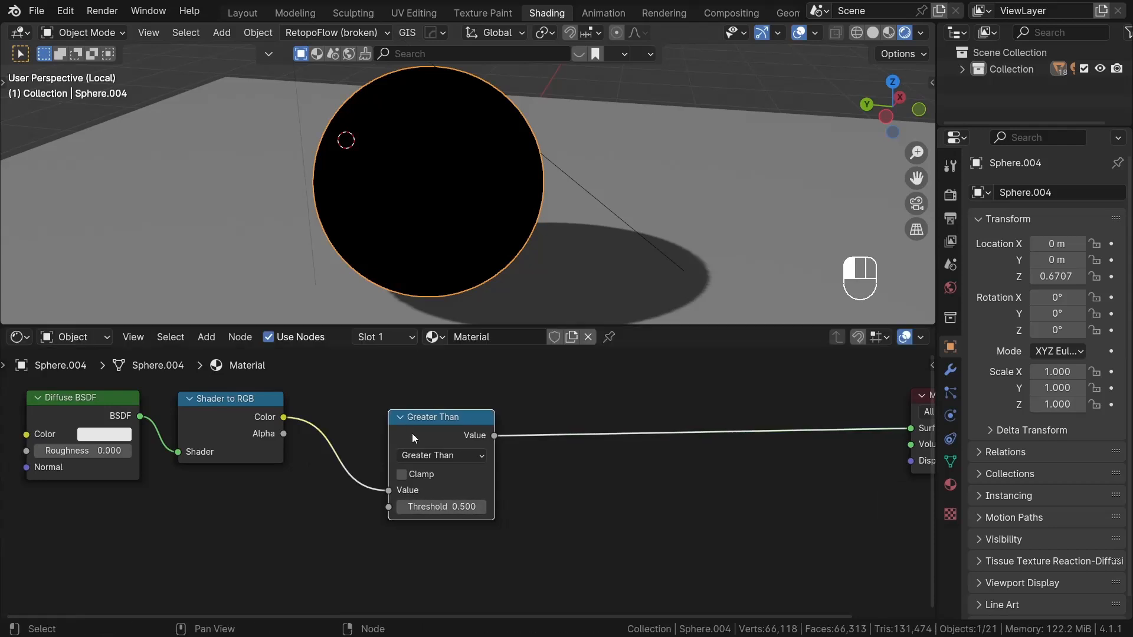
pyautogui.click(444, 459)
pyautogui.click(544, 303)
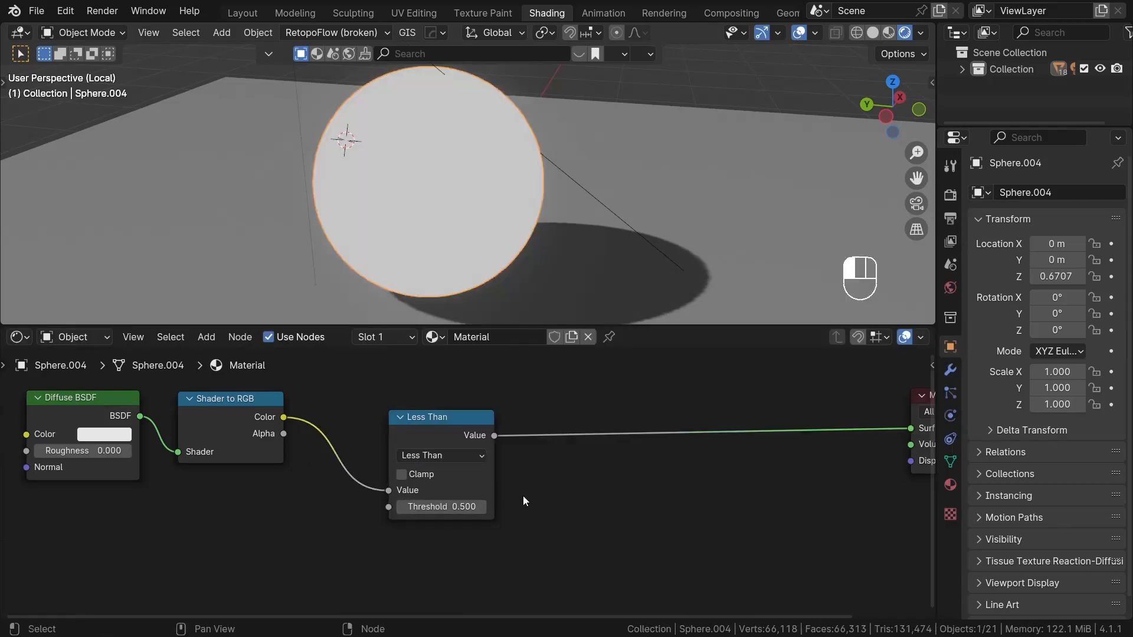
pyautogui.click(400, 510)
pyautogui.click(399, 510)
pyautogui.click(400, 511)
pyautogui.click(400, 510)
pyautogui.click(400, 511)
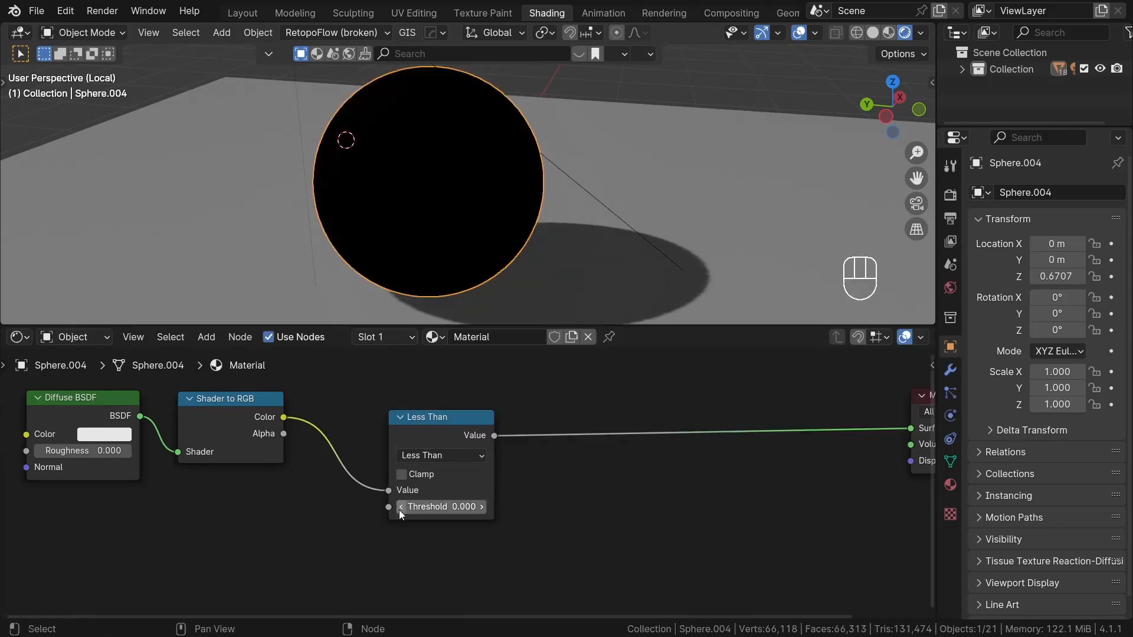
pyautogui.click(482, 507)
# Step: Duplicate the Less Than node twice, keeping the Shader to RGB input linked, and stack the copies below the original
pyautogui.scroll(-3, 448, 418)
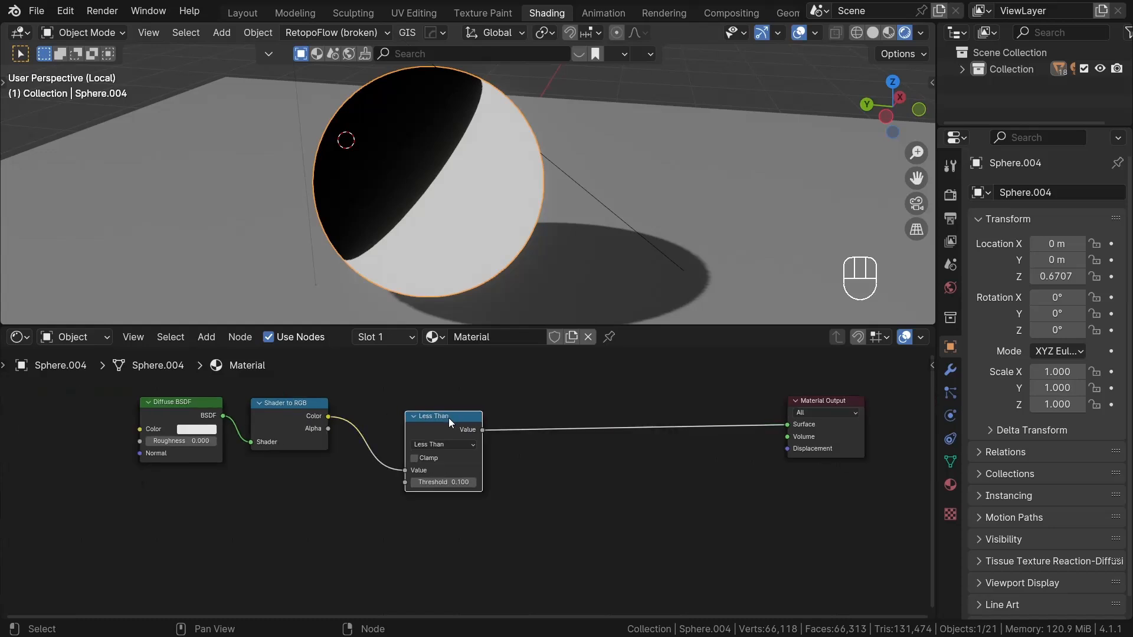
pyautogui.hotkey('shift', 'ctrl', 'd')
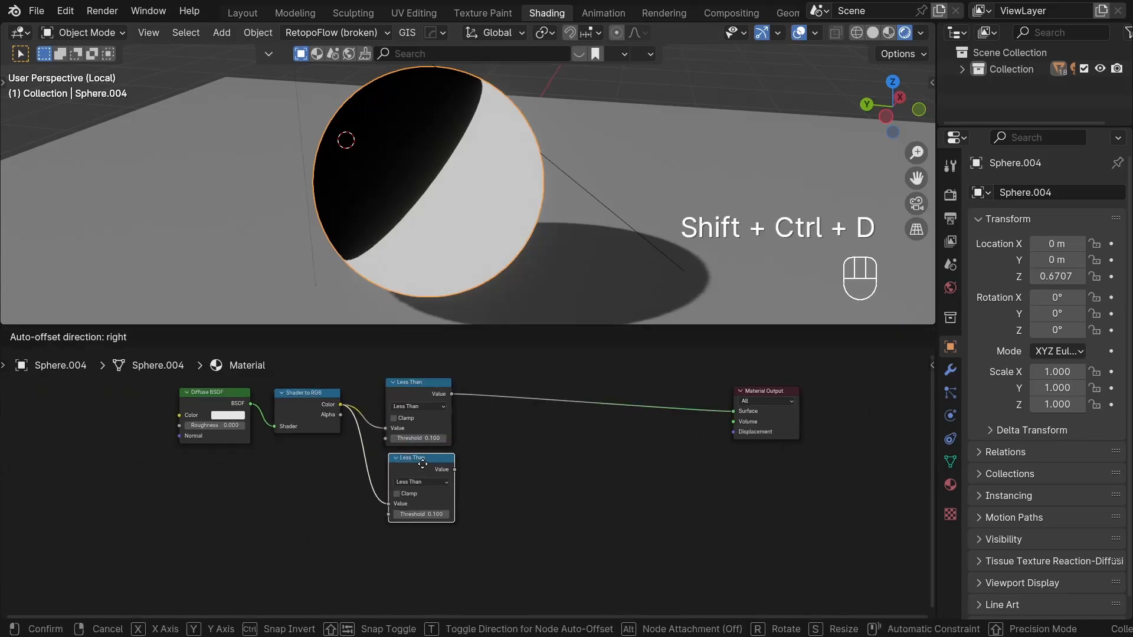
pyautogui.click(417, 467)
pyautogui.hotkey('shift', 'ctrl', 'd')
pyautogui.click(412, 548)
pyautogui.click(514, 538)
pyautogui.moveTo(461, 496); pyautogui.dragTo(493, 458, button='middle')
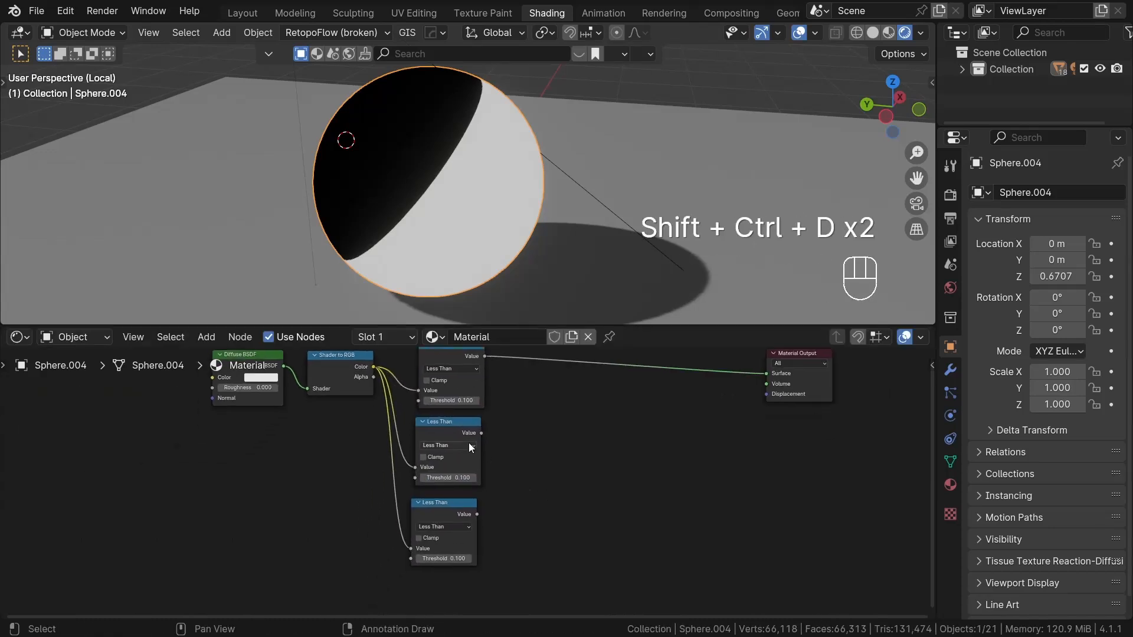
# Step: Preview the two Less Than copies in turn, setting the second node's threshold to 0.130 and the third's to 0.270
pyautogui.keyDown('ctrl'); pyautogui.keyDown('shift'); pyautogui.click(464, 437); pyautogui.keyUp('shift'); pyautogui.keyUp('ctrl')
pyautogui.scroll(6, 464, 466)
pyautogui.keyDown('shift'); pyautogui.moveTo(462, 482); pyautogui.dragTo(479, 482); pyautogui.keyUp('shift')
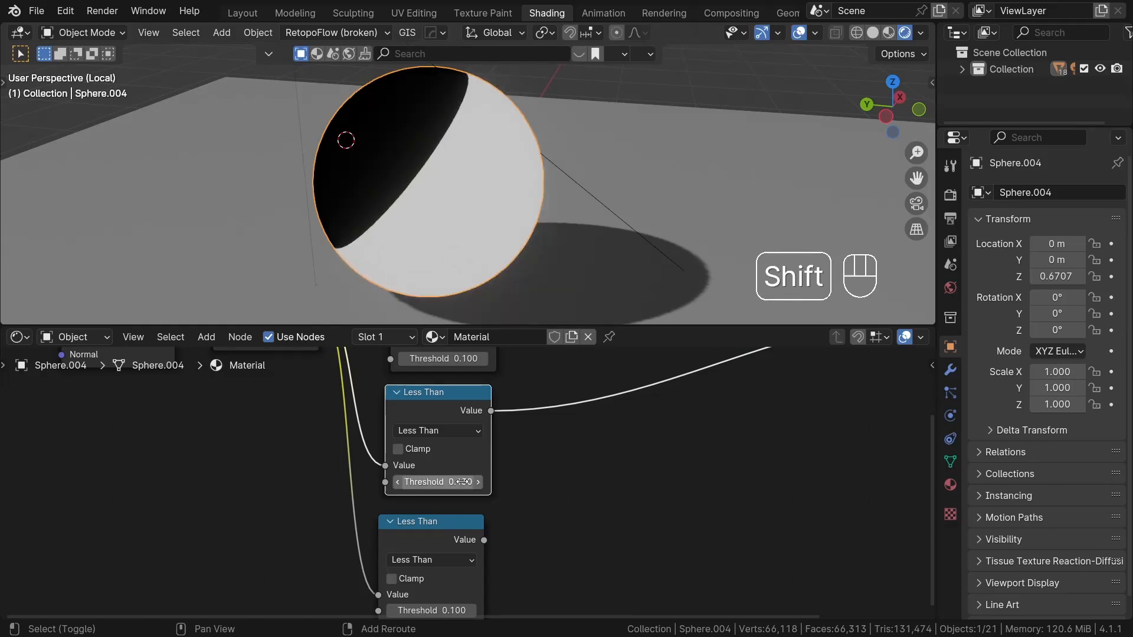
pyautogui.moveTo(444, 576); pyautogui.dragTo(485, 509, button='middle')
pyautogui.keyDown('ctrl'); pyautogui.keyDown('shift'); pyautogui.click(491, 468); pyautogui.keyUp('shift'); pyautogui.keyUp('ctrl')
pyautogui.keyDown('shift'); pyautogui.moveTo(482, 543); pyautogui.dragTo(512, 543); pyautogui.keyUp('shift')
# Step: Route the first Less Than node back to the Material Output and set its threshold to 0.060
pyautogui.moveTo(549, 377); pyautogui.dragTo(565, 551, button='middle')
pyautogui.keyDown('ctrl'); pyautogui.keyDown('shift'); pyautogui.click(497, 429); pyautogui.keyUp('shift'); pyautogui.keyUp('ctrl')
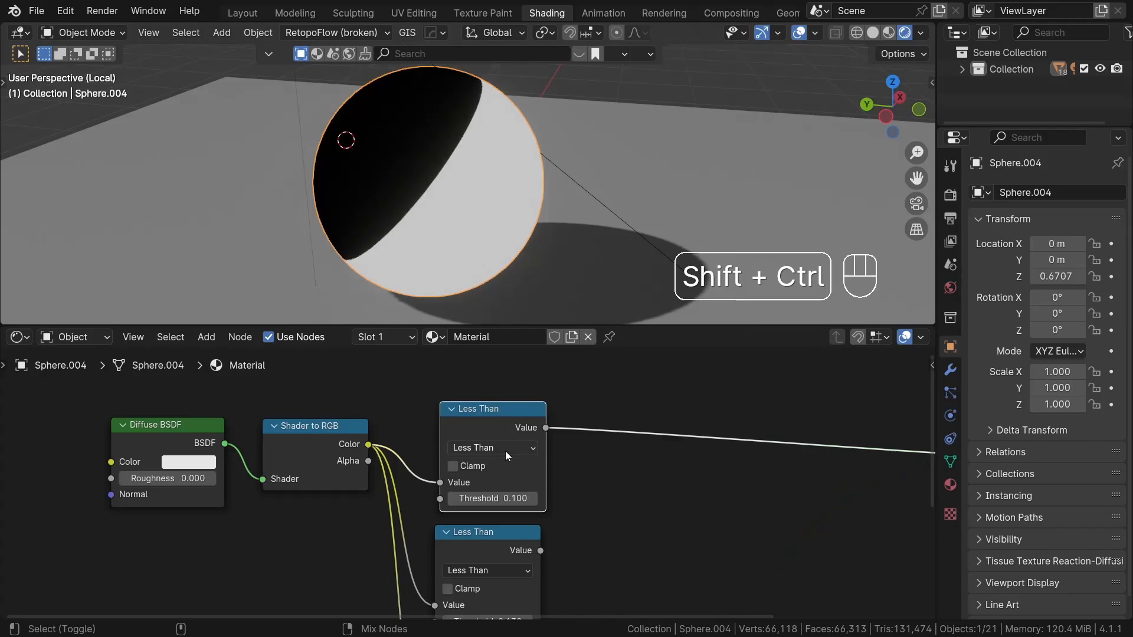
pyautogui.scroll(4, 486, 499)
pyautogui.keyDown('shift'); pyautogui.click(500, 500); pyautogui.keyUp('shift')
pyautogui.click(501, 500)
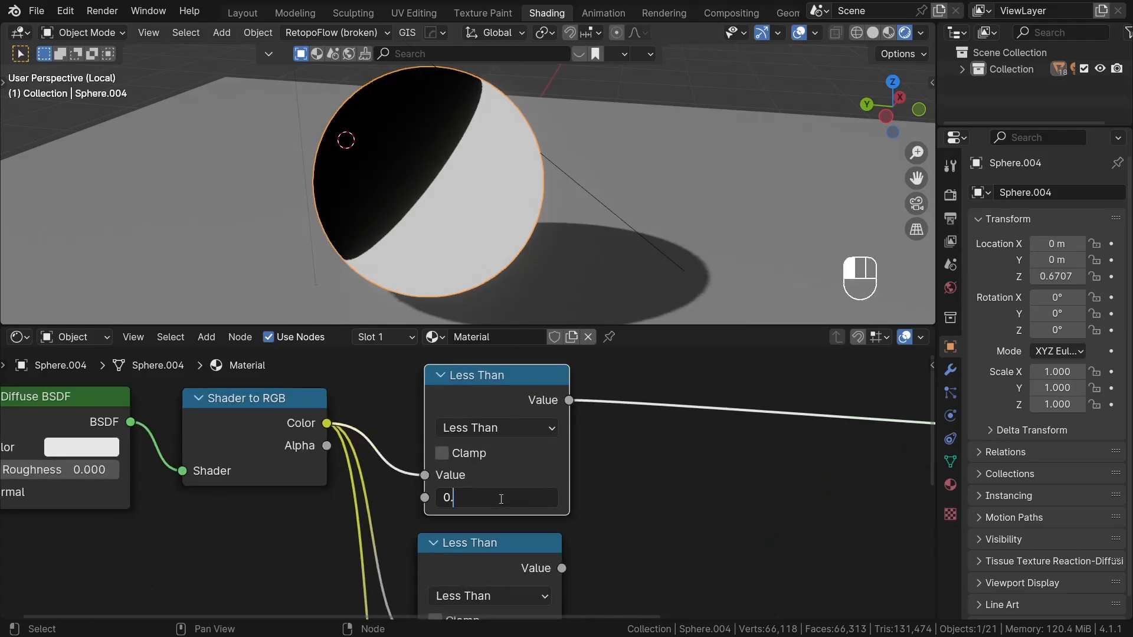
pyautogui.write('6')
pyautogui.press('Return')
pyautogui.scroll(-7, 673, 523)
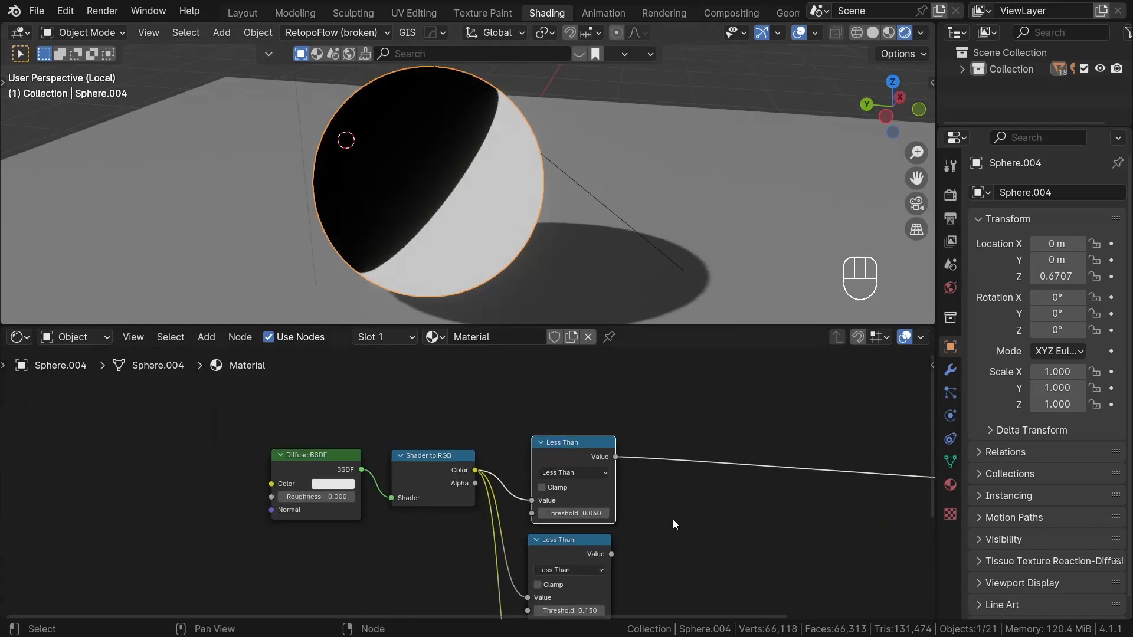
pyautogui.moveTo(644, 483); pyautogui.dragTo(503, 452, button='middle')
pyautogui.click(504, 452)
pyautogui.moveTo(563, 474); pyautogui.dragTo(510, 459, button='middle')
pyautogui.scroll(-1, 507, 457)
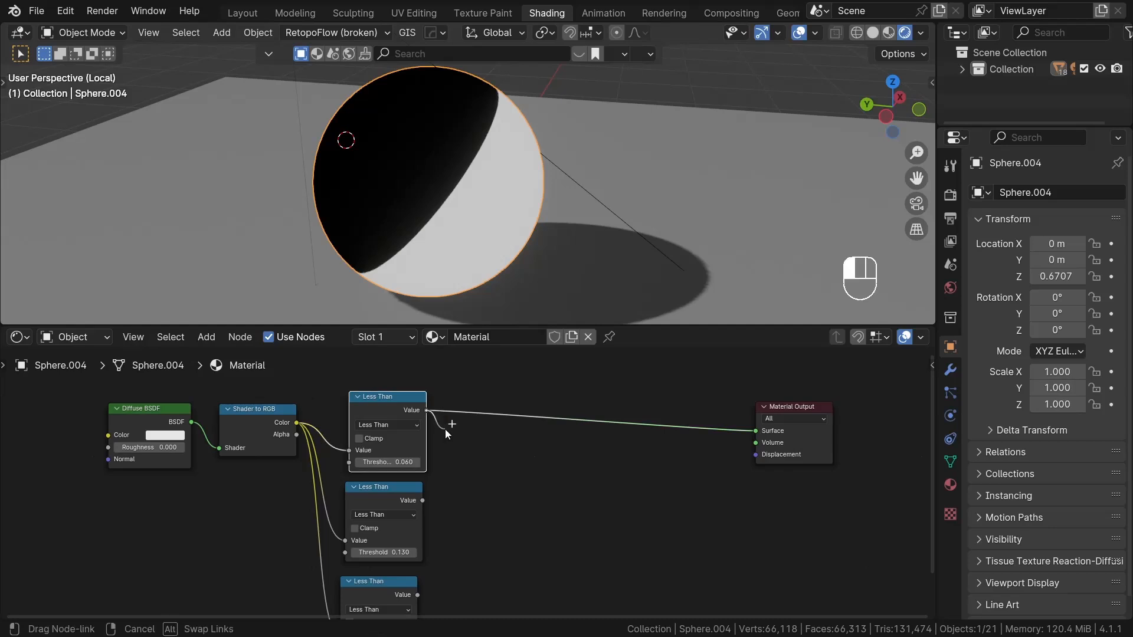
pyautogui.moveTo(444, 430); pyautogui.dragTo(445, 430)
pyautogui.write('mix')
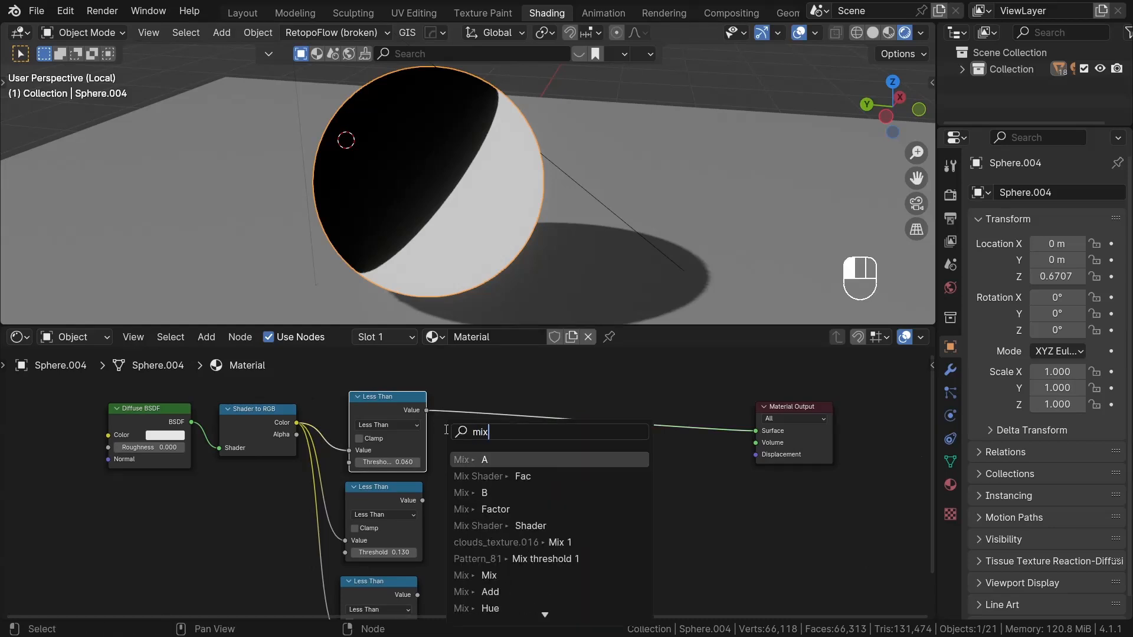
pyautogui.write(' rg')
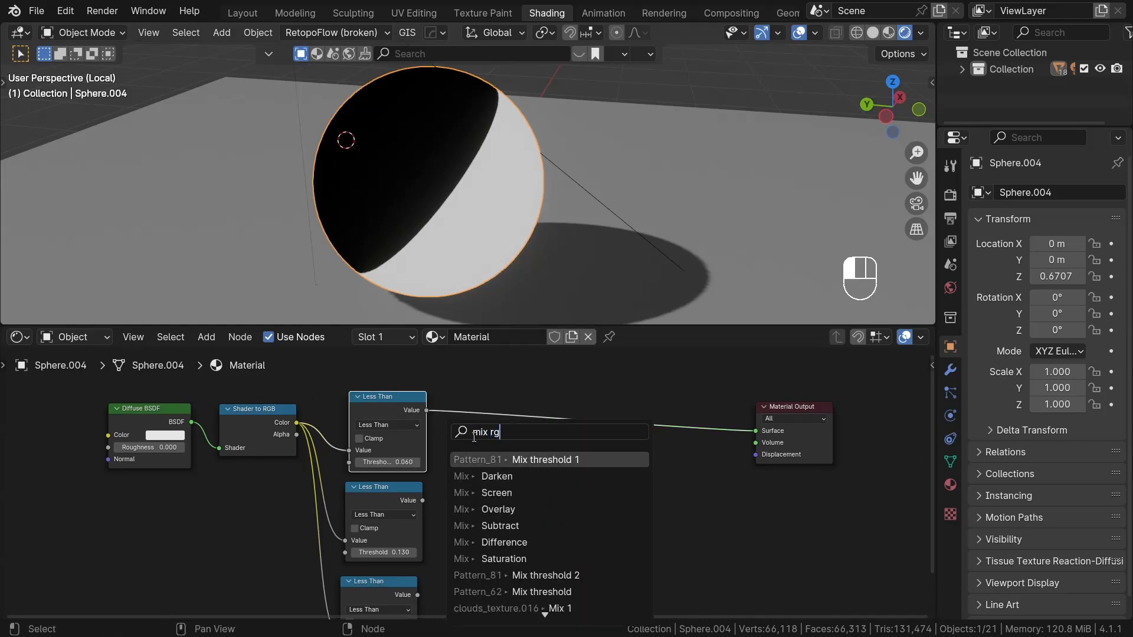
pyautogui.press('Escape')
# Step: Add a Mix node in Color blending mode after the first Less Than node and connect its result to the Material Output
pyautogui.moveTo(428, 410); pyautogui.dragTo(520, 440)
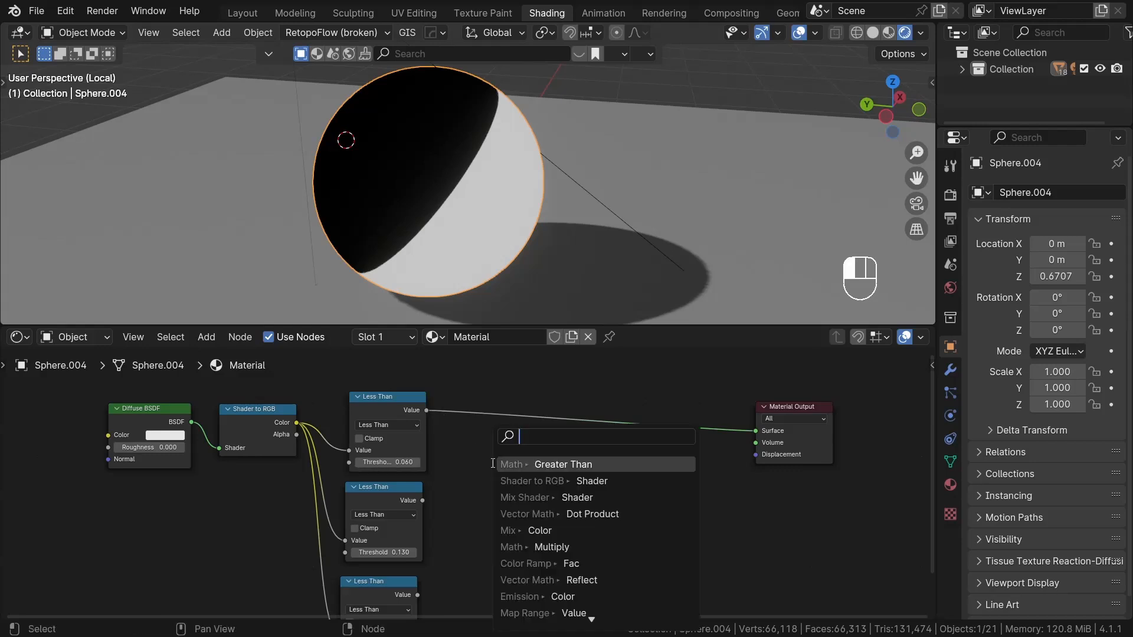
pyautogui.write('mix c')
pyautogui.click(520, 464)
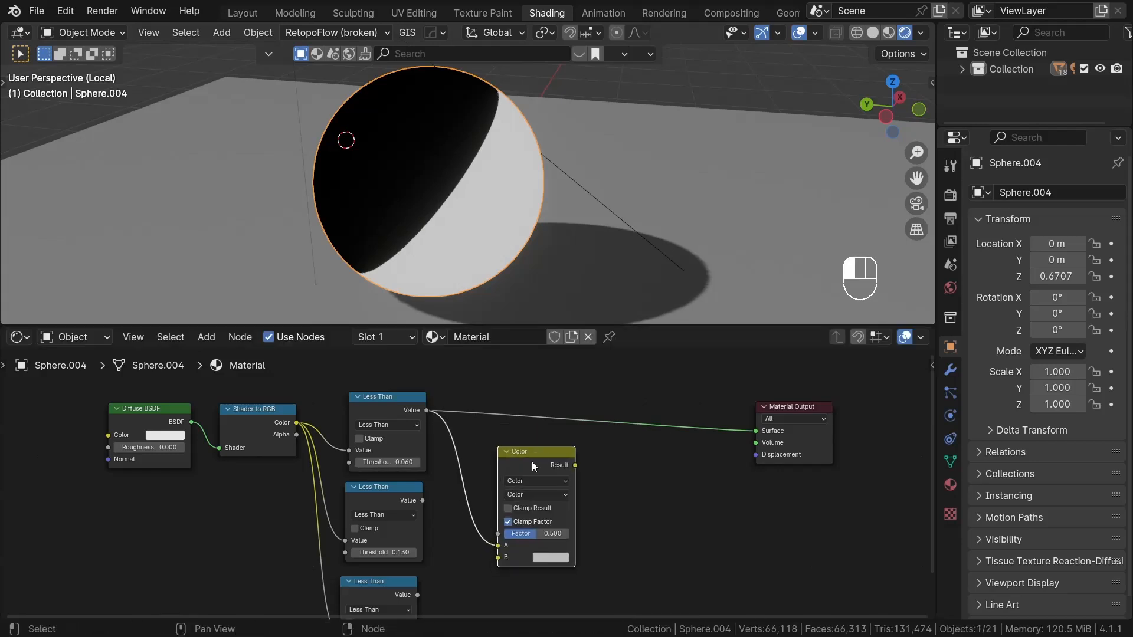
pyautogui.click(532, 461)
pyautogui.keyDown('ctrl'); pyautogui.keyDown('shift'); pyautogui.click(538, 459); pyautogui.keyUp('shift'); pyautogui.keyUp('ctrl')
pyautogui.moveTo(612, 516); pyautogui.dragTo(622, 483, button='middle')
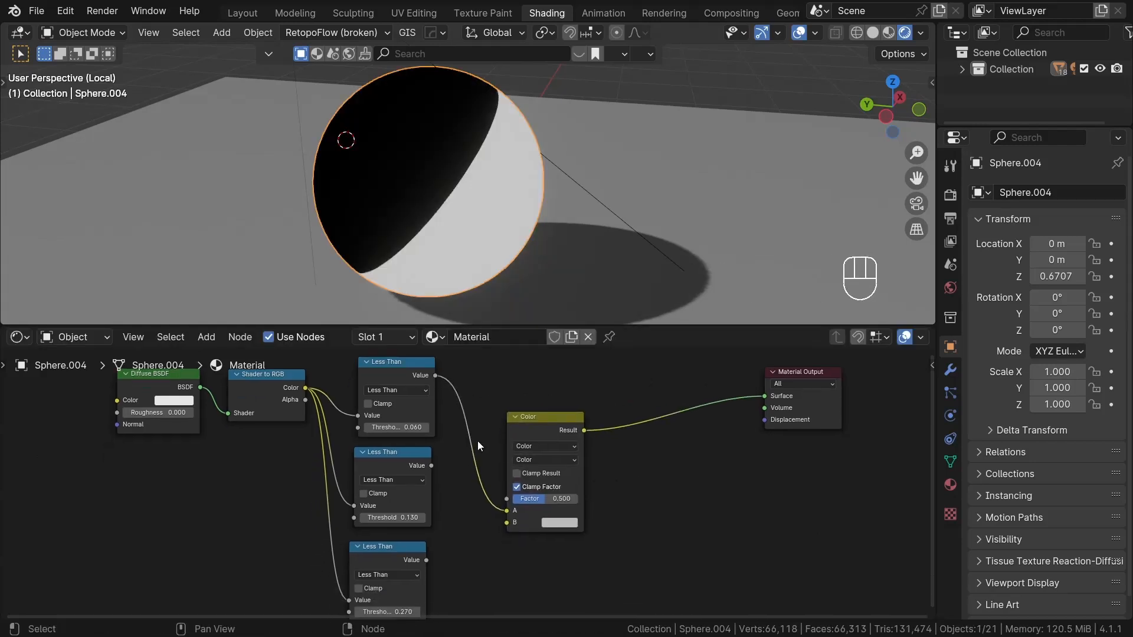
# Step: Move the first Less Than link from the color node's A input to its Factor and shift the node slightly up
pyautogui.scroll(1, 477, 448)
pyautogui.moveTo(508, 517); pyautogui.dragTo(510, 504)
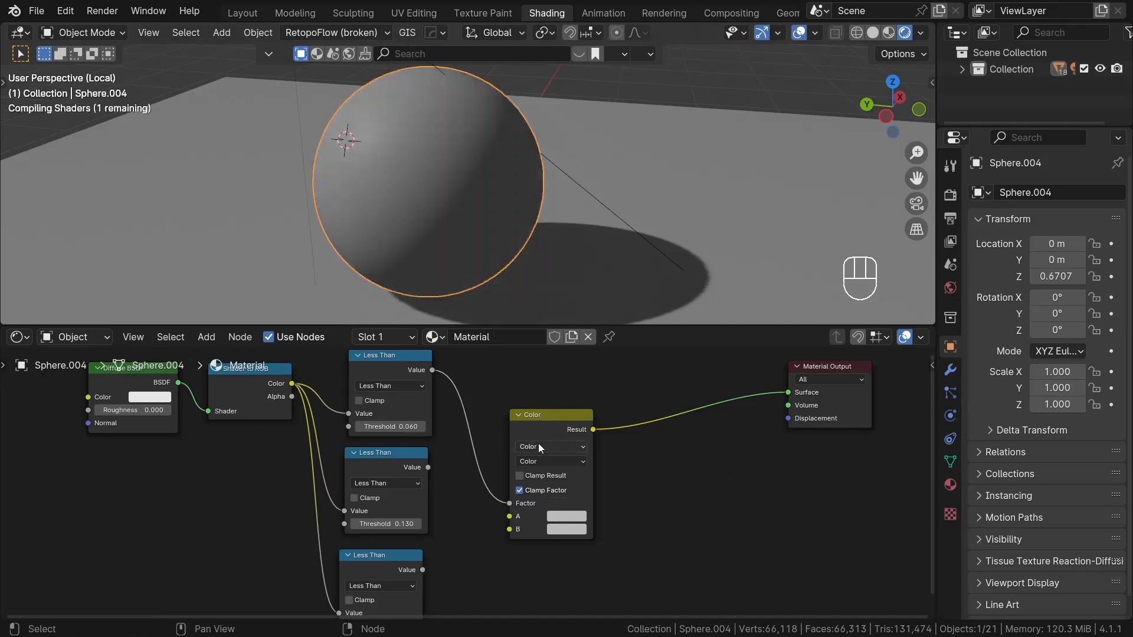
pyautogui.moveTo(551, 418); pyautogui.dragTo(553, 385)
# Step: Set the color node's A to light orange (hue 0.048, saturation 0.934, value 1.000) and its B to a deeper reddish orange
pyautogui.click(564, 481)
pyautogui.click(583, 387)
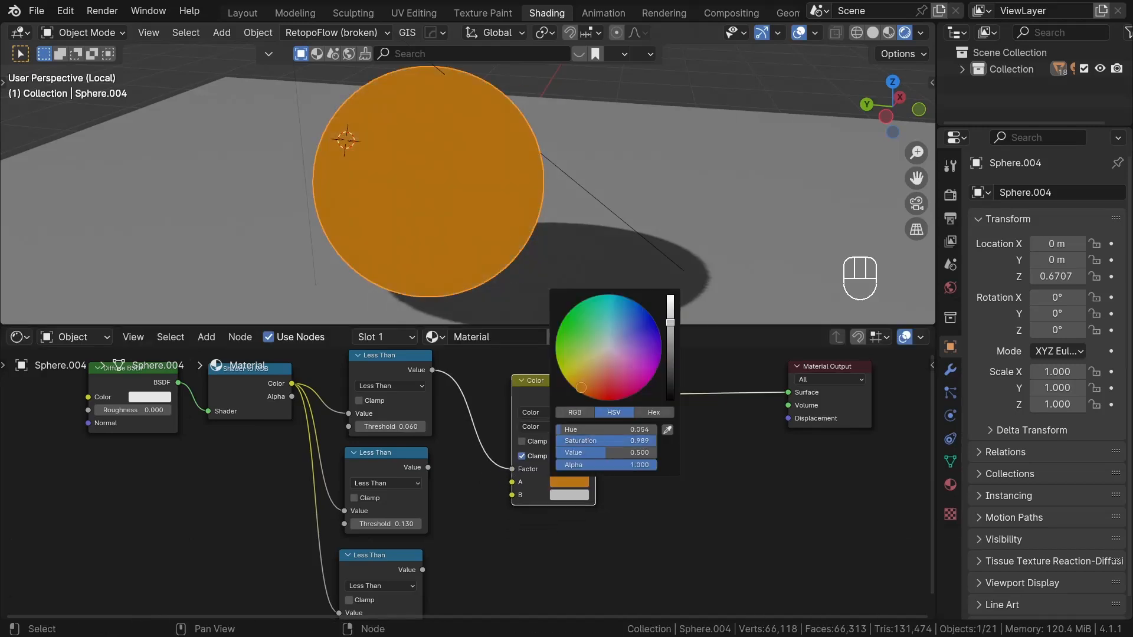
pyautogui.click(564, 494)
pyautogui.click(612, 409)
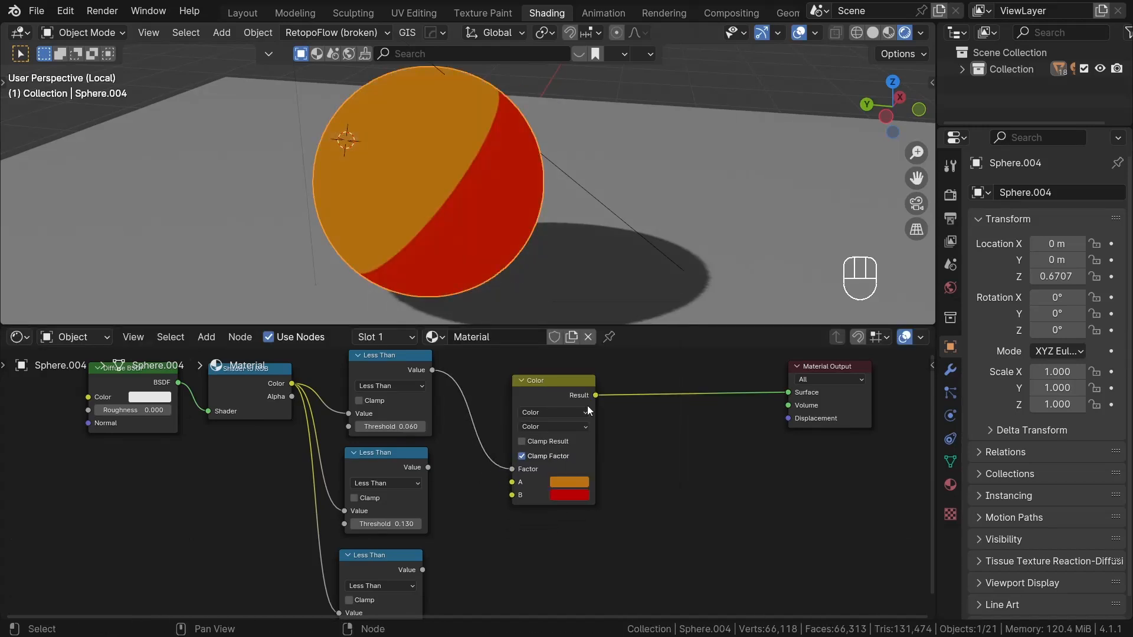
pyautogui.click(572, 494)
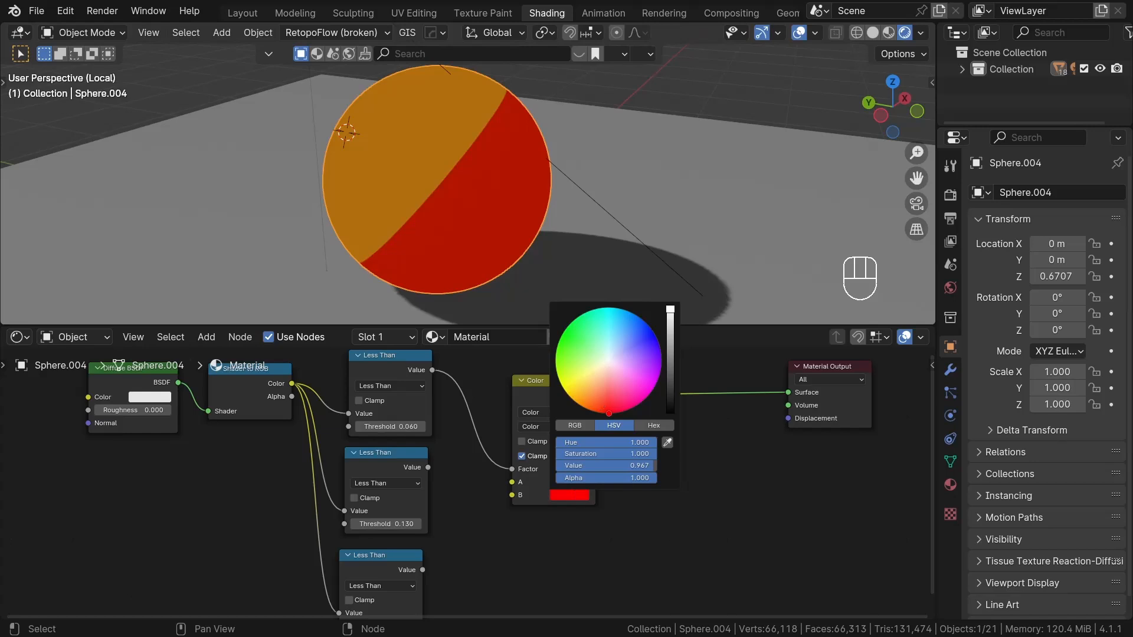
pyautogui.click(601, 411)
pyautogui.click(569, 479)
pyautogui.moveTo(669, 325); pyautogui.dragTo(670, 295)
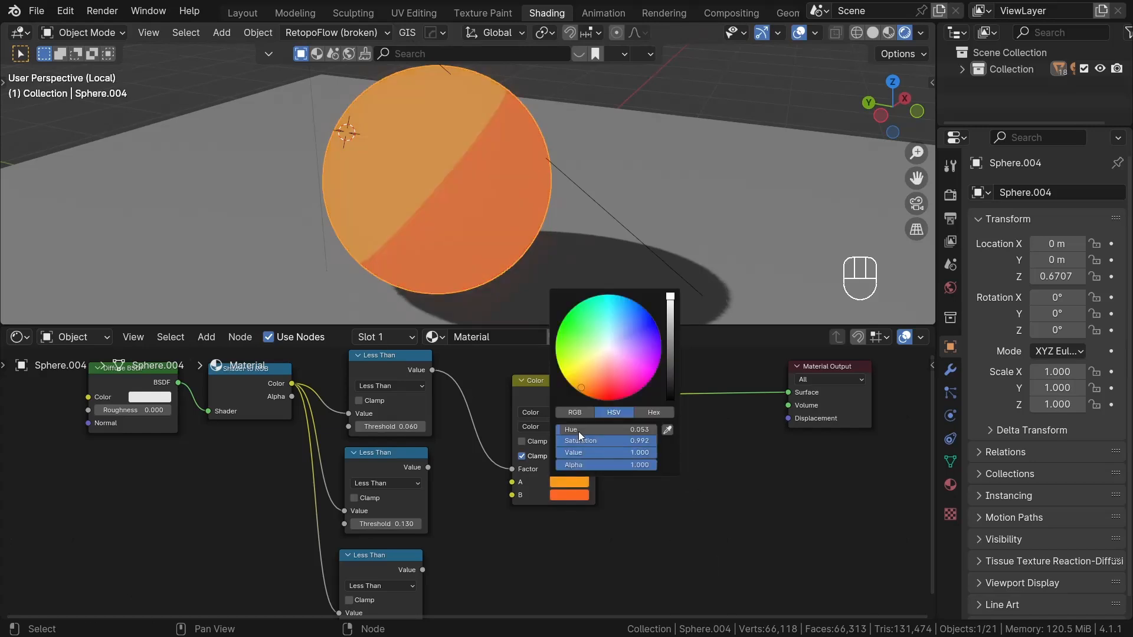
pyautogui.moveTo(584, 382); pyautogui.dragTo(594, 370)
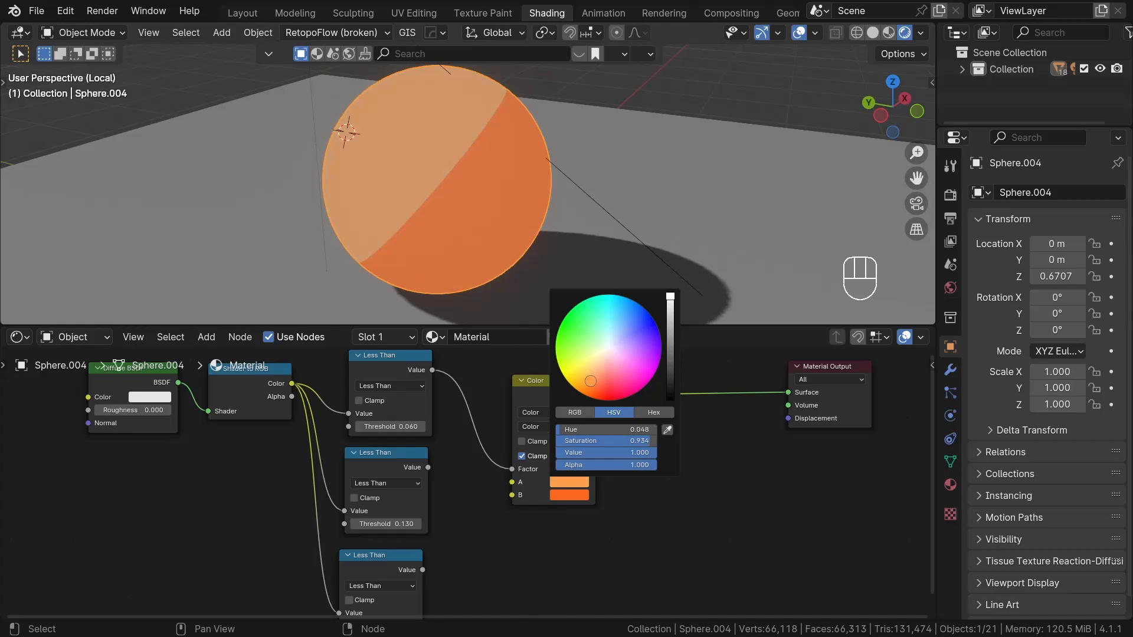
# Step: Duplicate the color node, insert the copy before the Material Output and link the second Less Than value to its Factor
pyautogui.click(544, 397)
pyautogui.hotkey('shift', 'd')
pyautogui.click(675, 400)
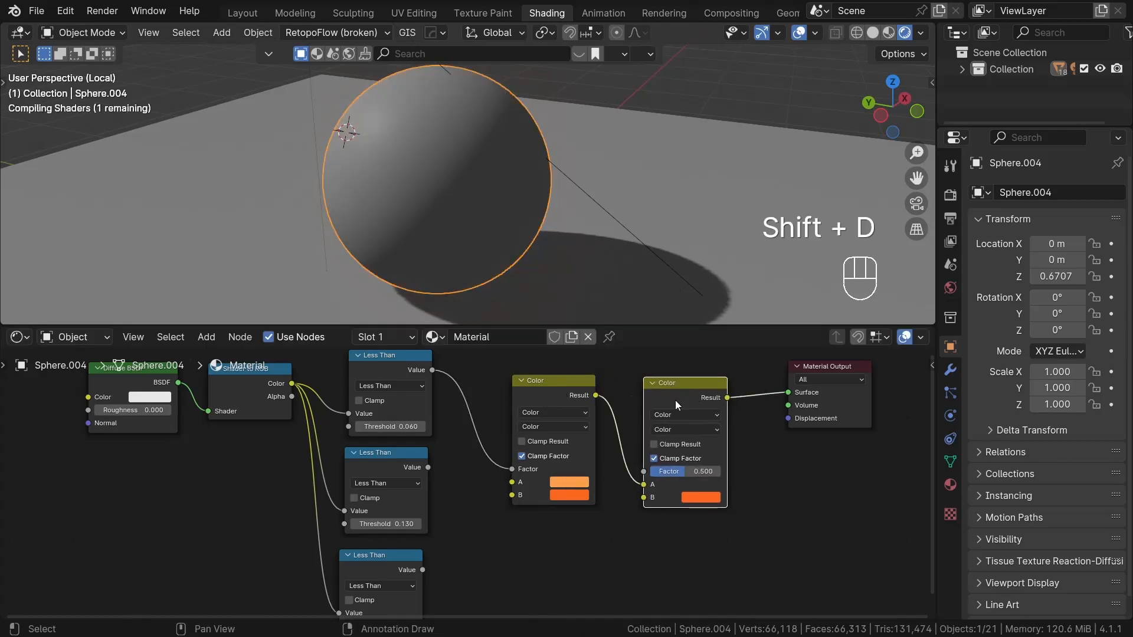
pyautogui.moveTo(429, 468); pyautogui.dragTo(646, 474)
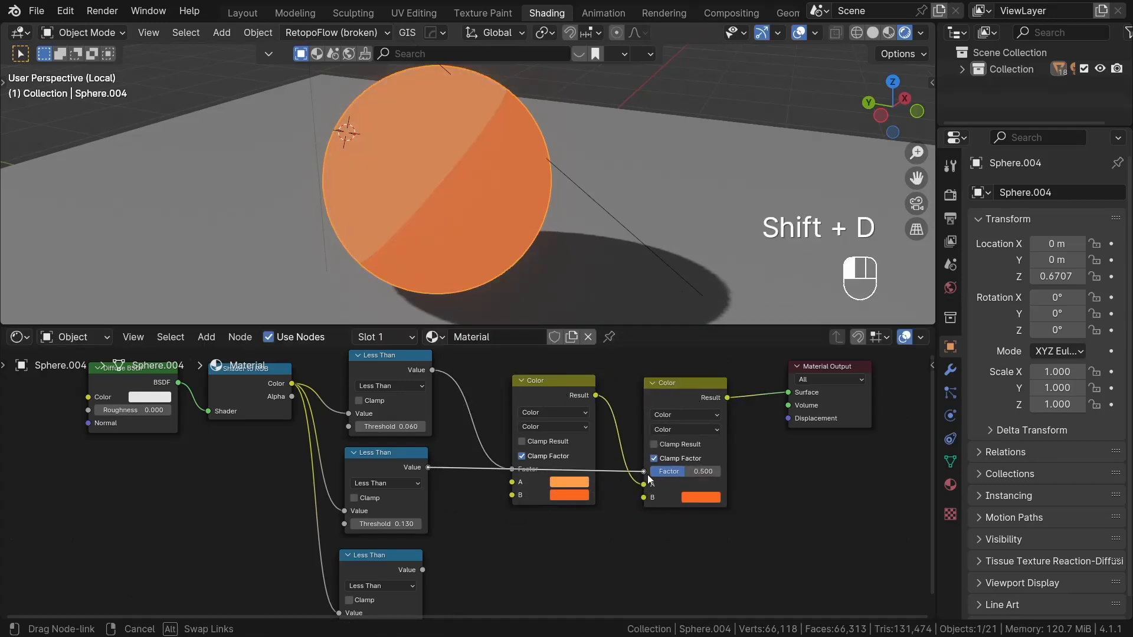
# Step: Rearrange the two color nodes so the first sits higher and the copy sits lower, before the Material Output
pyautogui.moveTo(682, 404); pyautogui.dragTo(687, 483)
pyautogui.moveTo(550, 391); pyautogui.dragTo(553, 357)
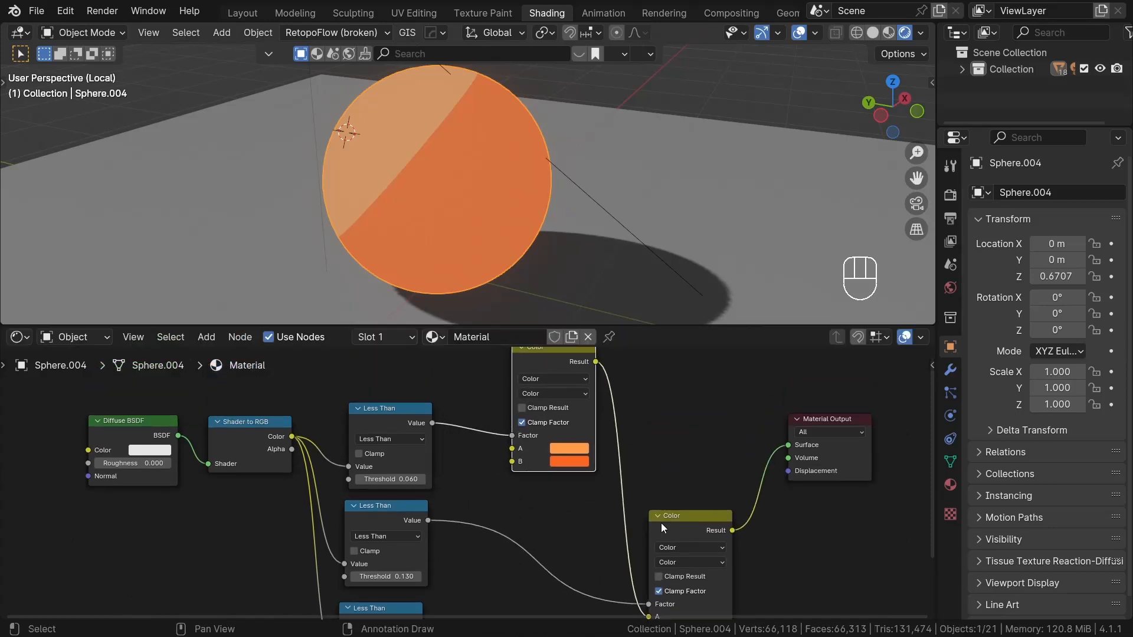
pyautogui.moveTo(661, 523); pyautogui.dragTo(655, 442)
# Step: Change the blending mode of both color nodes from Color to Mix
pyautogui.scroll(1, 545, 420)
pyautogui.click(557, 384)
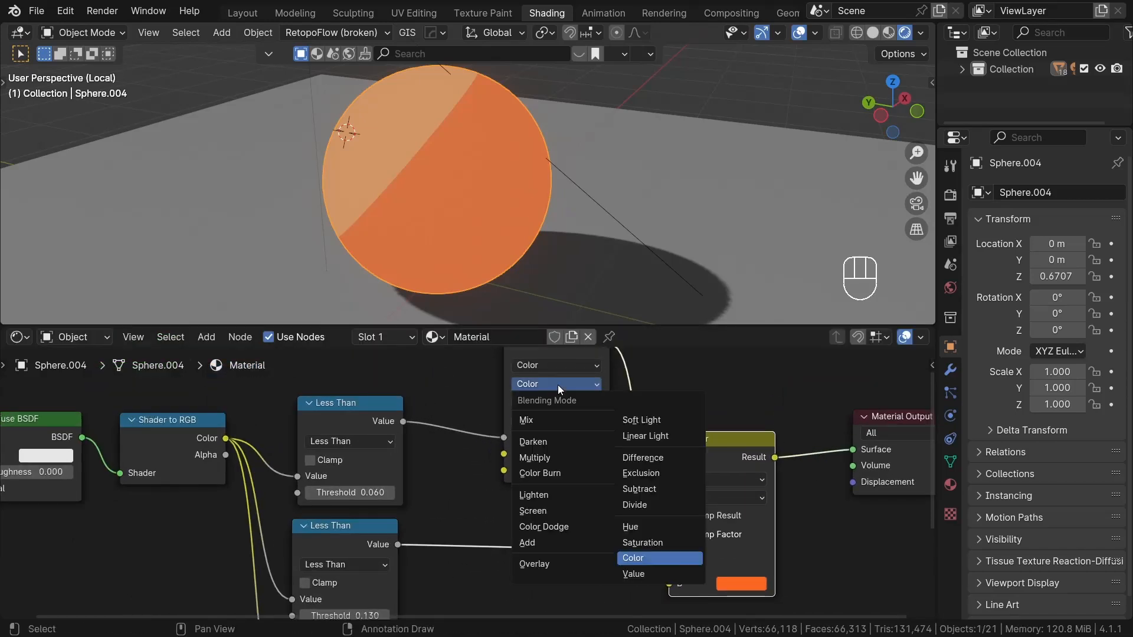
pyautogui.click(556, 420)
pyautogui.click(713, 497)
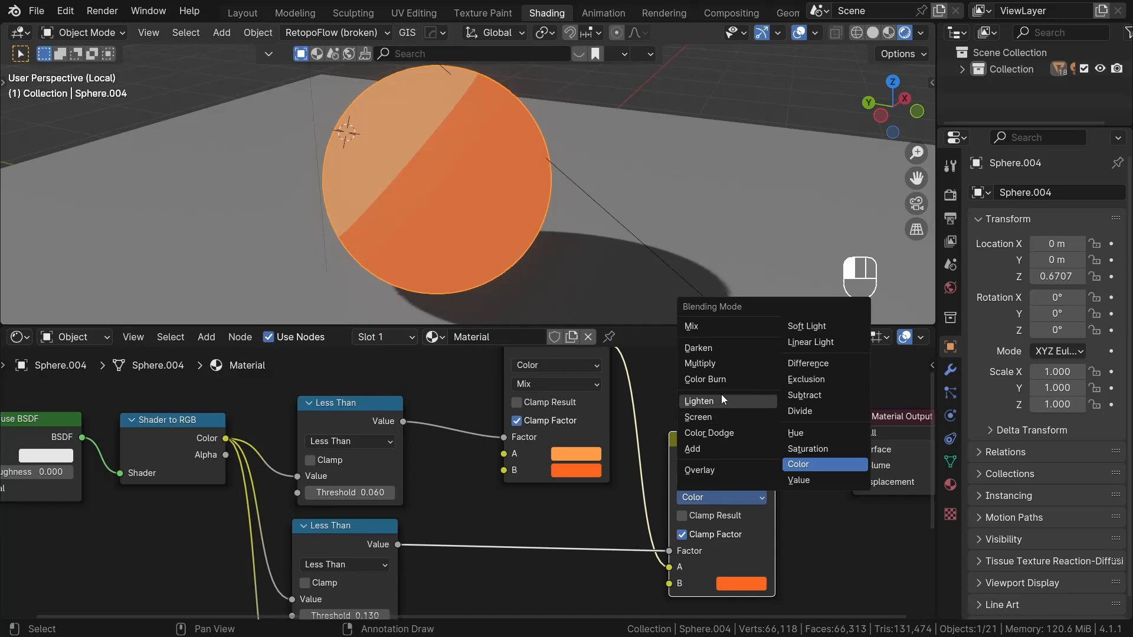
pyautogui.click(730, 331)
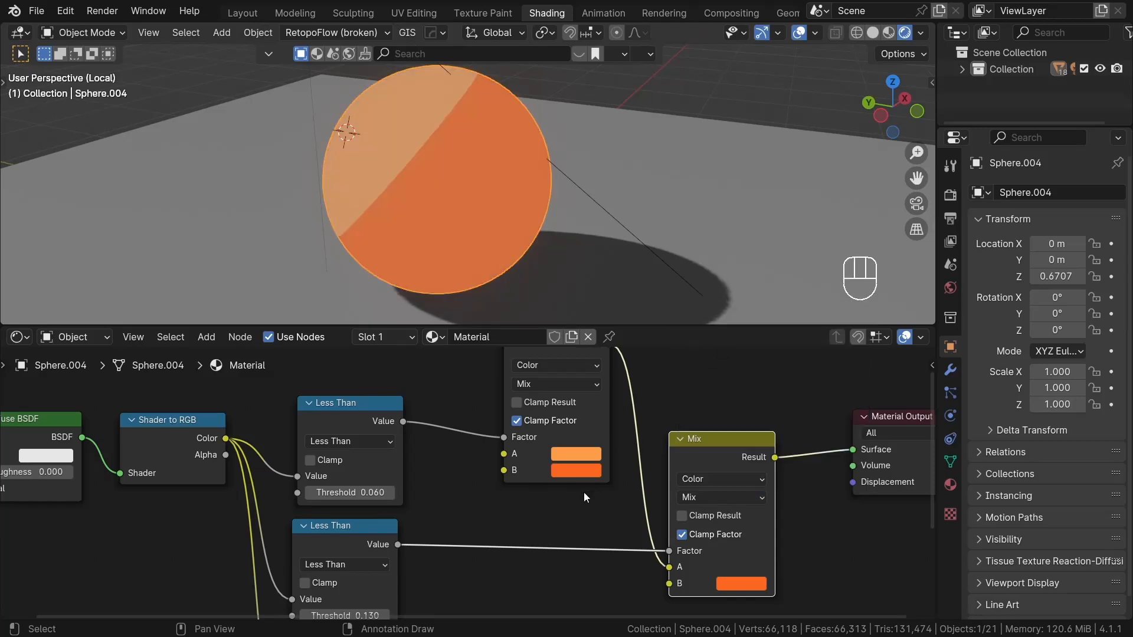
# Step: Move the first Mix result to the second Mix node's B input and darken its A color to value 0.448
pyautogui.scroll(-2, 667, 560)
pyautogui.moveTo(668, 567); pyautogui.dragTo(669, 582)
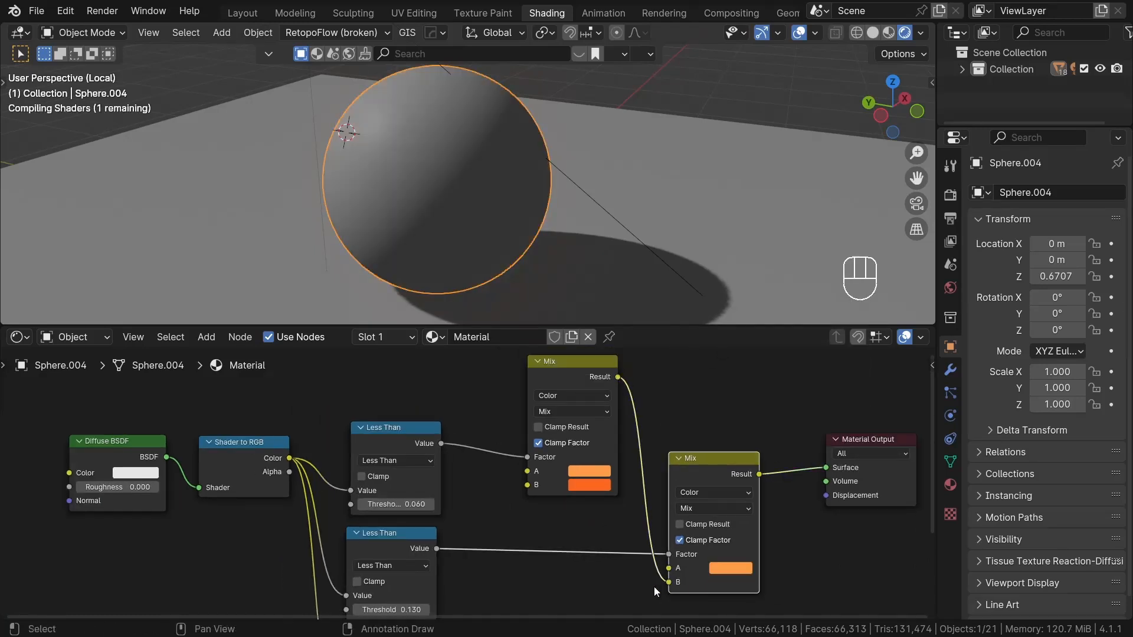
pyautogui.scroll(1, 635, 586)
pyautogui.click(725, 568)
pyautogui.scroll(-10, 725, 569)
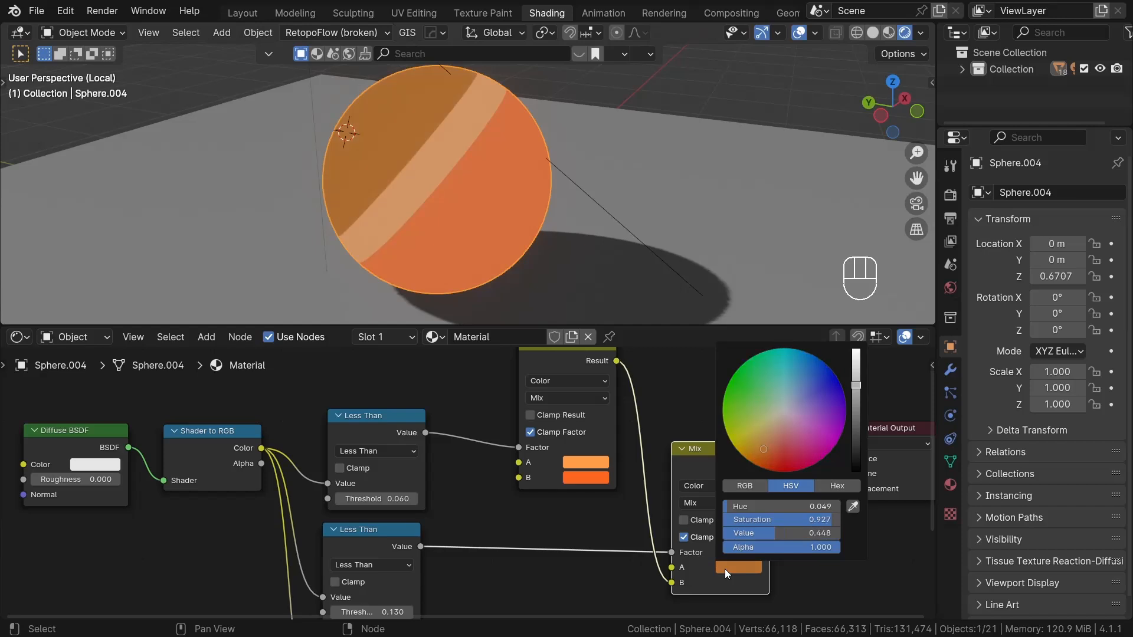
# Step: Preview the output of each of the three Less Than nodes on the sphere, one after another
pyautogui.scroll(3, 724, 569)
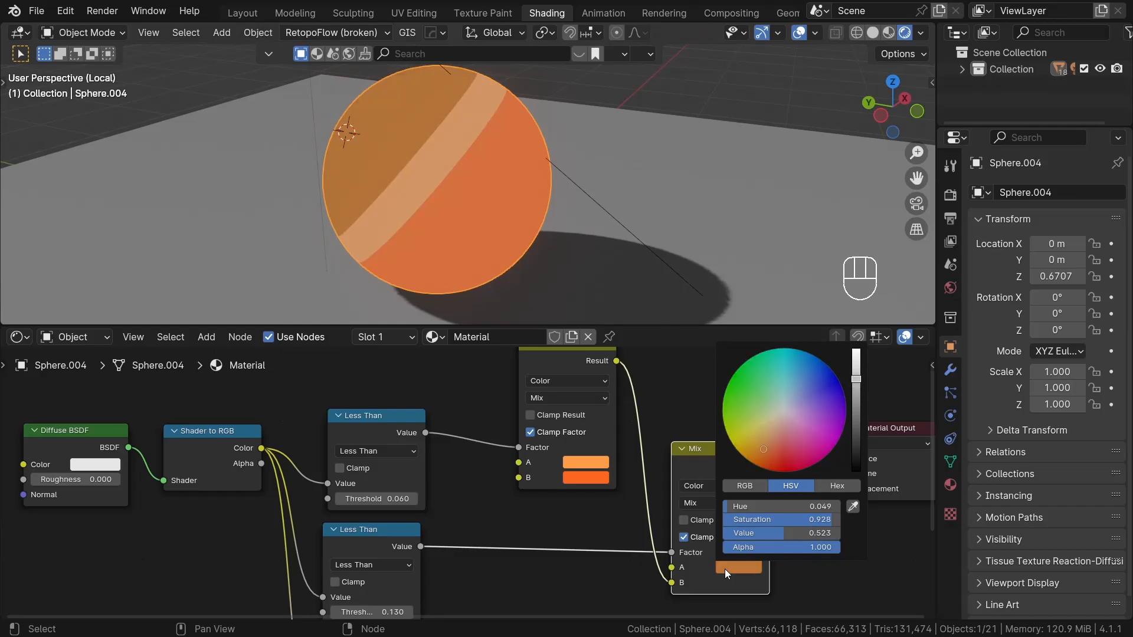
pyautogui.scroll(-3, 725, 569)
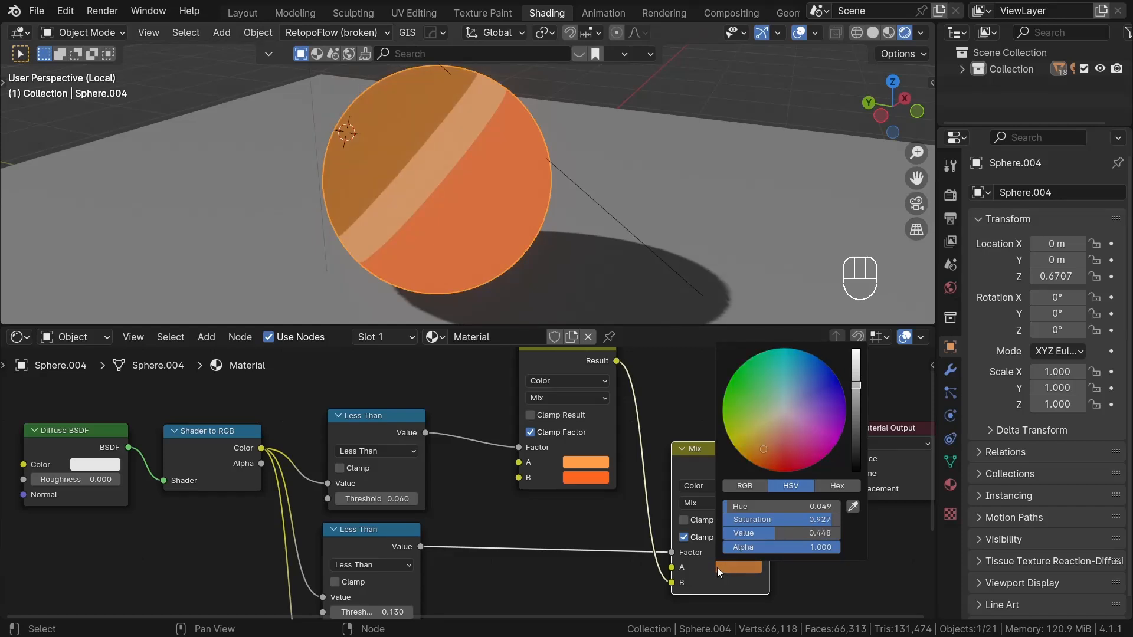
pyautogui.keyDown('ctrl'); pyautogui.keyDown('shift'); pyautogui.click(418, 441); pyautogui.keyUp('shift'); pyautogui.keyUp('ctrl')
pyautogui.moveTo(373, 527); pyautogui.dragTo(410, 470, button='middle')
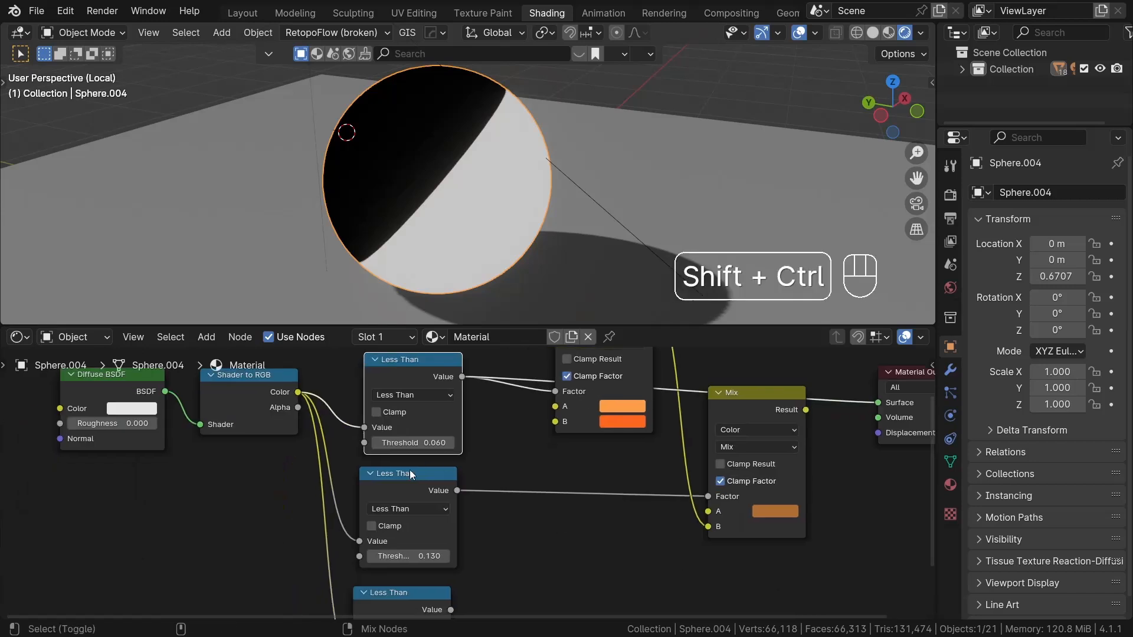
pyautogui.keyDown('ctrl'); pyautogui.keyDown('shift'); pyautogui.click(409, 471); pyautogui.keyUp('shift'); pyautogui.keyUp('ctrl')
pyautogui.moveTo(502, 535); pyautogui.dragTo(510, 470, button='middle')
pyautogui.keyDown('ctrl'); pyautogui.keyDown('shift'); pyautogui.click(442, 528); pyautogui.keyUp('shift'); pyautogui.keyUp('ctrl')
pyautogui.scroll(-4, 554, 531)
pyautogui.moveTo(618, 510); pyautogui.dragTo(534, 517, button='middle')
pyautogui.scroll(-2, 535, 517)
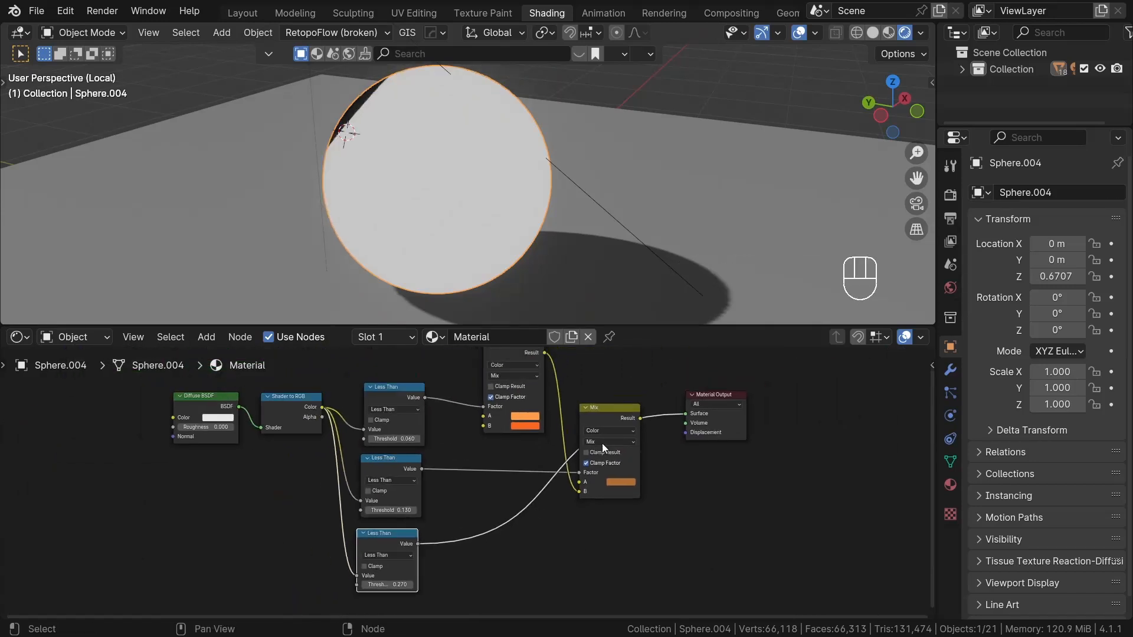
# Step: Duplicate the second Mix node, feed it the third Less Than value as Factor and the second Mix result as B, and connect it to the Material Output
pyautogui.click(619, 408)
pyautogui.hotkey('shift', 'd')
pyautogui.click(723, 488)
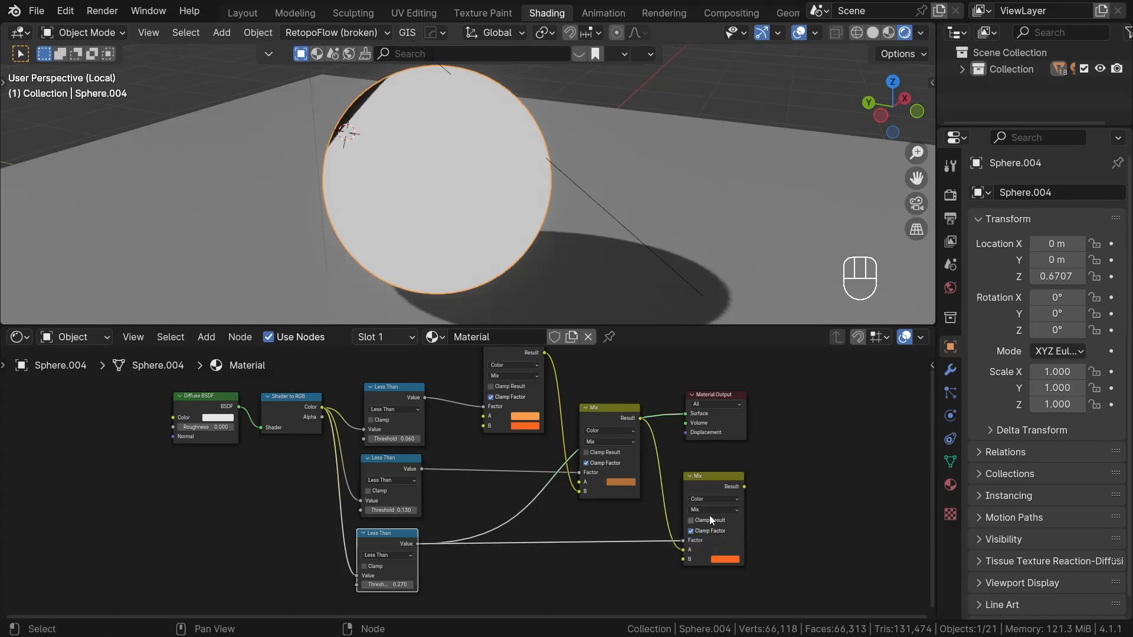
pyautogui.keyDown('ctrl'); pyautogui.keyDown('shift'); pyautogui.click(710, 519); pyautogui.keyUp('shift'); pyautogui.keyUp('ctrl')
pyautogui.moveTo(417, 129); pyautogui.dragTo(472, 133, button='middle')
pyautogui.scroll(2, 689, 536)
pyautogui.moveTo(618, 362); pyautogui.dragTo(679, 570)
# Step: Change the third Mix node's A color to pale cream and move the Material Output to the right of that node
pyautogui.moveTo(461, 214); pyautogui.dragTo(495, 212, button='middle')
pyautogui.click(738, 556)
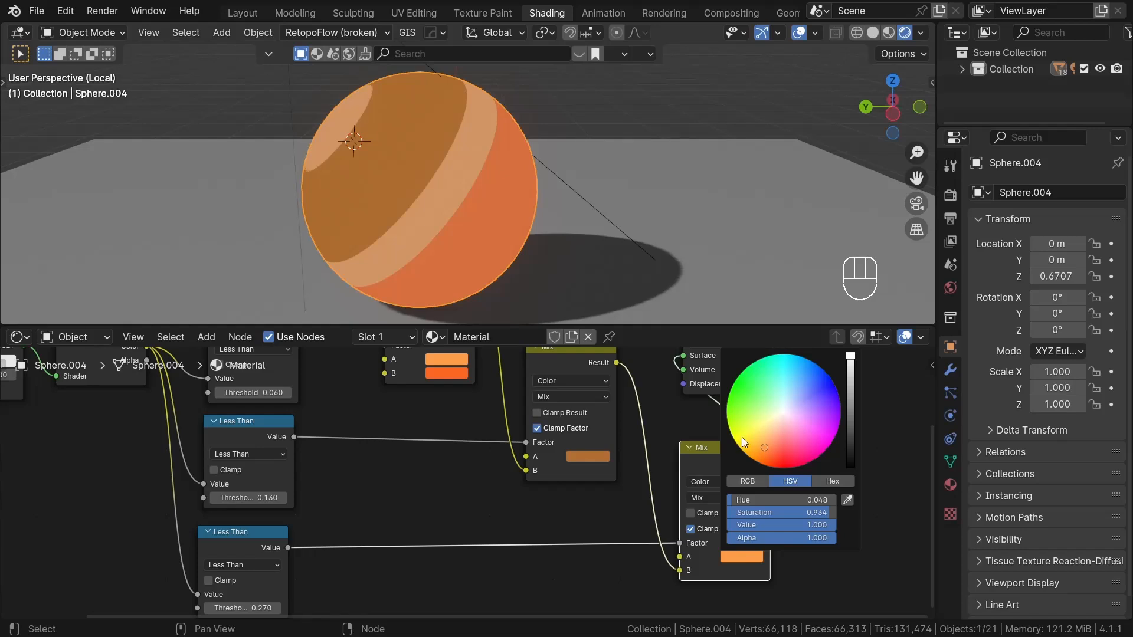
pyautogui.moveTo(741, 438); pyautogui.dragTo(774, 422)
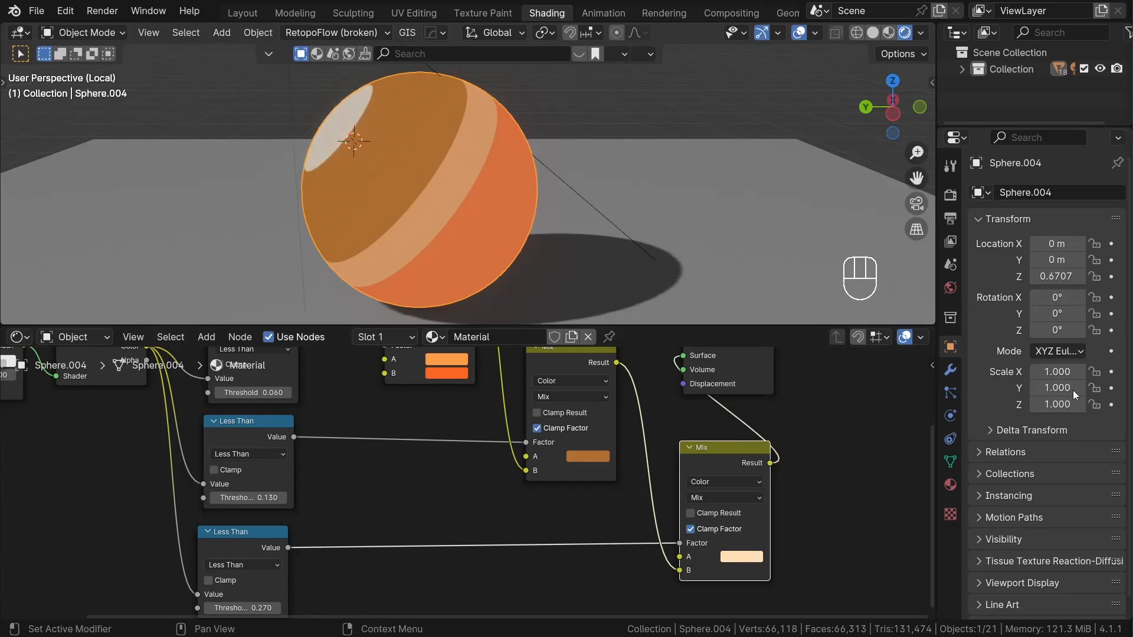
pyautogui.scroll(-2, 606, 501)
pyautogui.moveTo(682, 387); pyautogui.dragTo(785, 486)
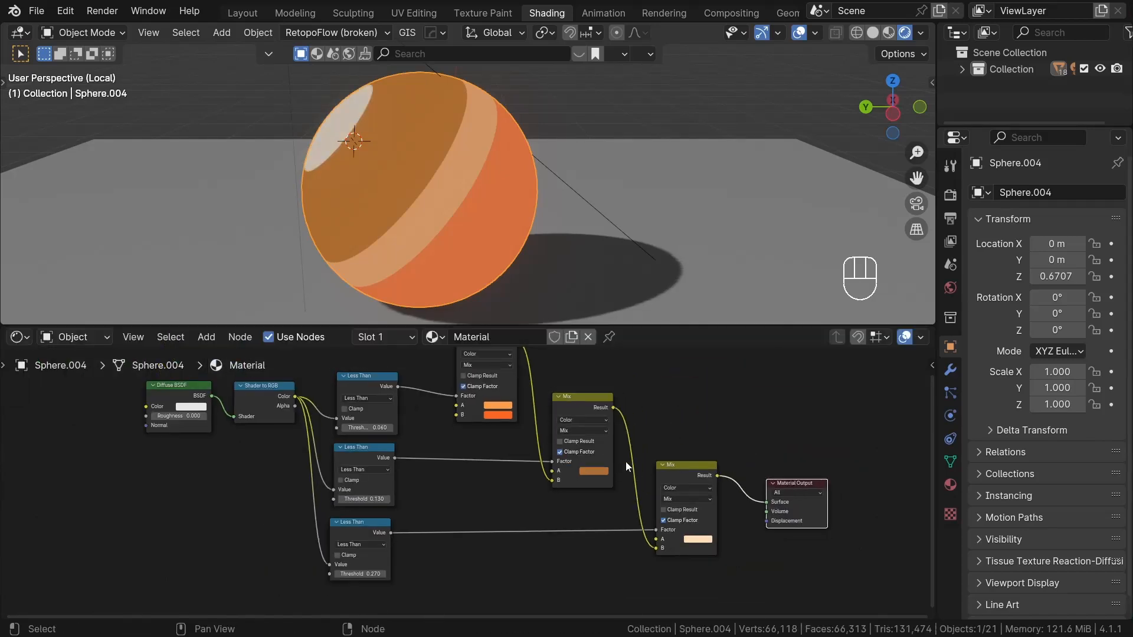
# Step: Brighten the second Mix node's A color to value 0.890 and darken the first Mix node's A color to value 0.692
pyautogui.scroll(2, 626, 461)
pyautogui.click(662, 518)
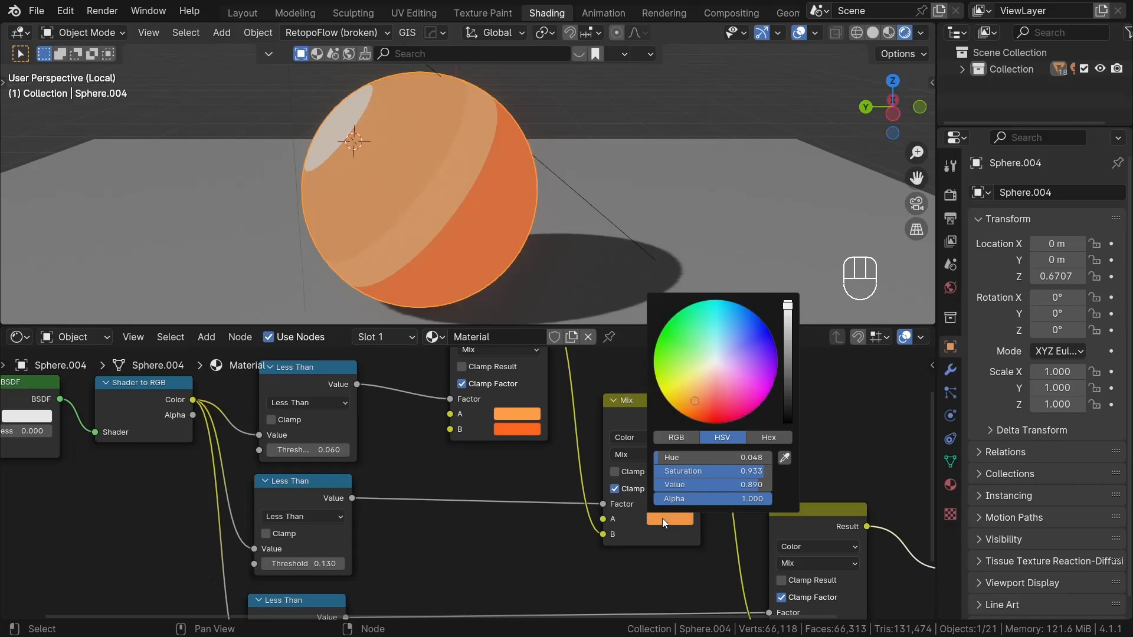
pyautogui.click(508, 408)
pyautogui.scroll(2, 507, 410)
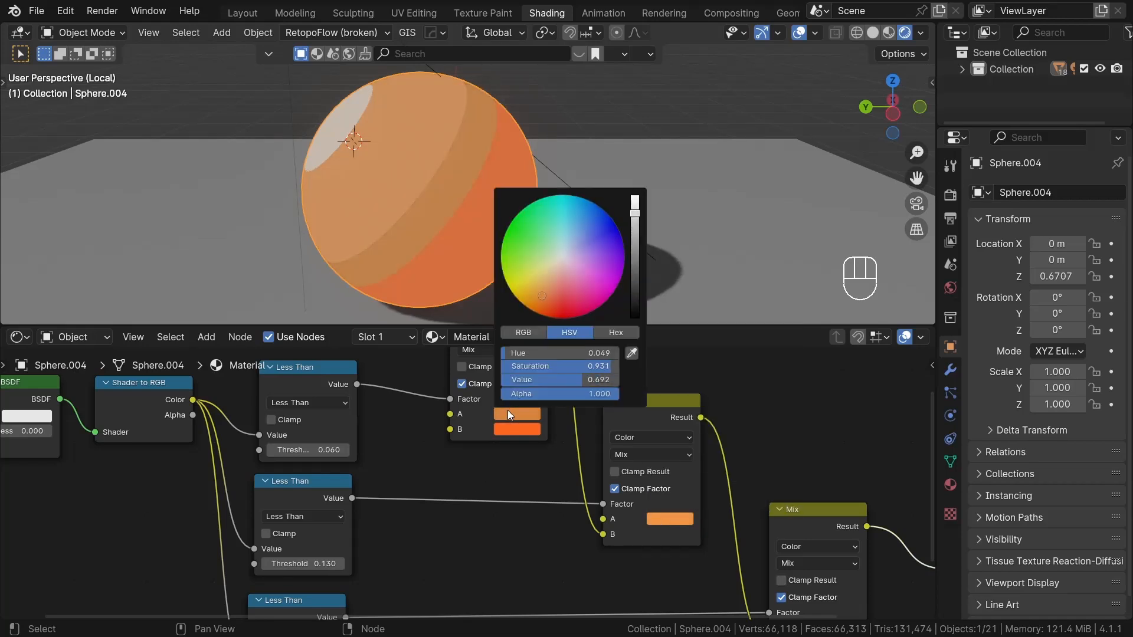
pyautogui.scroll(-1, 453, 467)
# Step: Set the second Less Than node's threshold to 0.180
pyautogui.moveTo(456, 459); pyautogui.dragTo(672, 482, button='middle')
pyautogui.scroll(3, 614, 514)
pyautogui.moveTo(590, 531); pyautogui.dragTo(557, 404, button='middle')
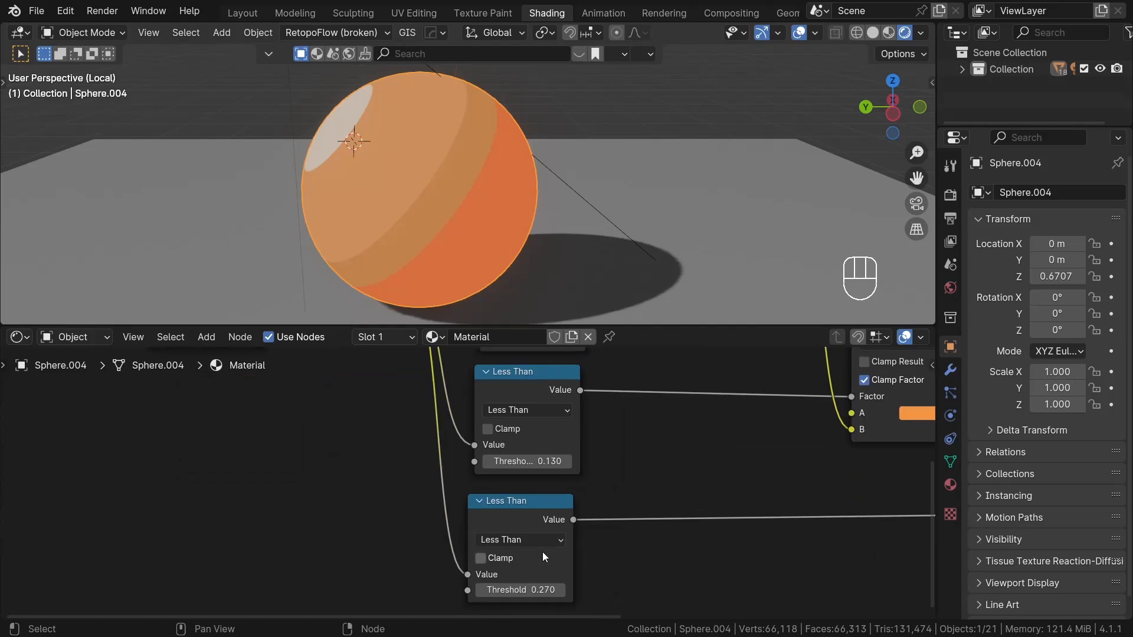
pyautogui.keyDown('shift'); pyautogui.moveTo(498, 461); pyautogui.dragTo(675, 433); pyautogui.keyUp('shift')
pyautogui.moveTo(620, 184)
pyautogui.mouseDown(button='middle')
pyautogui.moveTo(492, 194)
pyautogui.moveTo(618, 175)
pyautogui.mouseUp(button='middle')
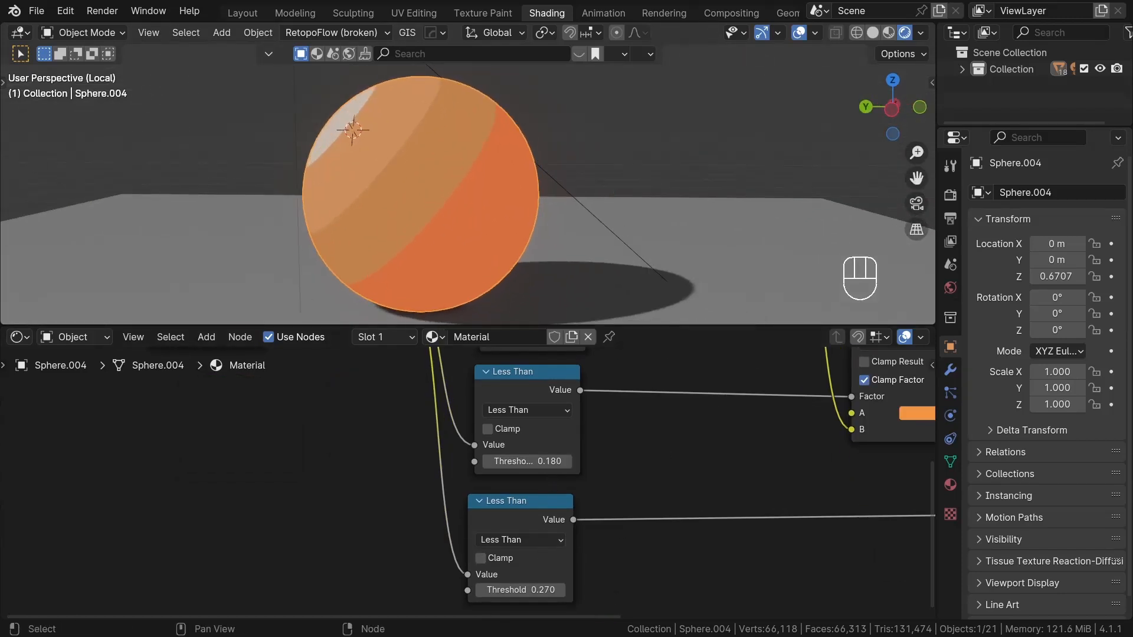
# Step: Rename the ground plane's material as ground and delete its Principled BSDF node
pyautogui.scroll(-5, 610, 283)
pyautogui.moveTo(608, 275); pyautogui.dragTo(605, 293, button='middle')
pyautogui.click(601, 291)
pyautogui.click(511, 338)
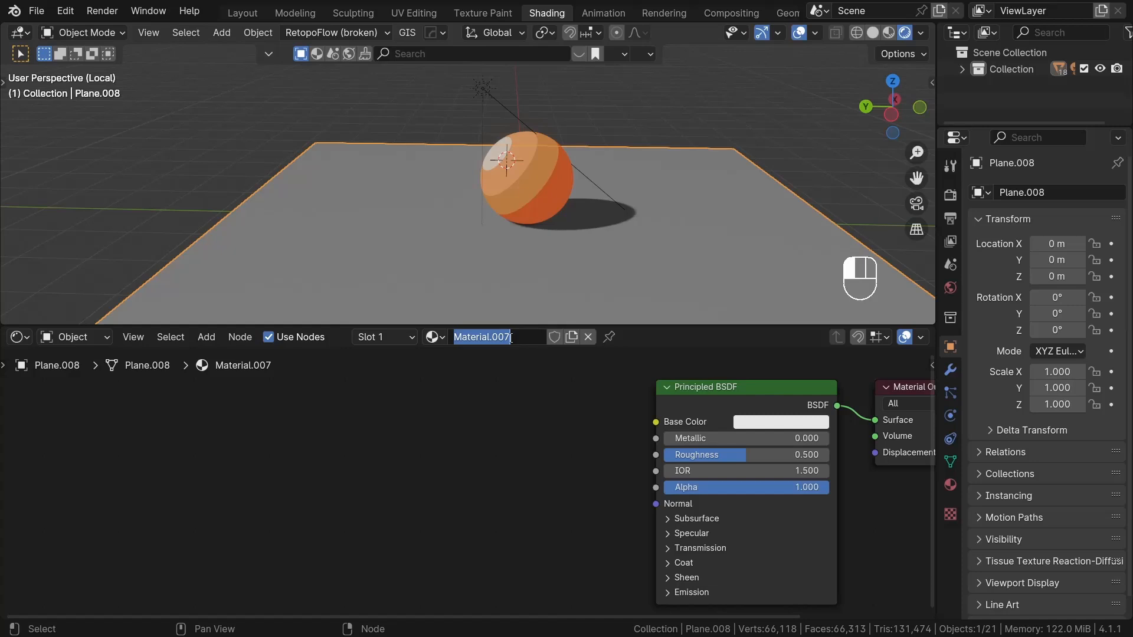
pyautogui.write('ground')
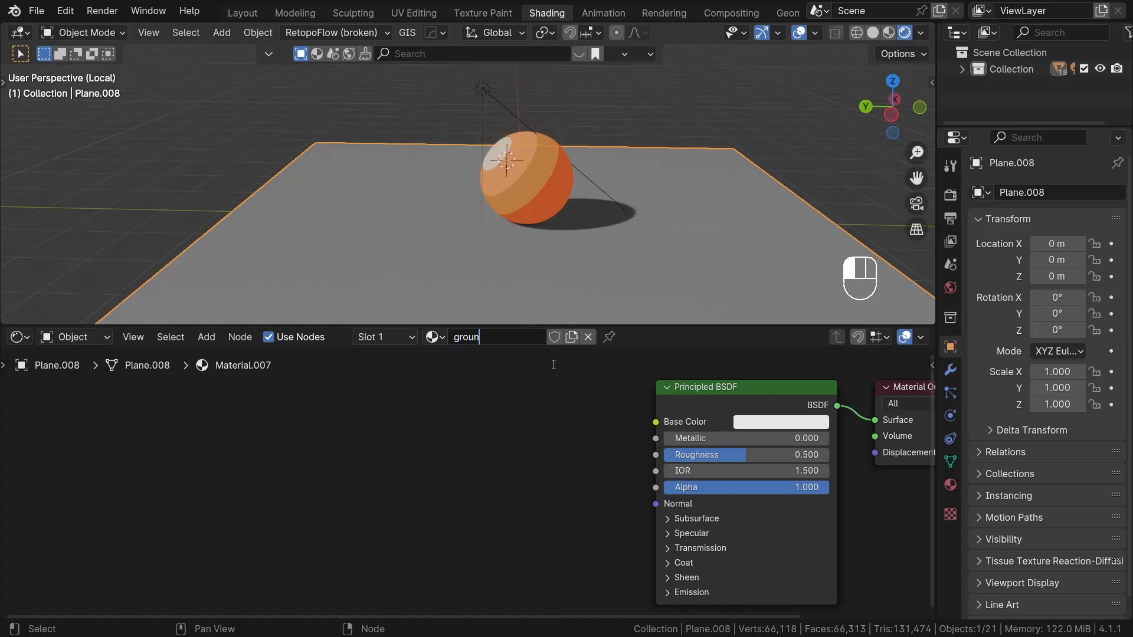
pyautogui.press('Return')
pyautogui.press('x')
# Step: Copy the sphere's Diffuse BSDF, Shader to RGB, first Less Than and first Mix nodes into the ground material and connect the Mix to the output
pyautogui.click(550, 187)
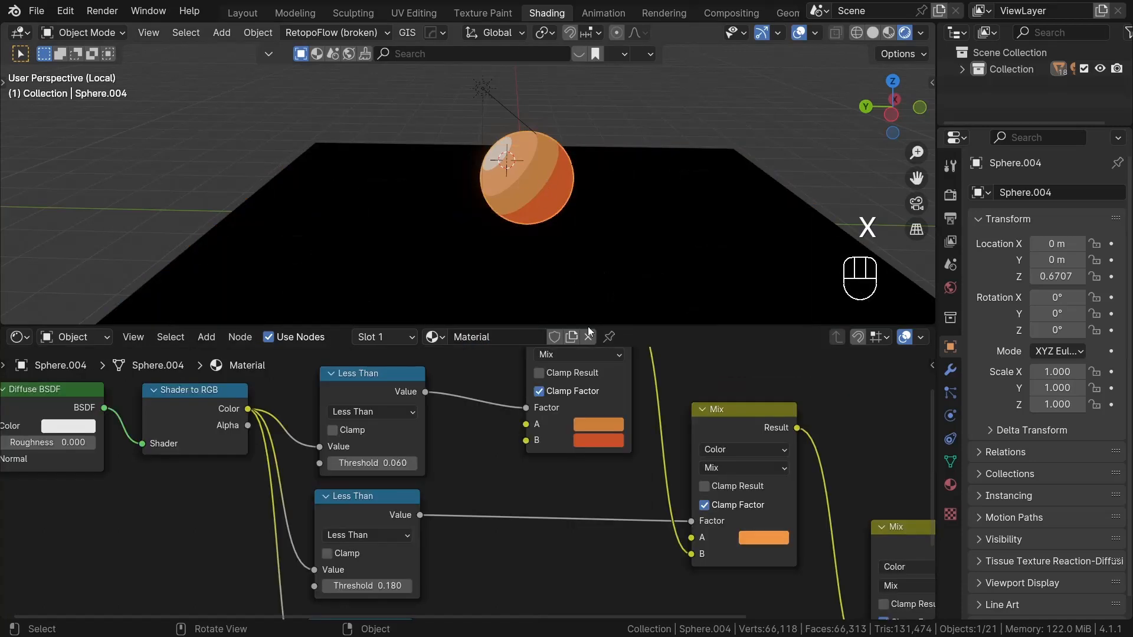
pyautogui.click(219, 423)
pyautogui.keyDown('shift'); pyautogui.click(291, 423); pyautogui.keyUp('shift')
pyautogui.keyDown('shift'); pyautogui.click(413, 436); pyautogui.keyUp('shift')
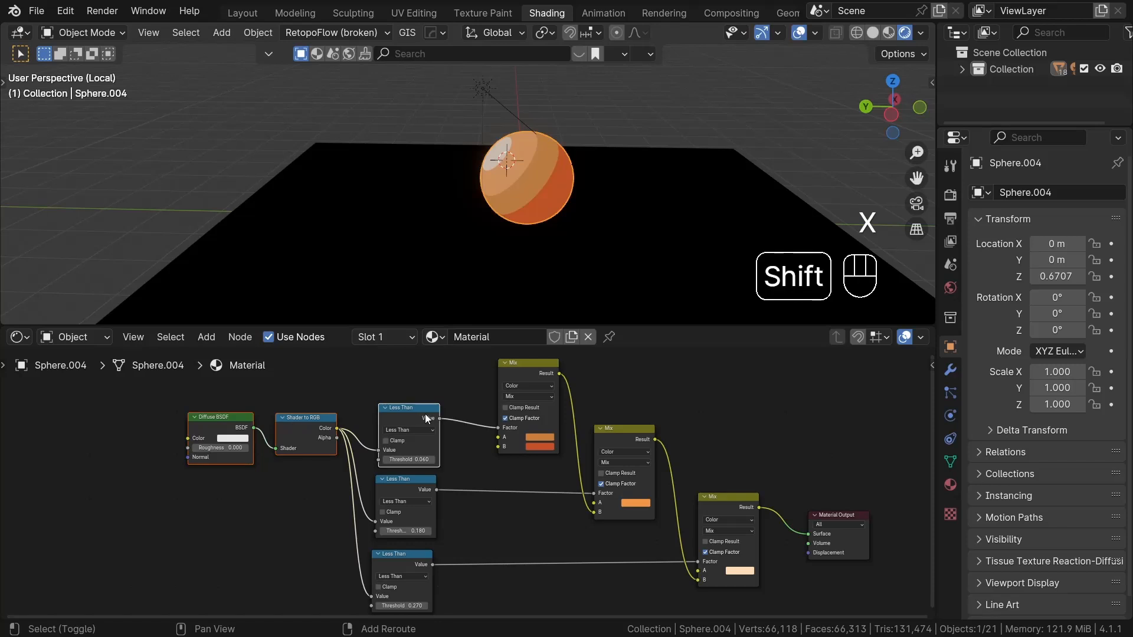
pyautogui.keyDown('shift'); pyautogui.click(518, 384); pyautogui.keyUp('shift')
pyautogui.rightClick(522, 370)
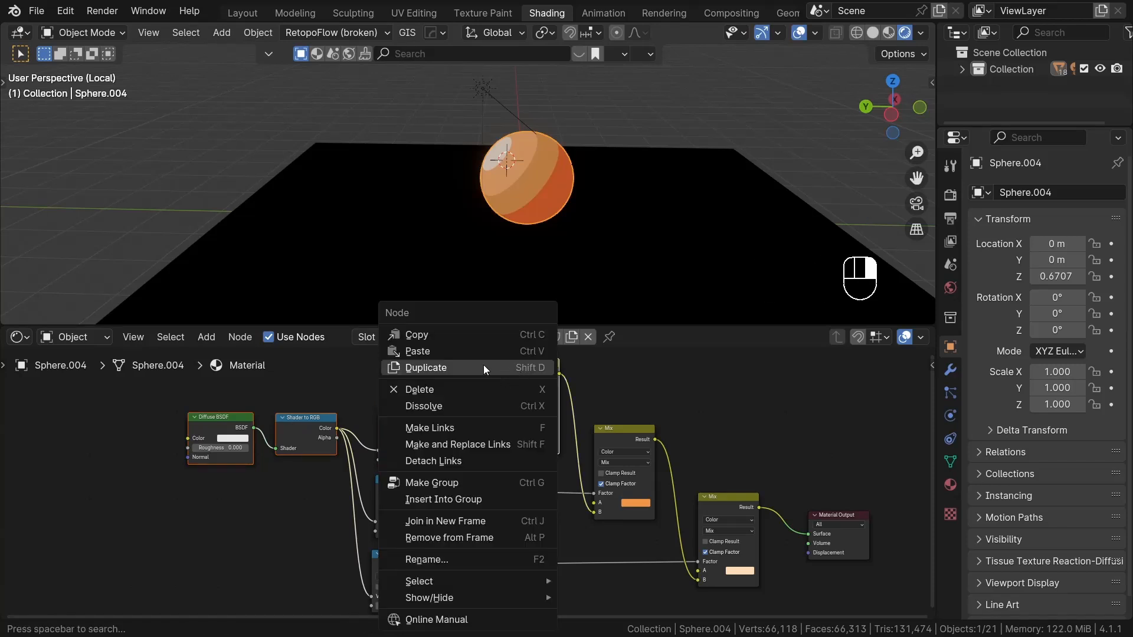
pyautogui.click(494, 282)
pyautogui.hotkey('ctrl', 'v')
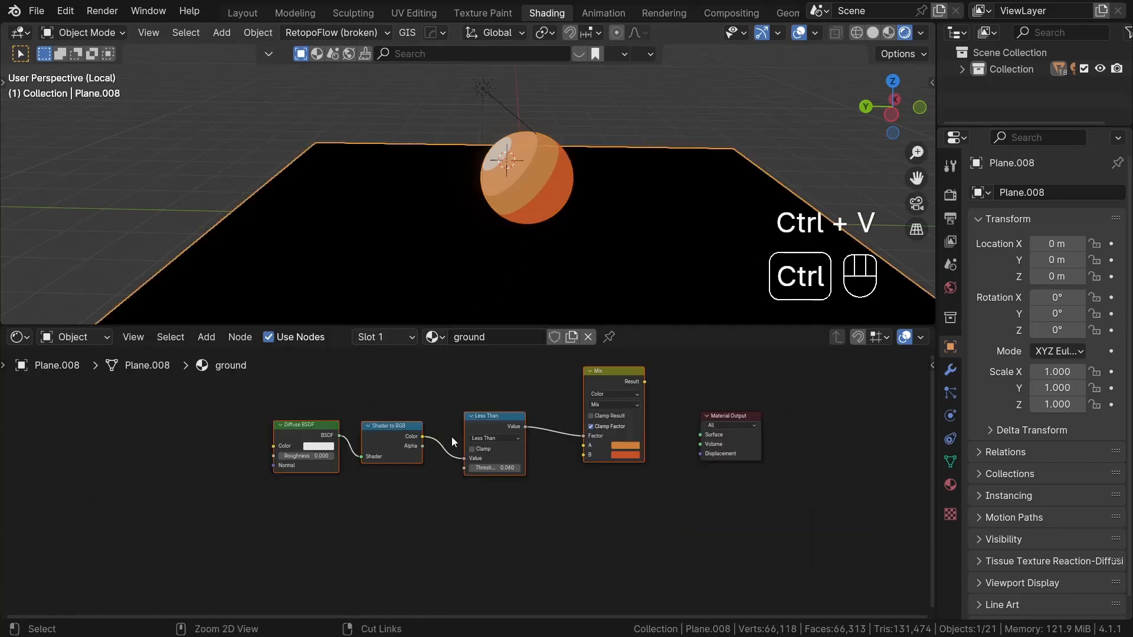
pyautogui.keyDown('ctrl'); pyautogui.keyDown('shift'); pyautogui.click(623, 381); pyautogui.keyUp('shift'); pyautogui.keyUp('ctrl')
# Step: Set the ground Mix node's A color to pale peach (hue 0.065, saturation 0.682, value 1.000) and its B color to dark red
pyautogui.scroll(4, 638, 207)
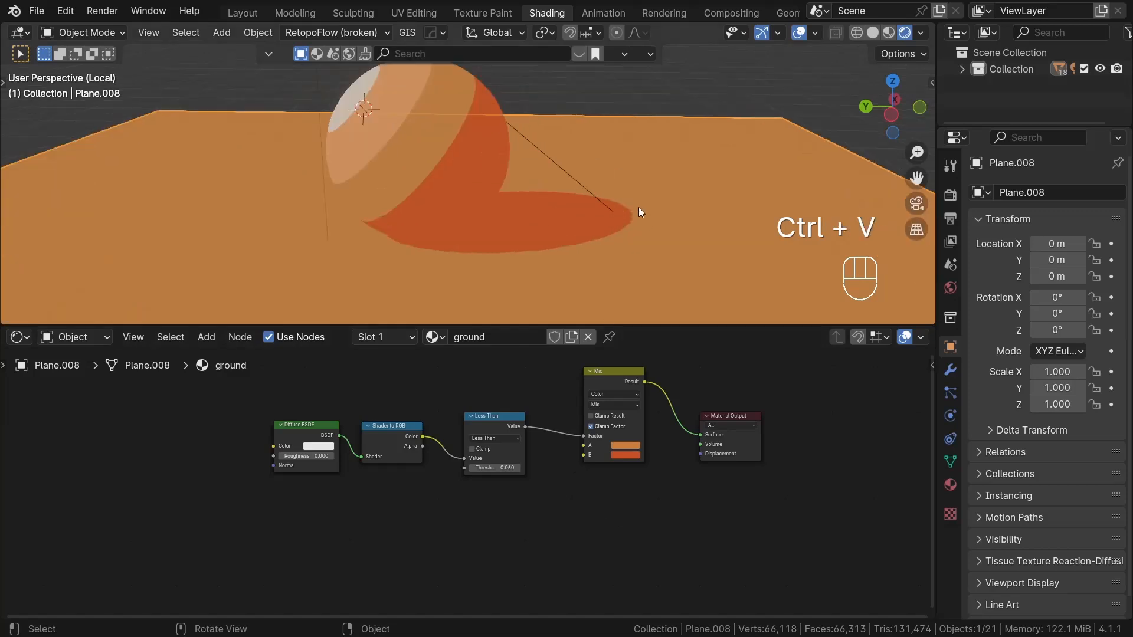
pyautogui.scroll(2, 646, 445)
pyautogui.click(646, 447)
pyautogui.moveTo(657, 314); pyautogui.dragTo(667, 312)
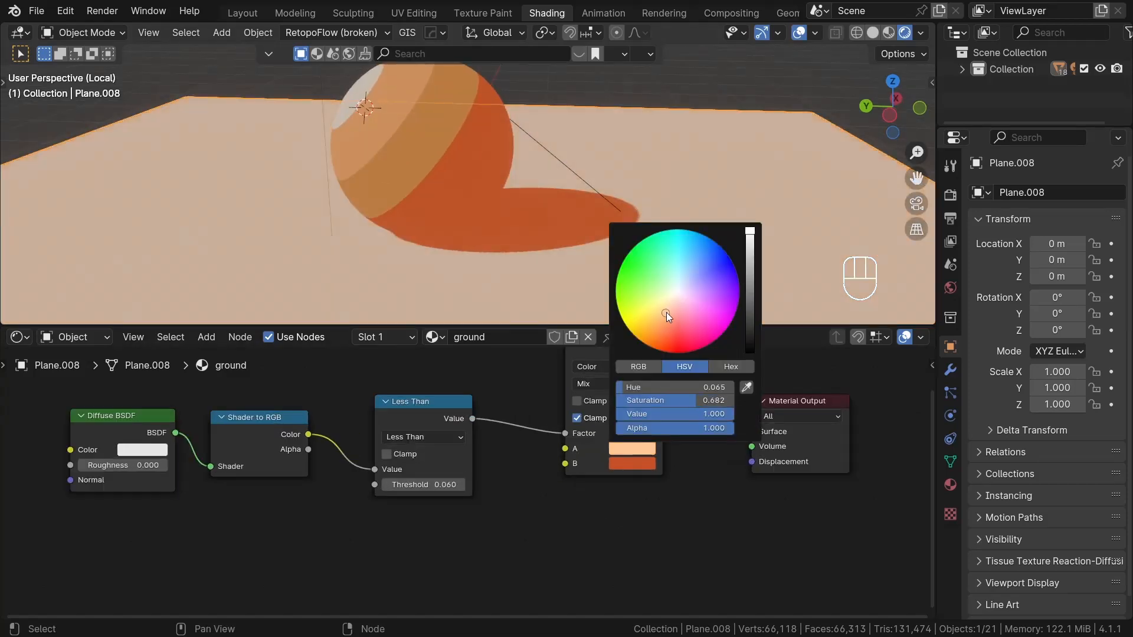
pyautogui.click(626, 464)
pyautogui.moveTo(673, 358); pyautogui.dragTo(675, 361)
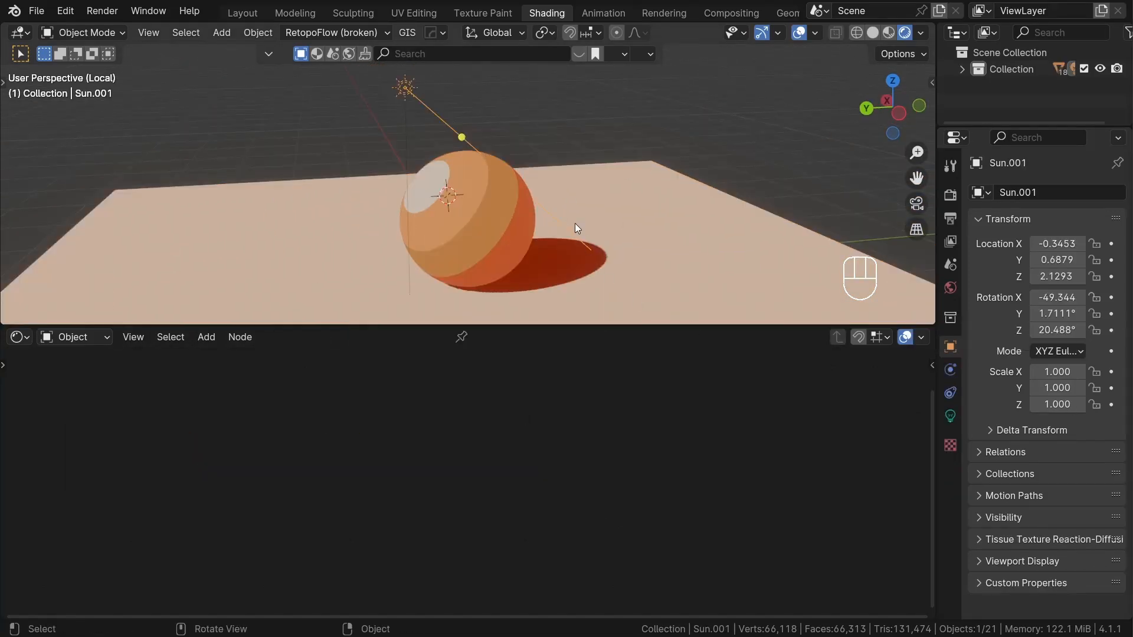
# Step: Duplicate the sphere and ground plane together and place the copies beside the originals at about -11.6 m on Y
pyautogui.scroll(-6, 575, 223)
pyautogui.moveTo(715, 262); pyautogui.dragTo(471, 180)
pyautogui.click(522, 215)
pyautogui.keyDown('shift'); pyautogui.click(524, 256); pyautogui.keyUp('shift')
pyautogui.moveTo(524, 256); pyautogui.dragTo(582, 227, button='middle')
pyautogui.hotkey('shift', 'd')
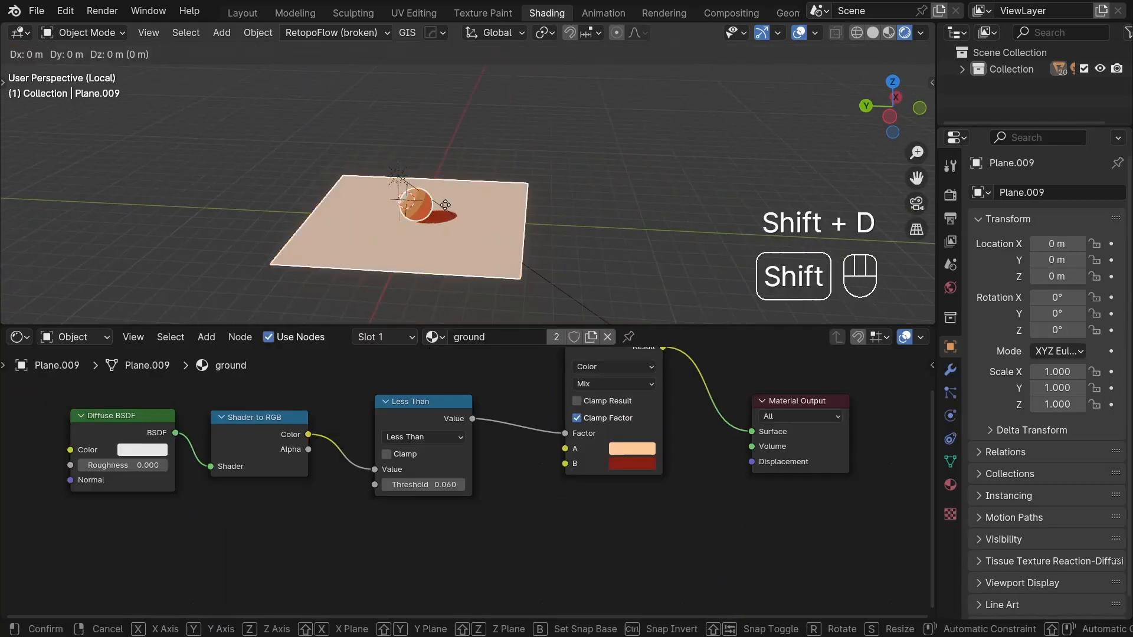
pyautogui.click(614, 232)
# Step: Make the materials of the duplicated sphere and ground plane independent single-user copies
pyautogui.scroll(2, 614, 232)
pyautogui.click(586, 196)
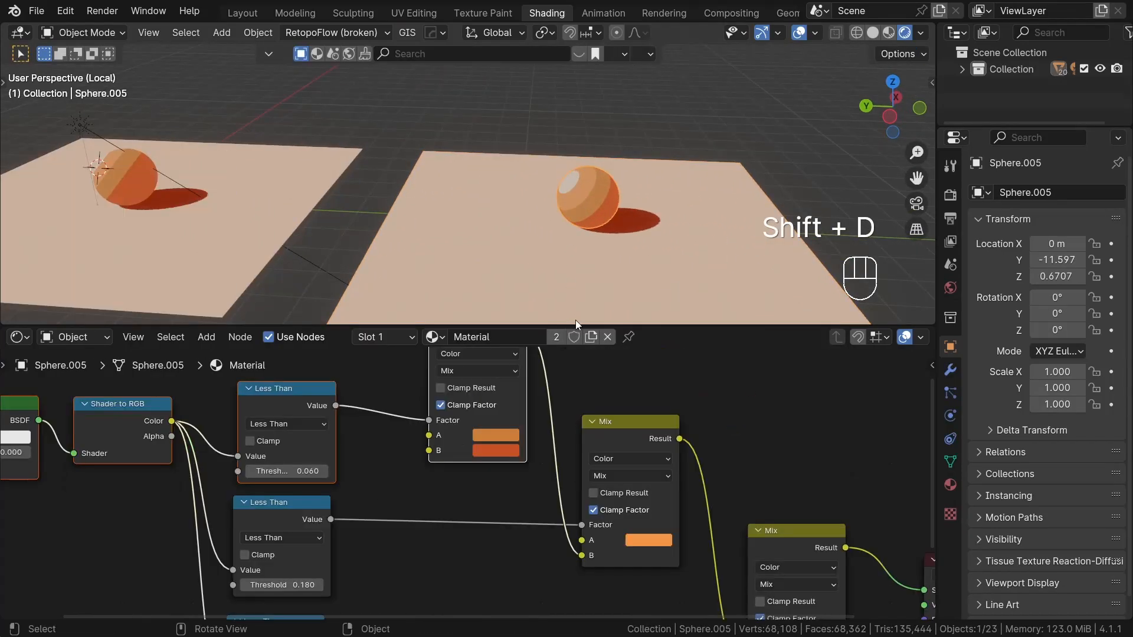
pyautogui.click(557, 275)
pyautogui.click(555, 337)
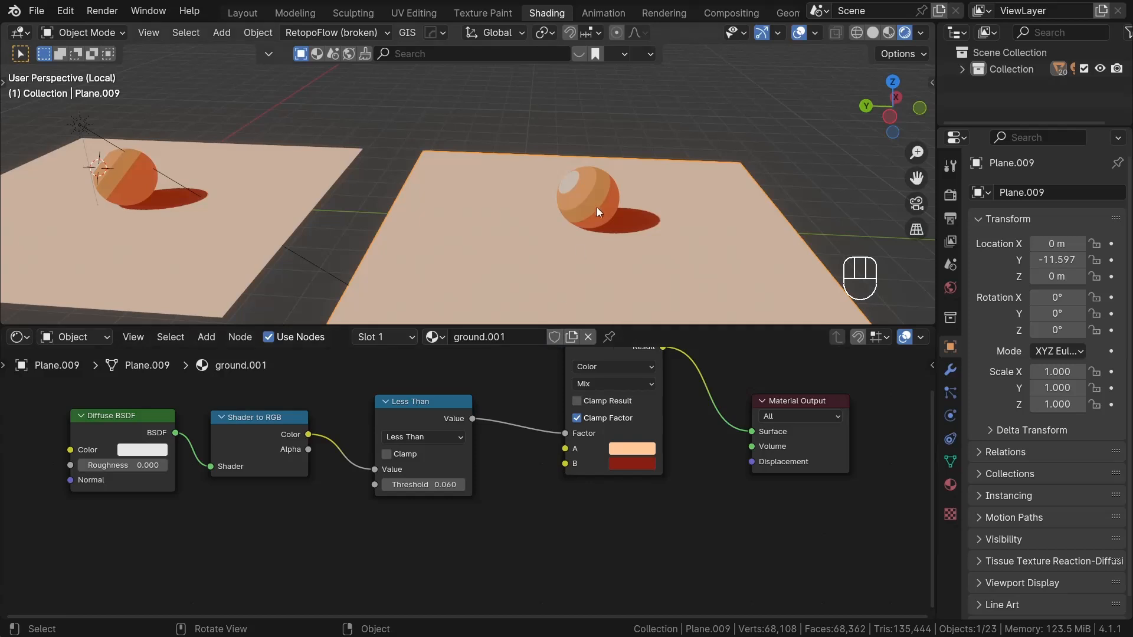
# Step: Examine the duplicated sphere's shading bands and shadow up close, along with the node tree from Diffuse BSDF to Material Output
pyautogui.click(596, 207)
pyautogui.press('KP_Decimal')
pyautogui.moveTo(631, 193); pyautogui.dragTo(485, 167, button='middle')
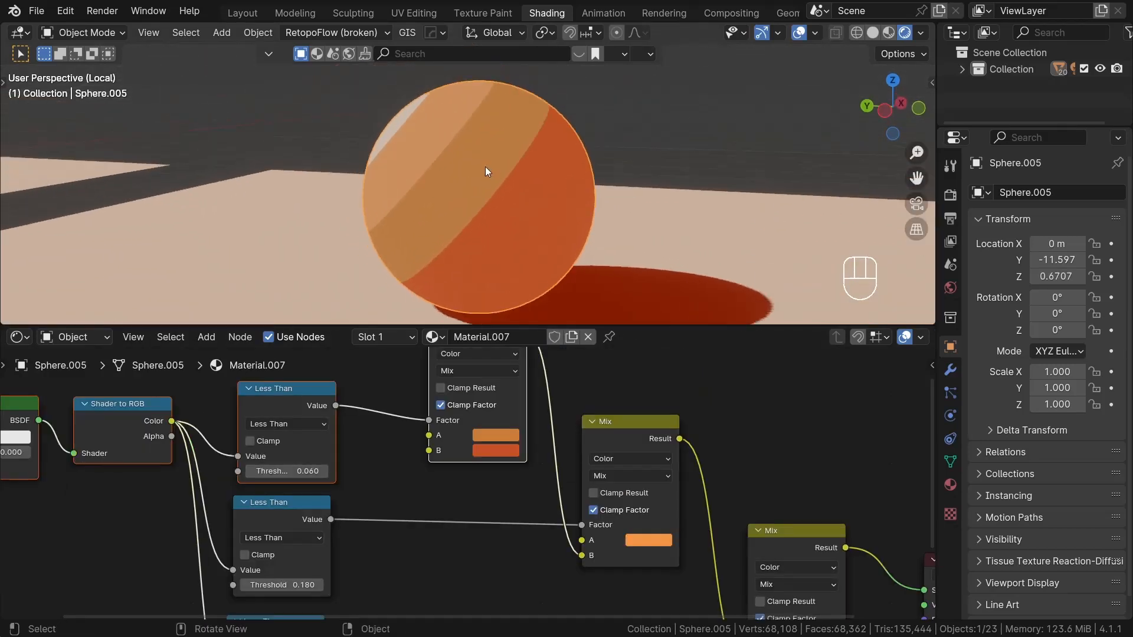
pyautogui.scroll(2, 504, 111)
pyautogui.scroll(-2, 522, 216)
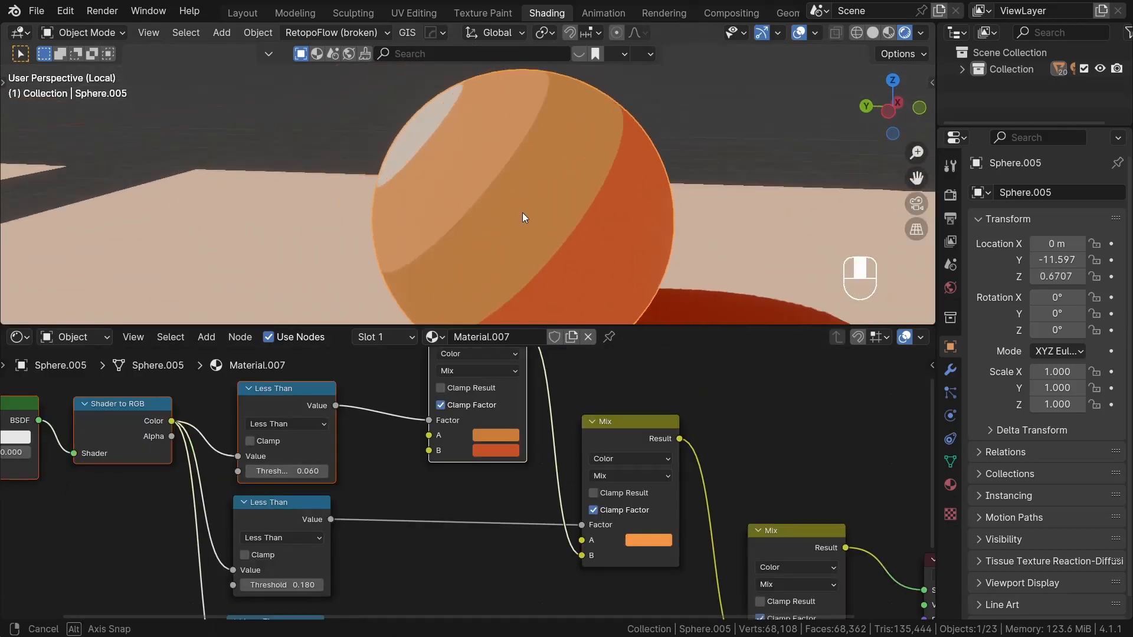
pyautogui.keyDown('shift'); pyautogui.moveTo(531, 214); pyautogui.dragTo(528, 141, button='middle'); pyautogui.keyUp('shift')
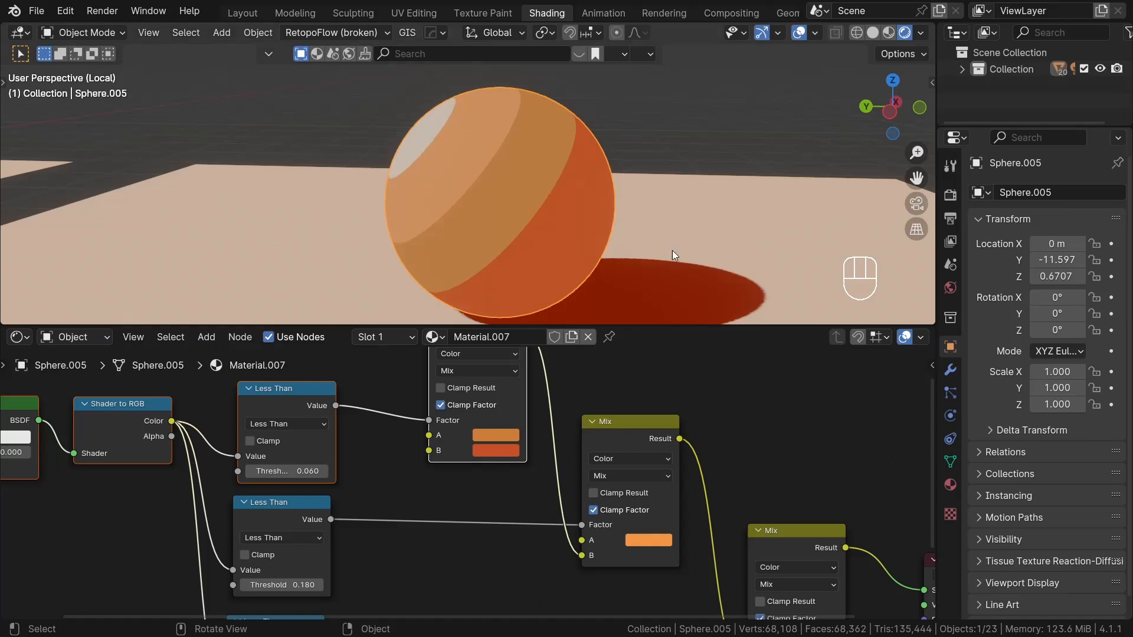
pyautogui.moveTo(673, 252)
pyautogui.mouseDown(button='middle')
pyautogui.moveTo(632, 182)
pyautogui.moveTo(561, 192)
pyautogui.moveTo(546, 174)
pyautogui.mouseUp(button='middle')
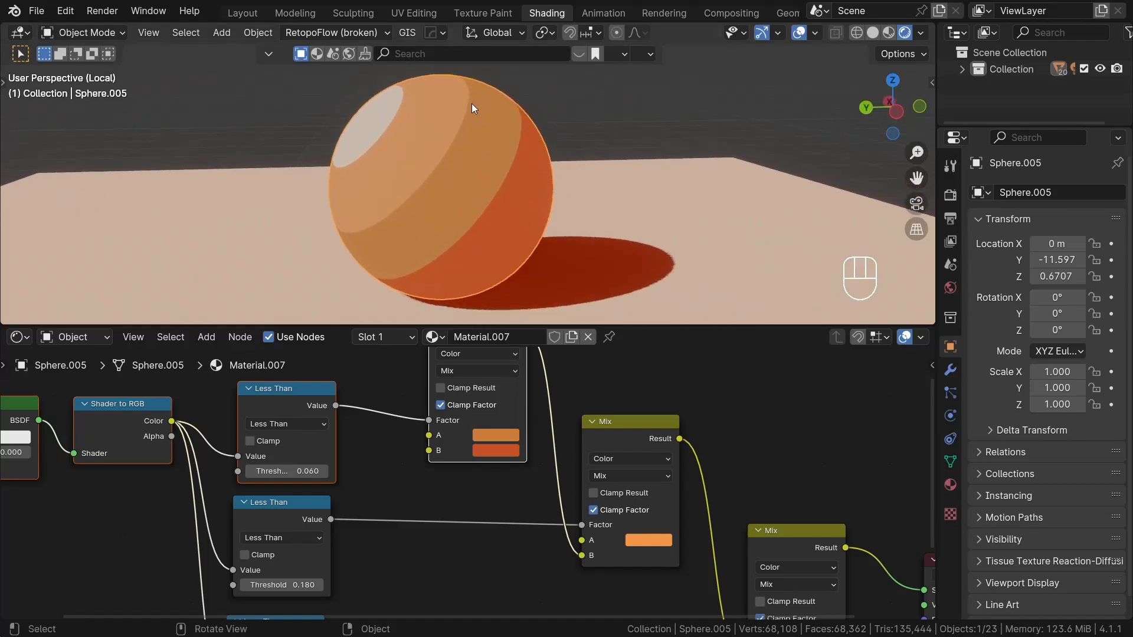
pyautogui.scroll(-10, 670, 428)
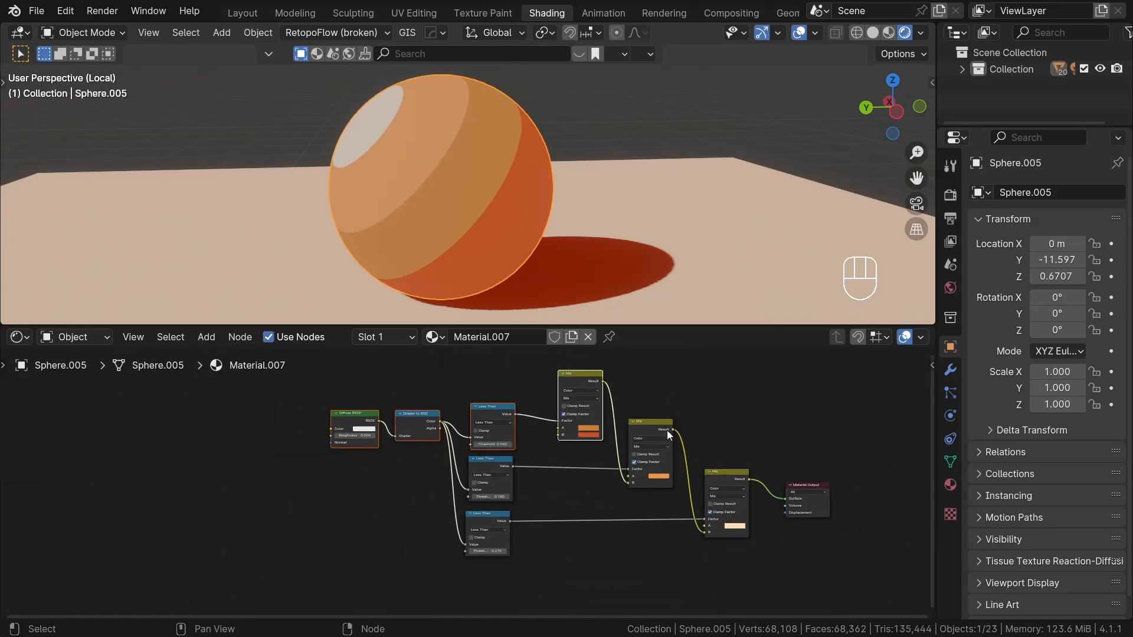
pyautogui.moveTo(806, 415); pyautogui.dragTo(671, 425, button='middle')
pyautogui.click(671, 424)
pyautogui.moveTo(303, 497); pyautogui.dragTo(452, 481, button='middle')
pyautogui.scroll(10, 342, 426)
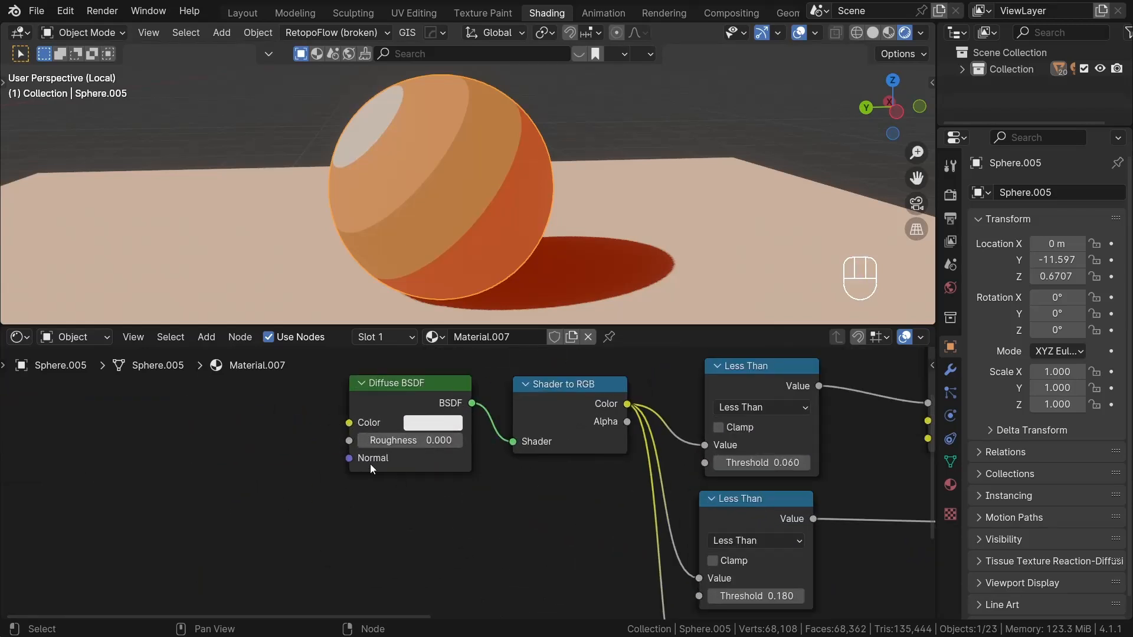
pyautogui.scroll(5, 370, 464)
pyautogui.scroll(-4, 420, 467)
pyautogui.moveTo(404, 467); pyautogui.dragTo(555, 466, button='middle')
pyautogui.scroll(-2, 555, 465)
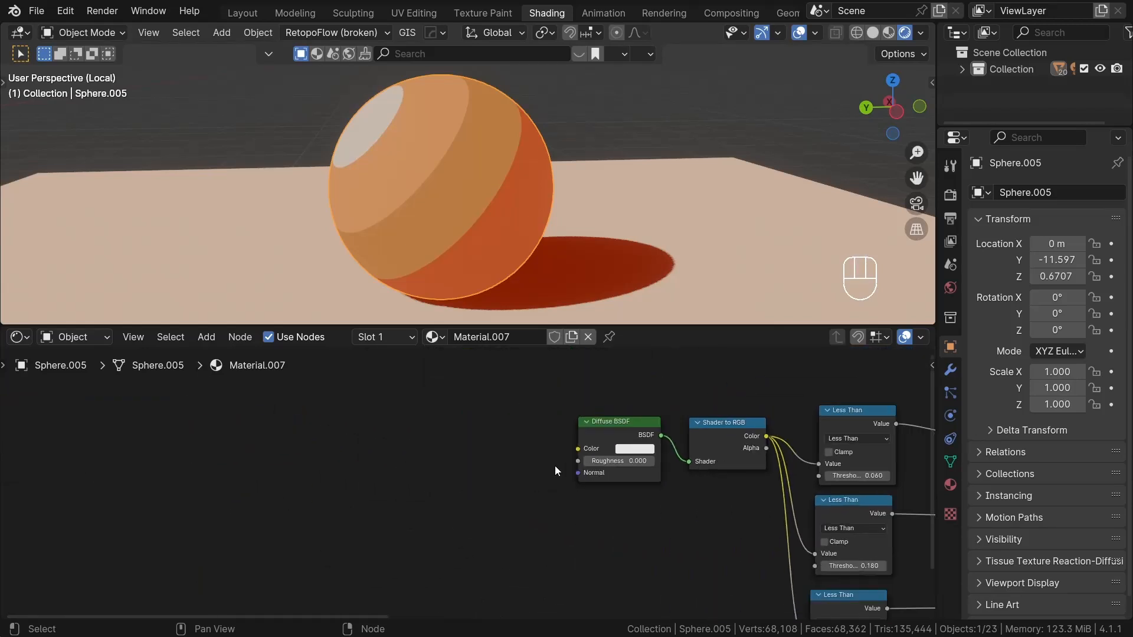
# Step: Add Noise Texture and Bump nodes ahead of the Diffuse BSDF and link the Bump's Normal output to the Diffuse BSDF's Normal input
pyautogui.hotkey('shift', 'a')
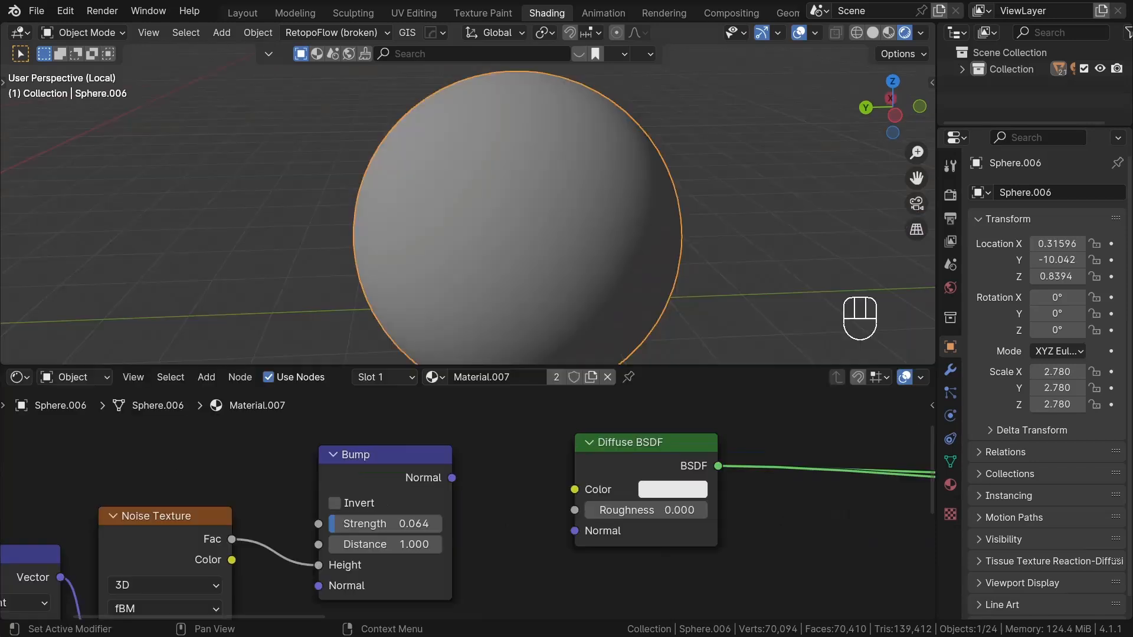
pyautogui.moveTo(566, 189); pyautogui.dragTo(559, 277, button='middle')
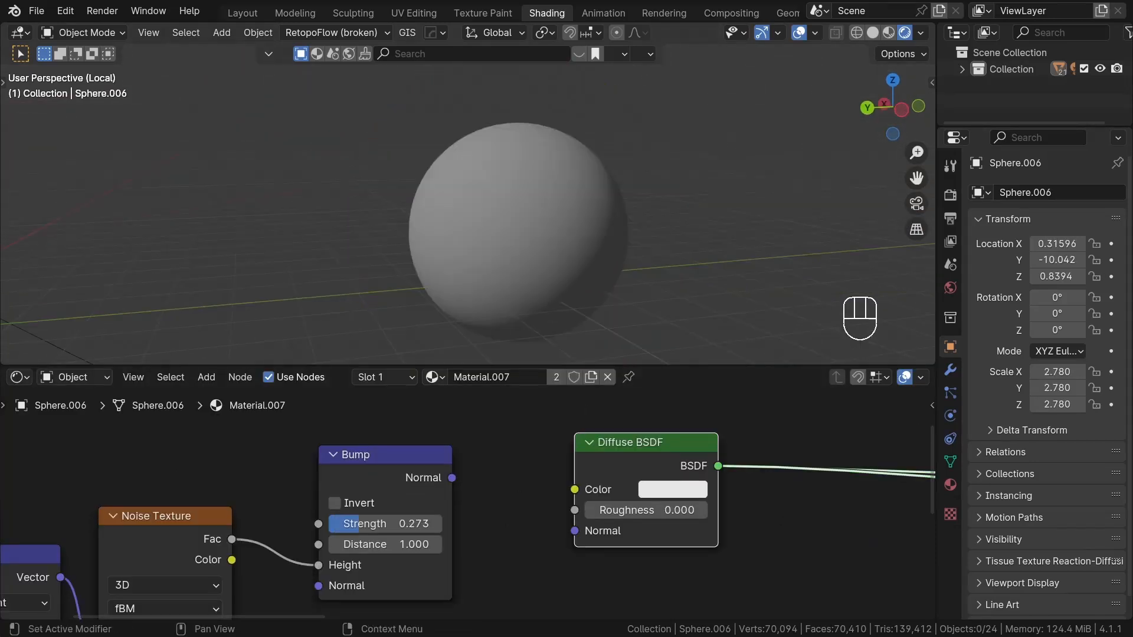
pyautogui.moveTo(550, 226)
pyautogui.mouseDown(button='middle')
pyautogui.moveTo(652, 233)
pyautogui.moveTo(458, 207)
pyautogui.moveTo(676, 243)
pyautogui.moveTo(572, 230)
pyautogui.moveTo(666, 212)
pyautogui.mouseUp(button='middle')
pyautogui.scroll(4, 458, 207)
pyautogui.scroll(-3, 573, 230)
pyautogui.keyDown('shift'); pyautogui.moveTo(666, 212); pyautogui.dragTo(574, 205, button='middle'); pyautogui.keyUp('shift')
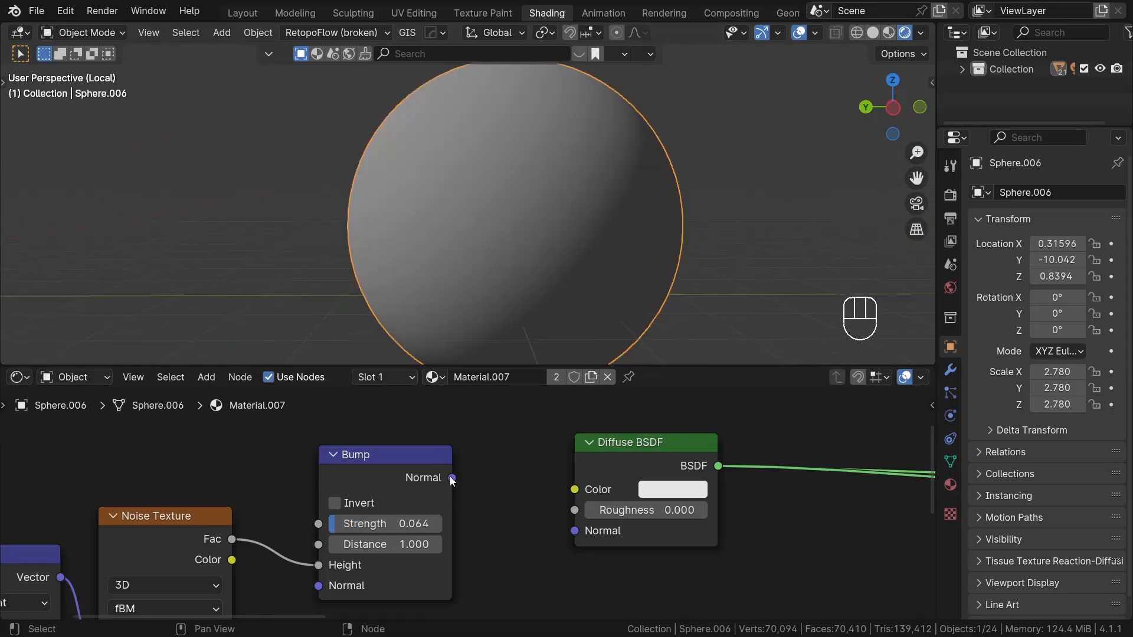
pyautogui.moveTo(452, 478); pyautogui.dragTo(570, 530)
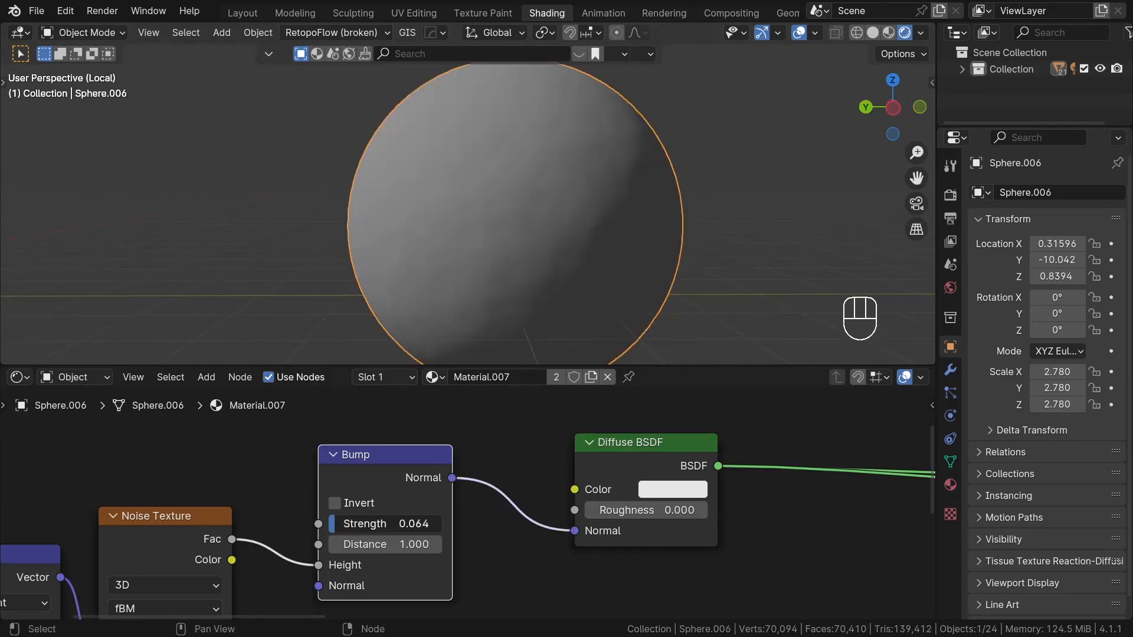
# Step: Set the Bump strength to 0.273 and preview the Bump output on the sphere from several angles
pyautogui.moveTo(362, 523); pyautogui.dragTo(387, 523)
pyautogui.moveTo(590, 248)
pyautogui.mouseDown(button='middle')
pyautogui.moveTo(694, 221)
pyautogui.moveTo(441, 224)
pyautogui.moveTo(427, 215)
pyautogui.moveTo(594, 232)
pyautogui.mouseUp(button='middle')
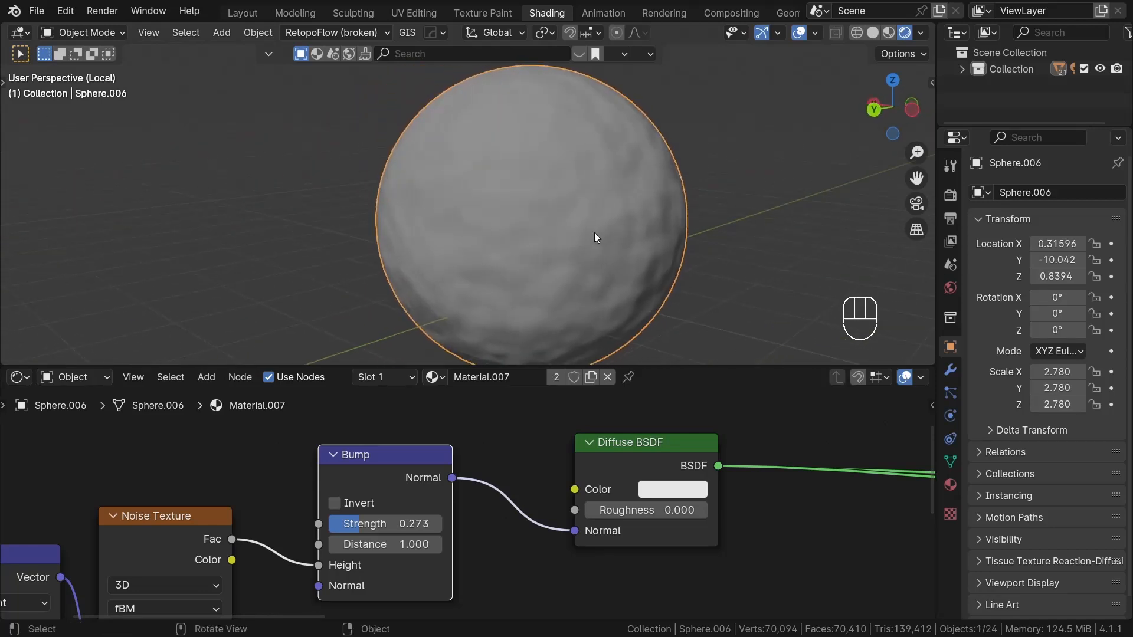
pyautogui.keyDown('ctrl'); pyautogui.keyDown('shift'); pyautogui.click(423, 487); pyautogui.keyUp('shift'); pyautogui.keyUp('ctrl')
pyautogui.moveTo(662, 222); pyautogui.dragTo(419, 211, button='middle')
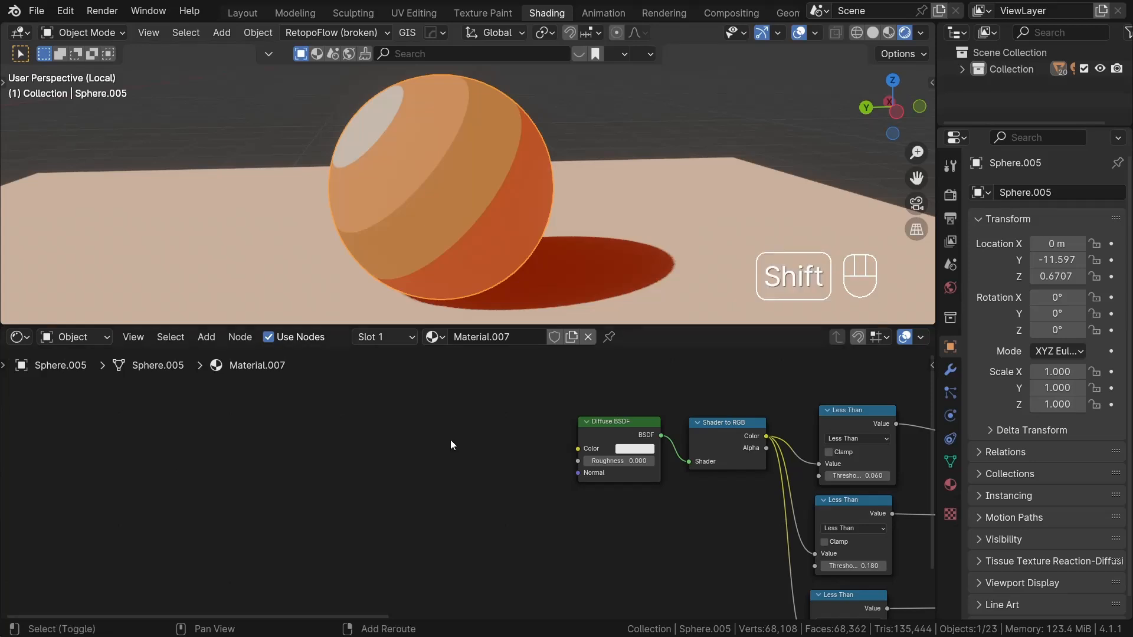
# Step: Add a Noise Texture node ahead of the toon sphere's Diffuse BSDF and preview it on the sphere
pyautogui.hotkey('shift', 'a')
pyautogui.click(384, 320)
pyautogui.write('noise te')
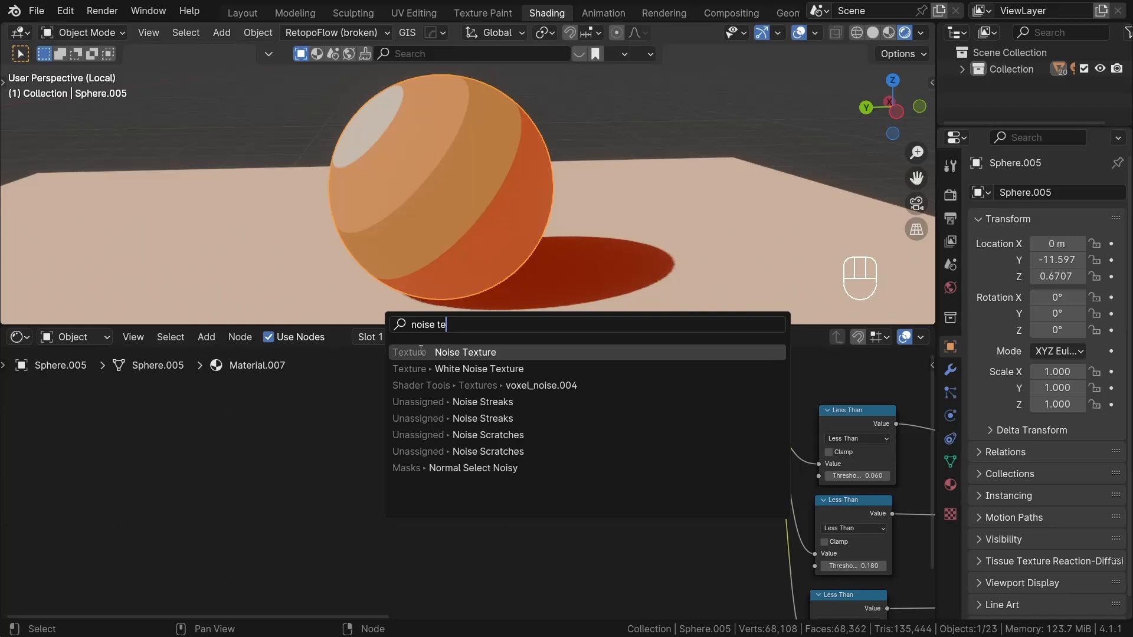
pyautogui.press('Return')
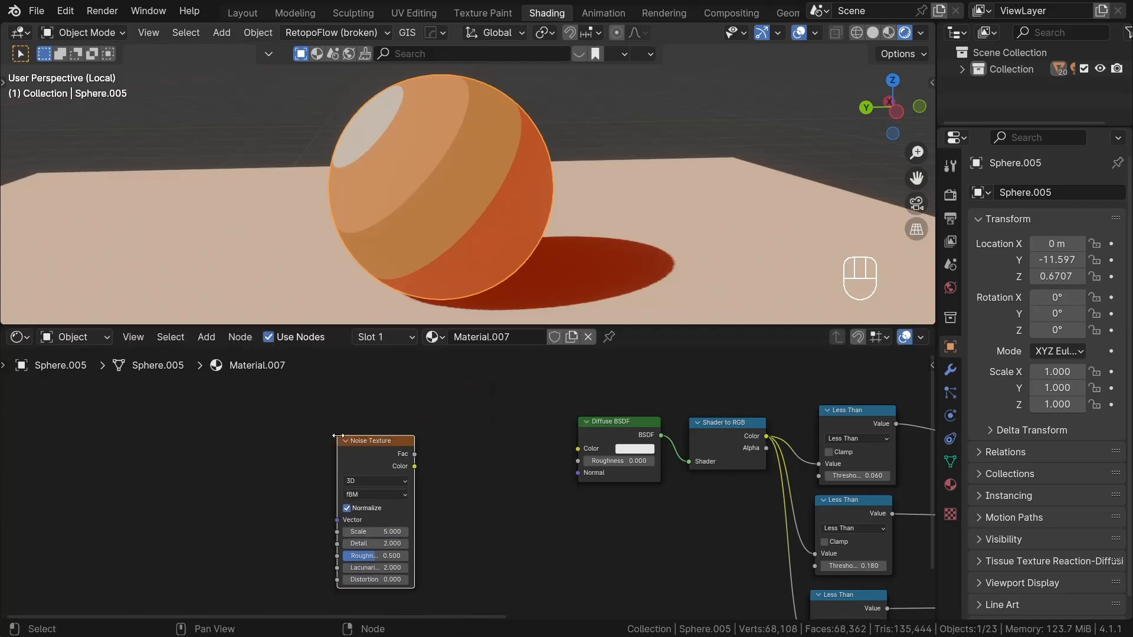
pyautogui.keyDown('ctrl'); pyautogui.keyDown('shift'); pyautogui.click(380, 443); pyautogui.keyUp('shift'); pyautogui.keyUp('ctrl')
pyautogui.moveTo(506, 515); pyautogui.dragTo(556, 508, button='middle')
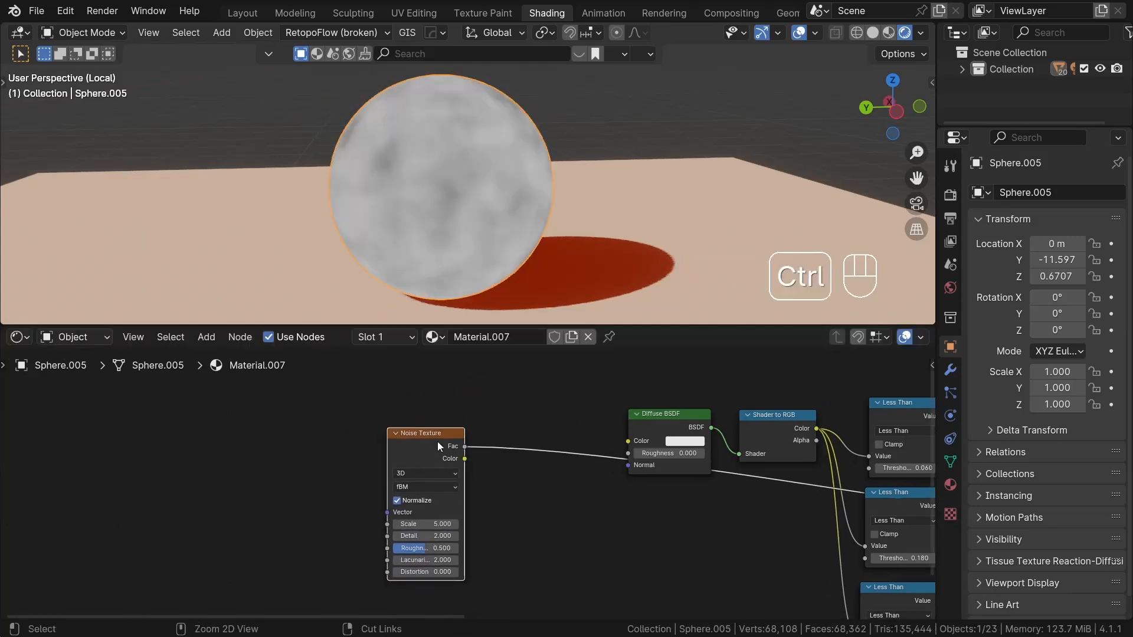
# Step: Give the Noise Texture Mapping and Texture Coordinate nodes, drive it with Object coordinates, and set its scale to 7.1
pyautogui.hotkey('ctrl', 't')
pyautogui.scroll(3, 501, 461)
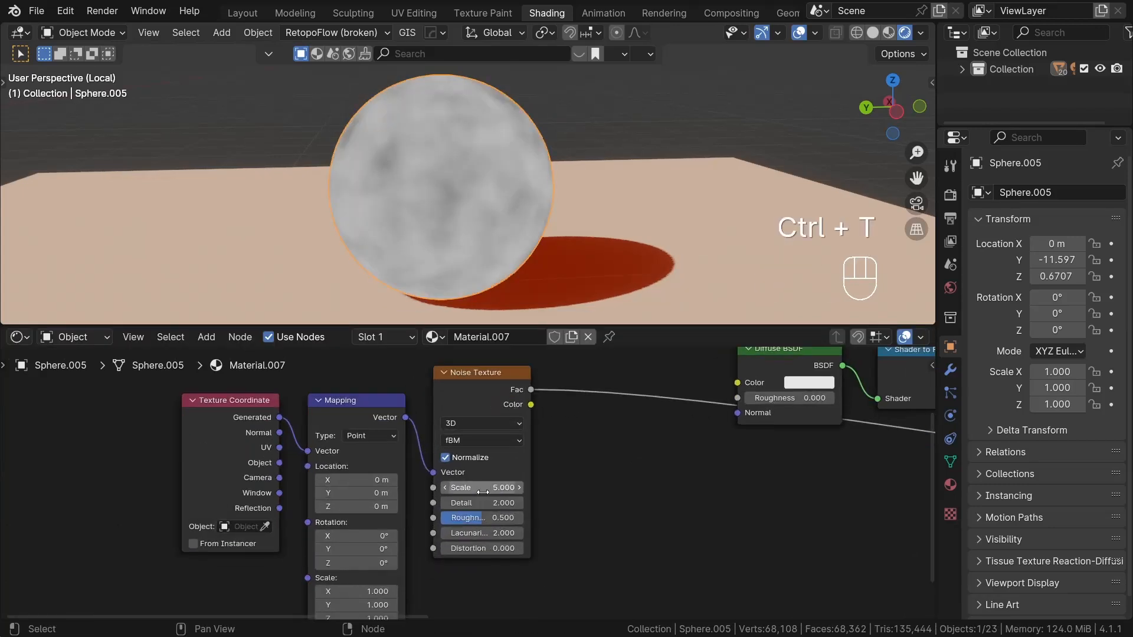
pyautogui.moveTo(280, 463); pyautogui.dragTo(313, 452)
pyautogui.scroll(1, 478, 486)
pyautogui.moveTo(477, 486); pyautogui.dragTo(513, 486)
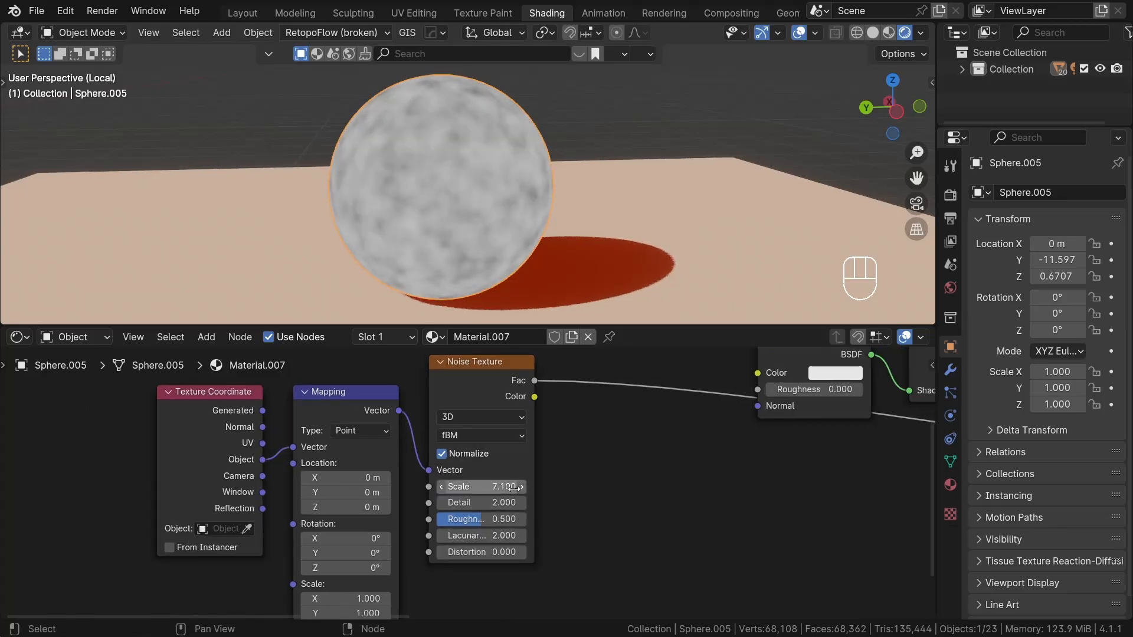
# Step: Move the Texture Coordinate, Mapping and Noise Texture nodes together to a new spot ahead of the Diffuse BSDF
pyautogui.scroll(-3, 554, 487)
pyautogui.scroll(-2, 392, 468)
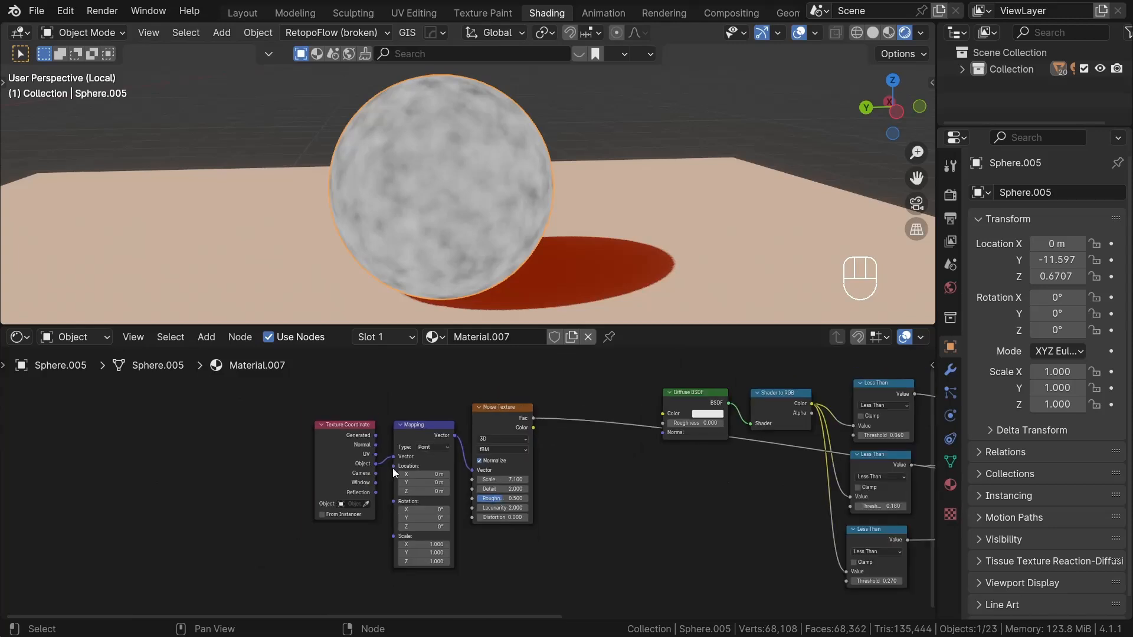
pyautogui.moveTo(602, 559); pyautogui.dragTo(285, 426)
pyautogui.scroll(2, 510, 479)
pyautogui.press('g')
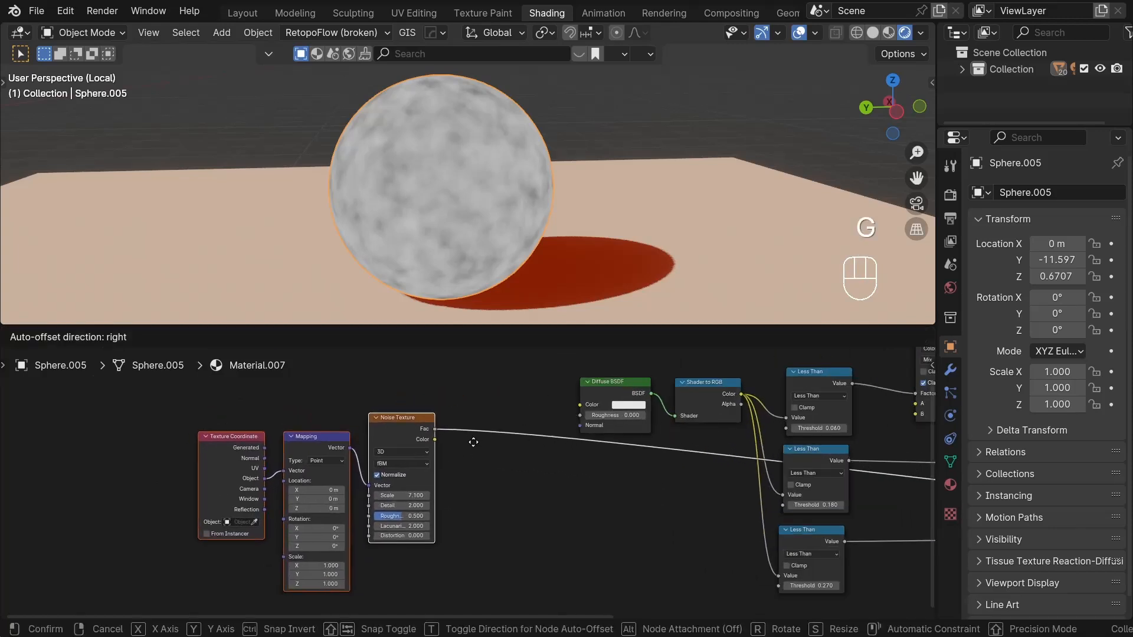
pyautogui.click(520, 466)
# Step: Add a Bump node with the noise Fac feeding its Height, and link its Normal output to the Diffuse BSDF's Normal input
pyautogui.scroll(3, 394, 406)
pyautogui.moveTo(460, 436); pyautogui.dragTo(313, 436, button='middle')
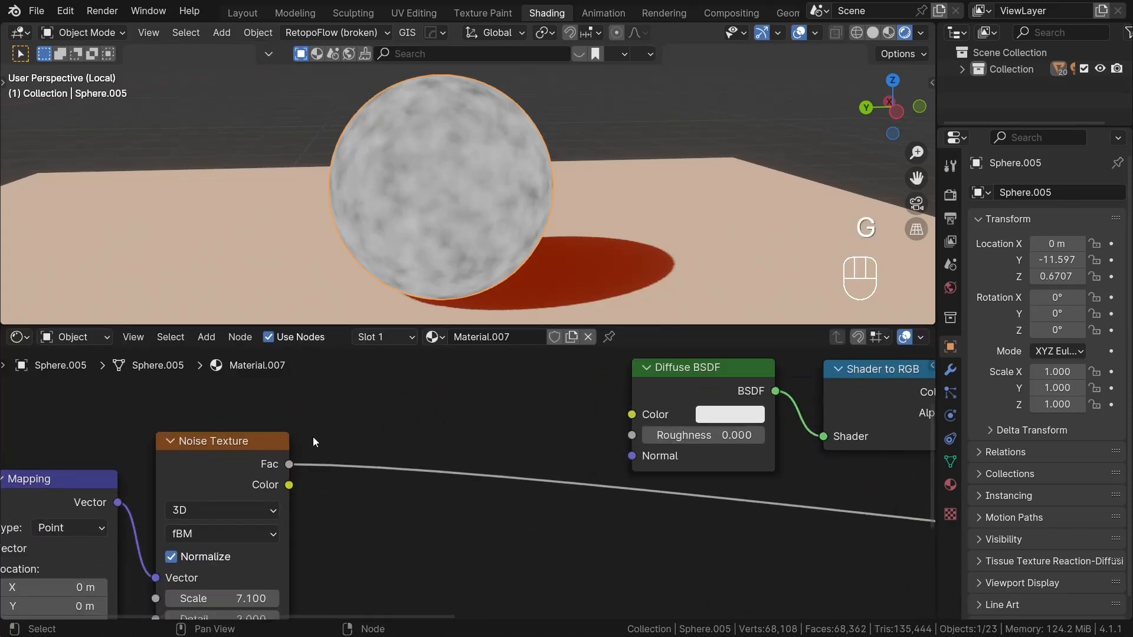
pyautogui.moveTo(288, 465); pyautogui.dragTo(396, 469)
pyautogui.write('bum')
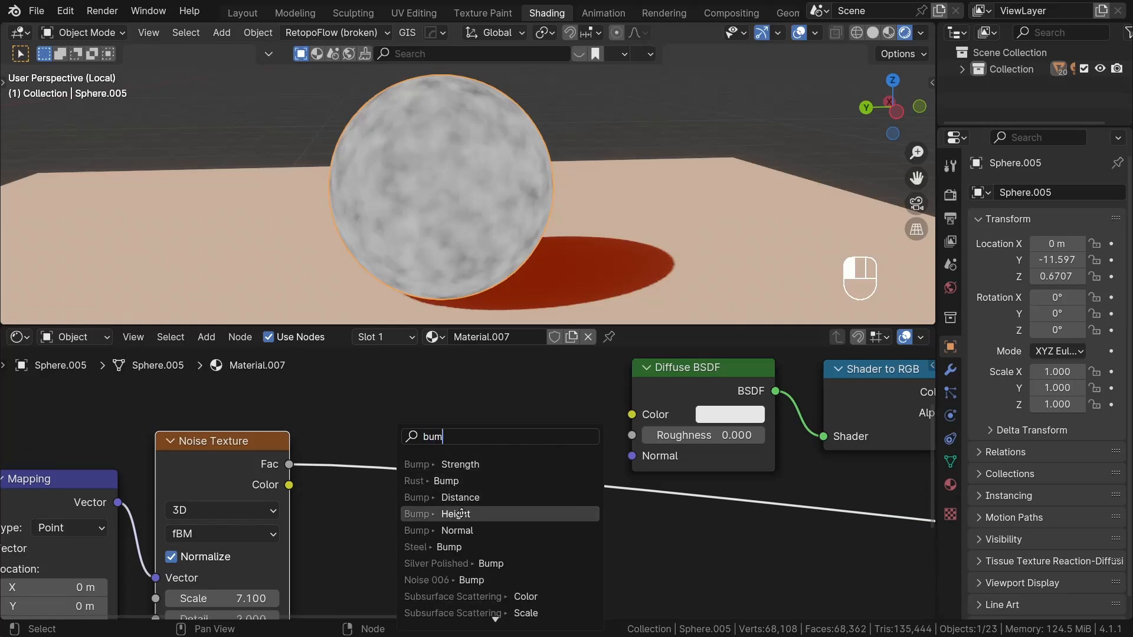
pyautogui.click(456, 514)
pyautogui.click(441, 402)
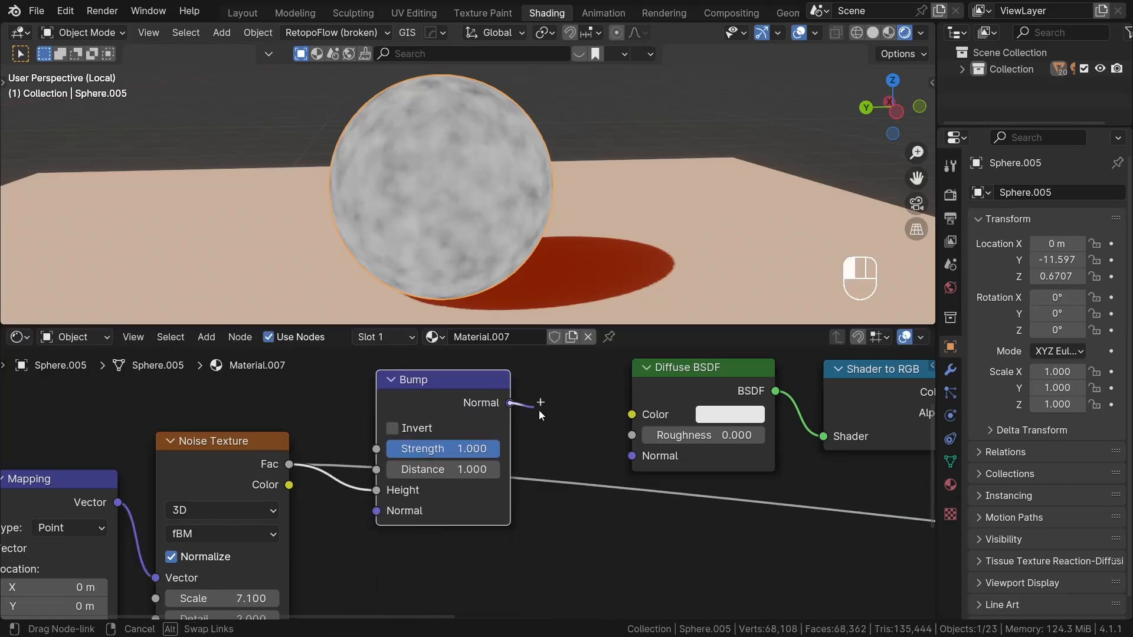
pyautogui.moveTo(510, 403); pyautogui.dragTo(620, 457)
pyautogui.scroll(-1, 668, 436)
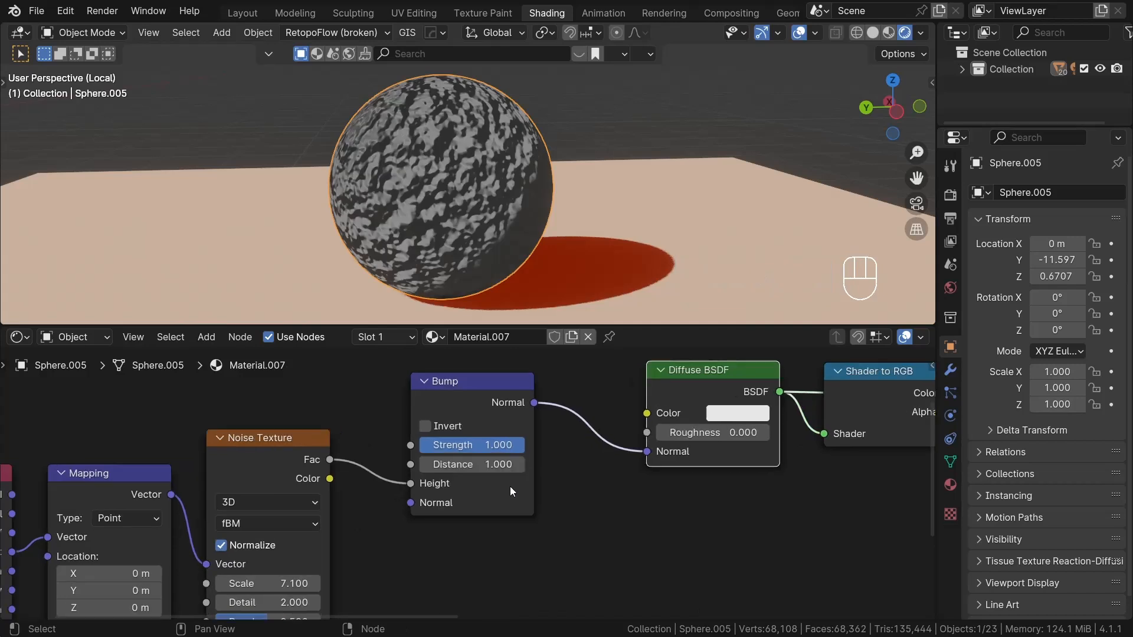
# Step: Set the Bump distance to 0.07 and connect the final Mix node back to the Material Output
pyautogui.scroll(2, 510, 486)
pyautogui.moveTo(454, 456)
pyautogui.keyDown('shift'); pyautogui.mouseDown()
pyautogui.moveTo(407, 456)
pyautogui.moveTo(448, 455)
pyautogui.moveTo(428, 456)
pyautogui.mouseUp(); pyautogui.keyUp('shift')
pyautogui.scroll(-4, 603, 487)
pyautogui.scroll(1, 641, 499)
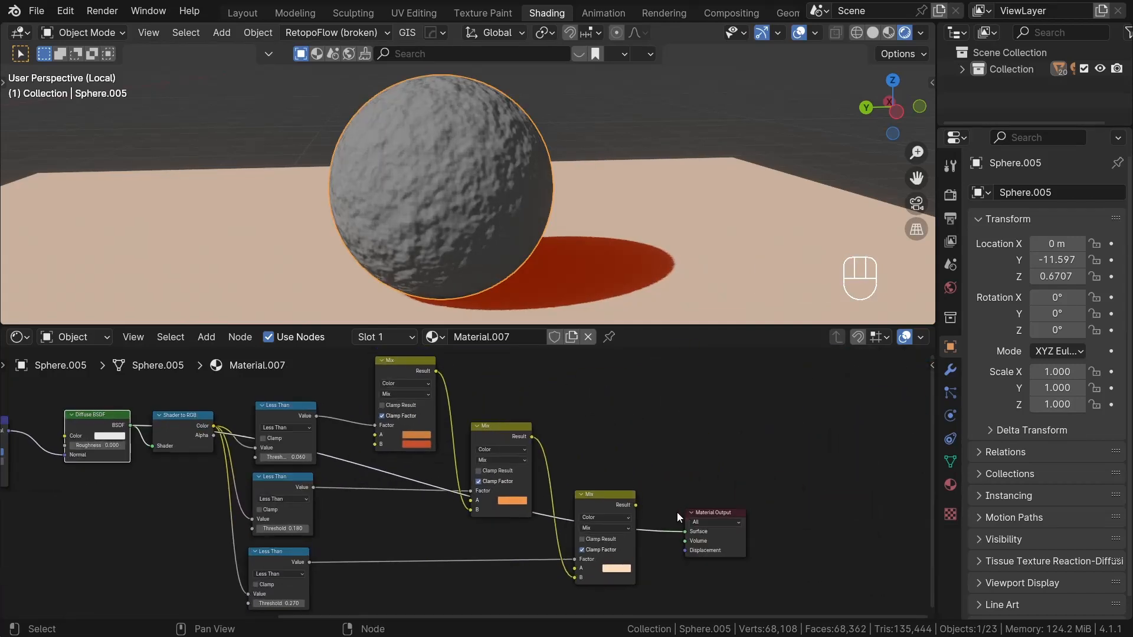
pyautogui.keyDown('ctrl'); pyautogui.keyDown('shift'); pyautogui.click(609, 497); pyautogui.keyUp('shift'); pyautogui.keyUp('ctrl')
pyautogui.moveTo(185, 475); pyautogui.dragTo(401, 430, button='middle')
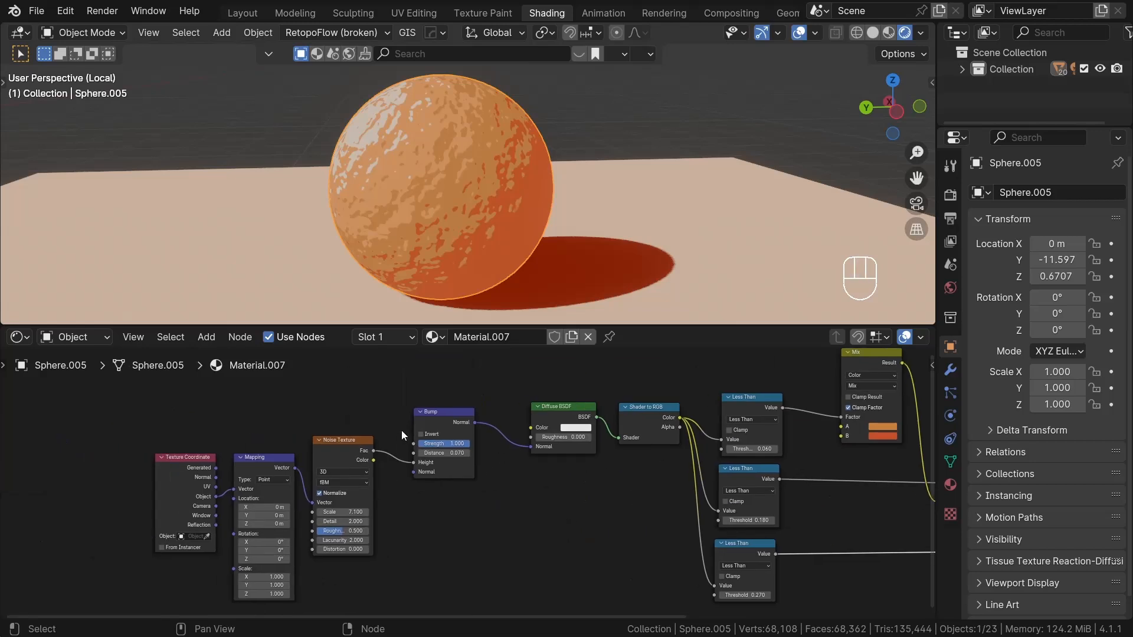
# Step: Set the Bump distance to 1 and lower its strength to 0.041
pyautogui.scroll(6, 424, 437)
pyautogui.click(448, 448)
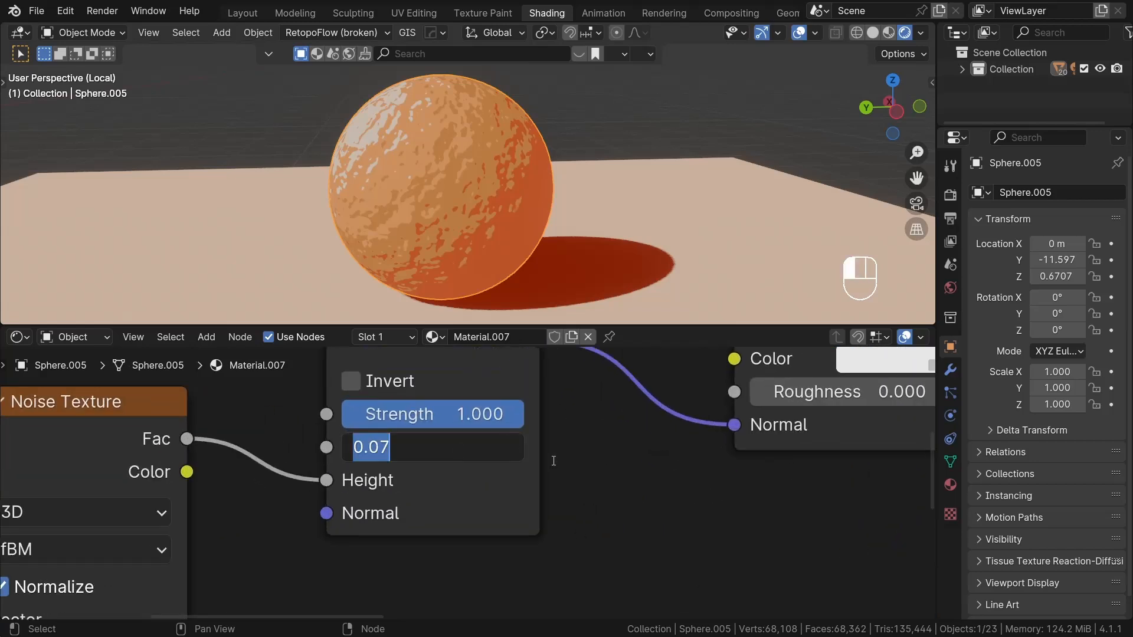
pyautogui.write('1')
pyautogui.press('Return')
pyautogui.moveTo(478, 414); pyautogui.dragTo(304, 415)
pyautogui.scroll(-8, 274, 462)
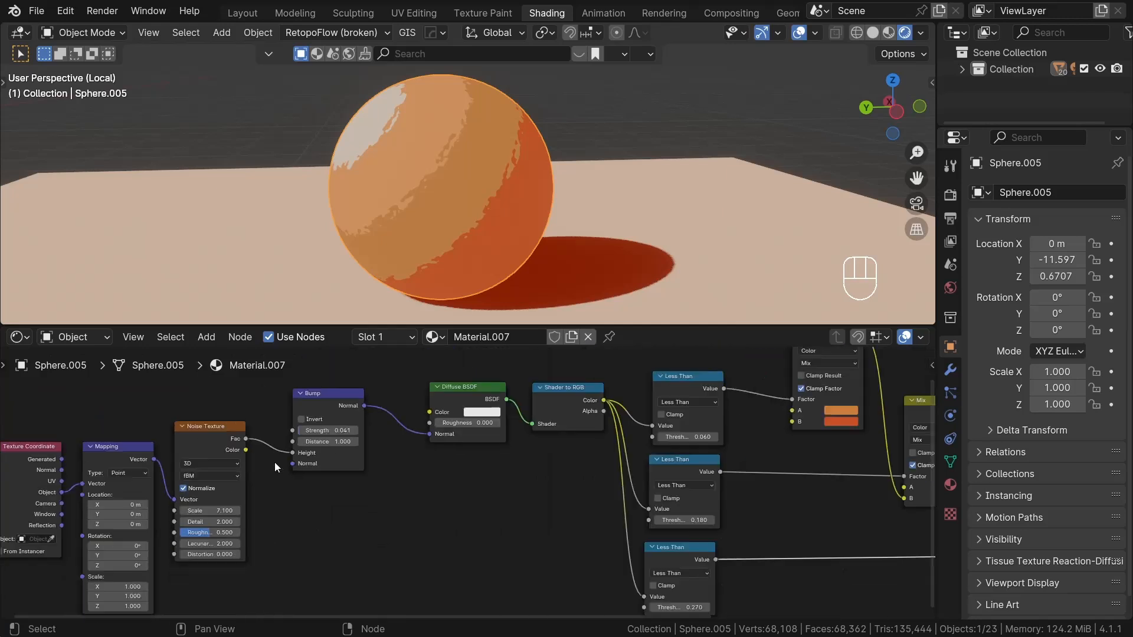
# Step: Set the Noise Texture scale to 2.8 and the Bump strength to 0.064, checking the roughened shading bands
pyautogui.scroll(6, 275, 462)
pyautogui.moveTo(466, 461); pyautogui.dragTo(439, 462)
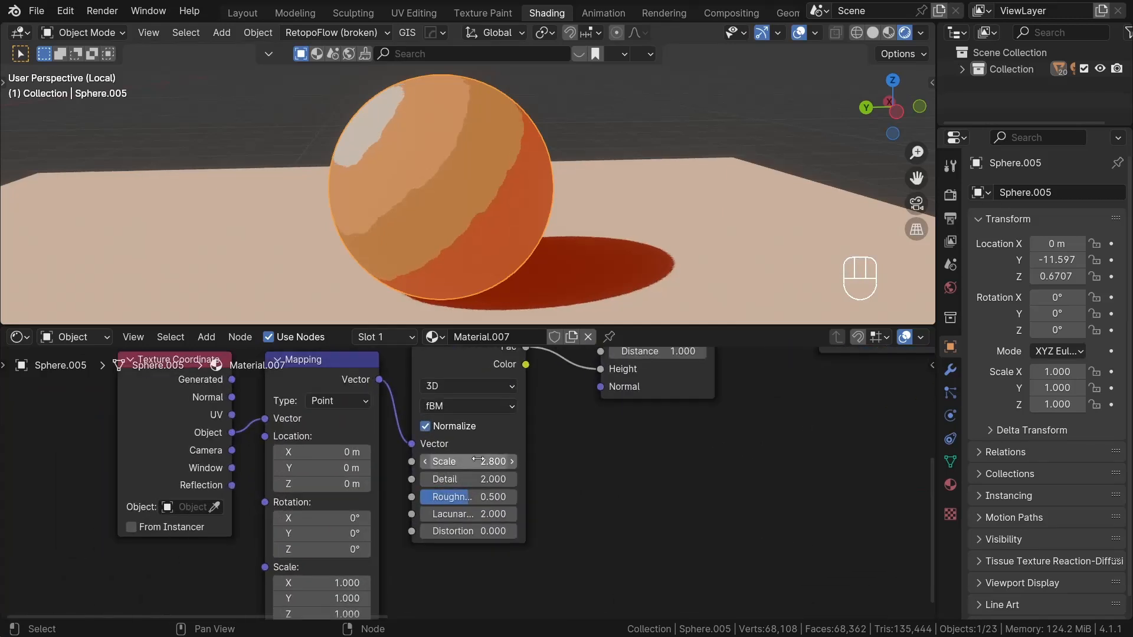
pyautogui.moveTo(678, 379); pyautogui.dragTo(522, 473, button='middle')
pyautogui.moveTo(507, 429); pyautogui.dragTo(459, 428)
pyautogui.moveTo(508, 213); pyautogui.dragTo(399, 206, button='middle')
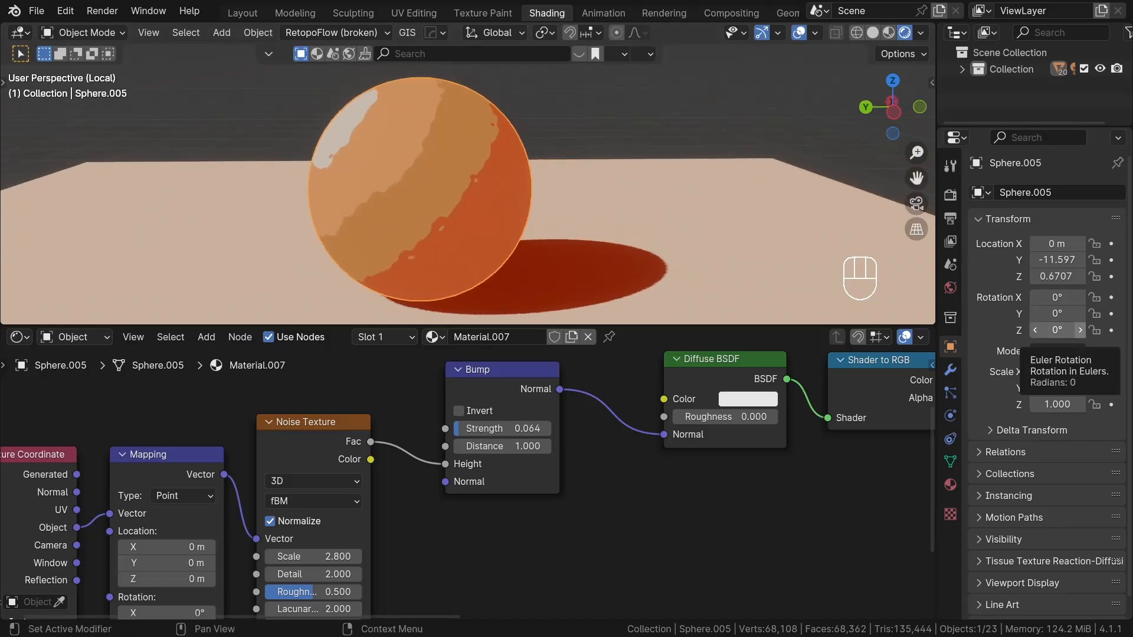
# Step: Add a Wave Texture node to the duplicated ground plane's material and preview it on the plane
pyautogui.scroll(-3, 643, 224)
pyautogui.click(636, 203)
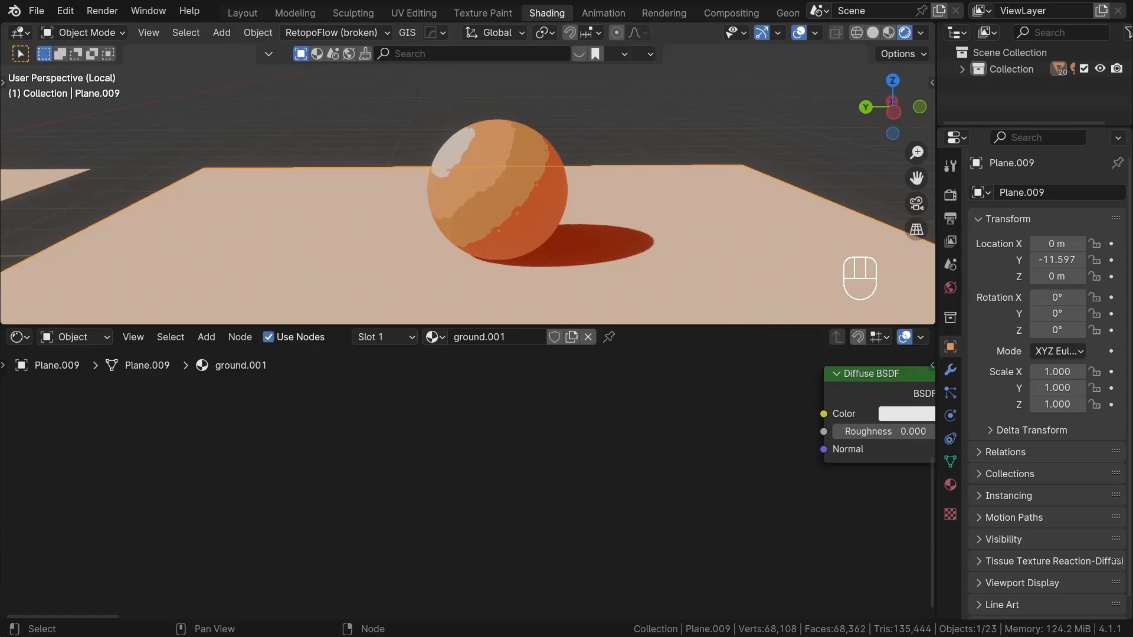
pyautogui.moveTo(621, 154); pyautogui.dragTo(600, 208, button='middle')
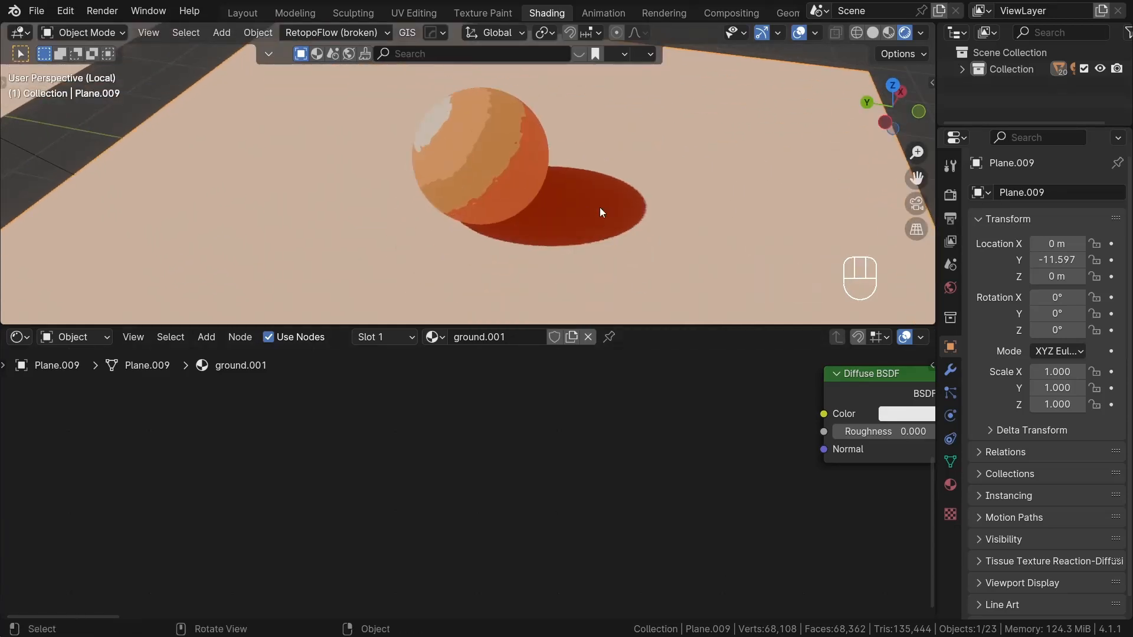
pyautogui.scroll(2, 600, 207)
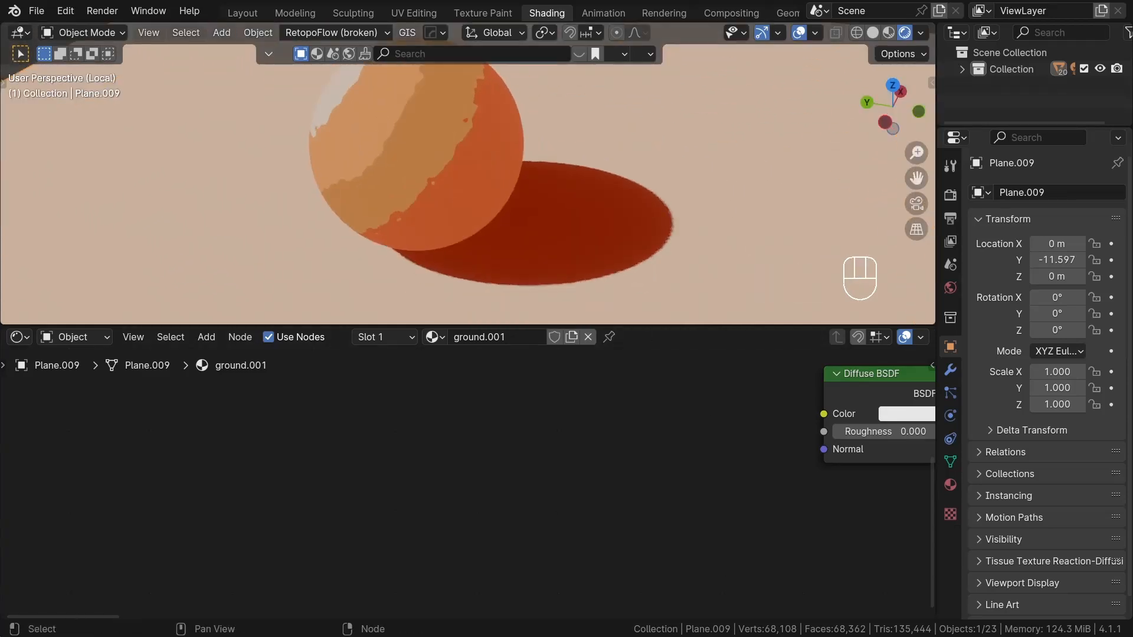
pyautogui.scroll(-4, 541, 482)
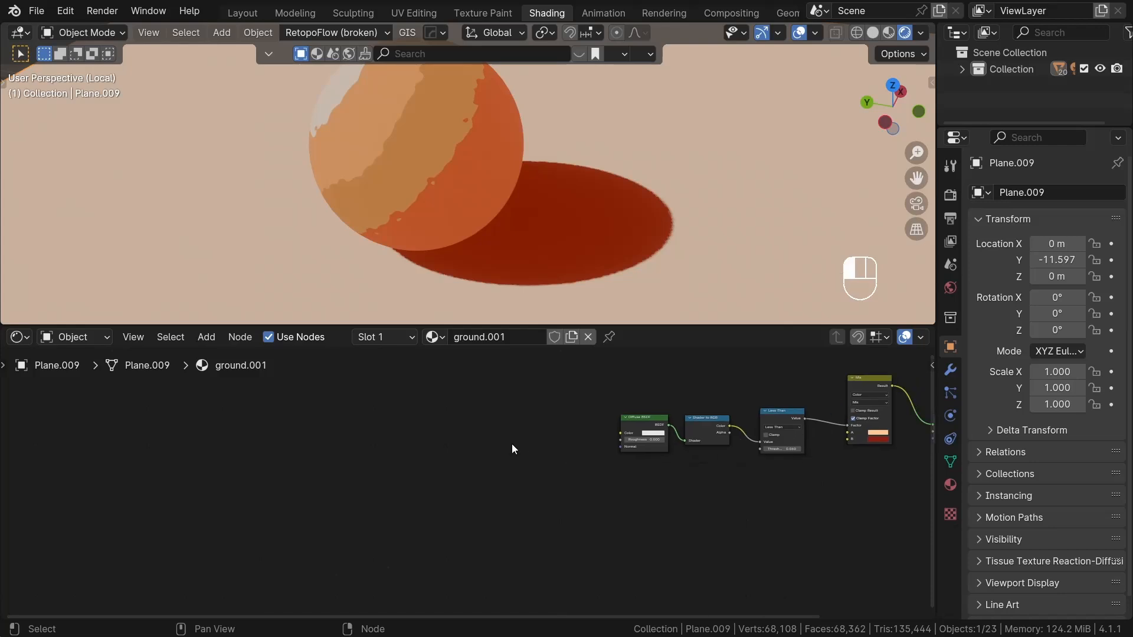
pyautogui.hotkey('shift', 'a')
pyautogui.click(453, 323)
pyautogui.write('wave')
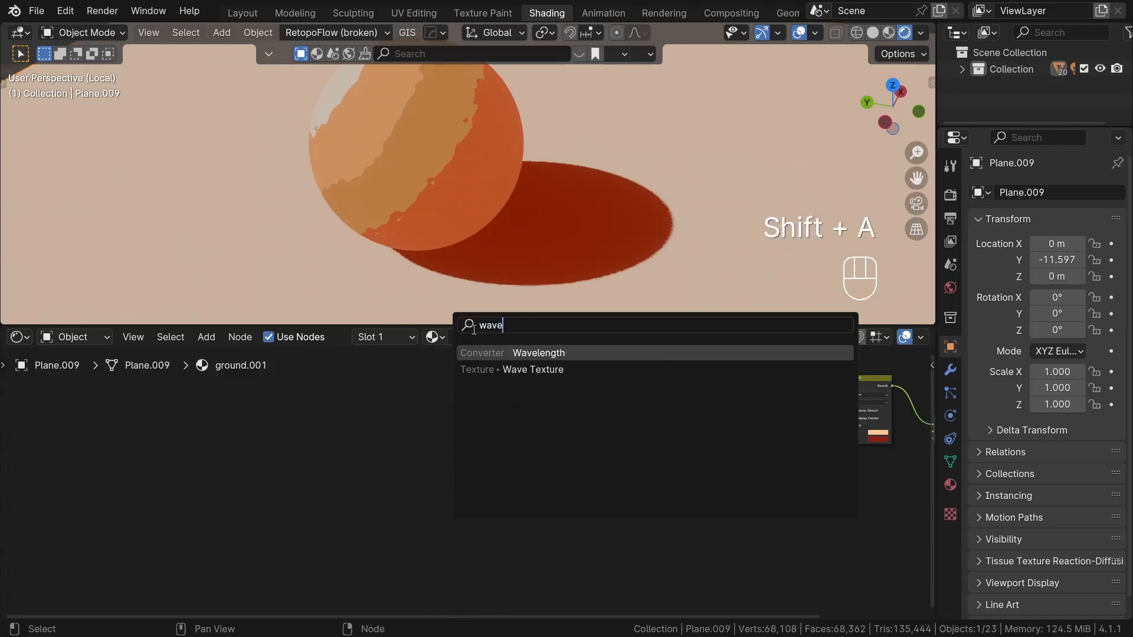
pyautogui.press('Down')
pyautogui.press('Return')
pyautogui.click(441, 476)
pyautogui.keyDown('ctrl'); pyautogui.keyDown('shift'); pyautogui.click(441, 475); pyautogui.keyUp('shift'); pyautogui.keyUp('ctrl')
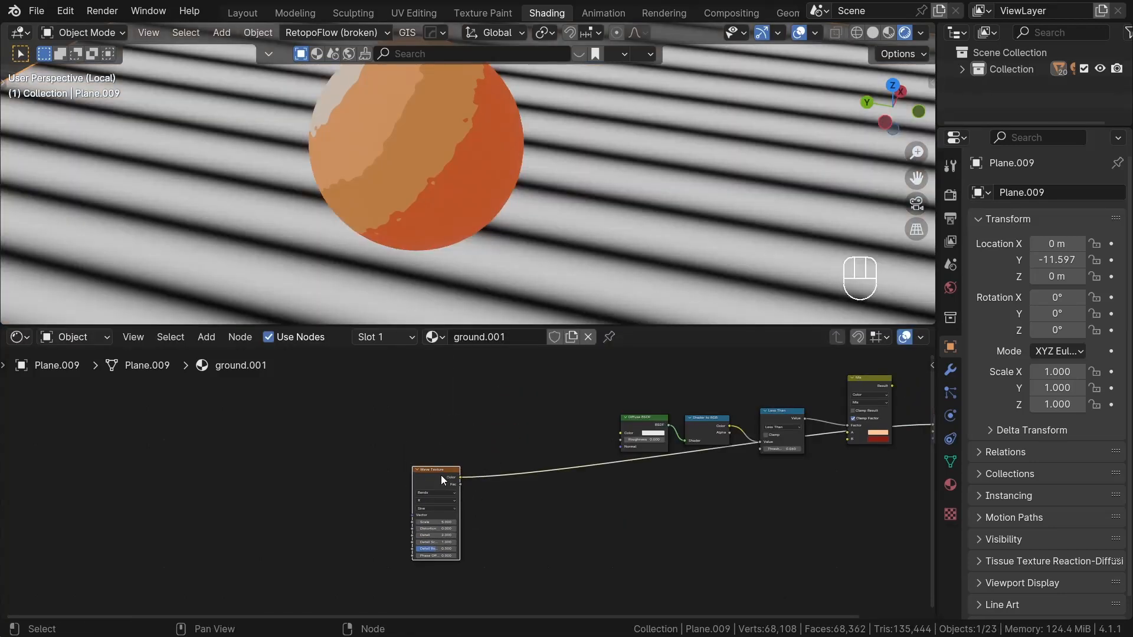
# Step: Give the Wave Texture Mapping and Texture Coordinate nodes and drive the mapping with Object coordinates
pyautogui.hotkey('ctrl', 't')
pyautogui.scroll(4, 357, 529)
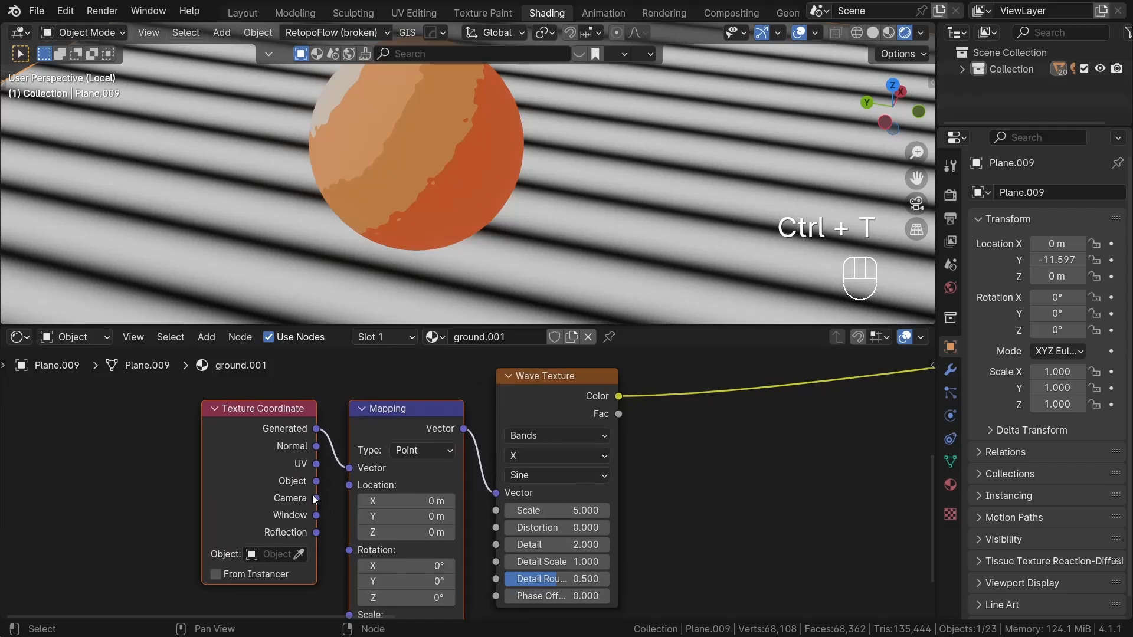
pyautogui.moveTo(316, 481); pyautogui.dragTo(349, 468)
pyautogui.scroll(-5, 531, 181)
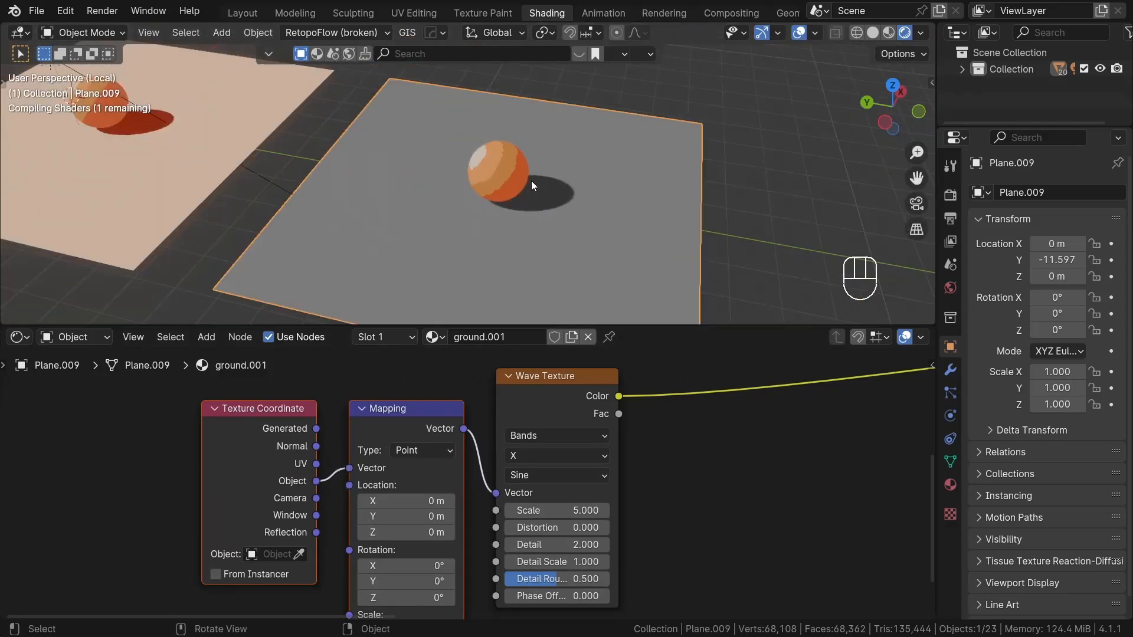
# Step: Insert a Greater Than math node after the Wave Texture's Color output to make the stripes hard-edged
pyautogui.moveTo(618, 396); pyautogui.dragTo(670, 436)
pyautogui.write('grea')
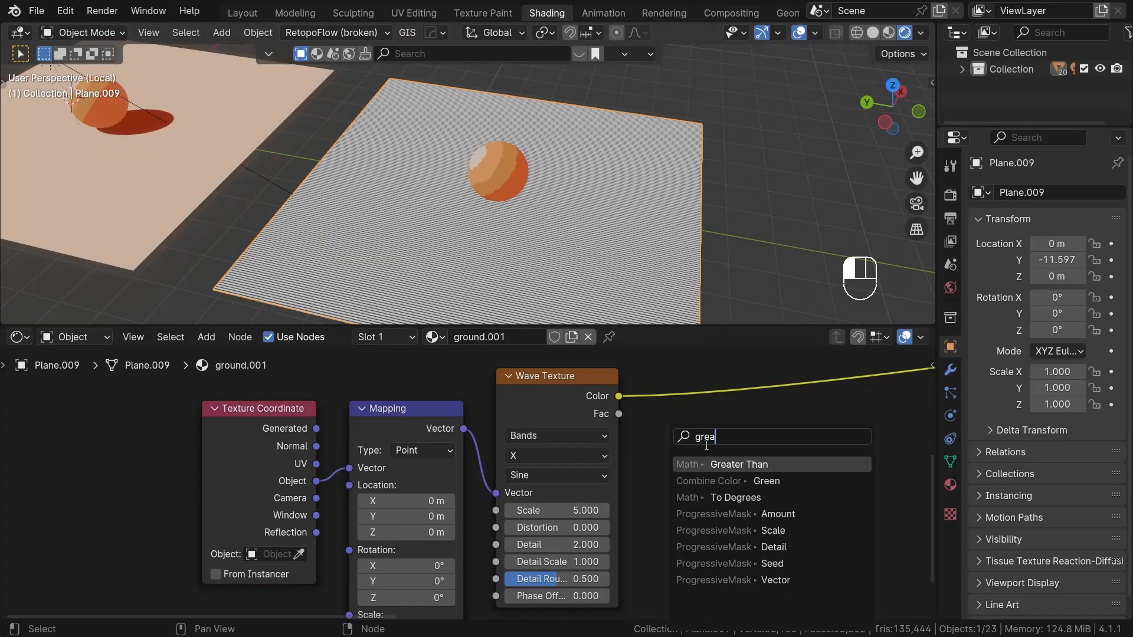
pyautogui.click(710, 465)
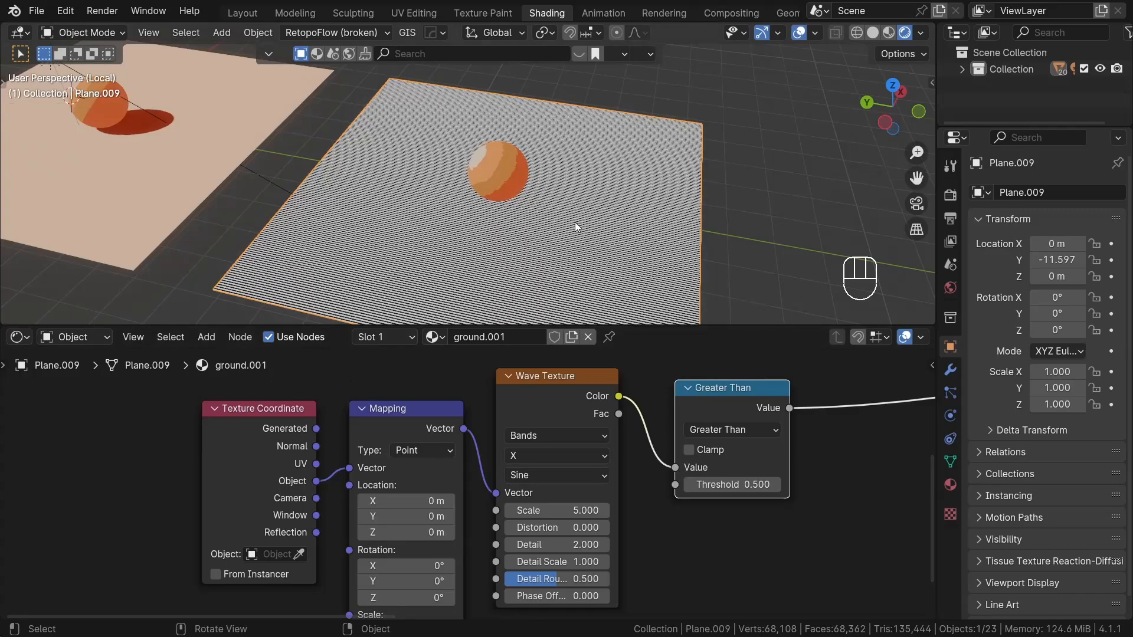
pyautogui.scroll(4, 549, 213)
# Step: Set the Wave Texture scale to 1.4 and the Mapping rotation to -40.2° on Z
pyautogui.moveTo(557, 510); pyautogui.dragTo(507, 511)
pyautogui.scroll(-2, 512, 495)
pyautogui.moveTo(432, 592); pyautogui.dragTo(438, 498, button='middle')
pyautogui.scroll(2, 437, 498)
pyautogui.moveTo(436, 484); pyautogui.dragTo(387, 484)
pyautogui.scroll(-4, 522, 475)
# Step: Add a Mix Color node after the Greater Than node, preview it, and set its blending mode to Mix
pyautogui.moveTo(734, 360); pyautogui.dragTo(495, 416, button='middle')
pyautogui.moveTo(492, 403); pyautogui.dragTo(553, 437)
pyautogui.write('mix c')
pyautogui.click(604, 460)
pyautogui.click(620, 427)
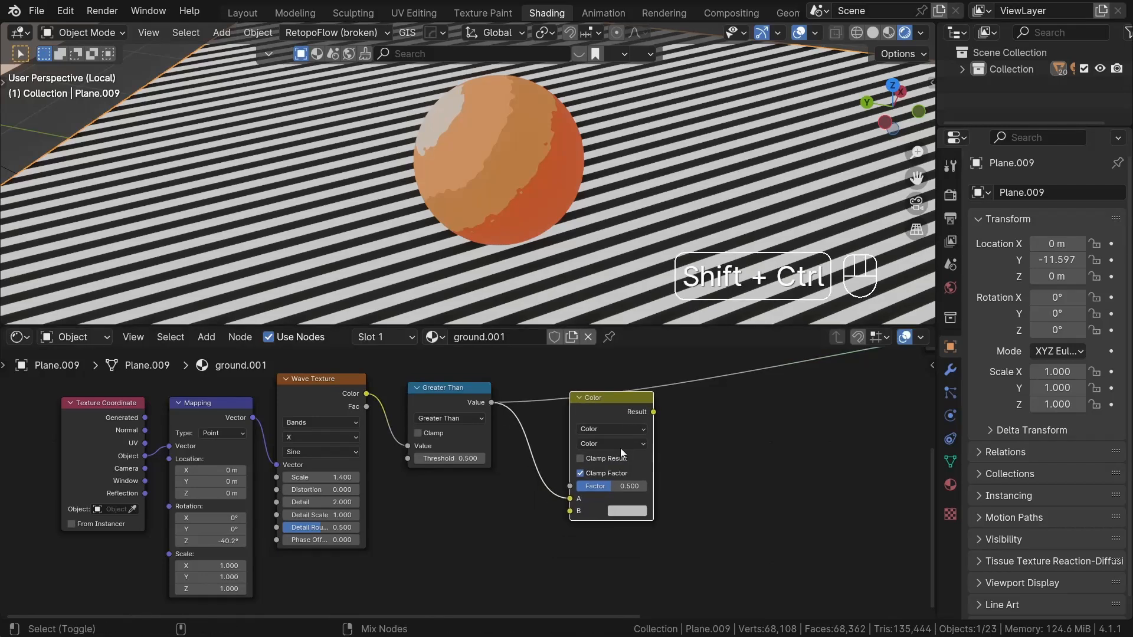
pyautogui.keyDown('ctrl'); pyautogui.keyDown('shift'); pyautogui.click(621, 448); pyautogui.keyUp('shift'); pyautogui.keyUp('ctrl')
pyautogui.scroll(4, 619, 449)
pyautogui.click(610, 439)
pyautogui.click(609, 258)
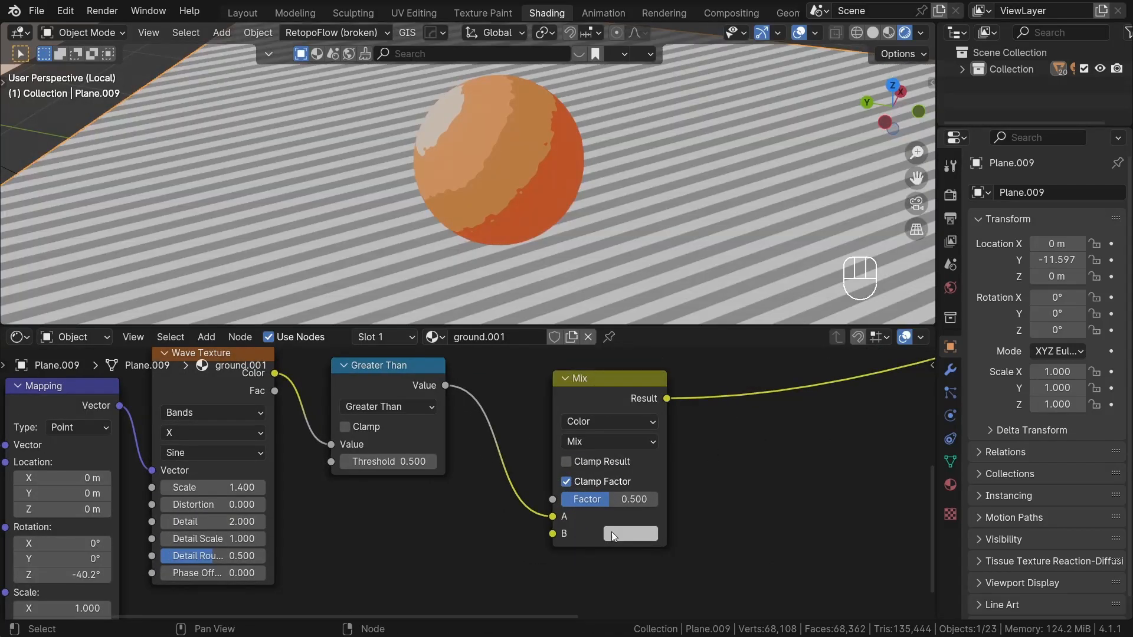
# Step: Feed the Greater Than value into the Mix node's Factor, and set color A to red and color B to dark red
pyautogui.moveTo(553, 516); pyautogui.dragTo(573, 512)
pyautogui.scroll(3, 646, 521)
pyautogui.click(630, 516)
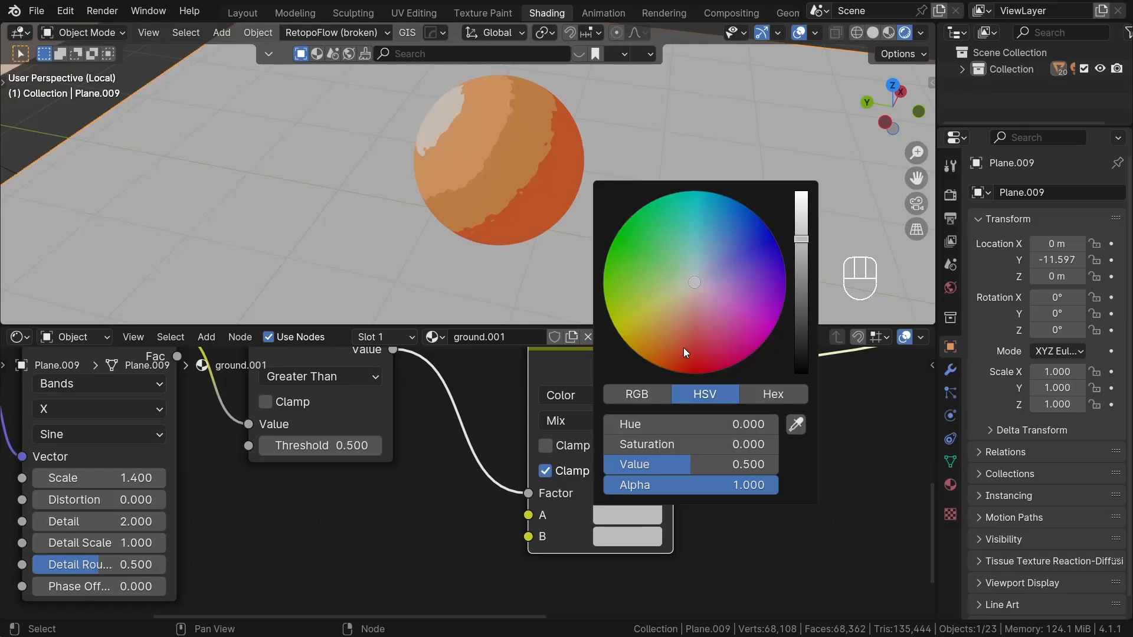
pyautogui.click(685, 352)
pyautogui.click(646, 533)
pyautogui.click(701, 396)
pyautogui.scroll(-7, 702, 396)
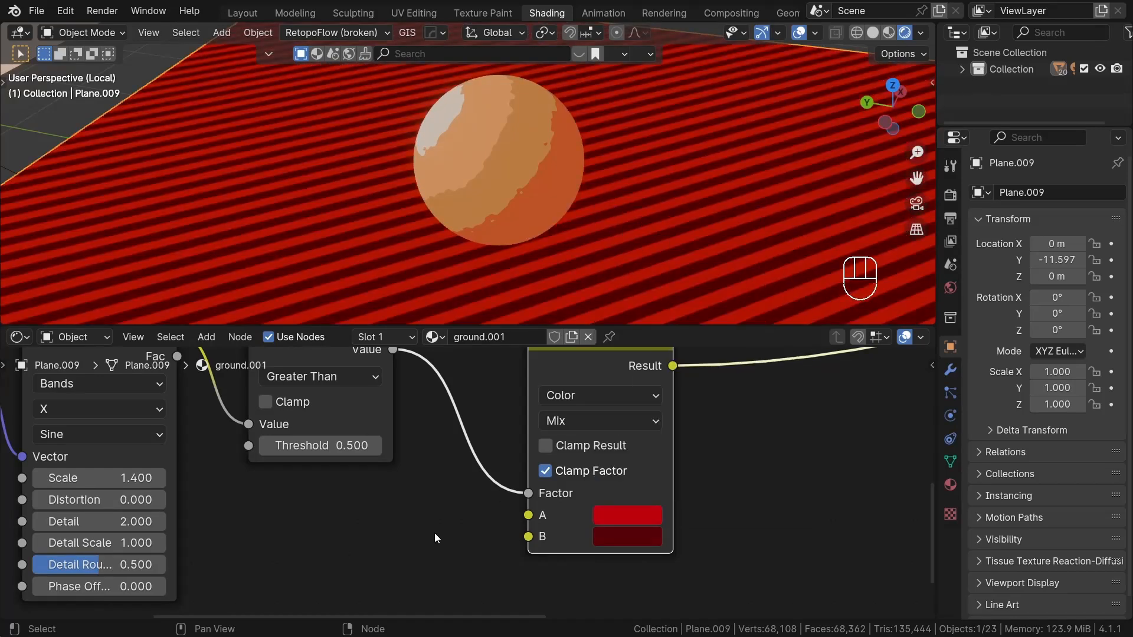
# Step: Link the striped Mix result to input B of the ground's final Mix node and connect that node to the Material Output
pyautogui.scroll(-11, 435, 533)
pyautogui.moveTo(671, 464); pyautogui.dragTo(576, 532, button='middle')
pyautogui.click(576, 532)
pyautogui.moveTo(441, 529); pyautogui.dragTo(792, 463)
pyautogui.moveTo(798, 492); pyautogui.dragTo(573, 506, button='middle')
pyautogui.keyDown('ctrl'); pyautogui.keyDown('shift'); pyautogui.click(568, 475); pyautogui.keyUp('shift'); pyautogui.keyUp('ctrl')
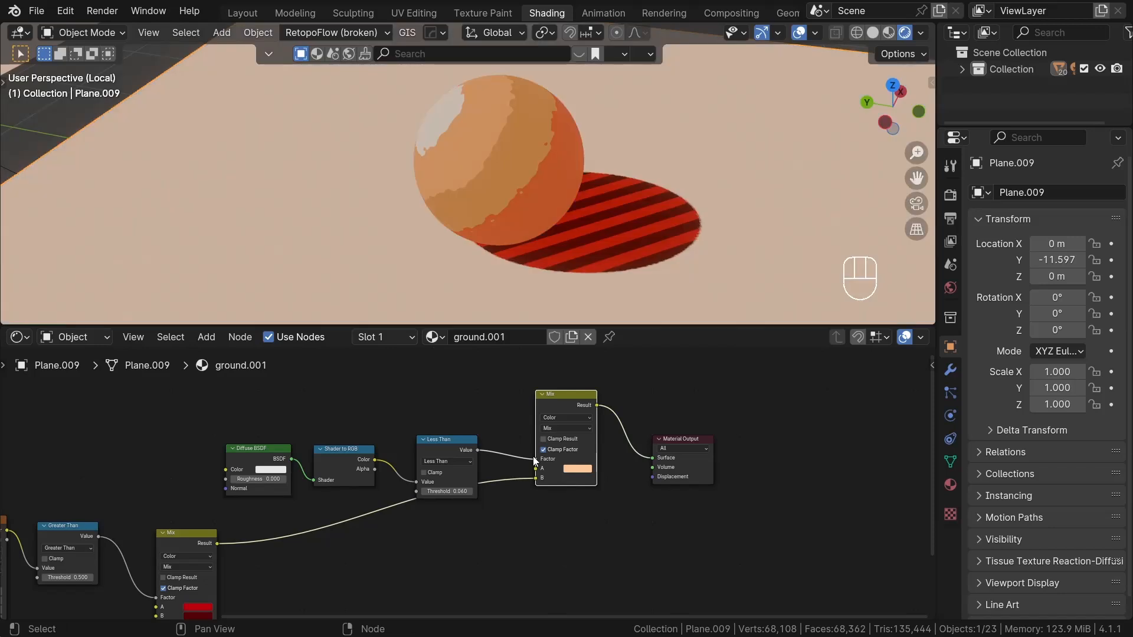
pyautogui.moveTo(234, 562); pyautogui.dragTo(550, 468, button='middle')
pyautogui.scroll(5, 531, 496)
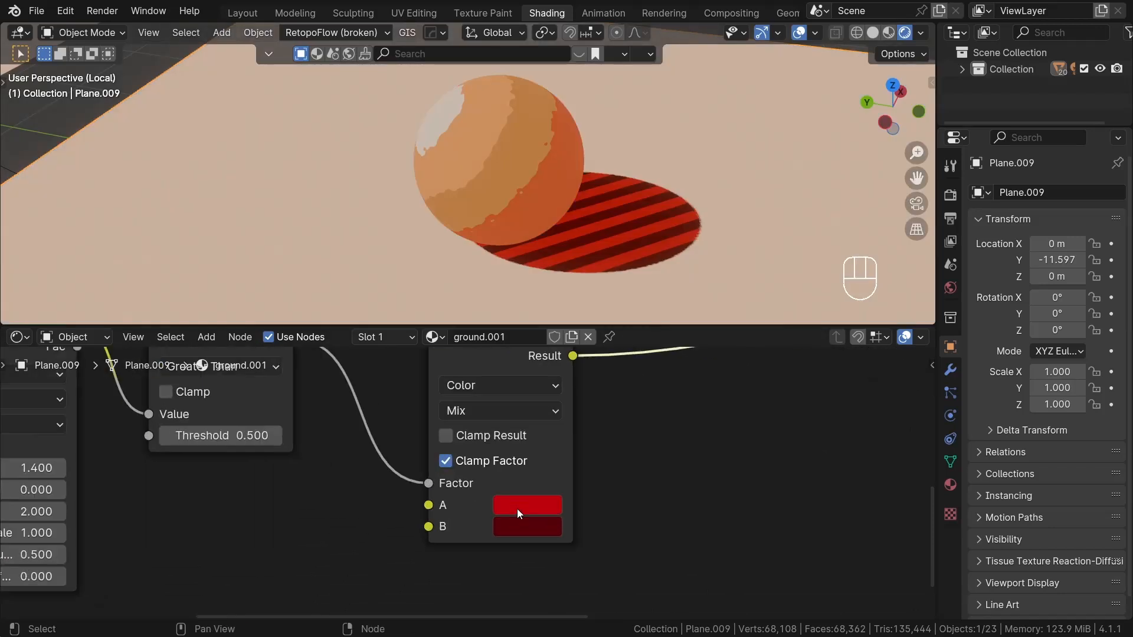
# Step: Darken the red of color A in the stripe Mix node and fine-tune the Wave Texture scale for the shadow stripes
pyautogui.click(517, 508)
pyautogui.scroll(-6, 706, 214)
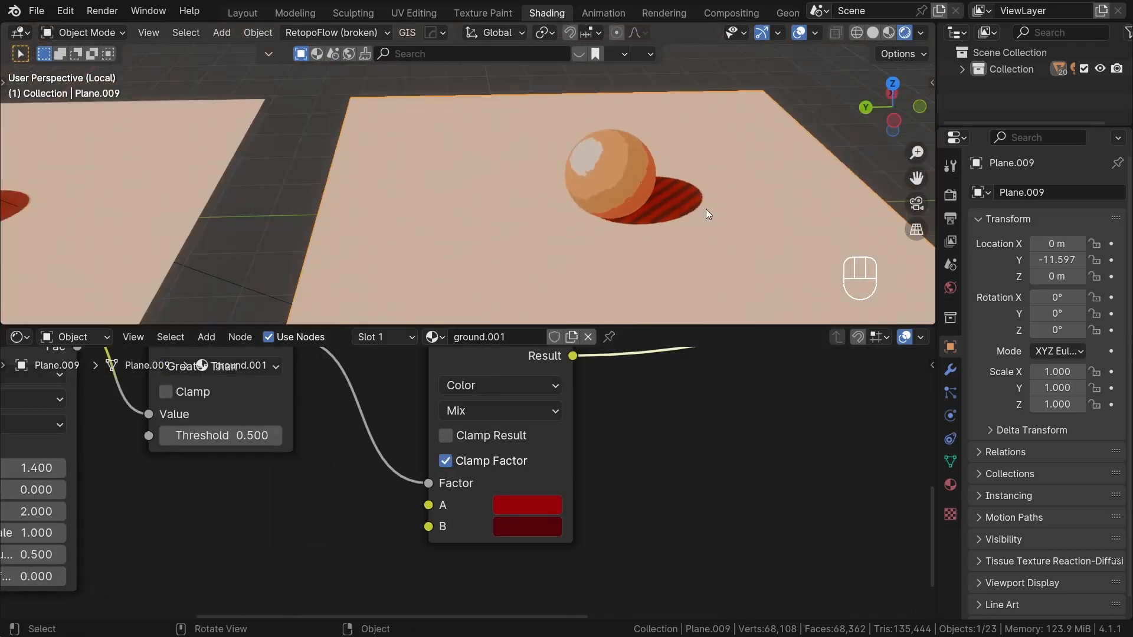
pyautogui.moveTo(706, 208); pyautogui.dragTo(677, 212, button='middle')
pyautogui.moveTo(255, 402); pyautogui.dragTo(448, 502, button='middle')
pyautogui.moveTo(194, 567); pyautogui.dragTo(366, 502, button='middle')
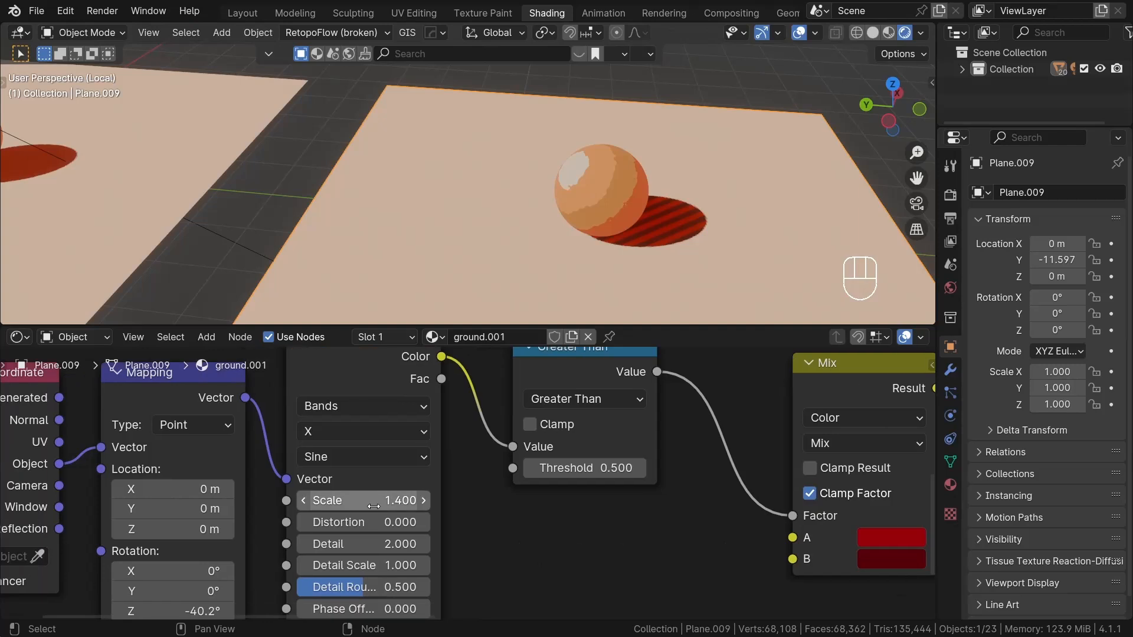
pyautogui.moveTo(365, 502); pyautogui.dragTo(389, 501)
pyautogui.moveTo(679, 212); pyautogui.dragTo(610, 208, button='middle')
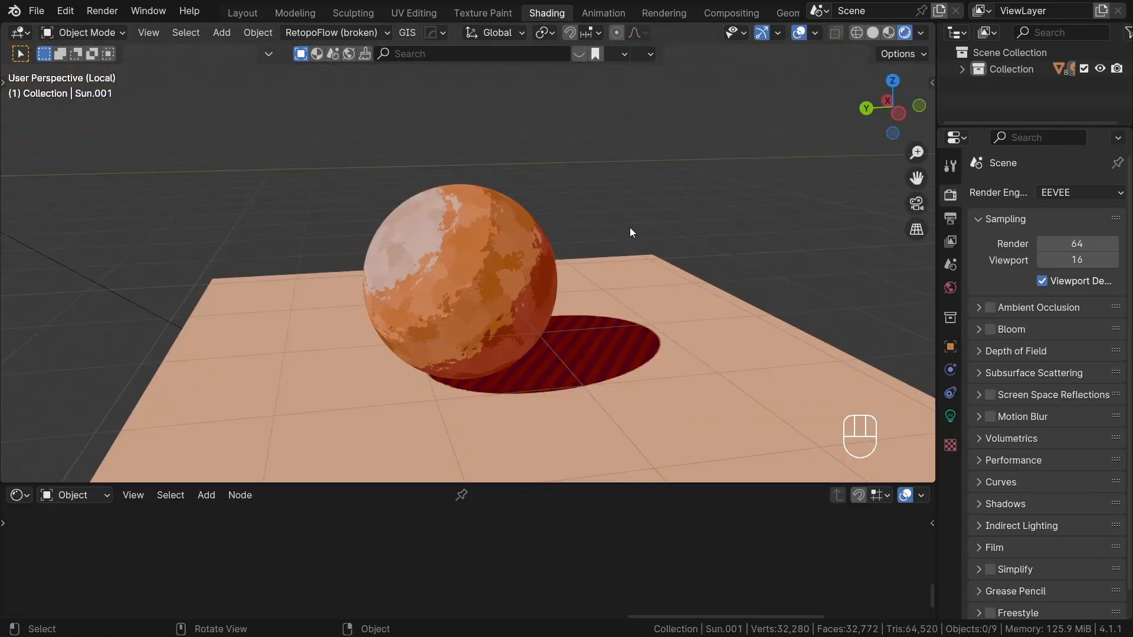
# Step: Rotate the sun lamp about the global Z axis to shift the textured sphere's shading and striped shadow
pyautogui.scroll(4, 535, 299)
pyautogui.moveTo(535, 299); pyautogui.dragTo(509, 301, button='middle')
pyautogui.scroll(-5, 512, 297)
pyautogui.scroll(-3, 509, 301)
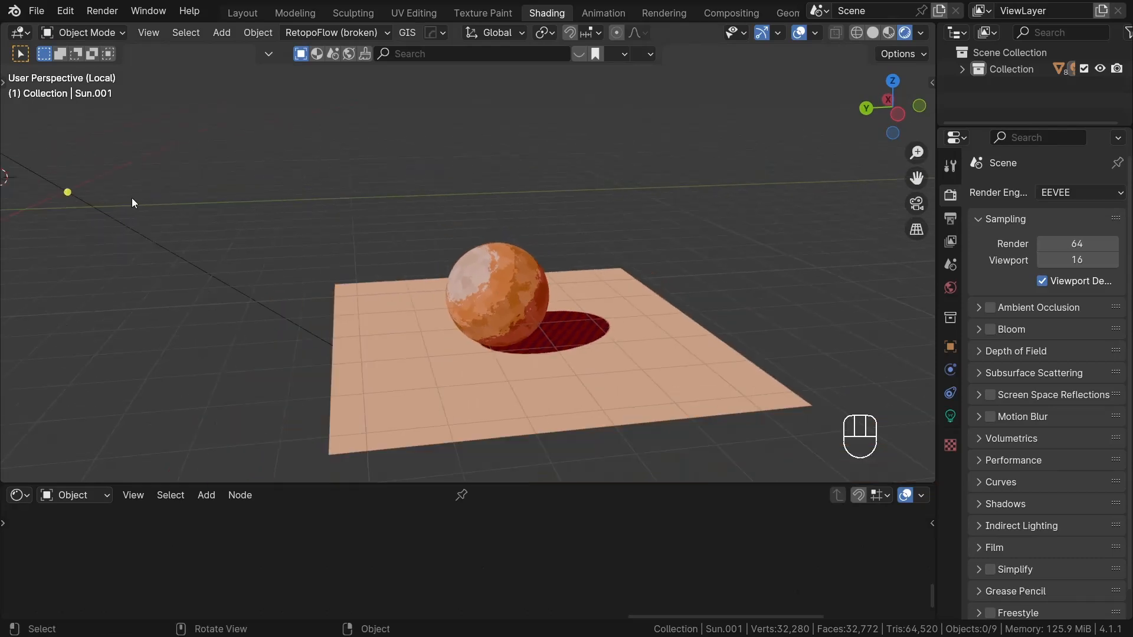
pyautogui.click(120, 225)
pyautogui.scroll(3, 526, 313)
pyautogui.press('r')
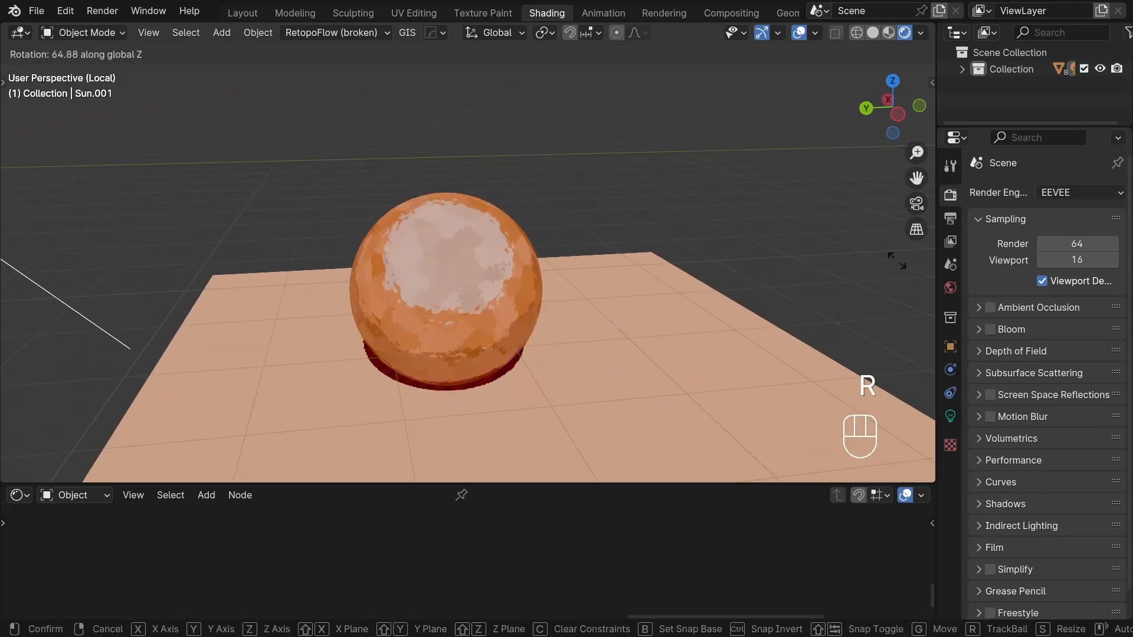
pyautogui.click(771, 299)
pyautogui.moveTo(771, 303); pyautogui.dragTo(658, 302, button='middle')
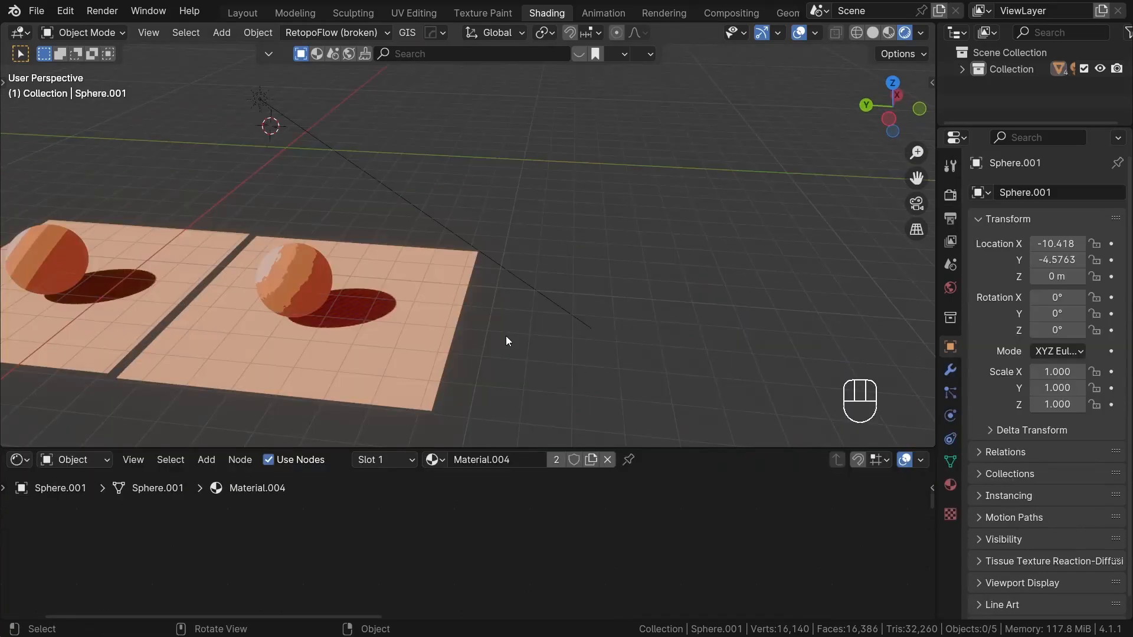
# Step: Duplicate the roughened sphere with its ground plane and place the copies about 8.1 m along negative Y
pyautogui.moveTo(506, 336); pyautogui.dragTo(512, 332, button='middle')
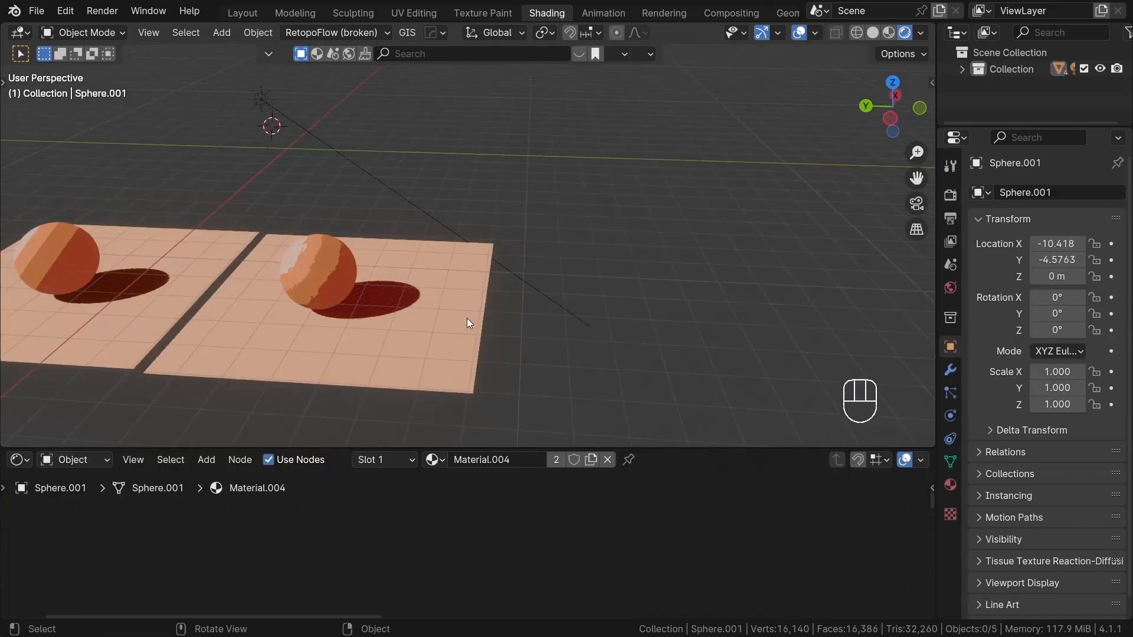
pyautogui.click(323, 289)
pyautogui.keyDown('shift'); pyautogui.click(340, 324); pyautogui.keyUp('shift')
pyautogui.keyDown('shift'); pyautogui.click(348, 284); pyautogui.keyUp('shift')
pyautogui.scroll(-2, 386, 295)
pyautogui.hotkey('shift', 'd')
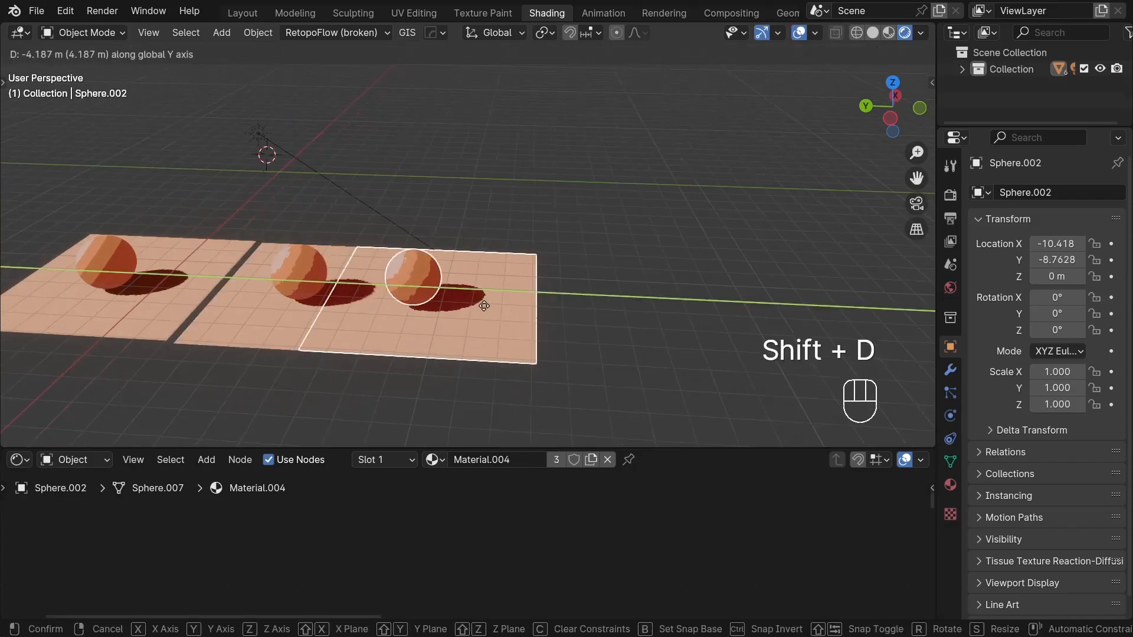
pyautogui.click(582, 315)
# Step: Make the copied ground plane's material and the copied sphere's material single-user
pyautogui.click(565, 354)
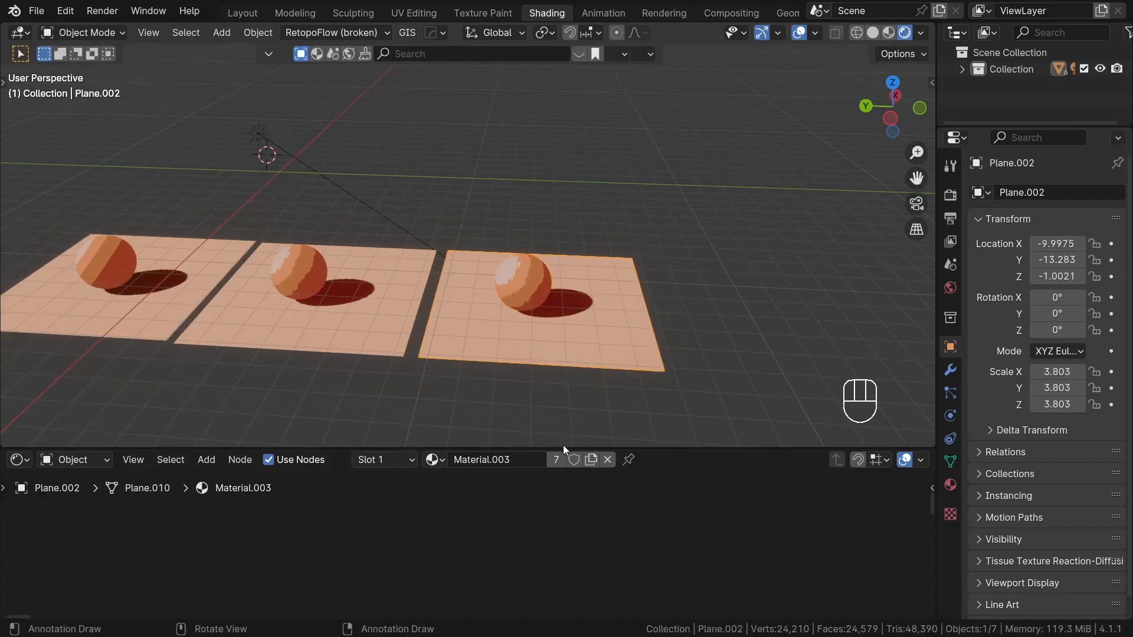
pyautogui.click(555, 459)
pyautogui.moveTo(619, 375); pyautogui.dragTo(584, 377, button='middle')
pyautogui.scroll(2, 584, 377)
pyautogui.click(390, 249)
pyautogui.moveTo(389, 249); pyautogui.dragTo(420, 252, button='middle')
# Step: Enlarge the node editor and add a Noise Texture and a Voronoi Texture node to the copied sphere's material
pyautogui.moveTo(525, 448); pyautogui.dragTo(534, 310)
pyautogui.scroll(4, 534, 455)
pyautogui.hotkey('shift', 'a')
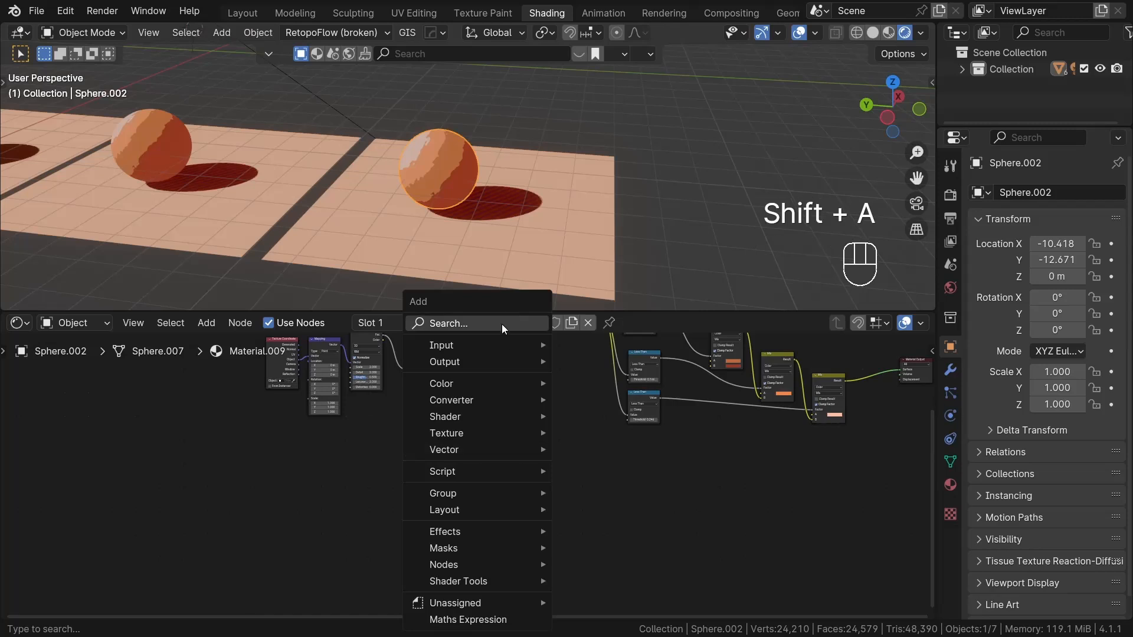
pyautogui.write('noise te')
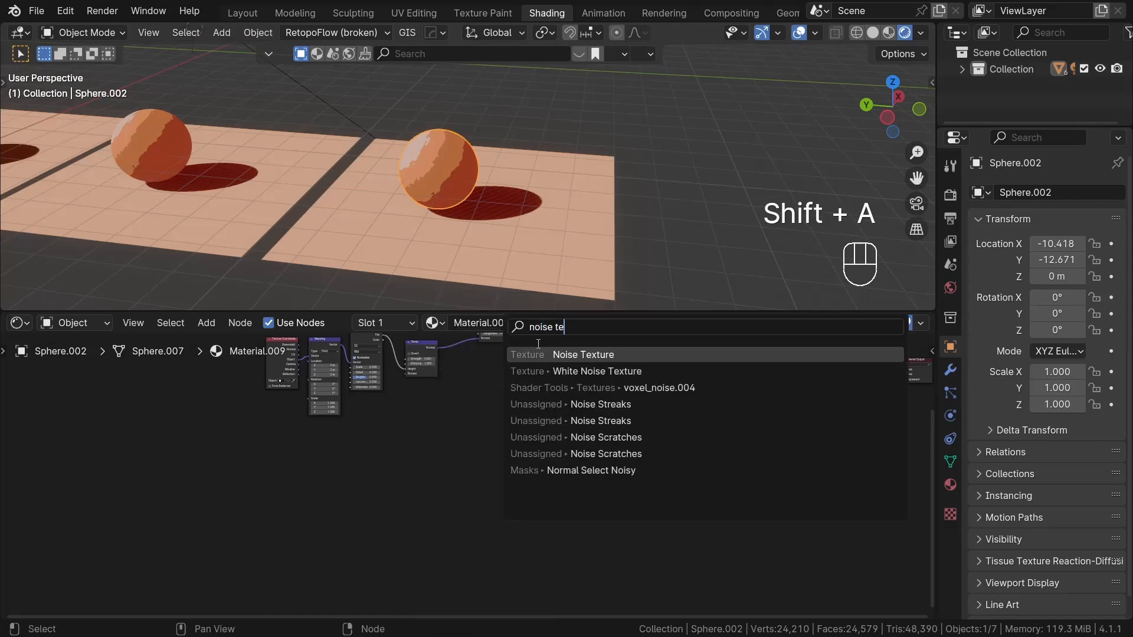
pyautogui.press('Return')
pyautogui.click(431, 486)
pyautogui.hotkey('shift', 'a')
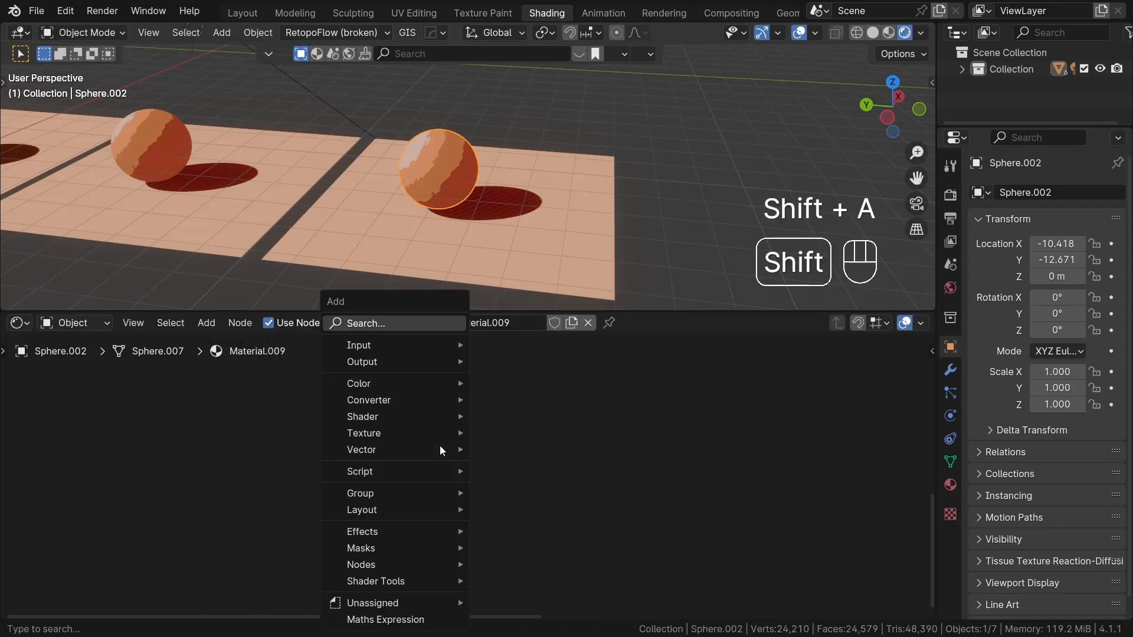
pyautogui.write('voro')
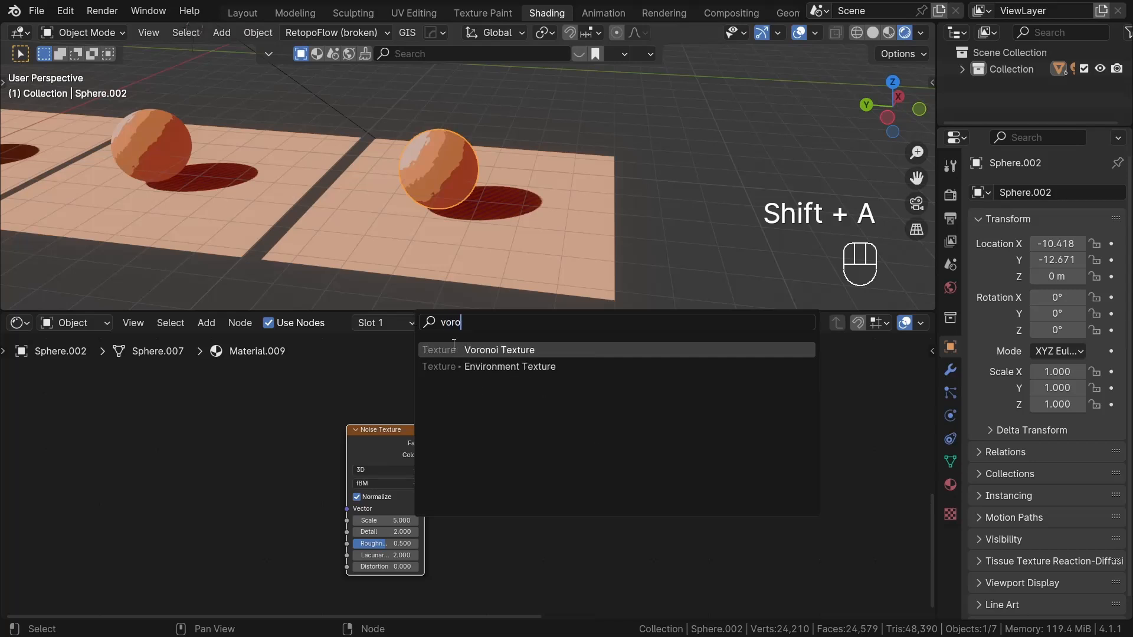
pyautogui.press('Return')
pyautogui.click(496, 440)
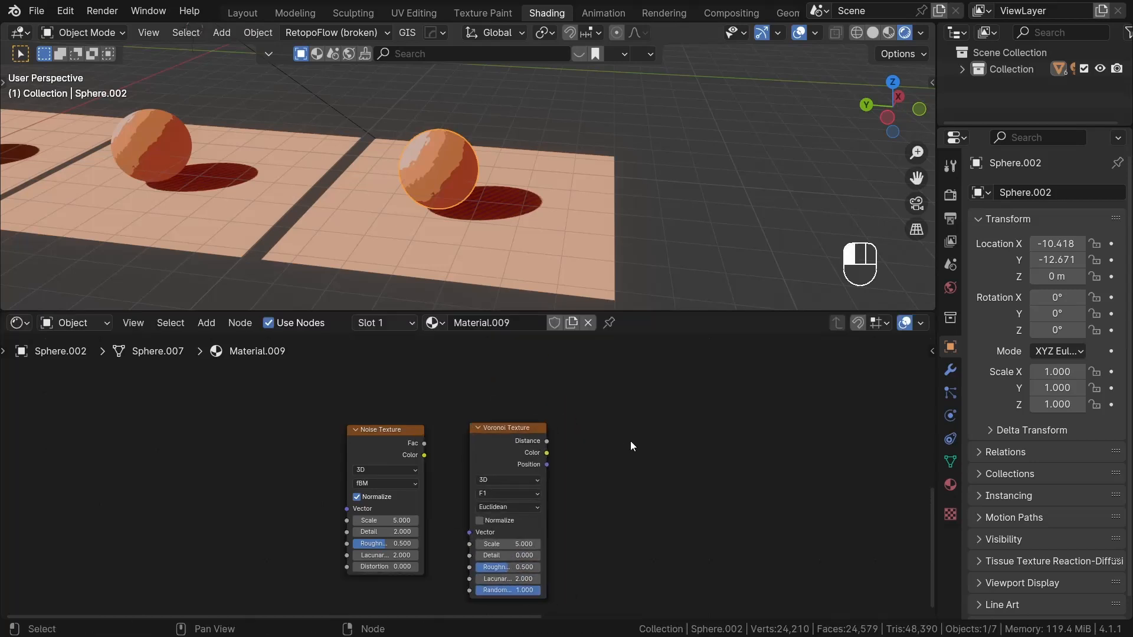
# Step: Move the Noise Texture away from the Voronoi Texture and add Texture Coordinate and Mapping nodes to the Voronoi Texture
pyautogui.moveTo(513, 444); pyautogui.dragTo(486, 381, button='middle')
pyautogui.moveTo(362, 375); pyautogui.dragTo(146, 385)
pyautogui.click(486, 377)
pyautogui.hotkey('ctrl', 't')
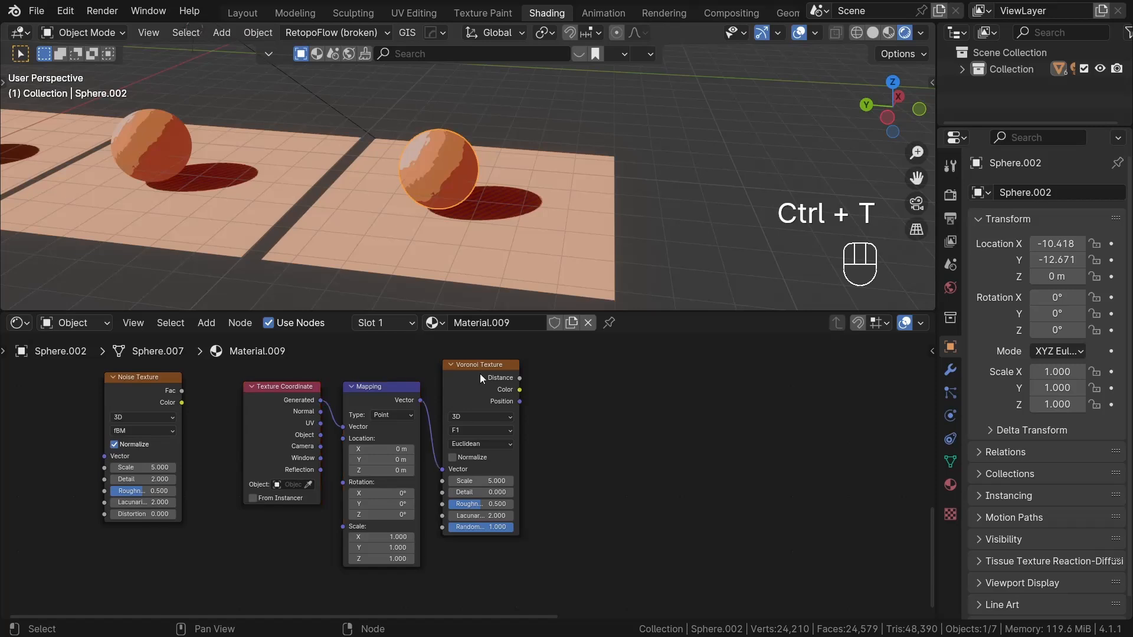
# Step: Preview the Voronoi Distance output and insert the Noise Texture between the Texture Coordinate and Mapping nodes
pyautogui.hotkey('ctrl', 'z')
pyautogui.hotkey('ctrl', 'z')
pyautogui.hotkey('ctrl', 'z')
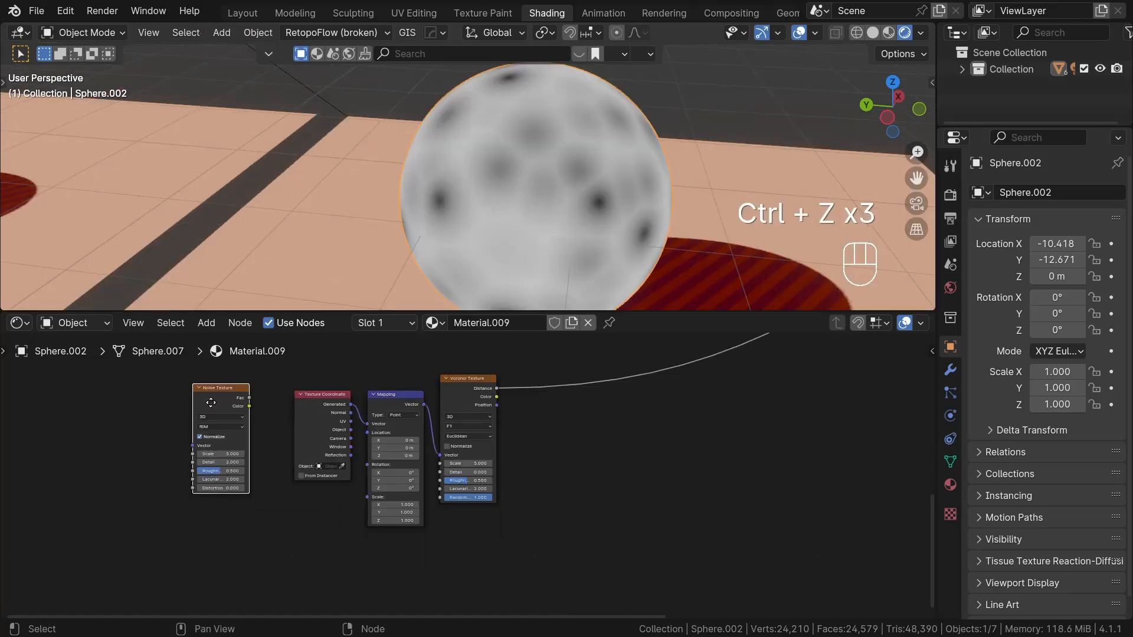
pyautogui.moveTo(203, 405); pyautogui.dragTo(344, 419)
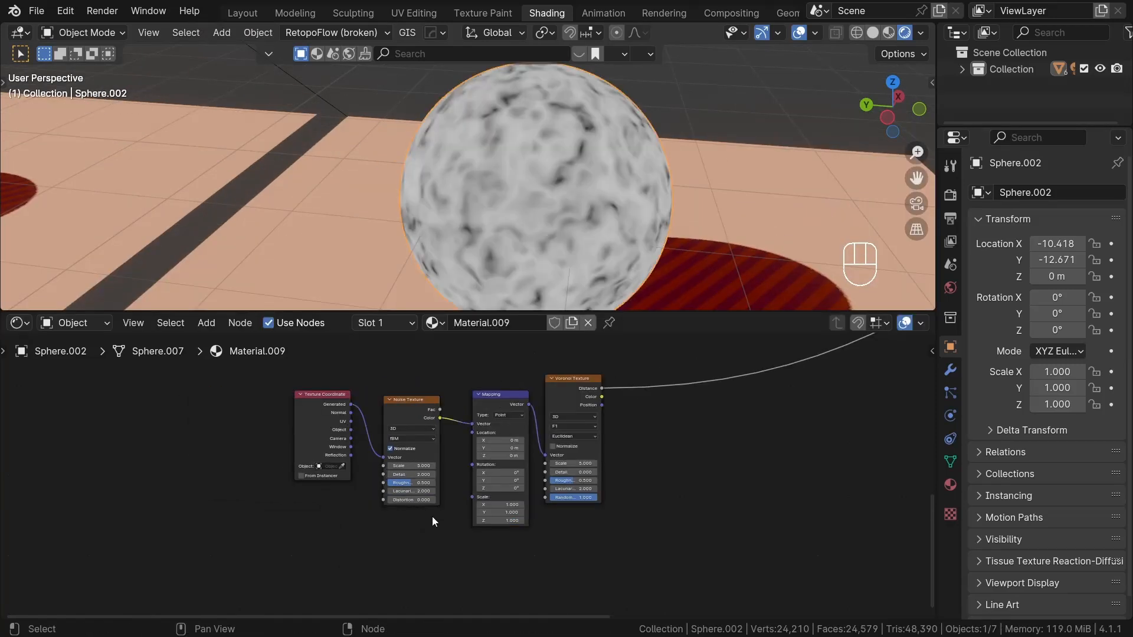
pyautogui.scroll(2, 433, 521)
pyautogui.scroll(-1, 290, 391)
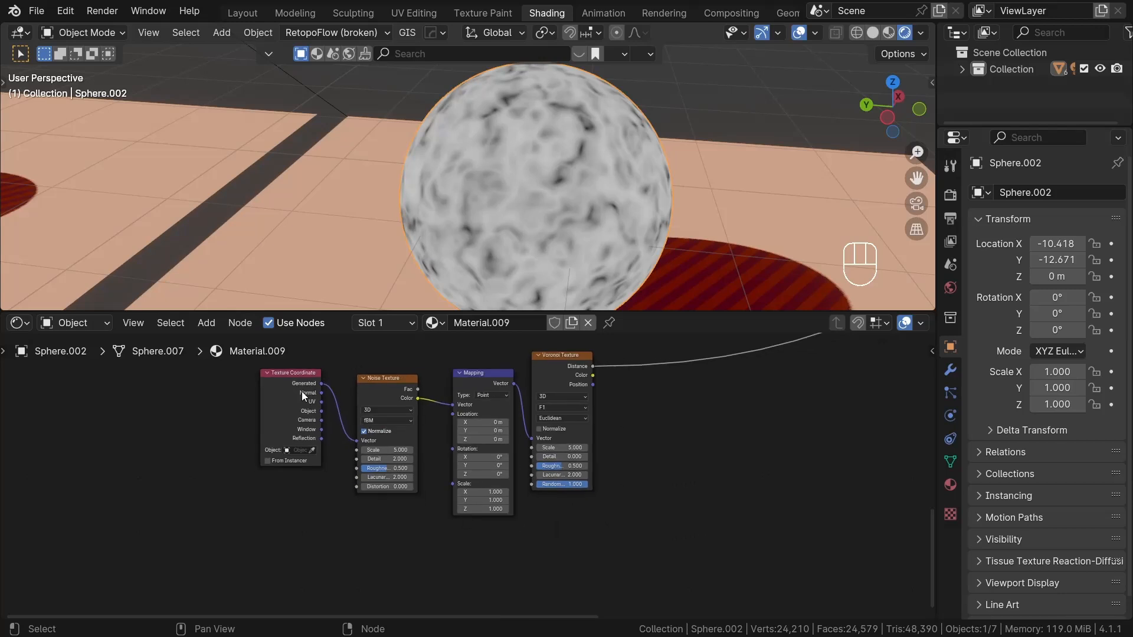
# Step: Move the Texture Coordinate and Noise Texture nodes aside and add a Mix Color node with Noise Color feeding input A
pyautogui.moveTo(302, 391); pyautogui.dragTo(354, 420)
pyautogui.press('g')
pyautogui.click(338, 418)
pyautogui.write('mi')
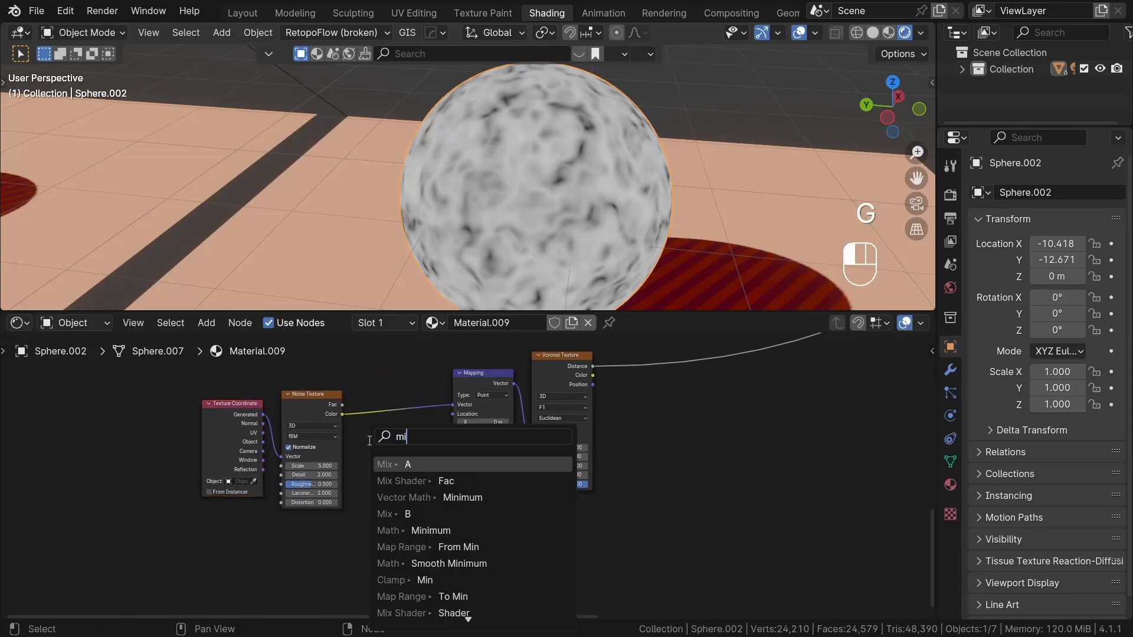
pyautogui.press('Return')
pyautogui.click(396, 462)
# Step: Feed the Texture Coordinate's Object output through a reroute into both the Noise Texture Vector and Mix input B
pyautogui.scroll(4, 264, 478)
pyautogui.moveTo(261, 392); pyautogui.dragTo(302, 448)
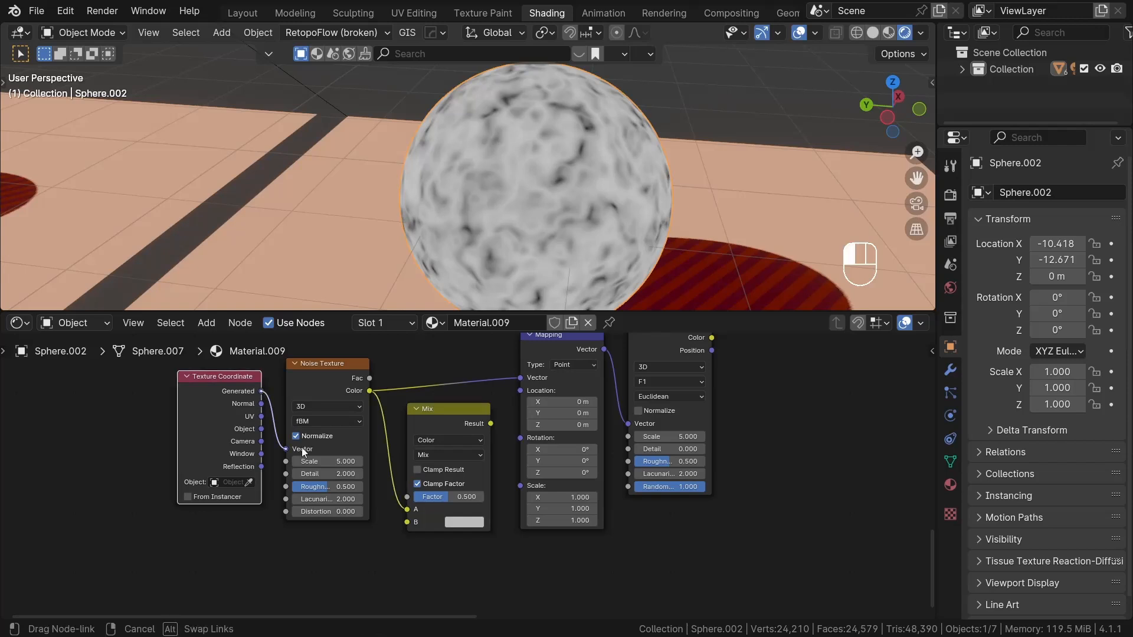
pyautogui.moveTo(384, 503); pyautogui.dragTo(407, 522)
pyautogui.moveTo(249, 401); pyautogui.dragTo(177, 414)
pyautogui.keyDown('shift'); pyautogui.moveTo(239, 391); pyautogui.dragTo(246, 470, button='right'); pyautogui.keyUp('shift')
pyautogui.scroll(1, 209, 463)
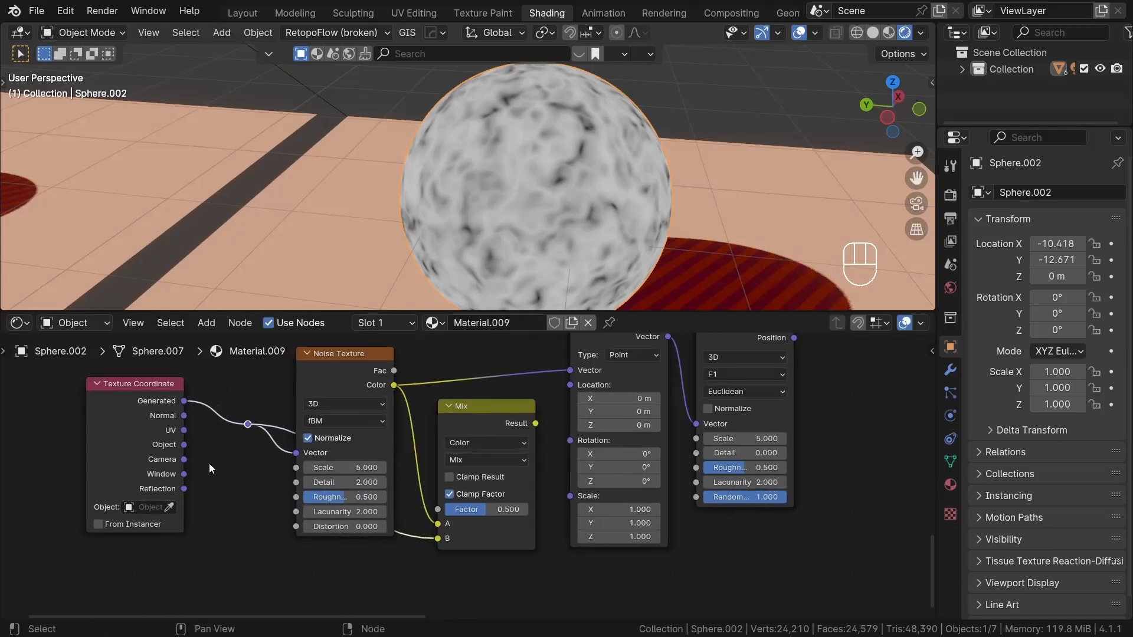
pyautogui.moveTo(245, 442); pyautogui.dragTo(247, 444)
pyautogui.scroll(-3, 248, 446)
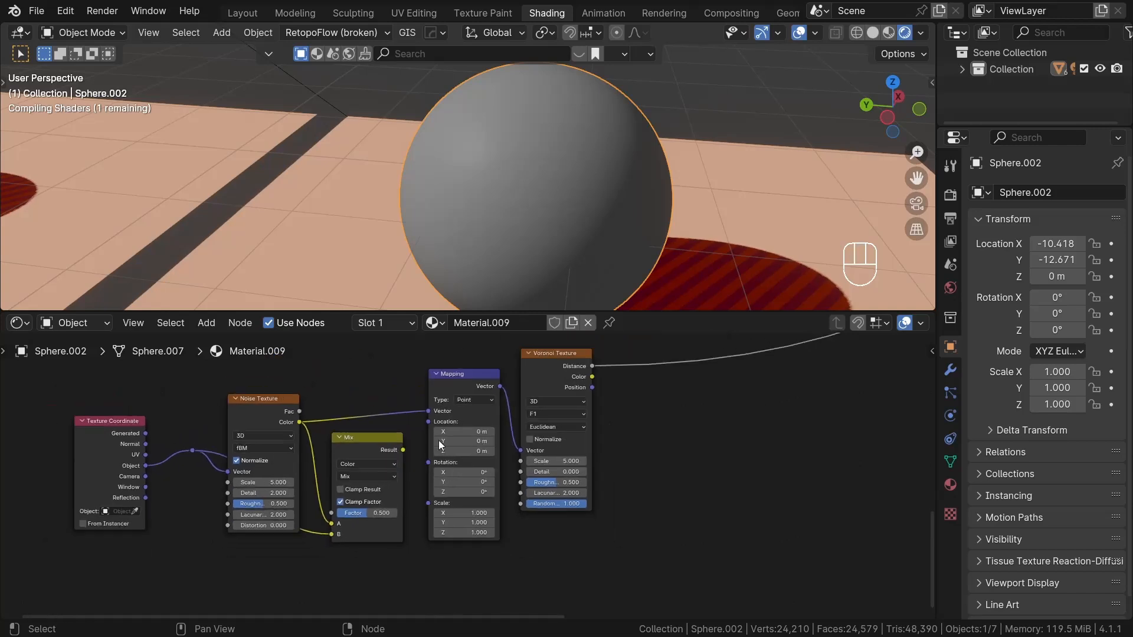
# Step: Link the Mix Result to the Mapping Vector and set the Mix Factor to 0.831
pyautogui.moveTo(426, 414); pyautogui.dragTo(427, 413)
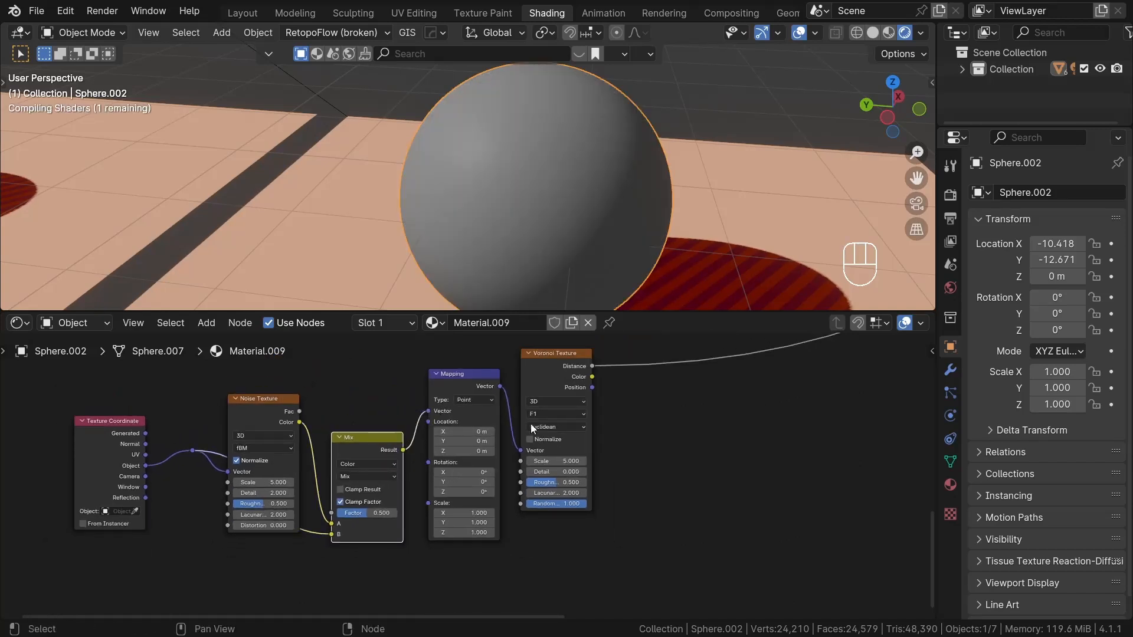
pyautogui.scroll(2, 351, 515)
pyautogui.moveTo(370, 511)
pyautogui.mouseDown()
pyautogui.moveTo(421, 511)
pyautogui.moveTo(405, 511)
pyautogui.mouseUp()
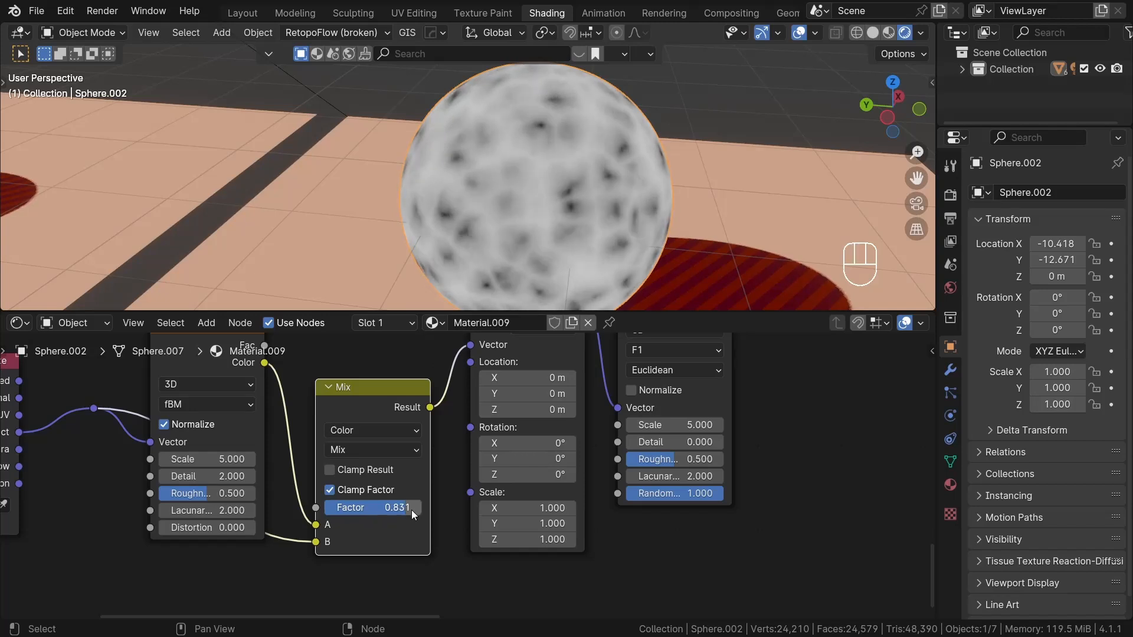
# Step: Add a Color Ramp driven by the Voronoi Color output and preview it on the sphere
pyautogui.scroll(-3, 467, 533)
pyautogui.scroll(-2, 566, 546)
pyautogui.moveTo(568, 541); pyautogui.dragTo(302, 455)
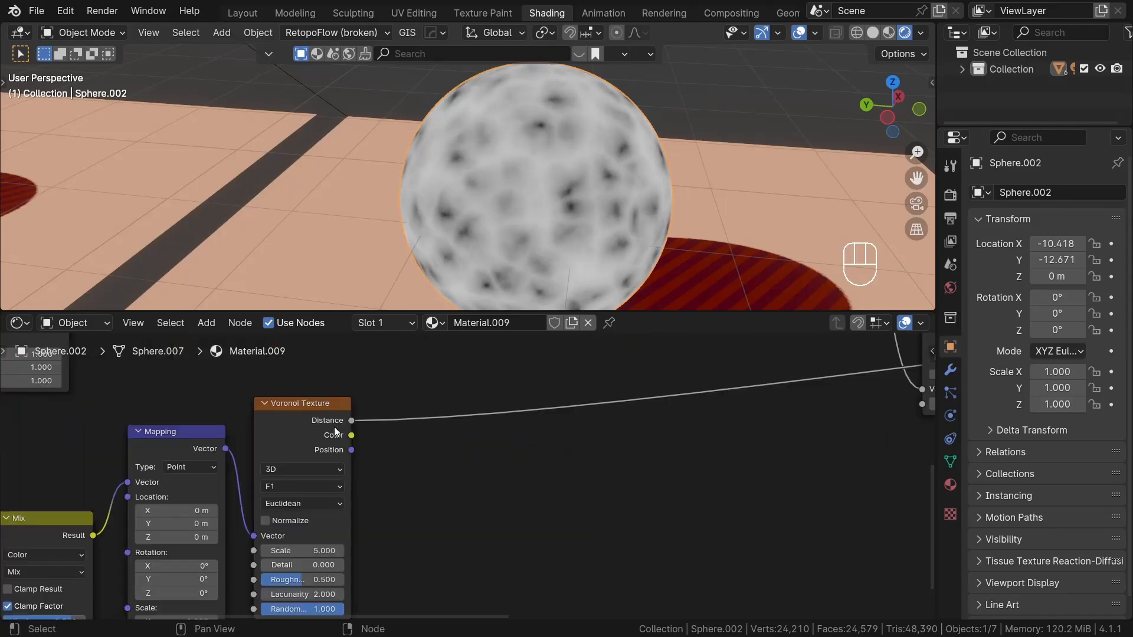
pyautogui.moveTo(351, 435); pyautogui.dragTo(407, 490)
pyautogui.write('co')
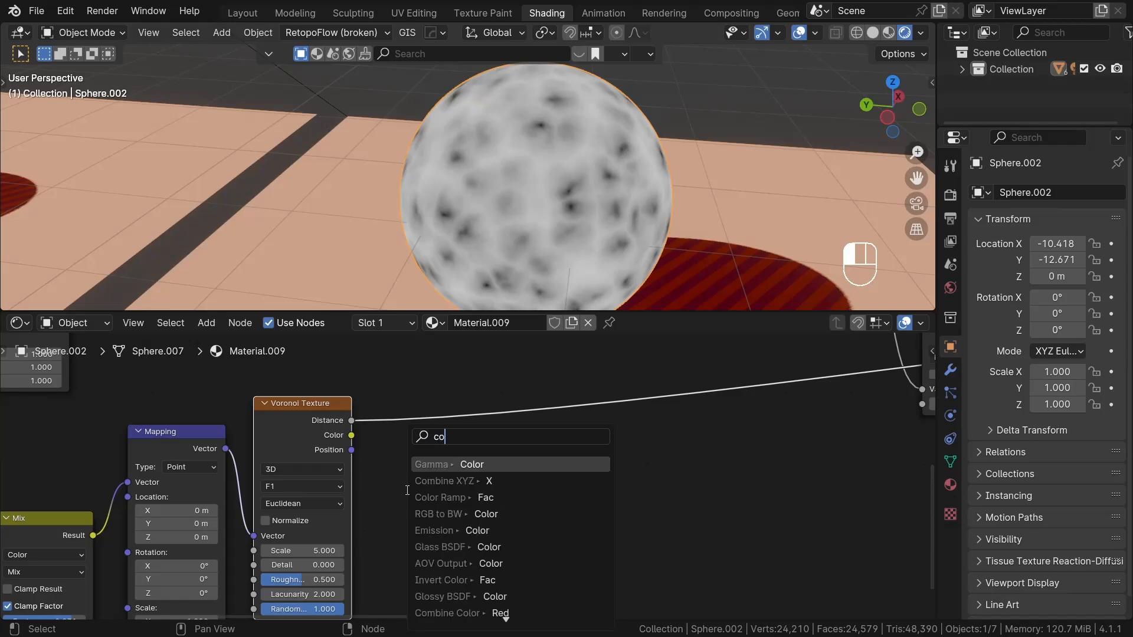
pyautogui.write('lorr')
pyautogui.click(463, 469)
pyautogui.click(528, 479)
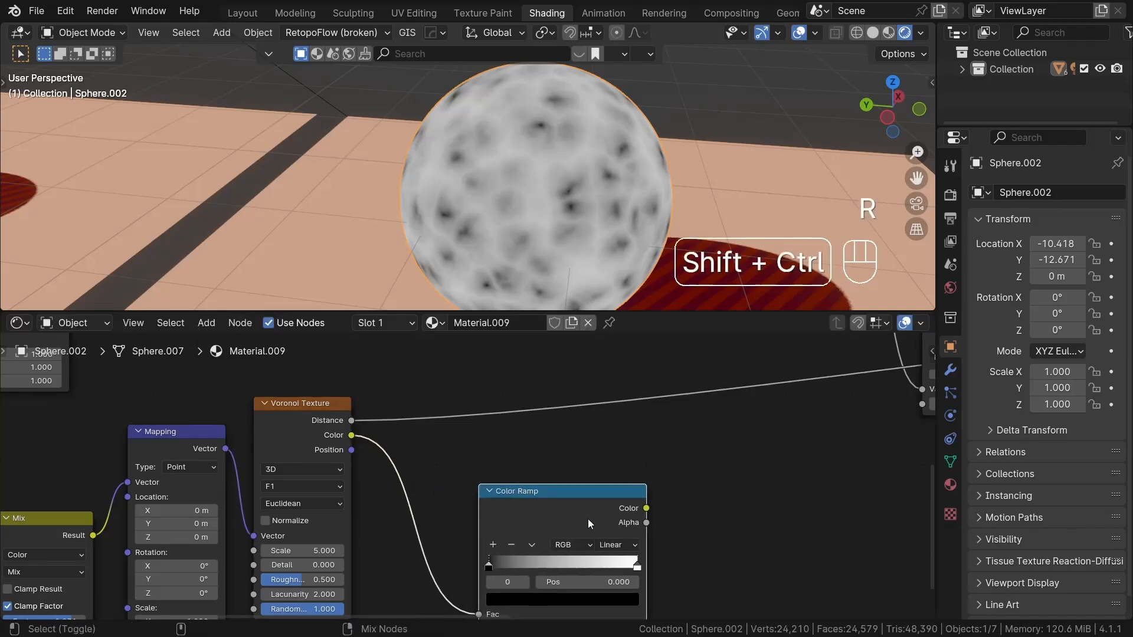
pyautogui.keyDown('ctrl'); pyautogui.keyDown('shift'); pyautogui.click(588, 519); pyautogui.keyUp('shift'); pyautogui.keyUp('ctrl')
# Step: Increase the Color Ramp contrast by shifting the black stop inward and the white stop to 0.867
pyautogui.moveTo(710, 558); pyautogui.dragTo(642, 493, button='middle')
pyautogui.scroll(1, 504, 551)
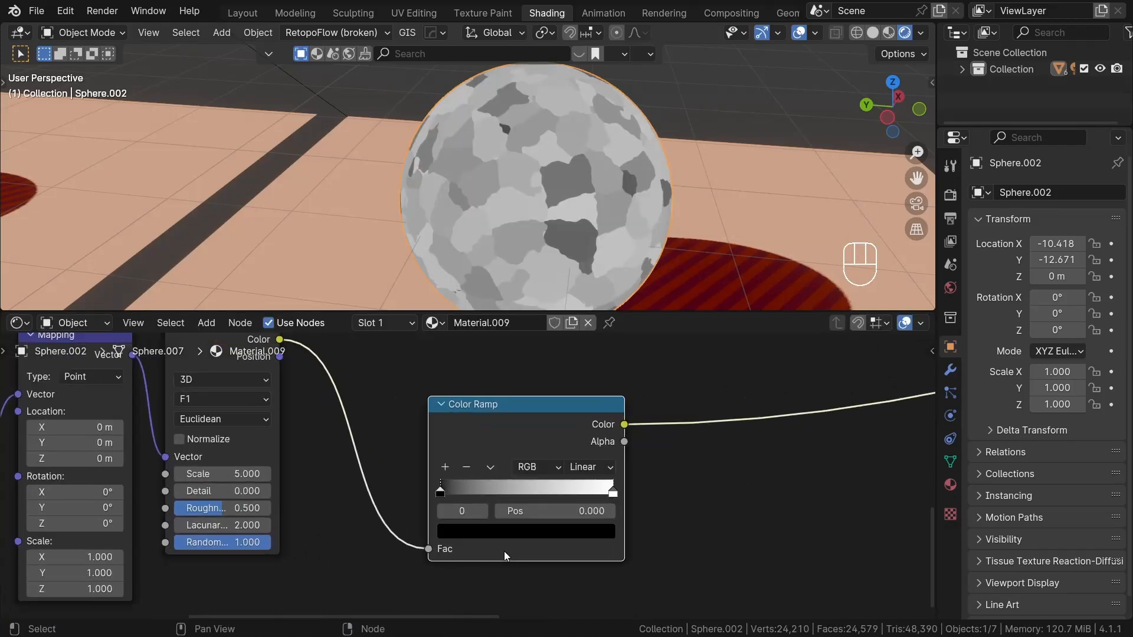
pyautogui.moveTo(442, 487); pyautogui.dragTo(495, 492)
pyautogui.moveTo(612, 492); pyautogui.dragTo(594, 495)
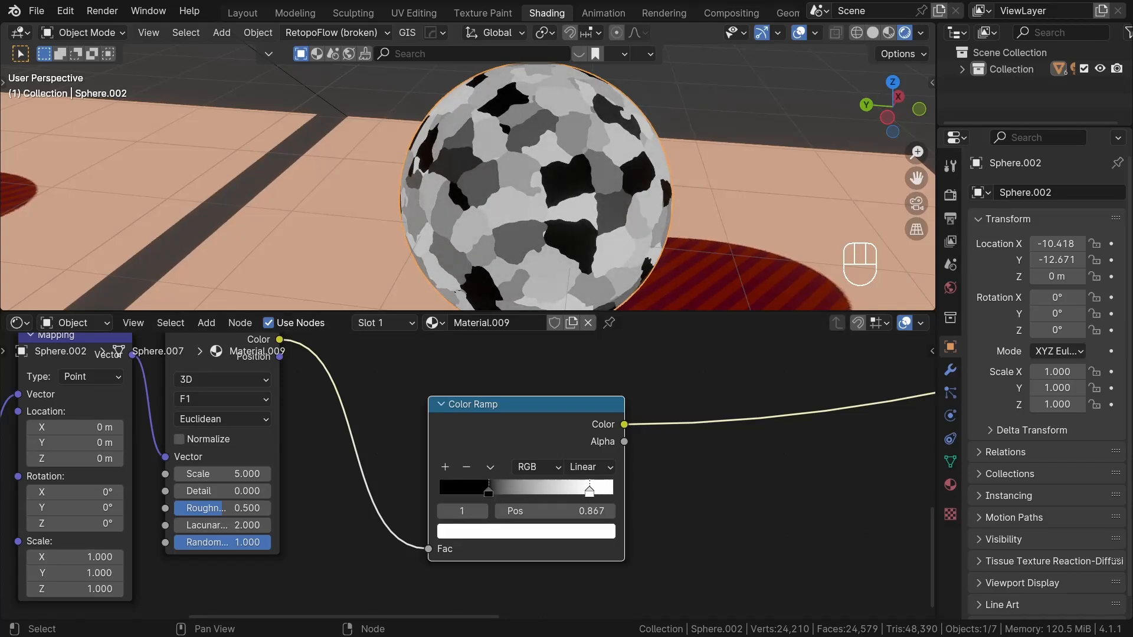
# Step: Reconnect the final toon Mix node to the Material Output and add a Hue/Saturation/Value node with its Result feeding Hue
pyautogui.scroll(-12, 670, 520)
pyautogui.moveTo(885, 451); pyautogui.dragTo(614, 455, button='middle')
pyautogui.scroll(9, 621, 455)
pyautogui.keyDown('ctrl'); pyautogui.keyDown('shift'); pyautogui.click(566, 426); pyautogui.keyUp('shift'); pyautogui.keyUp('ctrl')
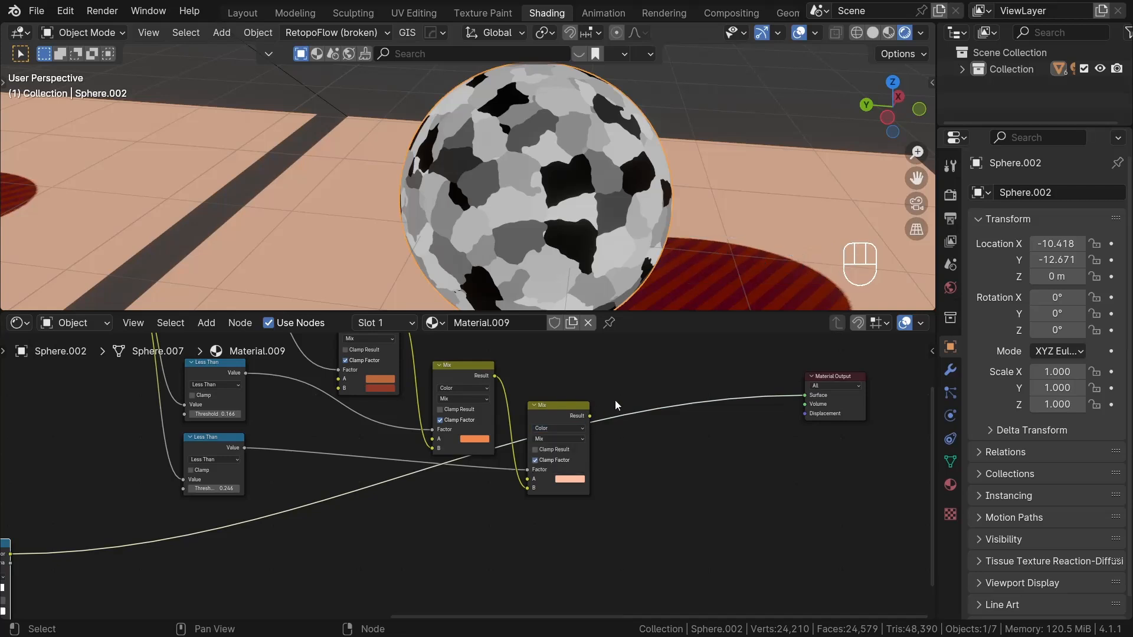
pyautogui.moveTo(590, 416); pyautogui.dragTo(643, 440)
pyautogui.write('hu')
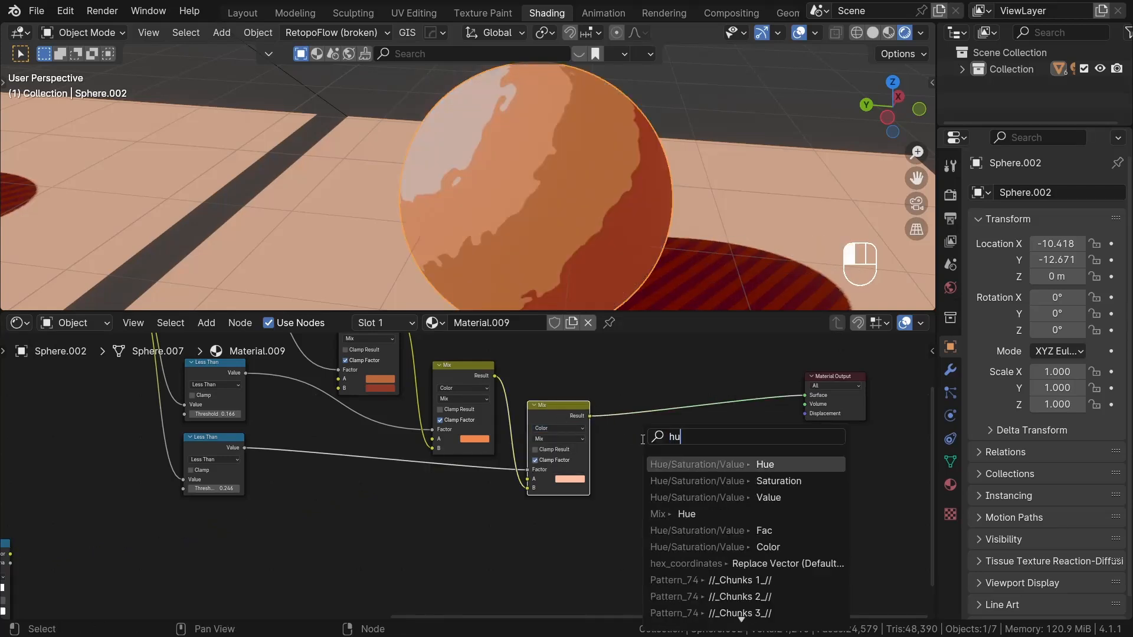
pyautogui.write('e')
pyautogui.click(696, 469)
pyautogui.click(698, 470)
# Step: Link the Color Ramp Color to the Hue/Saturation/Value node's Fac and connect that node to the Material Output
pyautogui.scroll(-2, 253, 542)
pyautogui.moveTo(253, 542); pyautogui.dragTo(383, 473, button='middle')
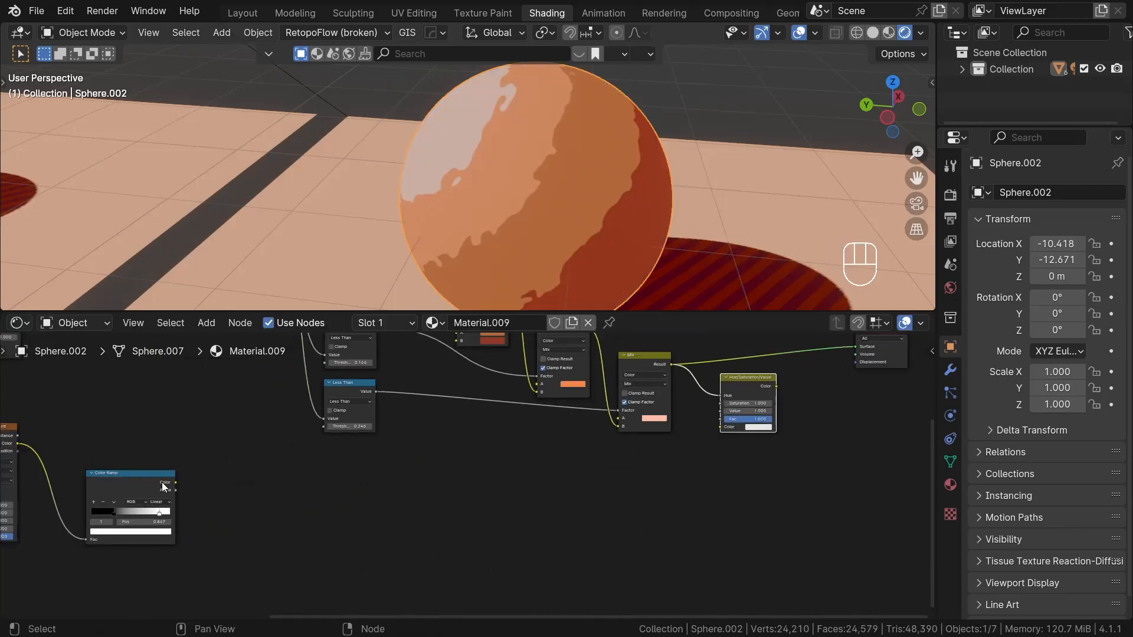
pyautogui.moveTo(164, 485); pyautogui.dragTo(560, 494)
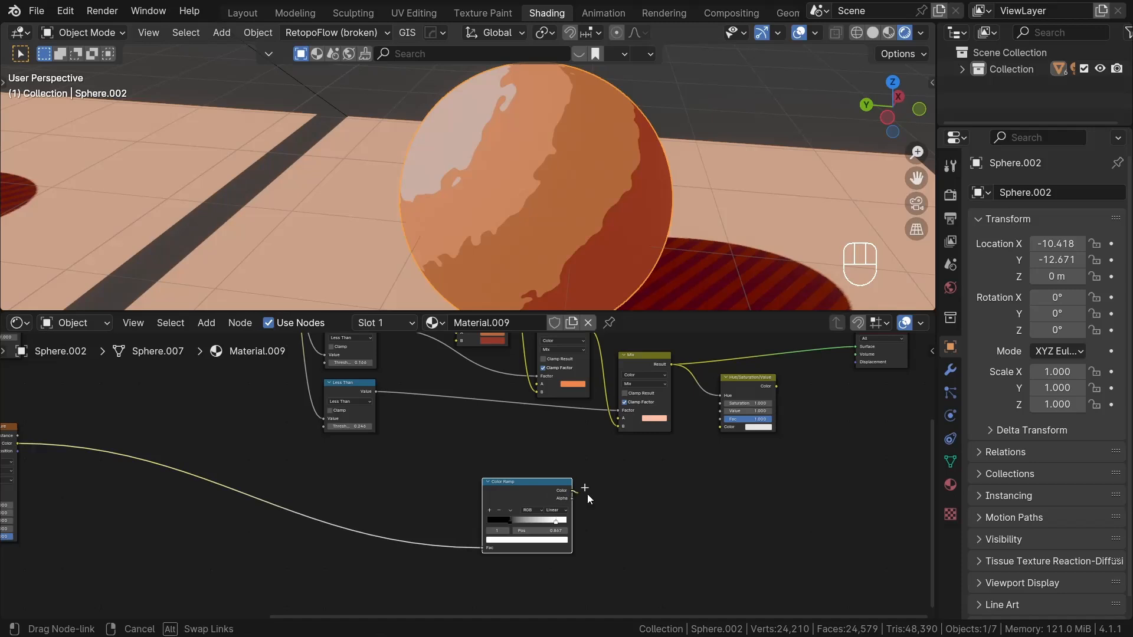
pyautogui.moveTo(718, 456); pyautogui.dragTo(545, 488, button='middle')
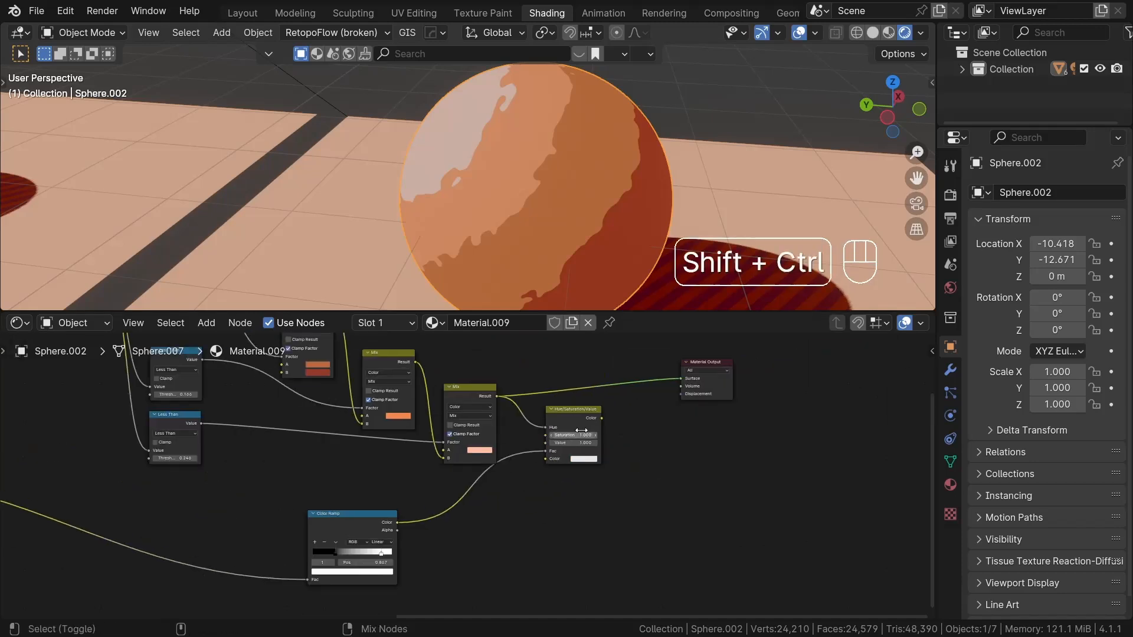
pyautogui.keyDown('ctrl'); pyautogui.keyDown('shift'); pyautogui.click(585, 409); pyautogui.keyUp('shift'); pyautogui.keyUp('ctrl')
pyautogui.scroll(5, 569, 428)
pyautogui.scroll(4, 579, 443)
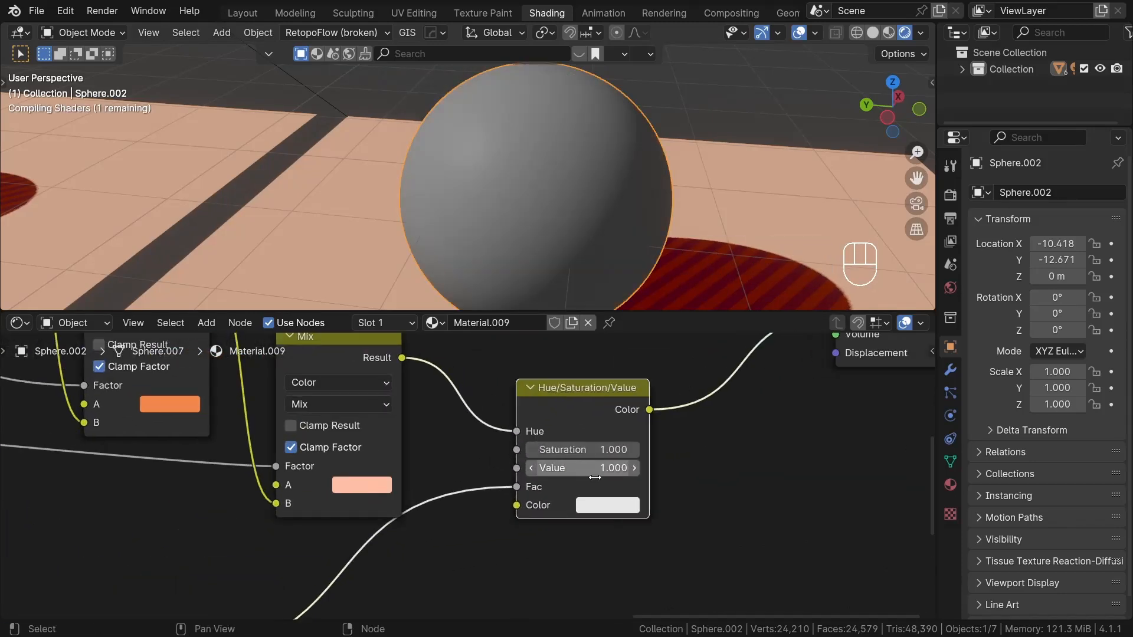
# Step: Reconnect the Mix Result to the Hue/Saturation/Value node's Color and set its Saturation to 1.05 and Value to 0.7
pyautogui.moveTo(491, 414); pyautogui.dragTo(500, 507)
pyautogui.moveTo(501, 507); pyautogui.dragTo(499, 509)
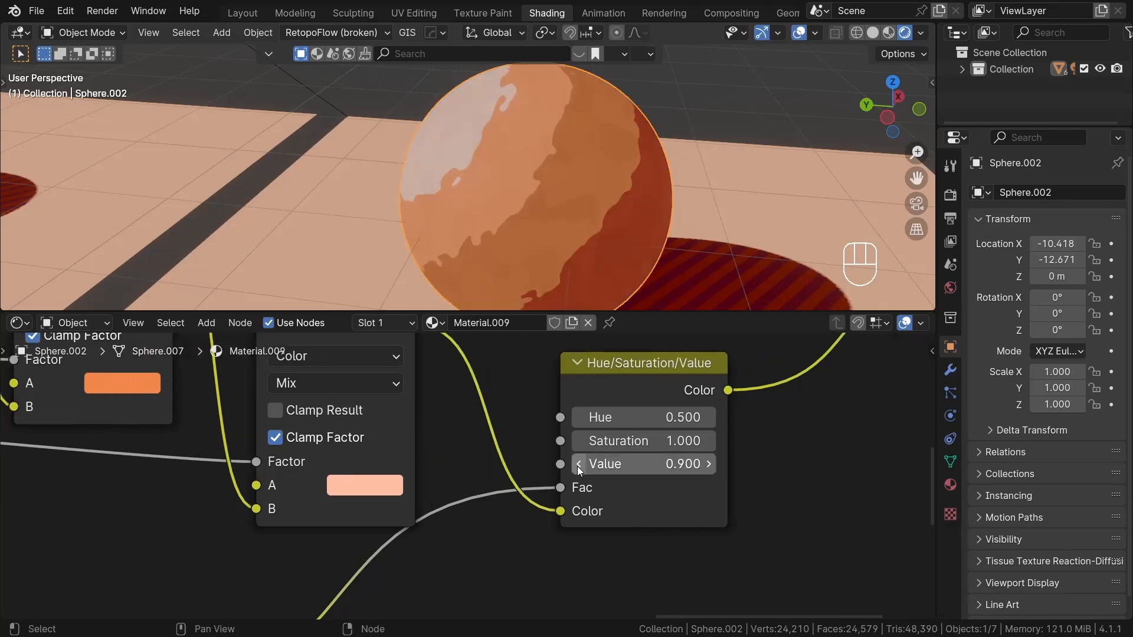
pyautogui.click(578, 466)
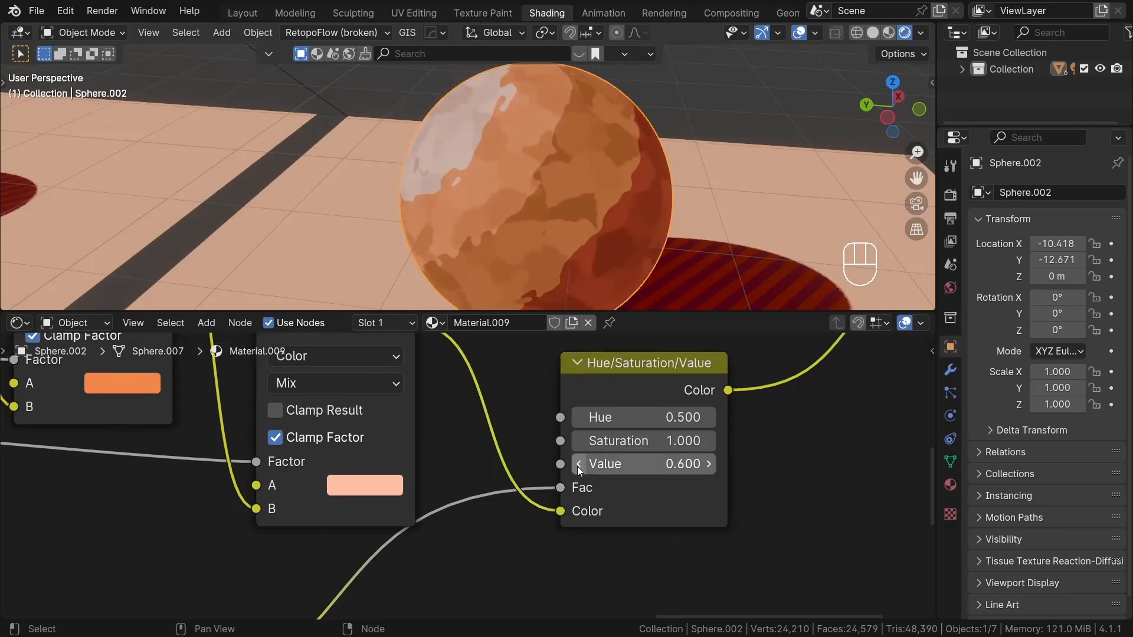
pyautogui.click(709, 441)
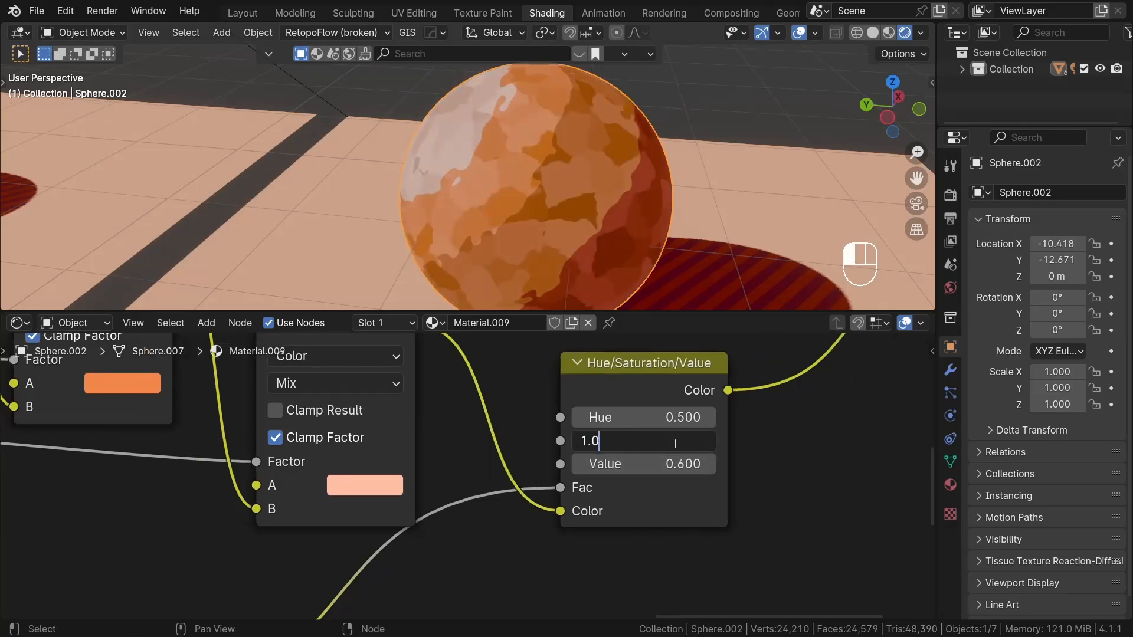
pyautogui.write('5')
pyautogui.press('Return')
pyautogui.click(708, 464)
pyautogui.moveTo(538, 143); pyautogui.dragTo(426, 200, button='middle')
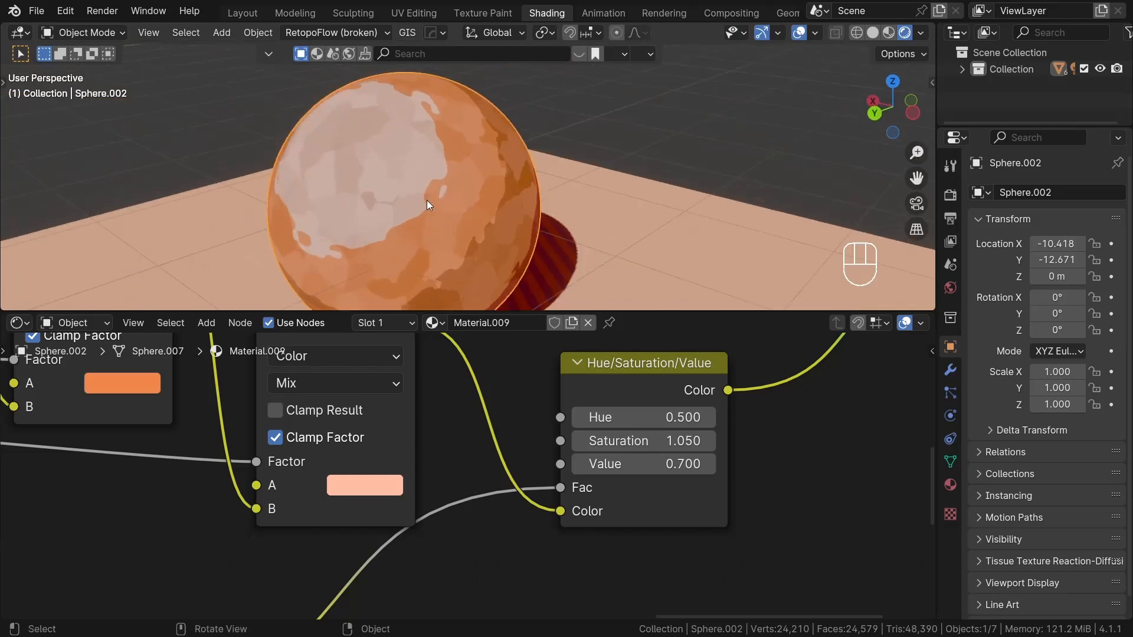
# Step: Set the scale of the Noise Texture distorting the Voronoi cells to 30.7 and adjust the factor of its Mix node
pyautogui.scroll(3, 436, 216)
pyautogui.scroll(-5, 354, 448)
pyautogui.scroll(5, 302, 459)
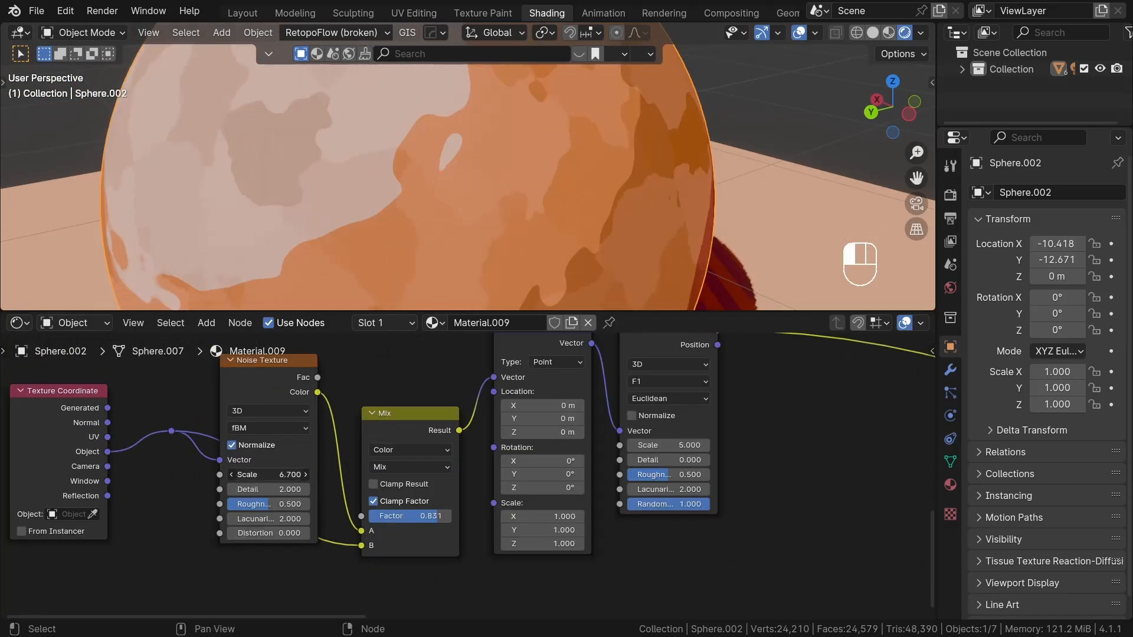
pyautogui.moveTo(268, 474); pyautogui.dragTo(325, 474)
pyautogui.scroll(1, 434, 519)
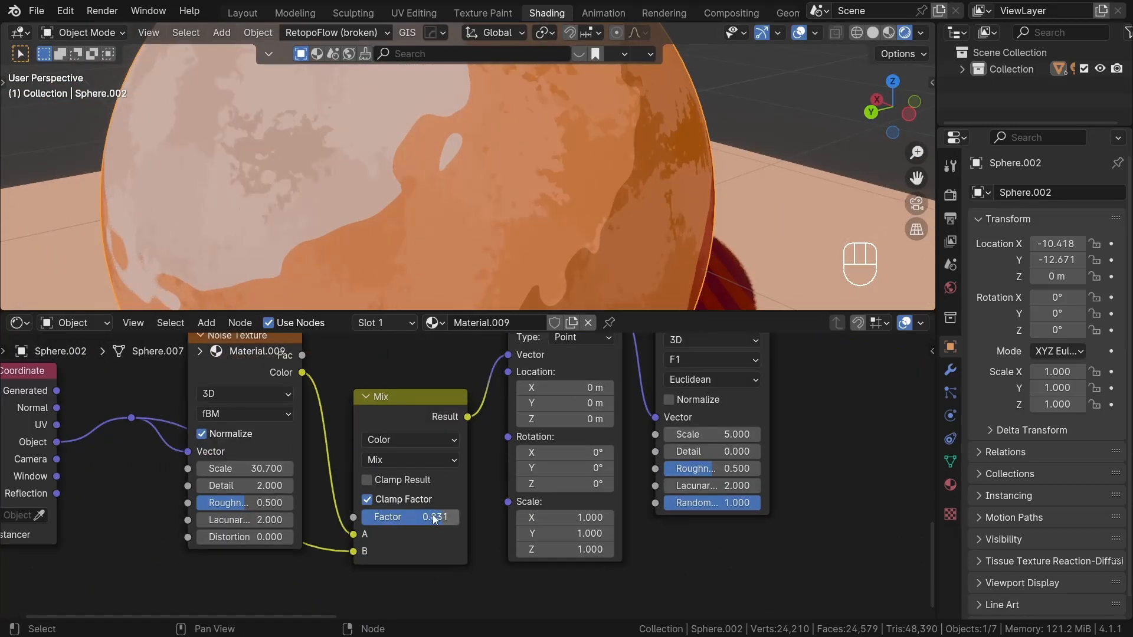
pyautogui.moveTo(434, 519); pyautogui.dragTo(447, 520)
pyautogui.scroll(-4, 593, 196)
pyautogui.moveTo(594, 196); pyautogui.dragTo(632, 193, button='middle')
pyautogui.scroll(-3, 668, 224)
pyautogui.scroll(-4, 410, 476)
pyautogui.scroll(7, 348, 485)
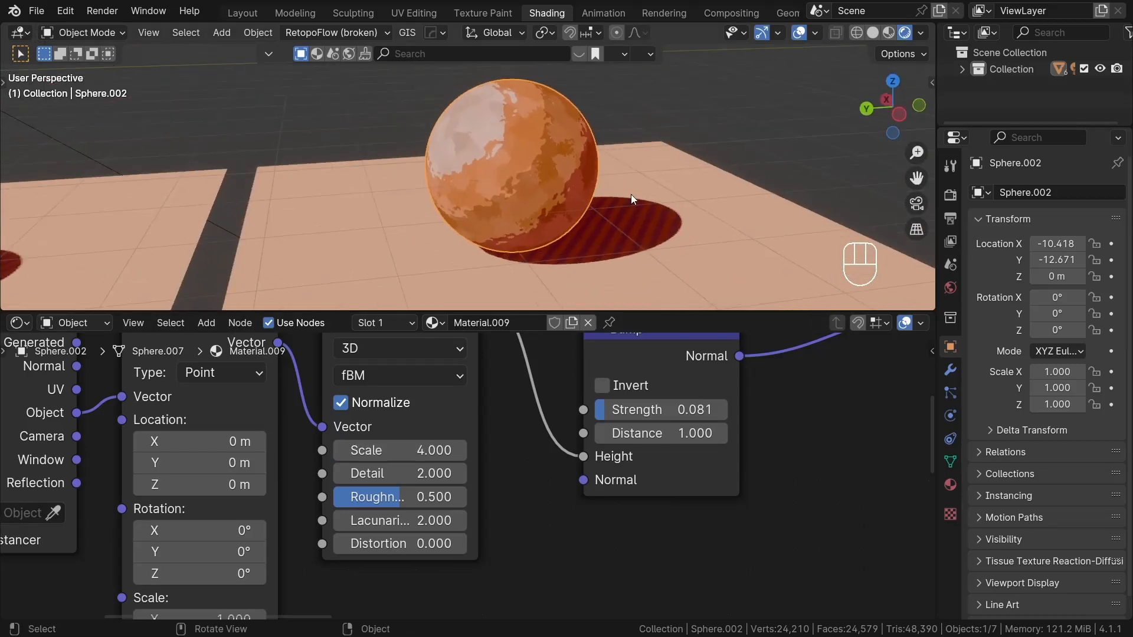
# Step: Move the node chain from Texture Coordinate to Voronoi Texture beneath the noise bump nodes
pyautogui.scroll(-5, 365, 502)
pyautogui.moveTo(358, 528); pyautogui.dragTo(74, 436)
pyautogui.press('g')
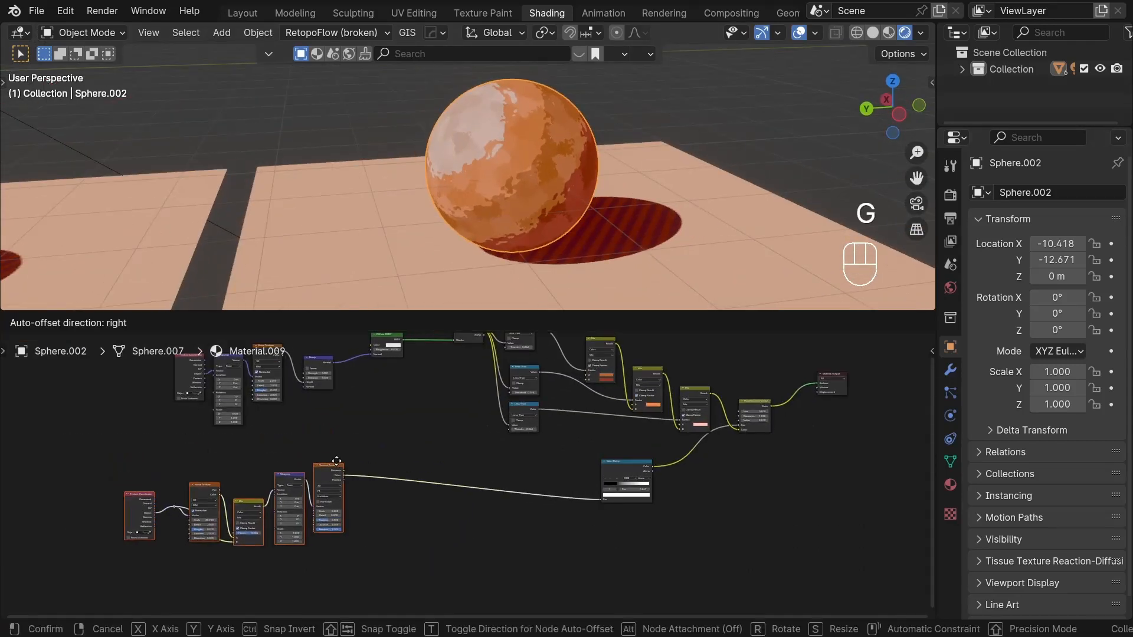
pyautogui.click(336, 461)
# Step: Duplicate the Bump node into the link before the Diffuse BSDF and feed the Voronoi Texture into its Height
pyautogui.scroll(4, 334, 406)
pyautogui.click(454, 441)
pyautogui.hotkey('shift', 'd')
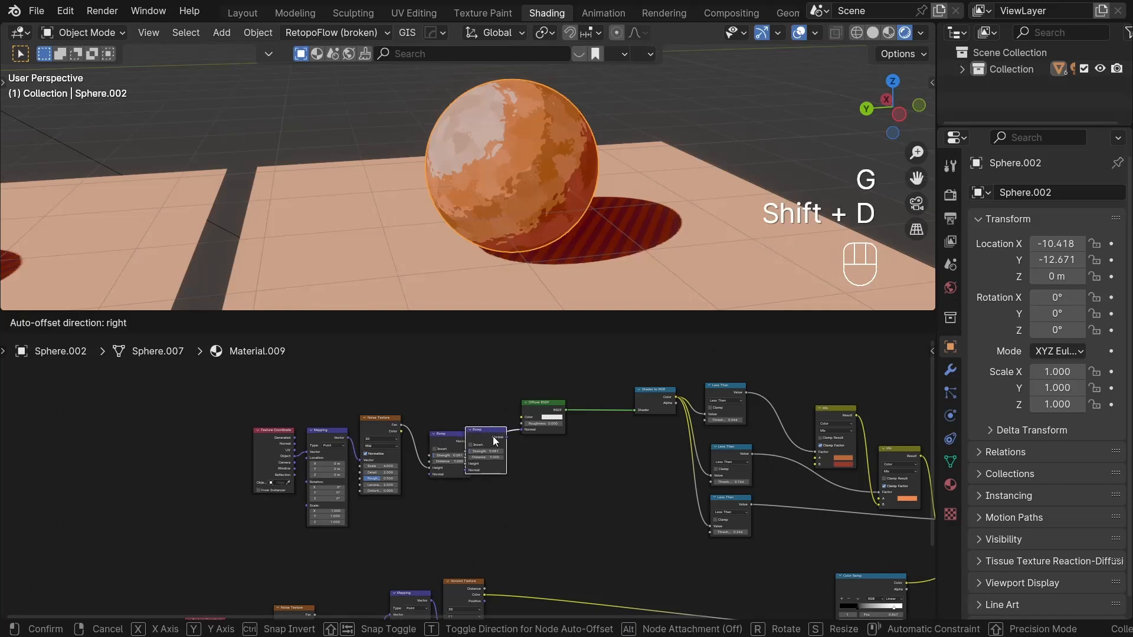
pyautogui.click(496, 444)
pyautogui.scroll(3, 500, 549)
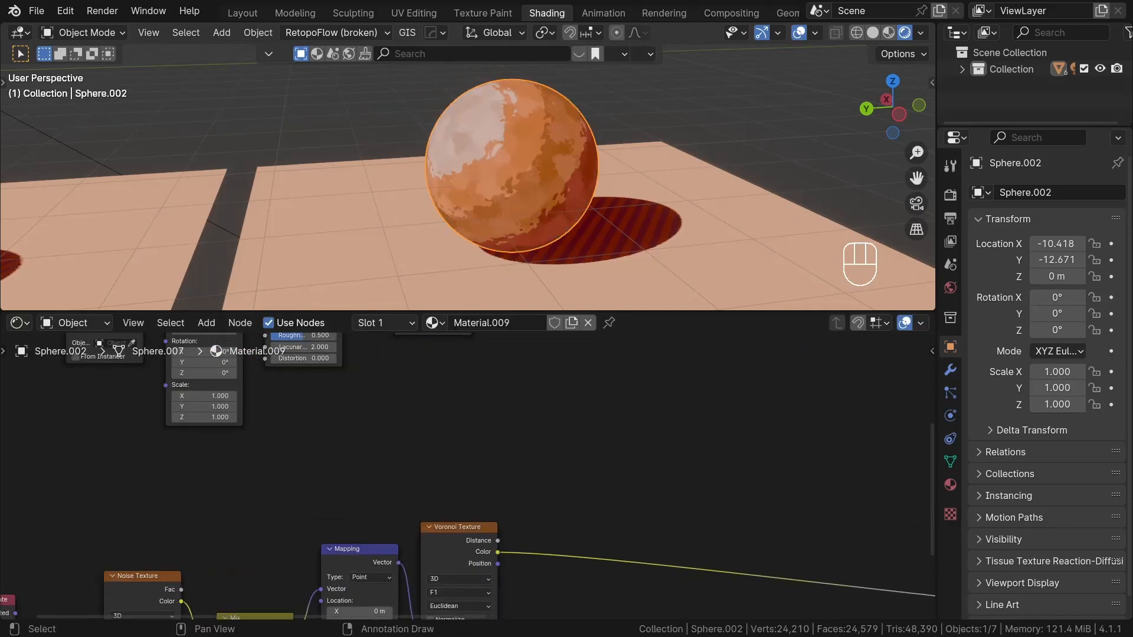
pyautogui.moveTo(503, 551); pyautogui.dragTo(531, 443)
pyautogui.scroll(4, 515, 153)
pyautogui.scroll(-3, 525, 187)
pyautogui.scroll(3, 557, 404)
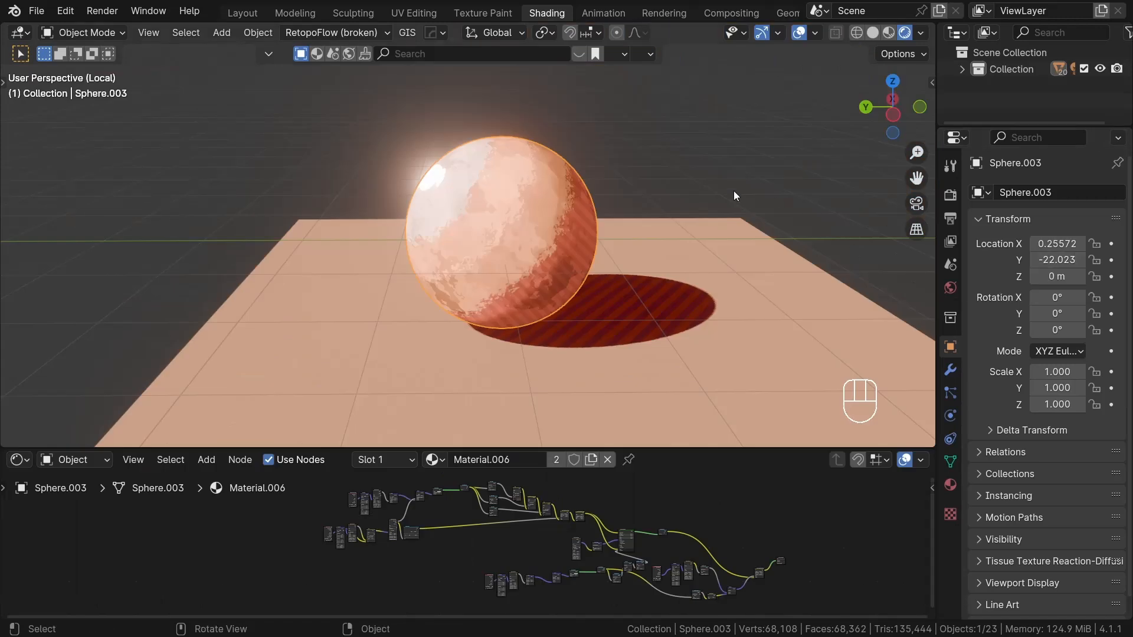
pyautogui.moveTo(734, 190); pyautogui.dragTo(575, 189, button='middle')
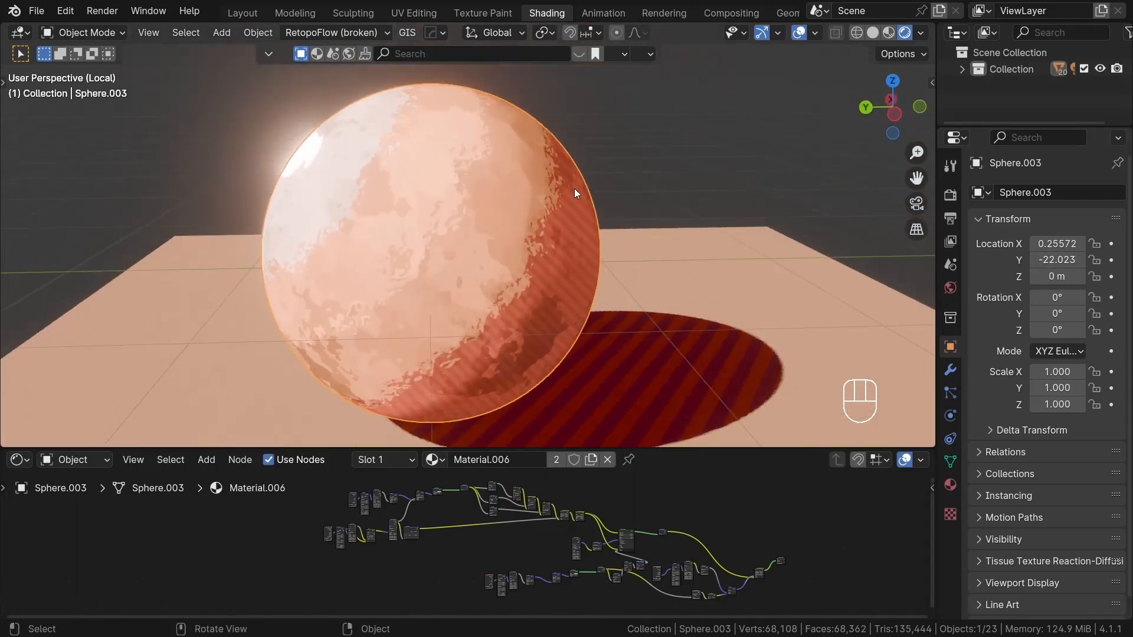
pyautogui.moveTo(468, 194); pyautogui.dragTo(328, 171, button='middle')
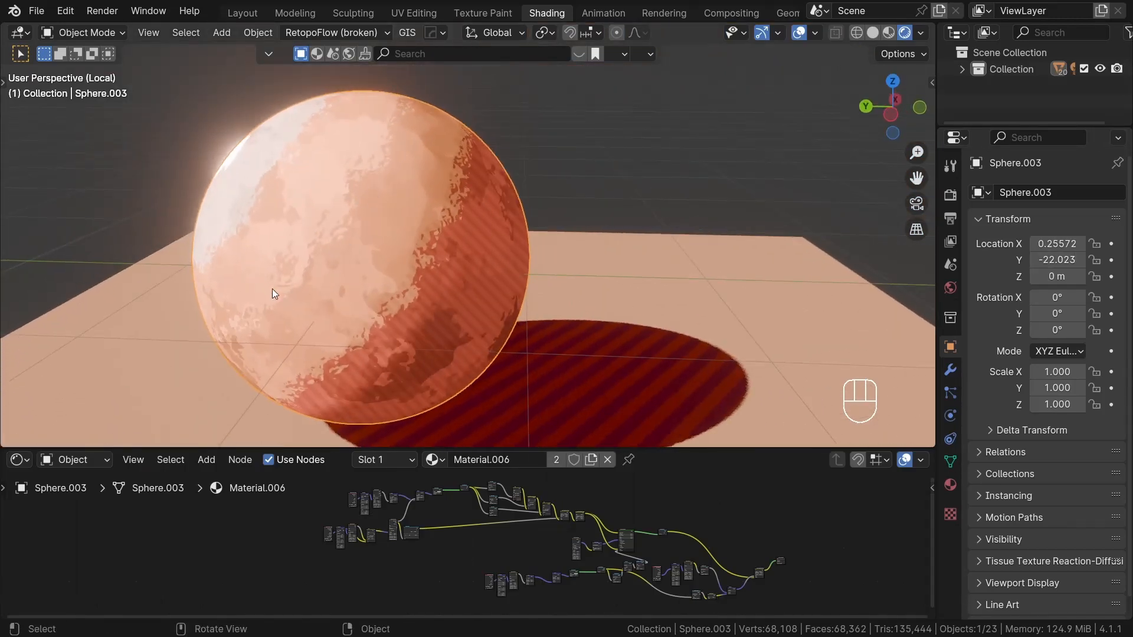
pyautogui.moveTo(419, 294)
pyautogui.mouseDown(button='middle')
pyautogui.moveTo(486, 294)
pyautogui.moveTo(431, 289)
pyautogui.mouseUp(button='middle')
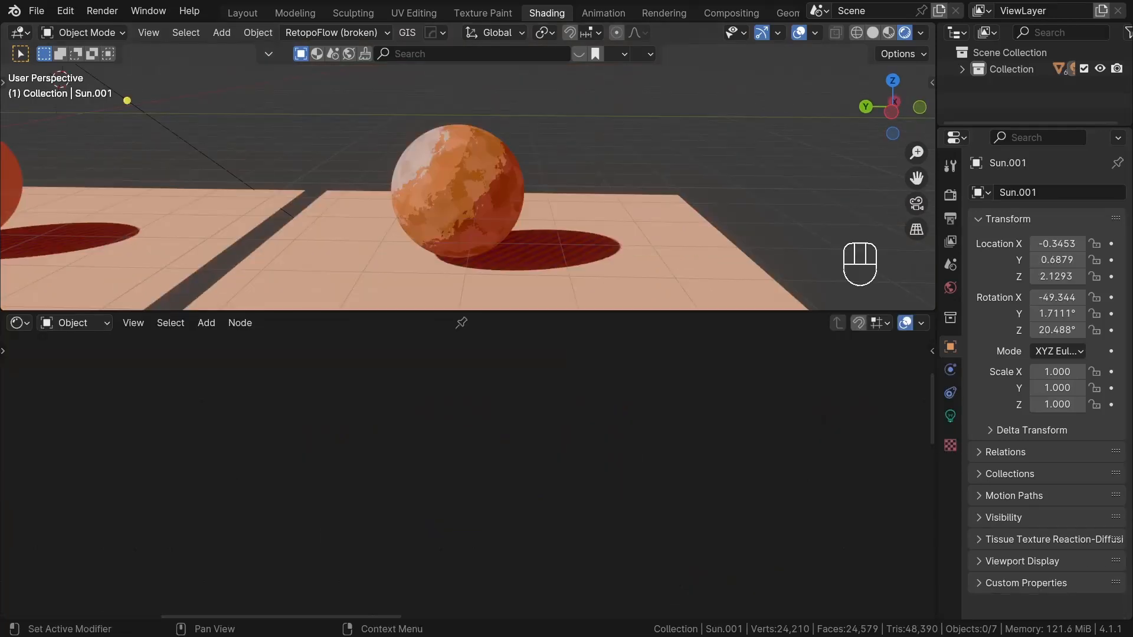
# Step: Duplicate the painterly sphere together with its ground plane and place the copy along Y, with the sphere at about Y -21 m
pyautogui.scroll(-3, 571, 189)
pyautogui.moveTo(571, 189); pyautogui.dragTo(557, 220, button='middle')
pyautogui.click(563, 220)
pyautogui.keyDown('shift'); pyautogui.click(538, 198); pyautogui.keyUp('shift')
pyautogui.scroll(-3, 472, 183)
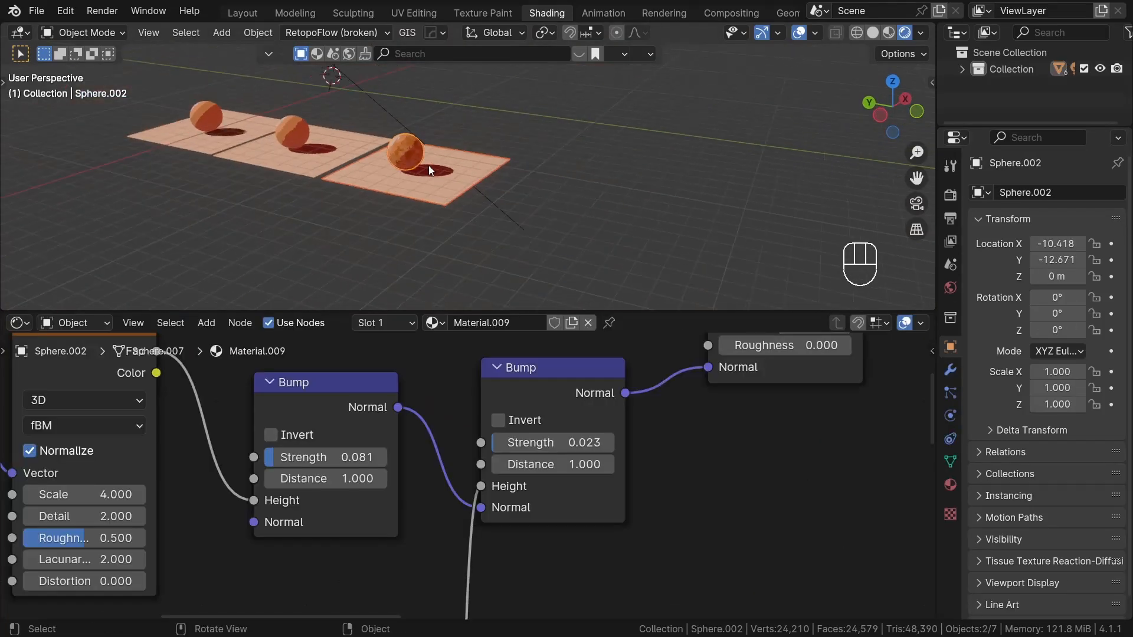
pyautogui.moveTo(433, 169); pyautogui.dragTo(507, 174, button='middle')
pyautogui.hotkey('shift', 'd')
pyautogui.hotkey('shift', 'y')
pyautogui.press('y')
pyautogui.click(685, 193)
pyautogui.click(684, 193)
pyautogui.scroll(4, 567, 162)
pyautogui.moveTo(581, 159); pyautogui.dragTo(546, 155, button='middle')
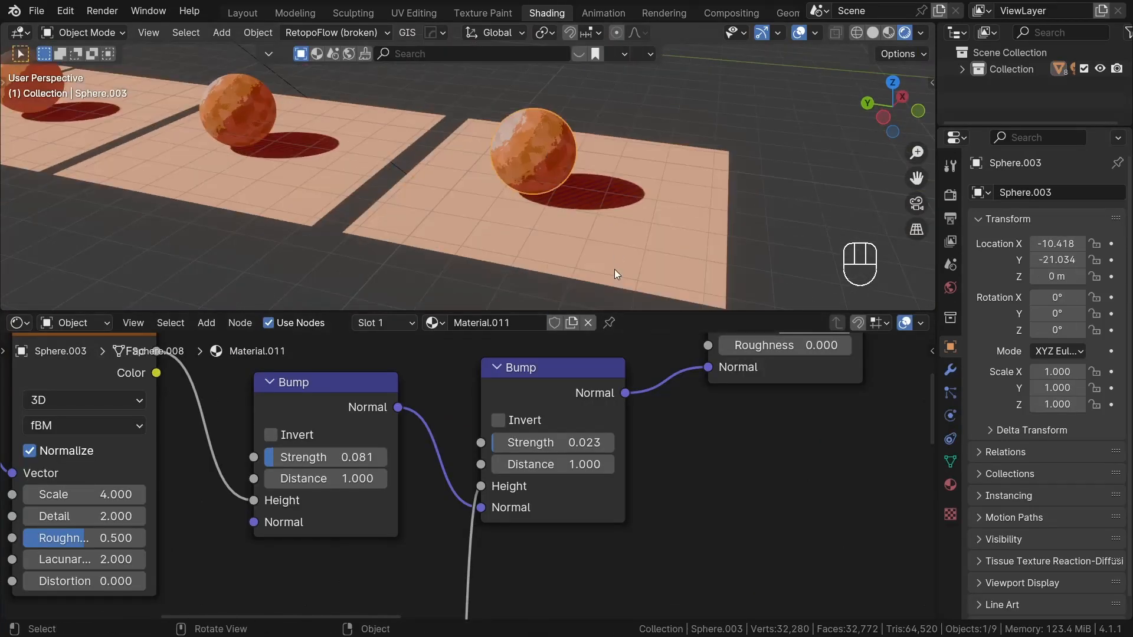
# Step: Add a Principled BSDF between the Hue/Saturation/Value node and the Material Output of the new sphere's material
pyautogui.hotkey('shift', 'a')
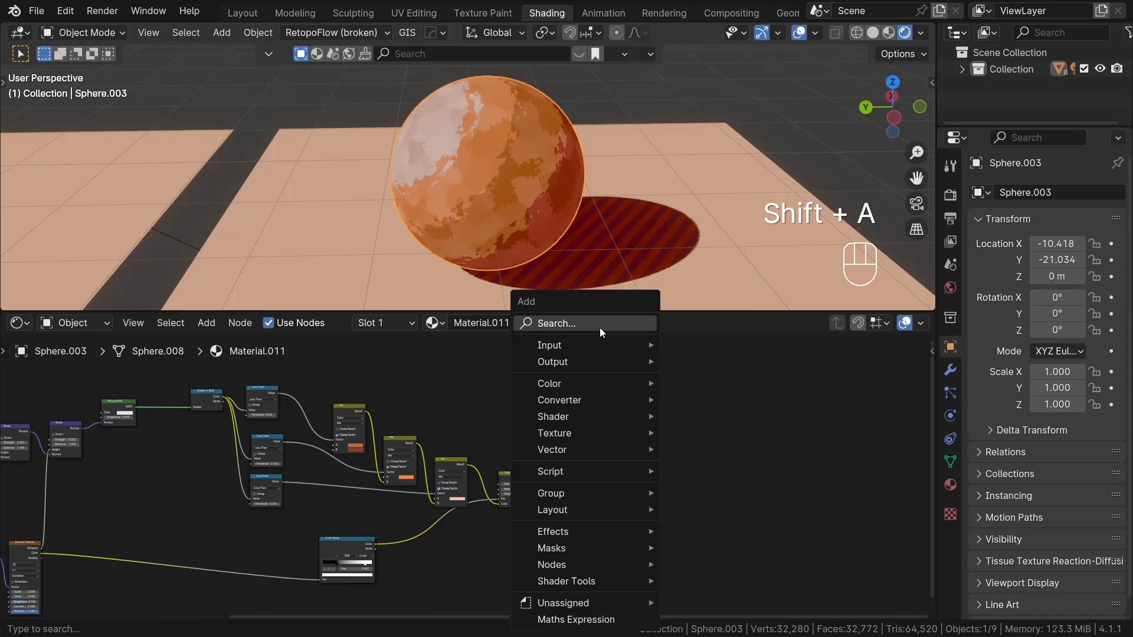
pyautogui.click(599, 327)
pyautogui.write('p')
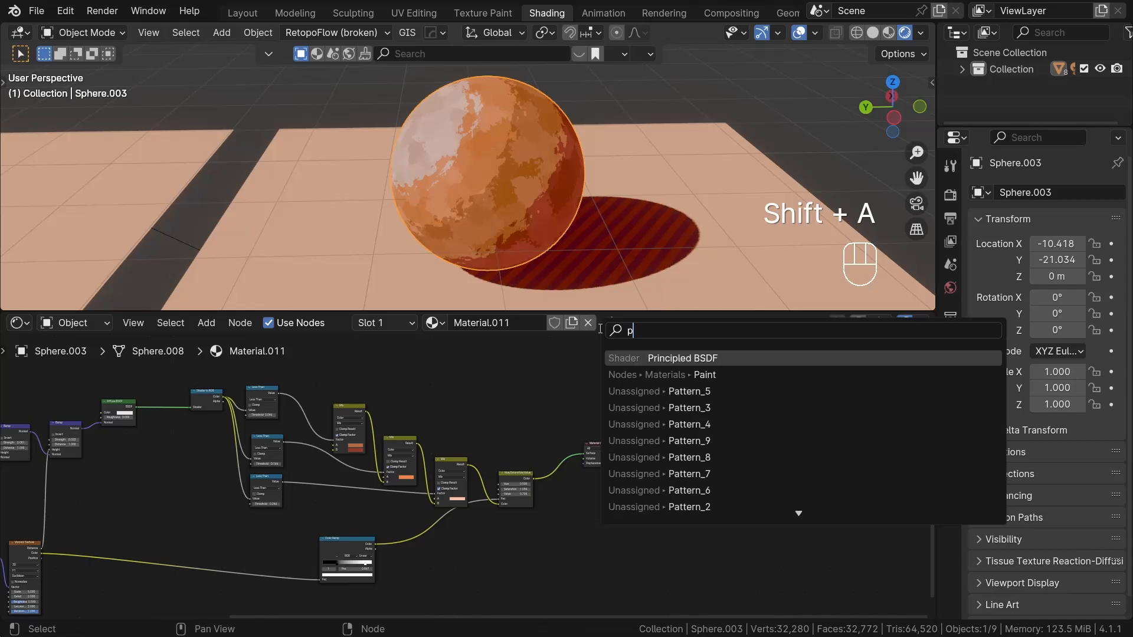
pyautogui.write('ri')
pyautogui.press('Return')
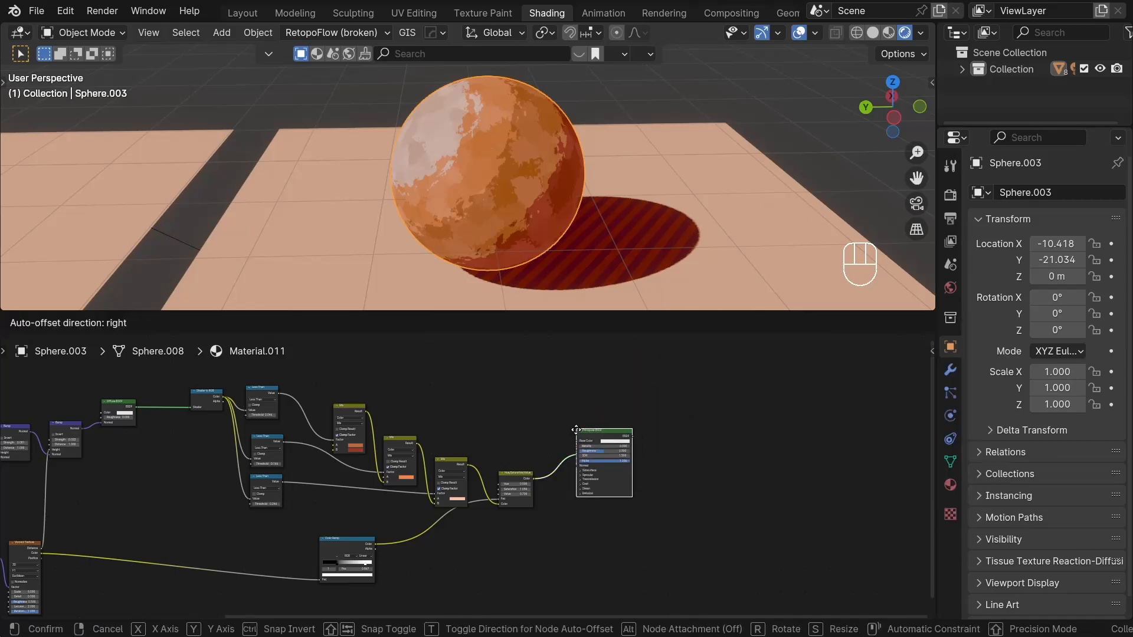
pyautogui.click(590, 456)
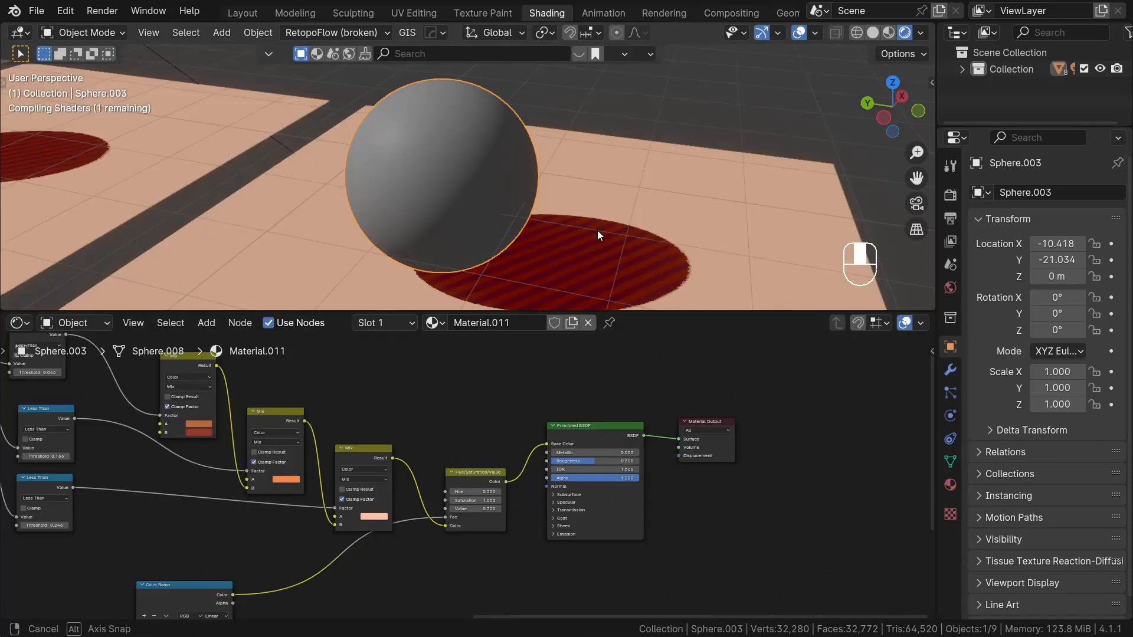
# Step: Move the Principled BSDF and Material Output farther from the Hue/Saturation/Value node to make room for more nodes
pyautogui.moveTo(597, 230); pyautogui.dragTo(583, 334, button='middle')
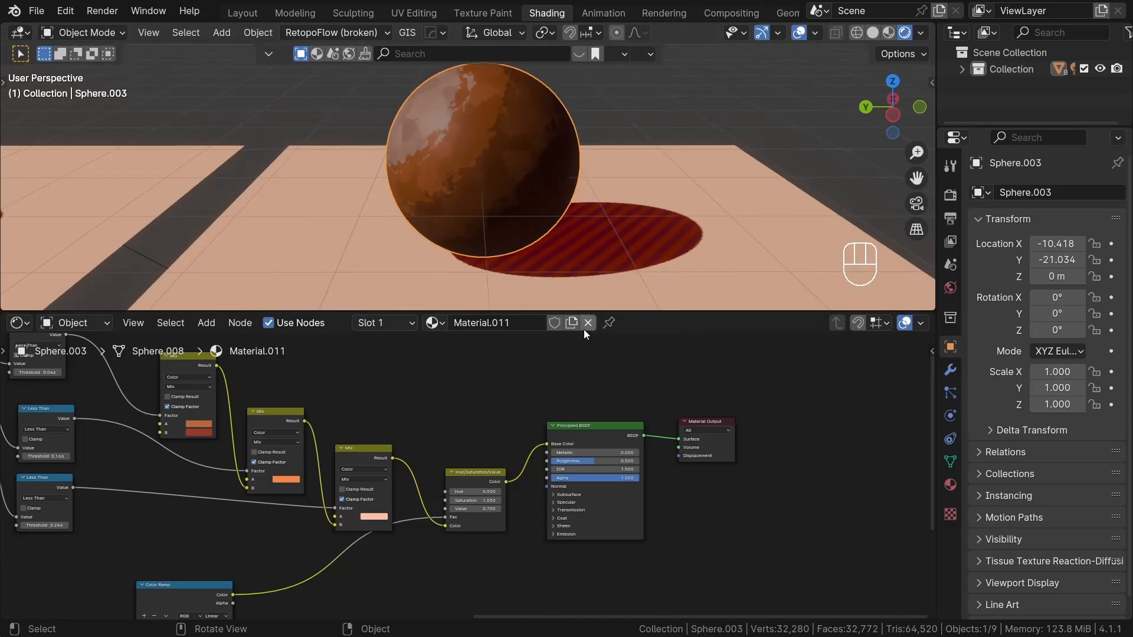
pyautogui.scroll(2, 596, 508)
pyautogui.scroll(-2, 569, 502)
pyautogui.moveTo(717, 493); pyautogui.dragTo(592, 420)
pyautogui.press('g')
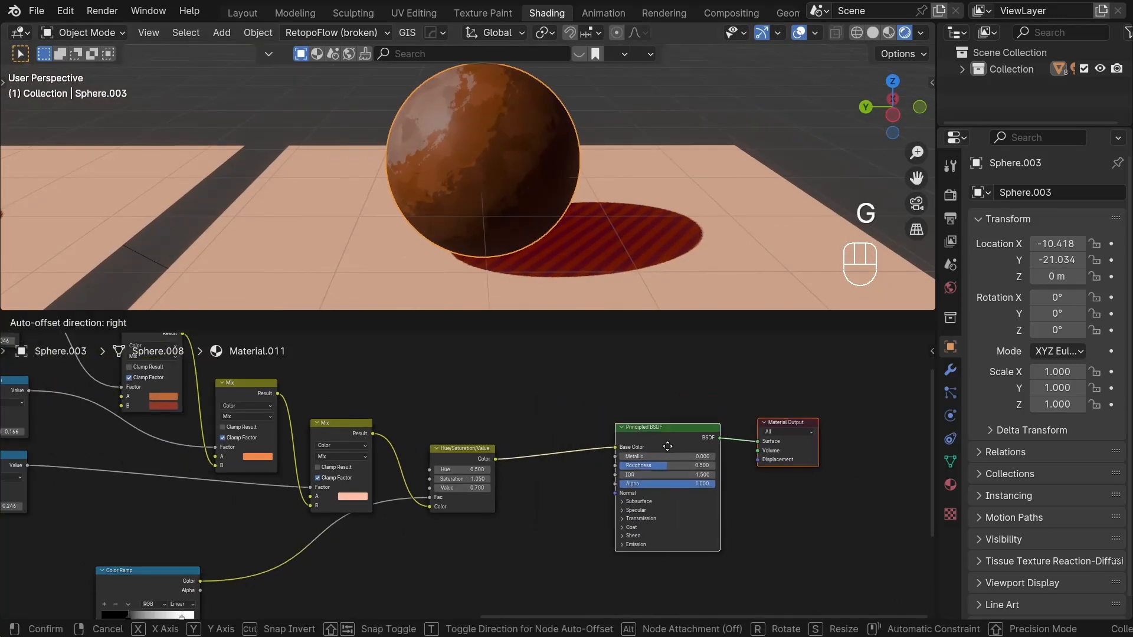
pyautogui.click(698, 446)
# Step: Add a Voronoi Texture node below the Hue/Saturation/Value node and preview it on the sphere
pyautogui.moveTo(508, 558); pyautogui.dragTo(509, 440, button='middle')
pyautogui.hotkey('shift', 'a')
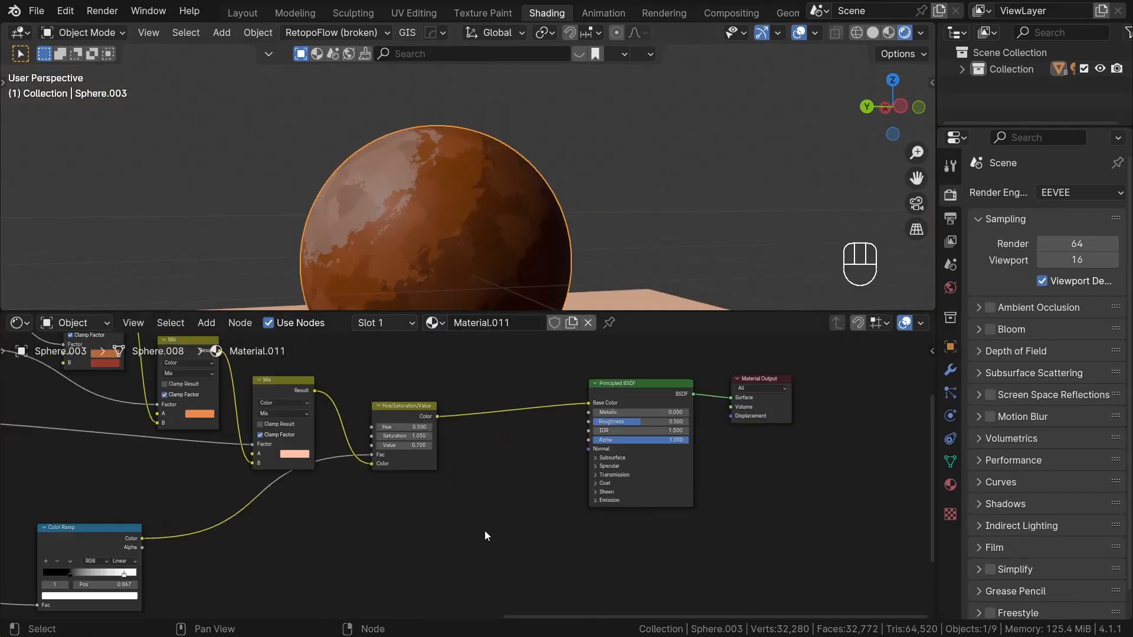
pyautogui.scroll(1, 484, 530)
pyautogui.hotkey('shift', 'a')
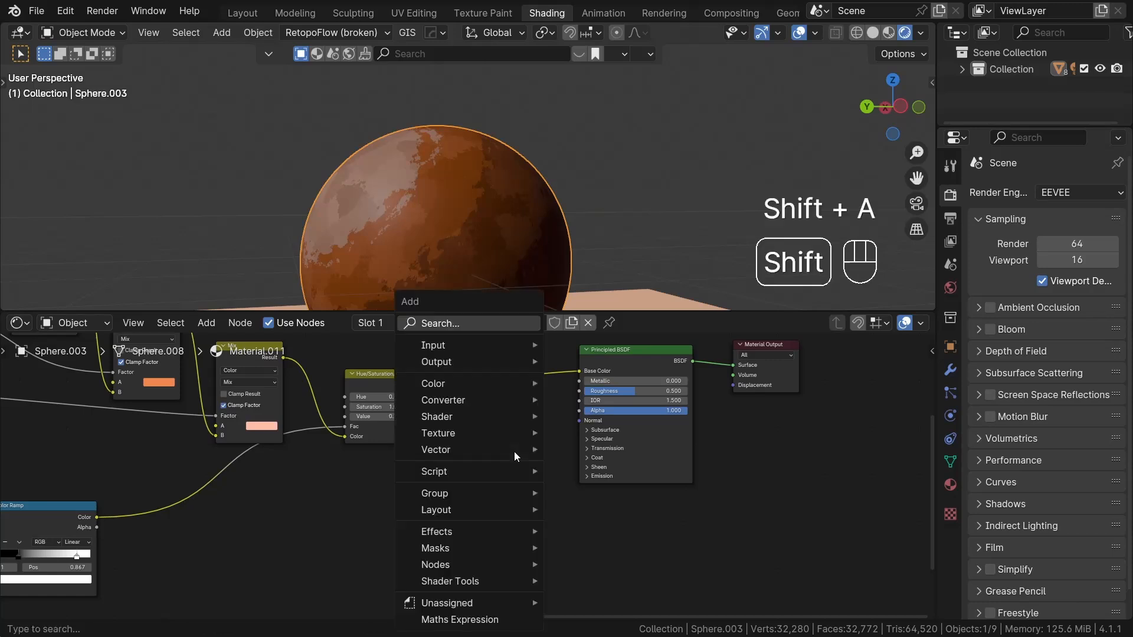
pyautogui.click(482, 327)
pyautogui.write('voro')
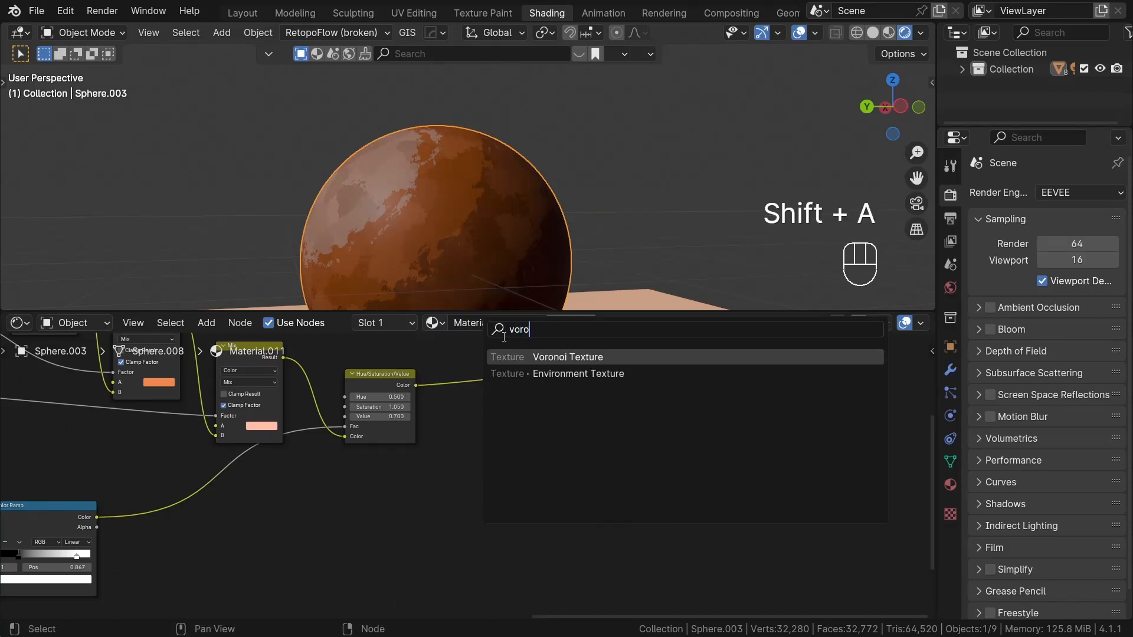
pyautogui.press('Return')
pyautogui.click(381, 506)
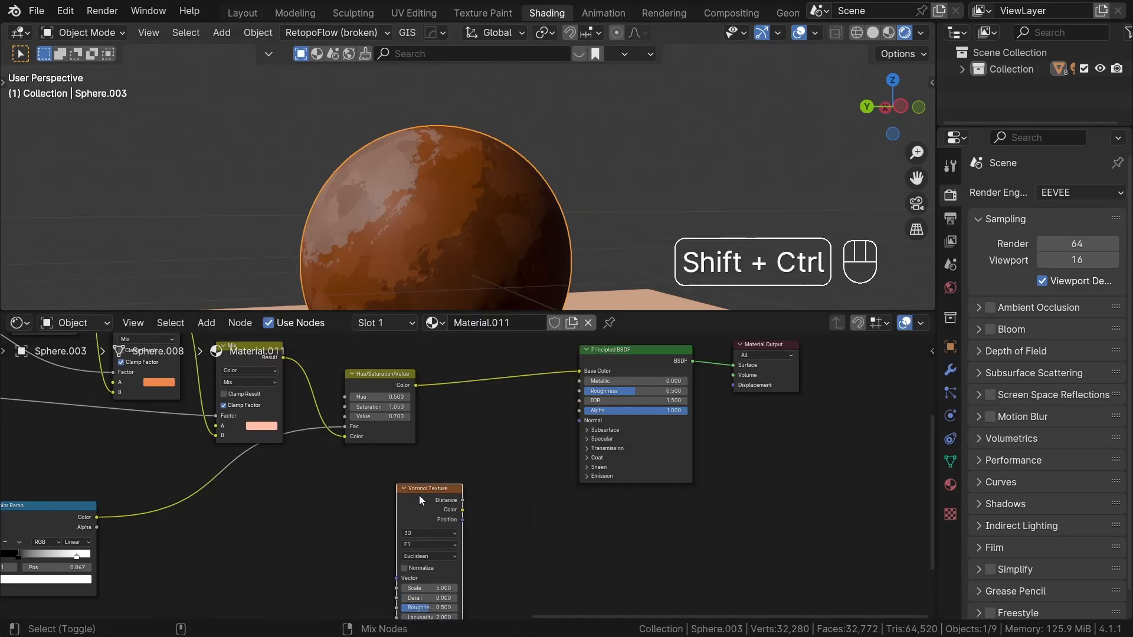
pyautogui.keyDown('ctrl'); pyautogui.keyDown('shift'); pyautogui.click(418, 495); pyautogui.keyUp('shift'); pyautogui.keyUp('ctrl')
# Step: Set the new Voronoi Texture's scale to 7.2 and its feature output to Smooth F1
pyautogui.moveTo(474, 254); pyautogui.dragTo(465, 260, button='middle')
pyautogui.scroll(6, 450, 578)
pyautogui.moveTo(450, 580); pyautogui.dragTo(463, 498, button='middle')
pyautogui.moveTo(463, 506); pyautogui.dragTo(511, 506)
pyautogui.scroll(1, 501, 481)
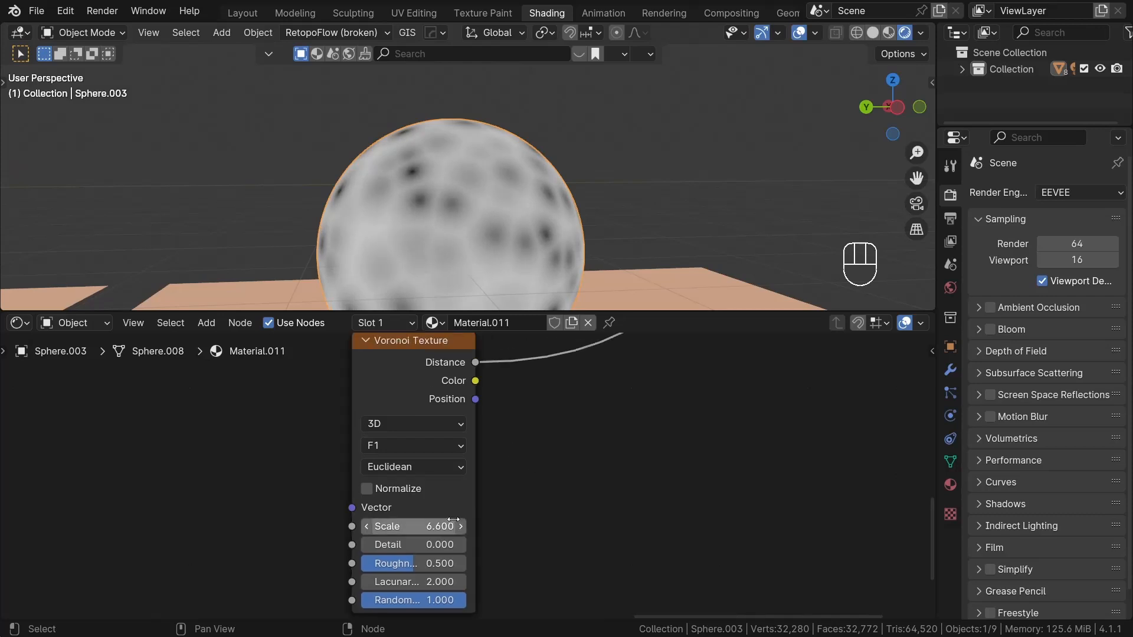
pyautogui.click(415, 446)
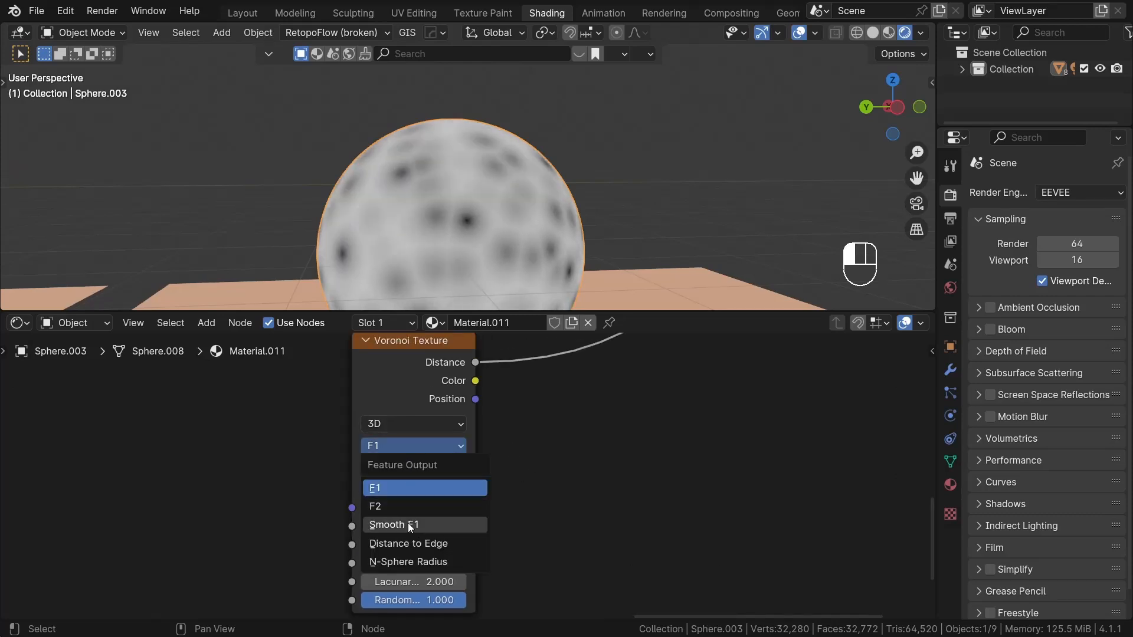
pyautogui.click(408, 524)
# Step: Preview the new Voronoi Texture's Position output on the sphere
pyautogui.scroll(-5, 564, 444)
pyautogui.keyDown('ctrl'); pyautogui.keyDown('shift'); pyautogui.click(459, 392); pyautogui.keyUp('shift'); pyautogui.keyUp('ctrl')
pyautogui.keyDown('ctrl'); pyautogui.keyDown('shift'); pyautogui.click(459, 392); pyautogui.keyUp('shift'); pyautogui.keyUp('ctrl')
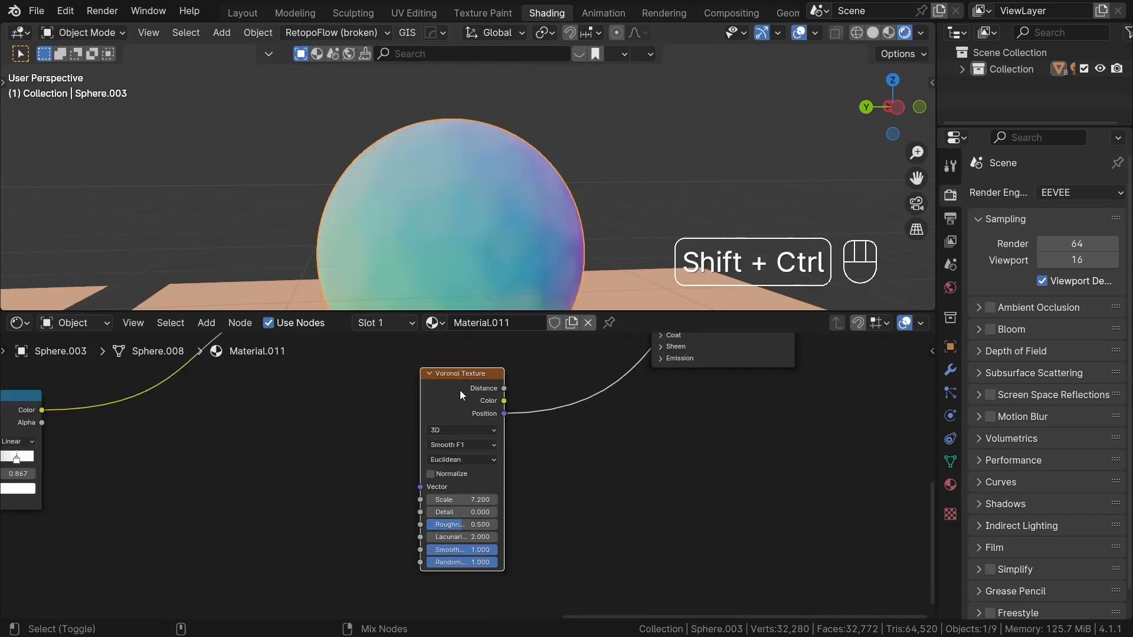
pyautogui.moveTo(469, 255); pyautogui.dragTo(431, 258, button='middle')
pyautogui.moveTo(594, 415); pyautogui.dragTo(381, 437, button='middle')
pyautogui.scroll(-2, 295, 439)
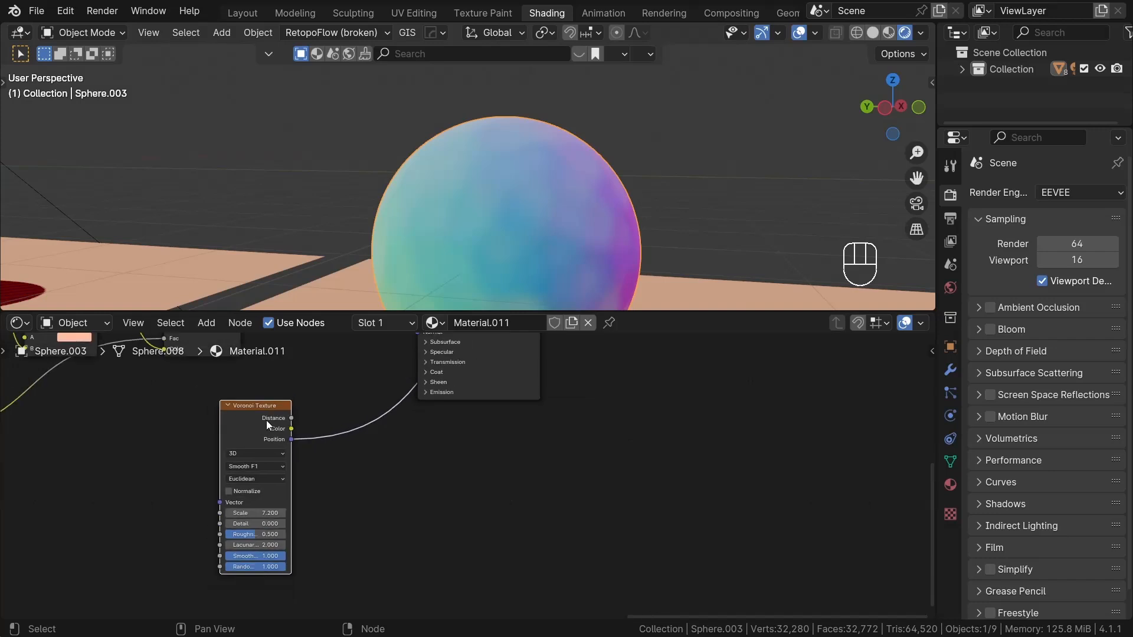
# Step: Shift the Voronoi Texture aside and add a Normal Map node beside it, linked from the Position output
pyautogui.moveTo(266, 422); pyautogui.dragTo(264, 474)
pyautogui.write('norm')
pyautogui.click(317, 479)
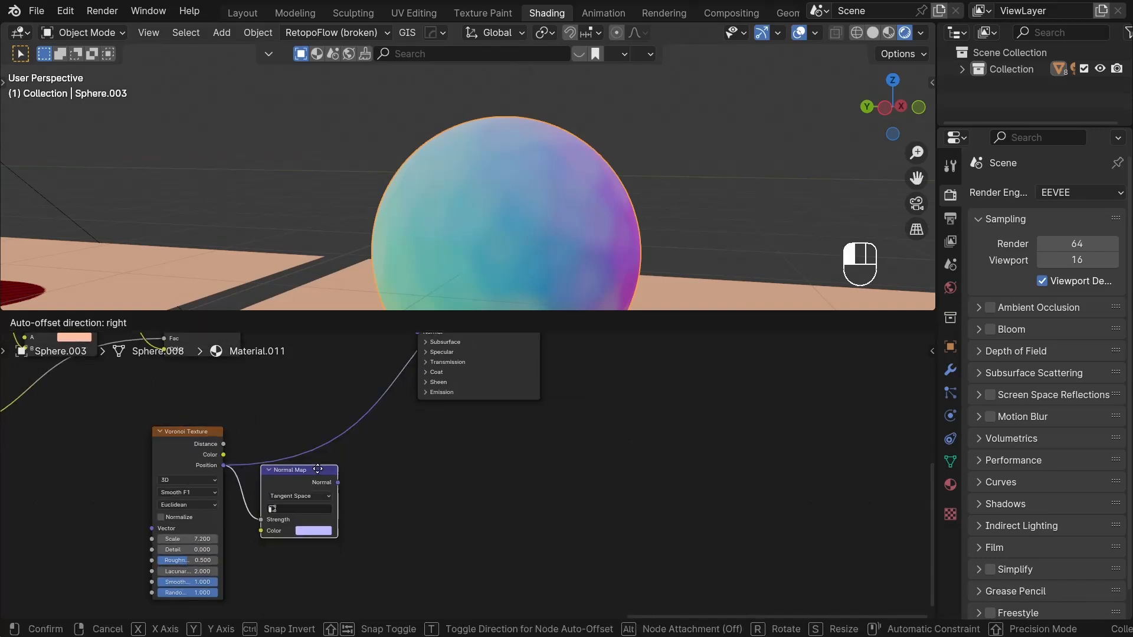
pyautogui.click(317, 469)
# Step: Set the Normal Map to Object Space and move the Voronoi Position link to its Color input
pyautogui.scroll(3, 250, 502)
pyautogui.click(283, 479)
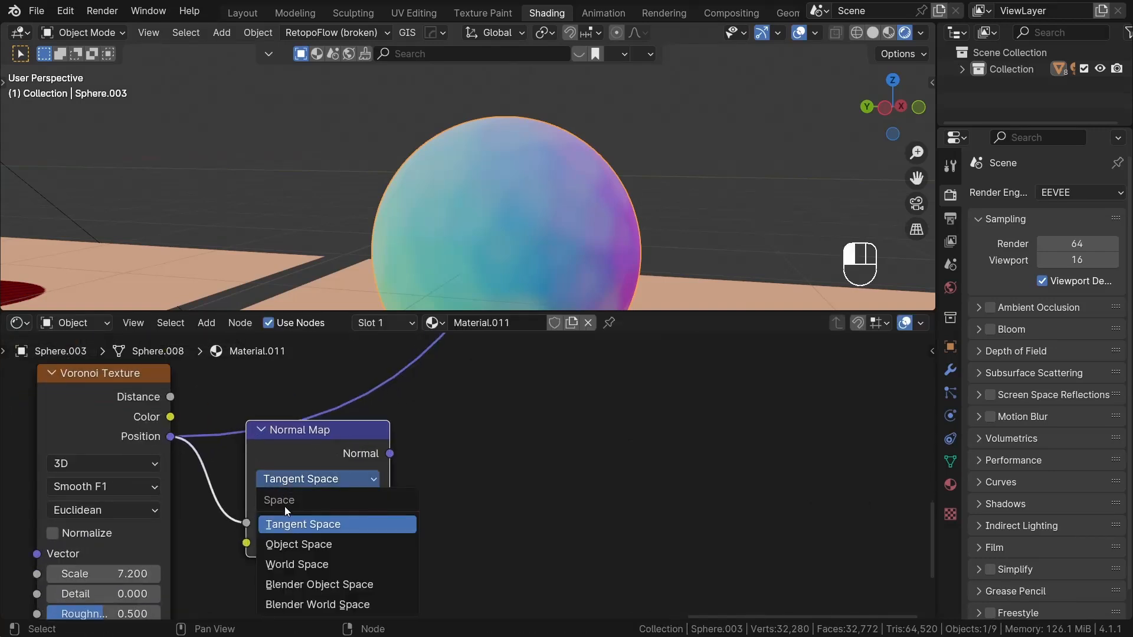
pyautogui.click(289, 548)
pyautogui.moveTo(247, 500); pyautogui.dragTo(248, 521)
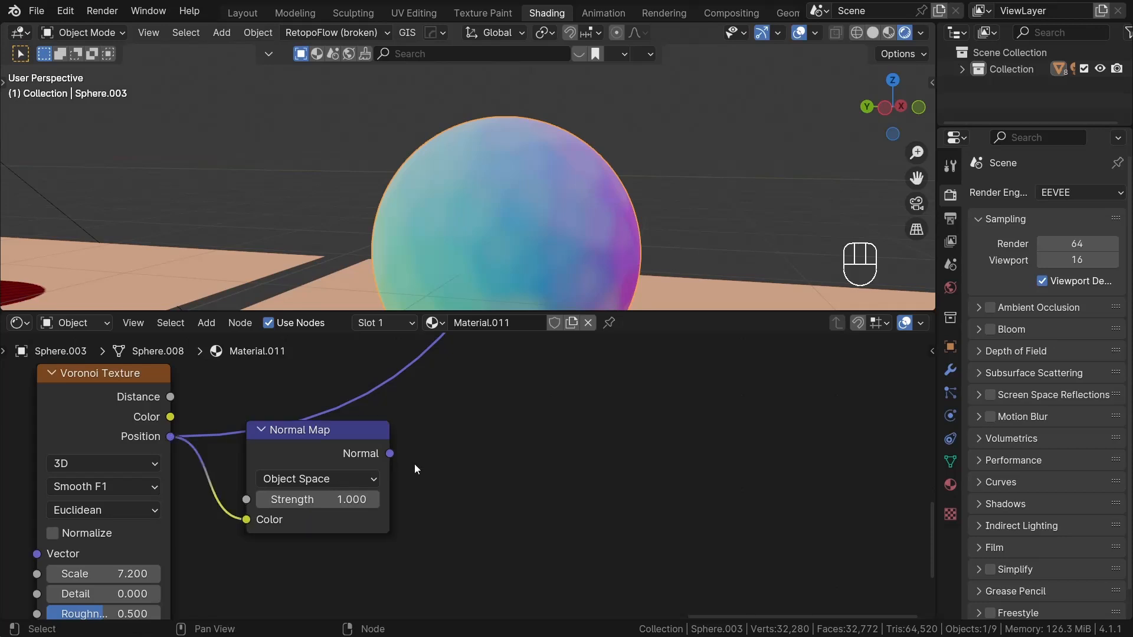
# Step: Connect the Normal Map to the Principled BSDF's Normal input and reconnect the Principled BSDF to the Material Output
pyautogui.scroll(-2, 414, 469)
pyautogui.moveTo(405, 501); pyautogui.dragTo(504, 433)
pyautogui.moveTo(451, 424); pyautogui.dragTo(342, 439, button='middle')
pyautogui.keyDown('ctrl'); pyautogui.keyDown('shift'); pyautogui.click(470, 366); pyautogui.keyUp('shift'); pyautogui.keyUp('ctrl')
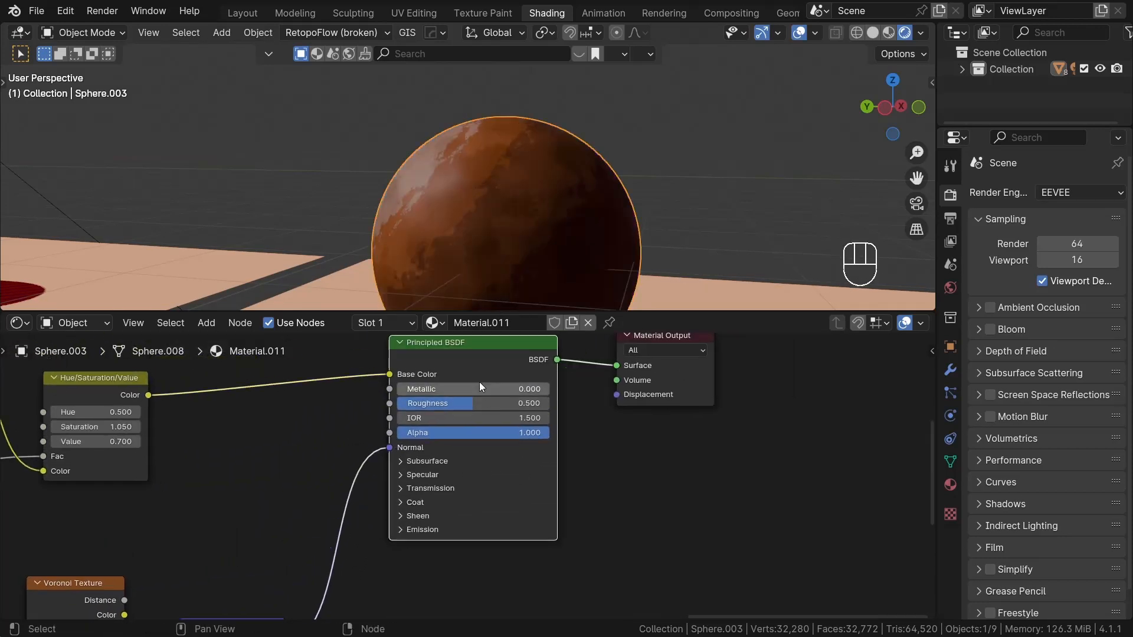
pyautogui.scroll(3, 490, 226)
pyautogui.moveTo(491, 224)
pyautogui.mouseDown(button='middle')
pyautogui.moveTo(505, 237)
pyautogui.moveTo(497, 220)
pyautogui.mouseUp(button='middle')
pyautogui.scroll(-3, 406, 489)
pyautogui.moveTo(378, 537); pyautogui.dragTo(513, 413, button='middle')
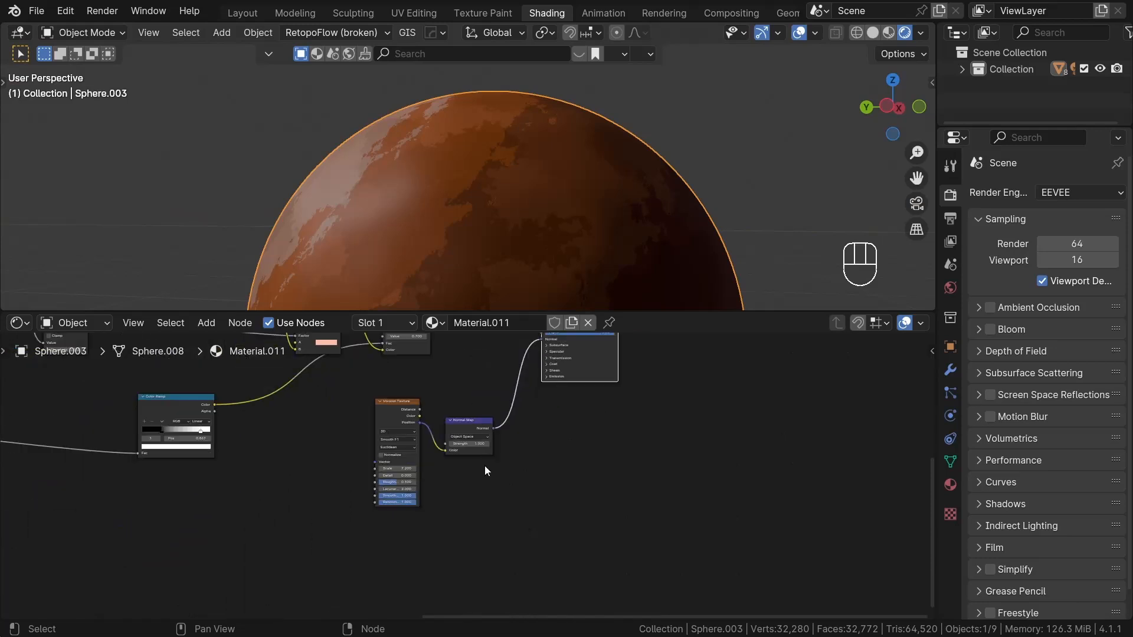
# Step: Lower the Smoothness of the Voronoi Texture that feeds the Normal Map and check the sphere's shading
pyautogui.scroll(5, 398, 486)
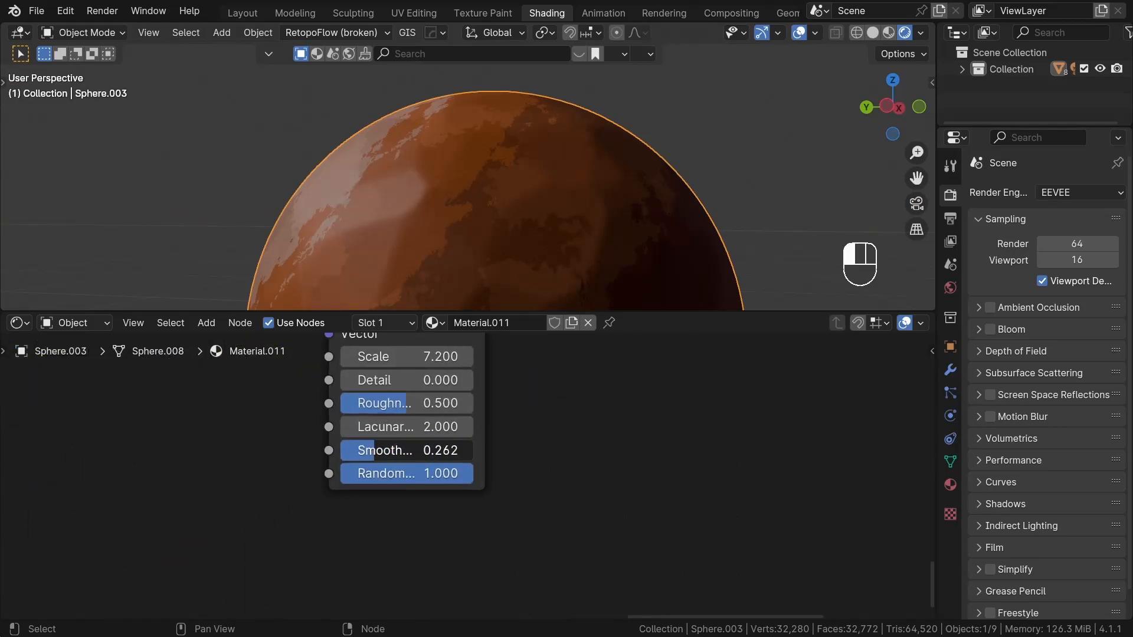
pyautogui.moveTo(468, 190); pyautogui.dragTo(538, 168, button='middle')
pyautogui.scroll(-2, 646, 198)
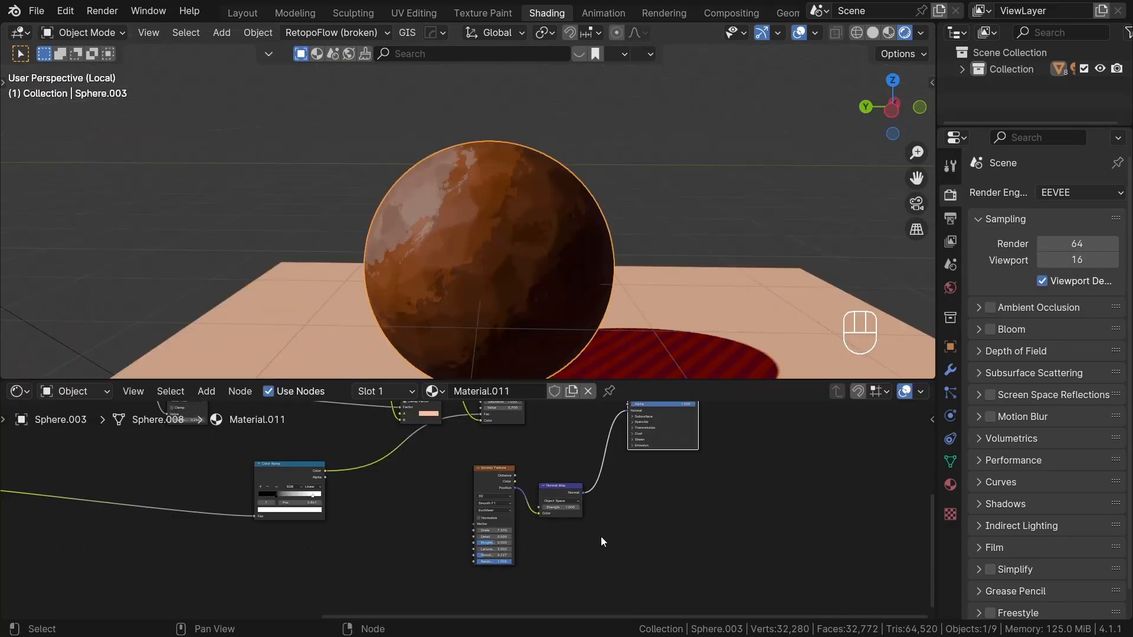
pyautogui.scroll(-2, 601, 537)
pyautogui.scroll(2, 427, 488)
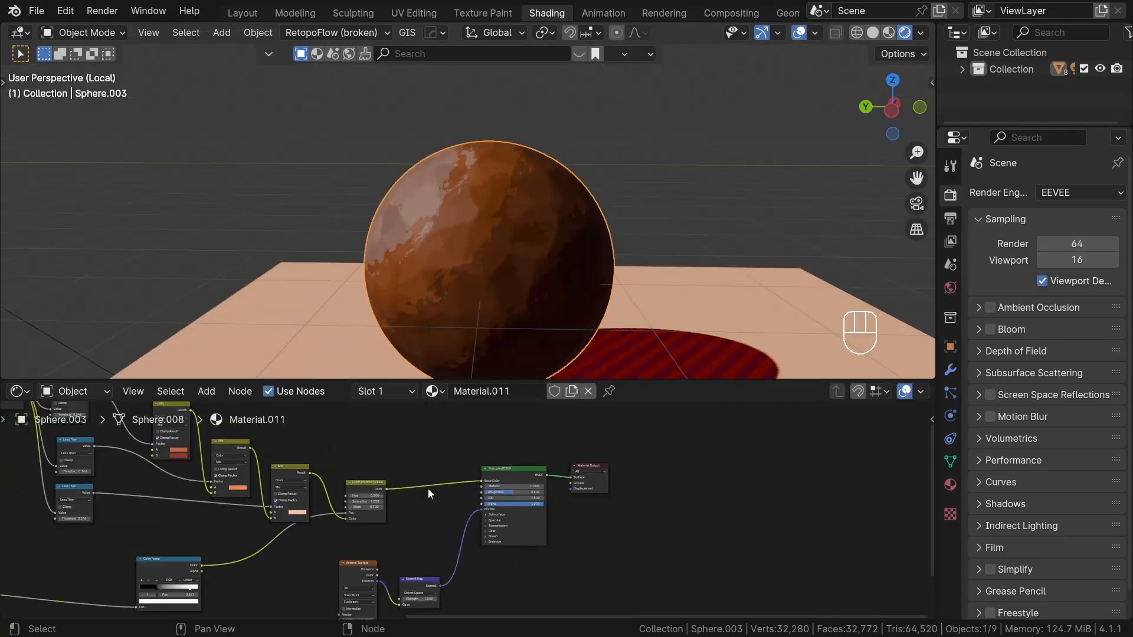
# Step: Insert a second Hue/Saturation/Value node between the existing one and the Principled BSDF's Base Color
pyautogui.scroll(4, 427, 488)
pyautogui.hotkey('shift', 'a')
pyautogui.click(452, 328)
pyautogui.write('h')
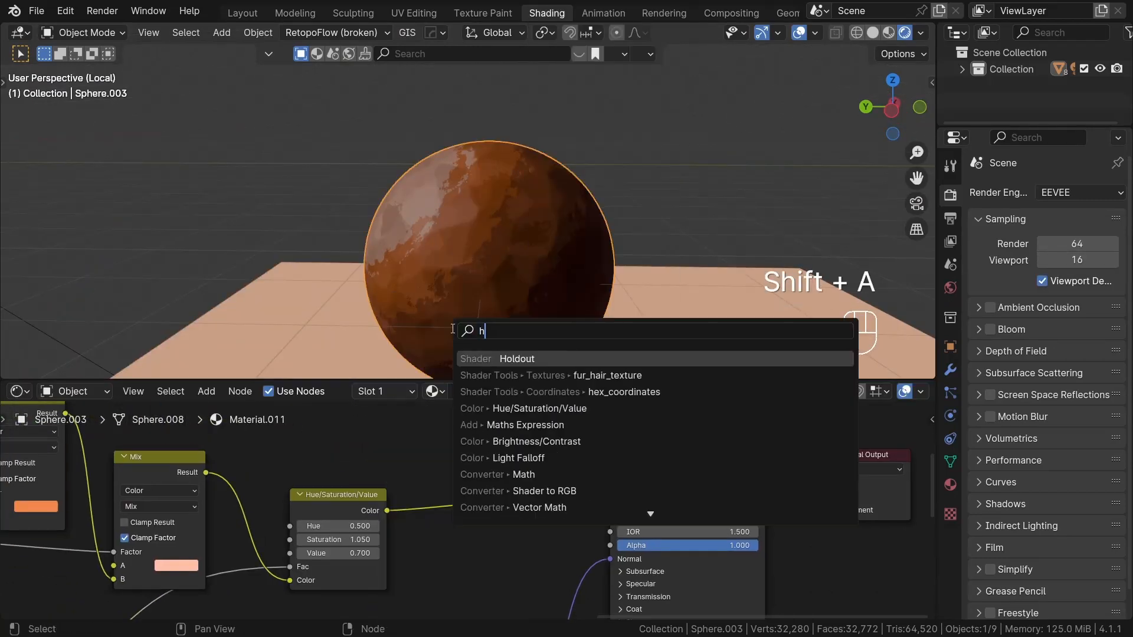
pyautogui.write('ue s')
pyautogui.press('Return')
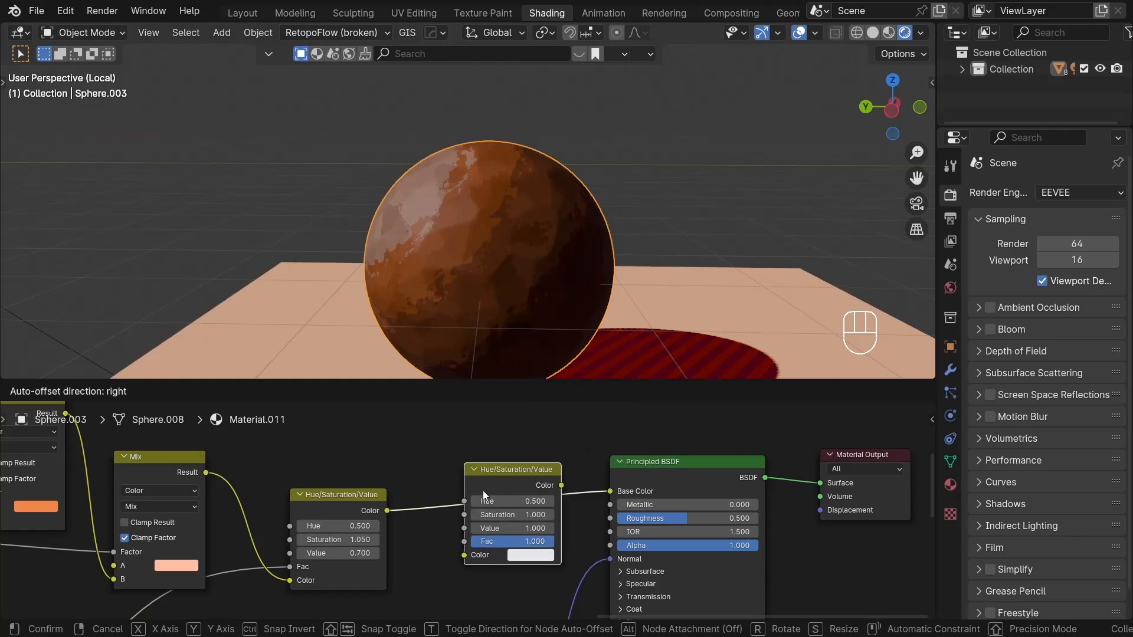
pyautogui.click(479, 491)
# Step: Set the new Hue/Saturation/Value node's Value to 1.300
pyautogui.scroll(5, 517, 550)
pyautogui.click(564, 519)
pyautogui.click(564, 519)
pyautogui.click(564, 519)
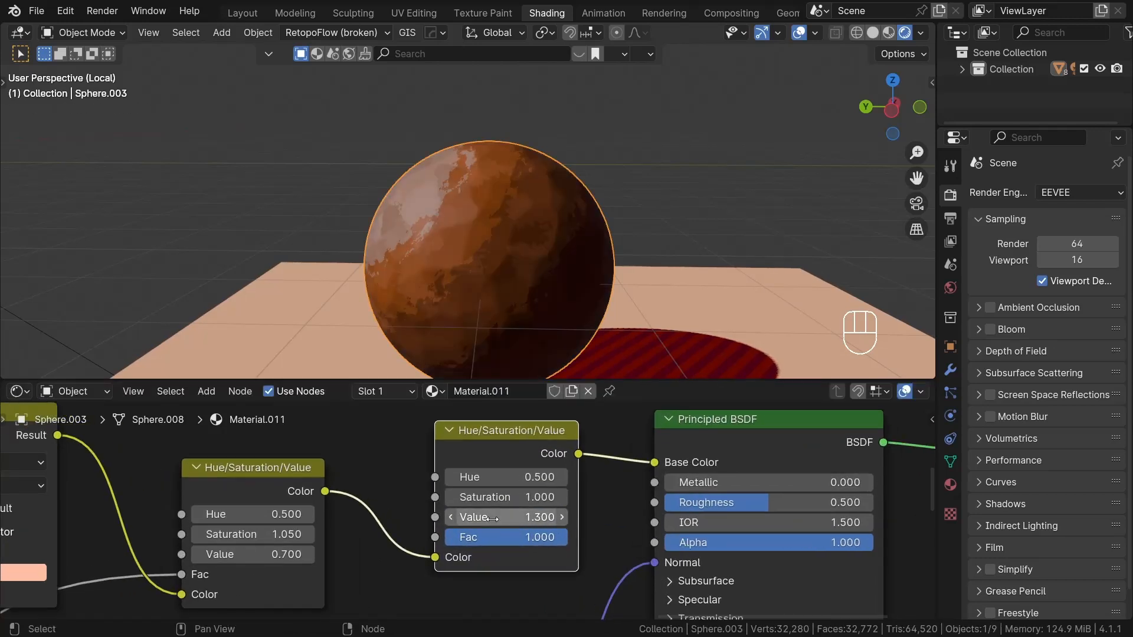
# Step: Link the first Hue/Saturation/Value node's Color output to the Principled BSDF's Emission Color as well
pyautogui.scroll(-2, 449, 519)
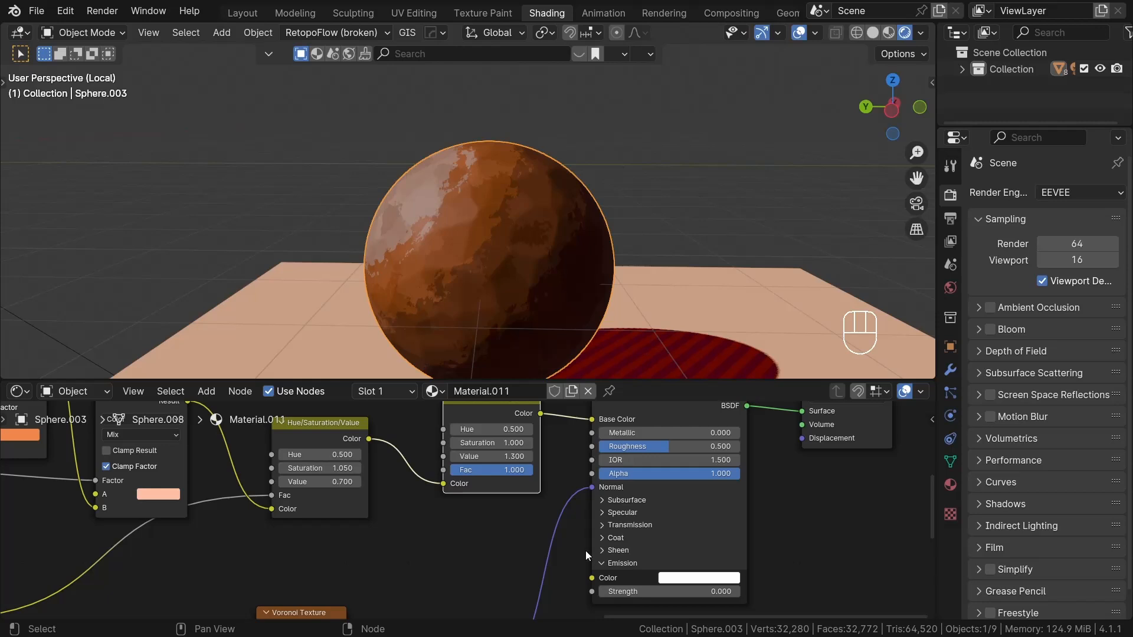
pyautogui.scroll(2, 396, 495)
pyautogui.moveTo(357, 418); pyautogui.dragTo(617, 580)
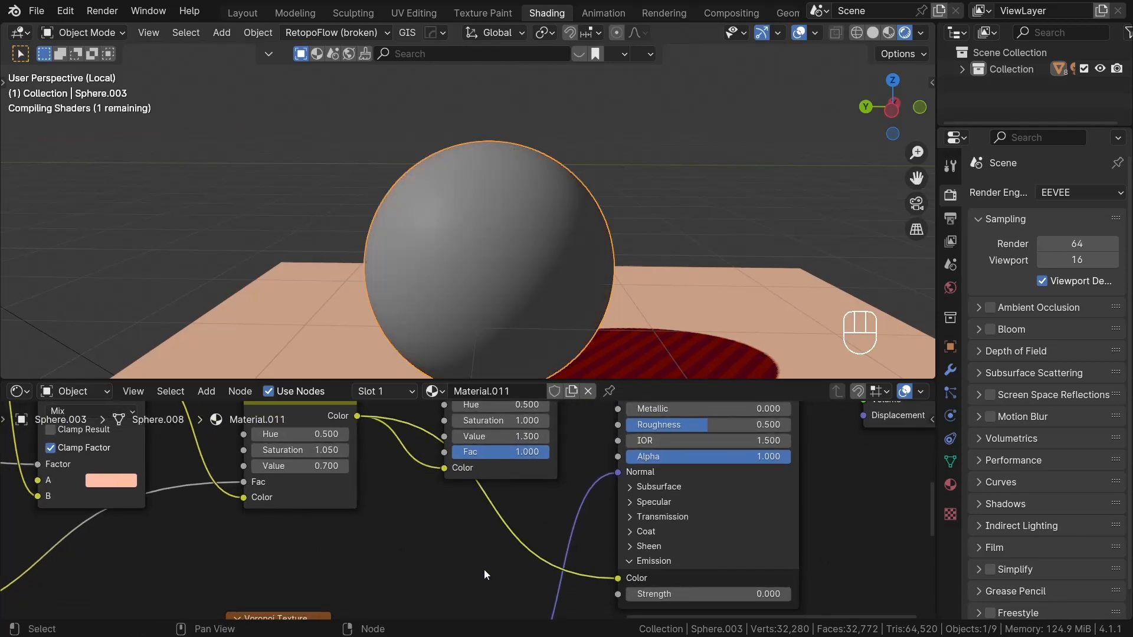
pyautogui.moveTo(530, 595); pyautogui.dragTo(527, 565, button='middle')
pyautogui.scroll(1, 776, 602)
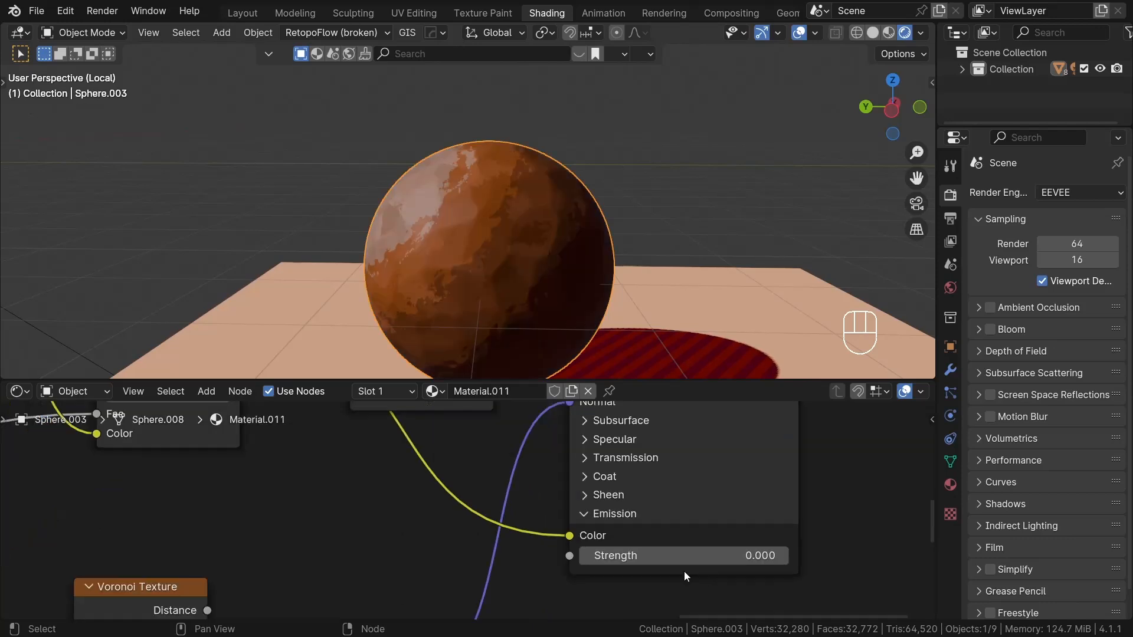
# Step: Set the Principled BSDF's Emission Strength to 0.300, checking the sphere from different distances
pyautogui.click(781, 557)
pyautogui.click(782, 557)
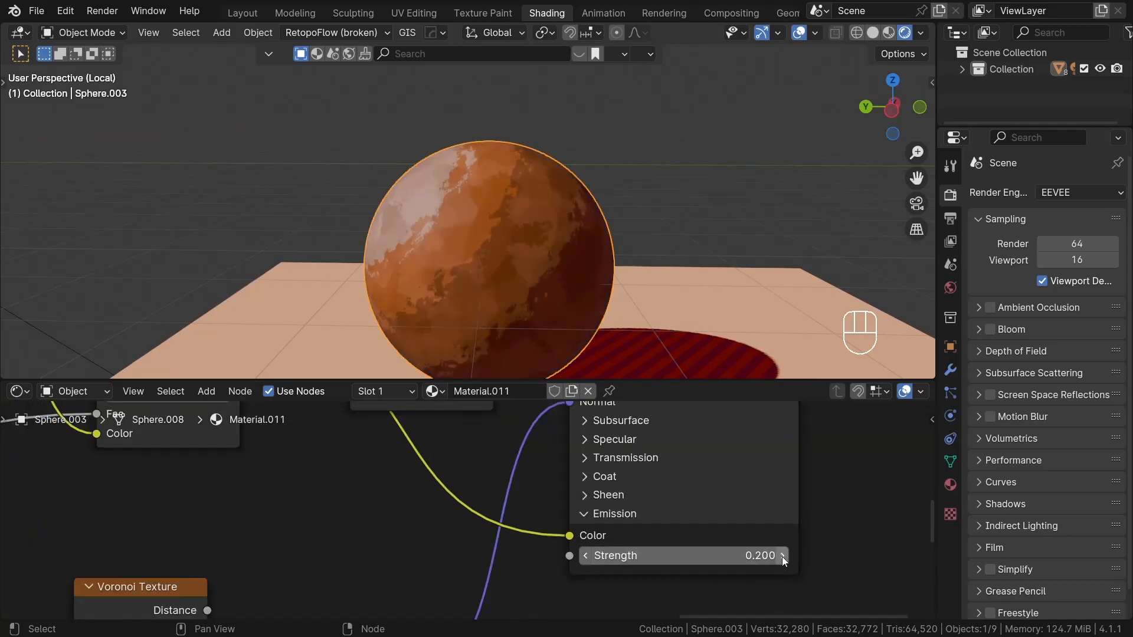
pyautogui.moveTo(586, 281); pyautogui.dragTo(546, 229, button='middle')
pyautogui.scroll(-1, 590, 274)
pyautogui.scroll(-3, 545, 229)
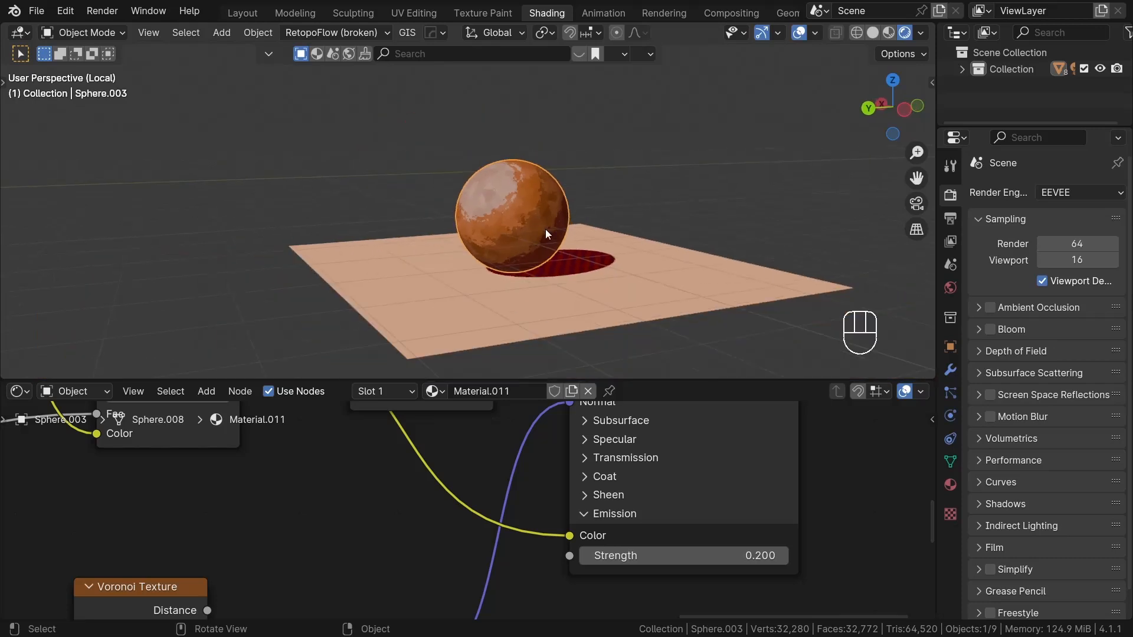
pyautogui.scroll(2, 667, 259)
pyautogui.click(781, 557)
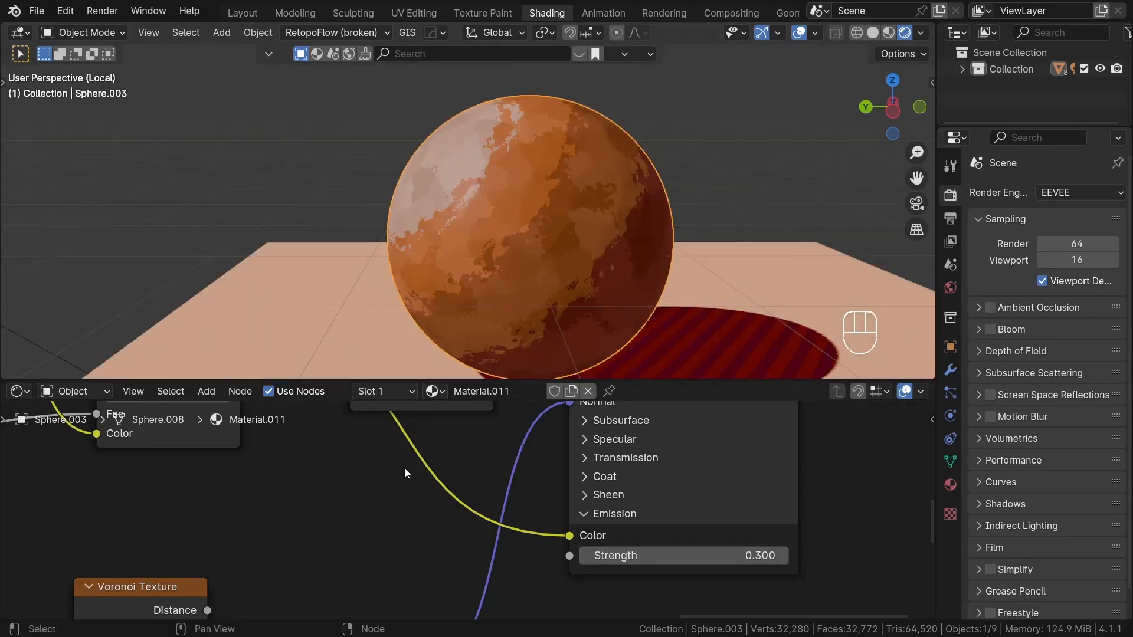
# Step: Move the Material Output farther from the Principled BSDF to make room in the node tree
pyautogui.scroll(-5, 475, 469)
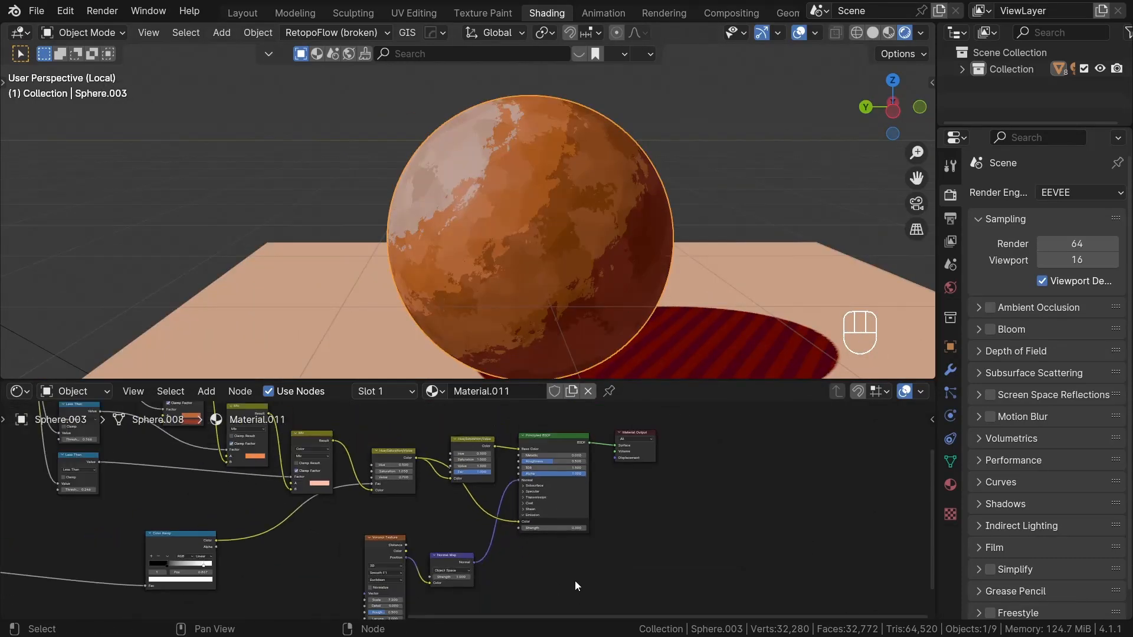
pyautogui.moveTo(412, 452); pyautogui.dragTo(590, 456)
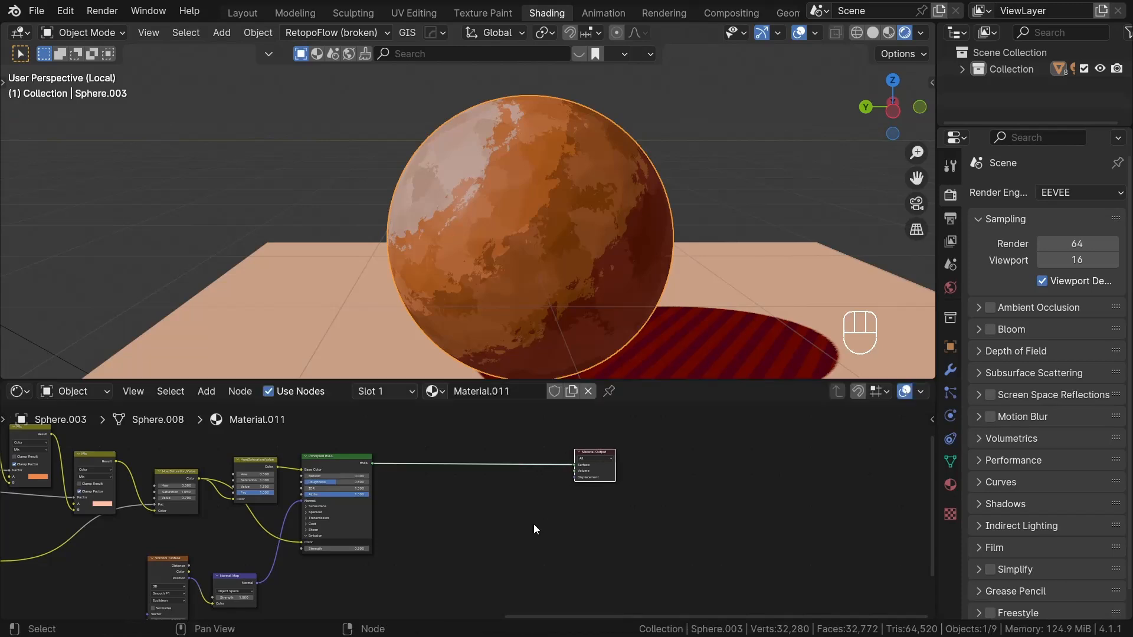
pyautogui.press('Home')
# Step: Duplicate the node chain from Texture Coordinate through the first Less Than and place the copy below the tree
pyautogui.scroll(3, 348, 466)
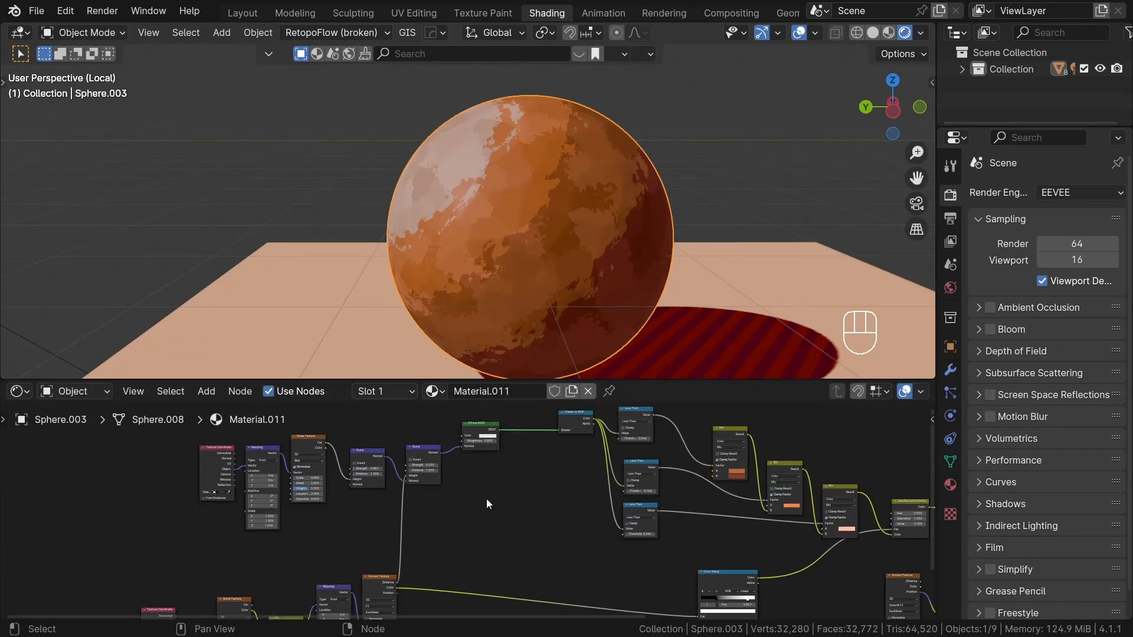
pyautogui.moveTo(486, 498); pyautogui.dragTo(497, 527, button='middle')
pyautogui.moveTo(599, 508); pyautogui.dragTo(538, 437)
pyautogui.keyDown('shift'); pyautogui.moveTo(552, 539); pyautogui.dragTo(212, 440); pyautogui.keyUp('shift')
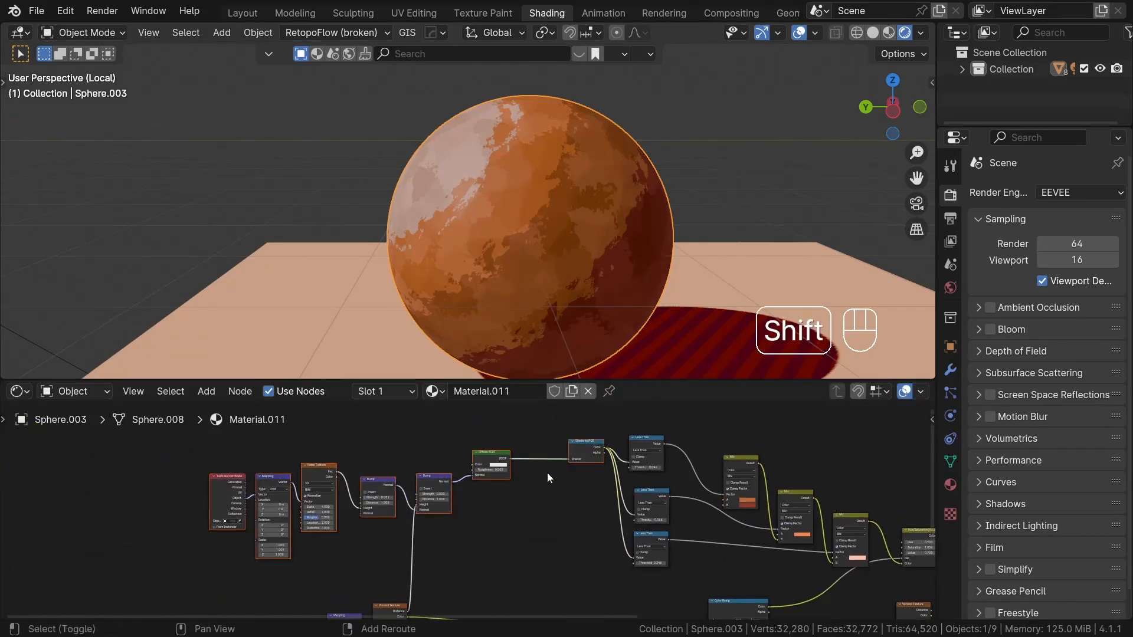
pyautogui.scroll(-5, 647, 441)
pyautogui.hotkey('shift', 'd')
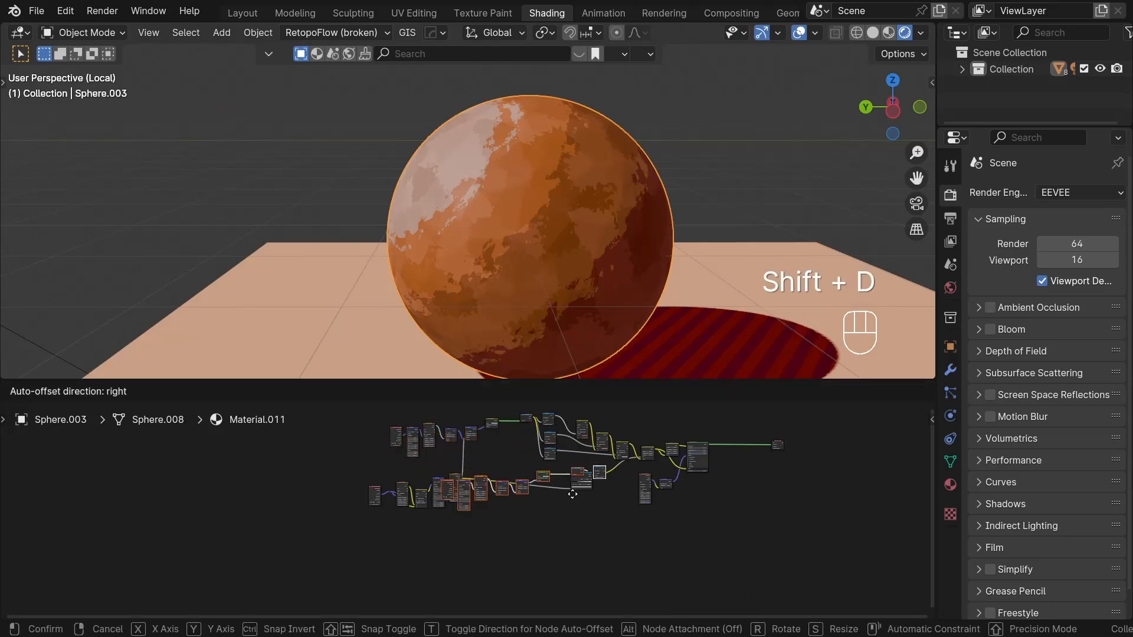
pyautogui.click(651, 566)
# Step: Remove the second Bump node from the duplicated chain while keeping the first Bump connected to the Diffuse BSDF
pyautogui.scroll(5, 651, 565)
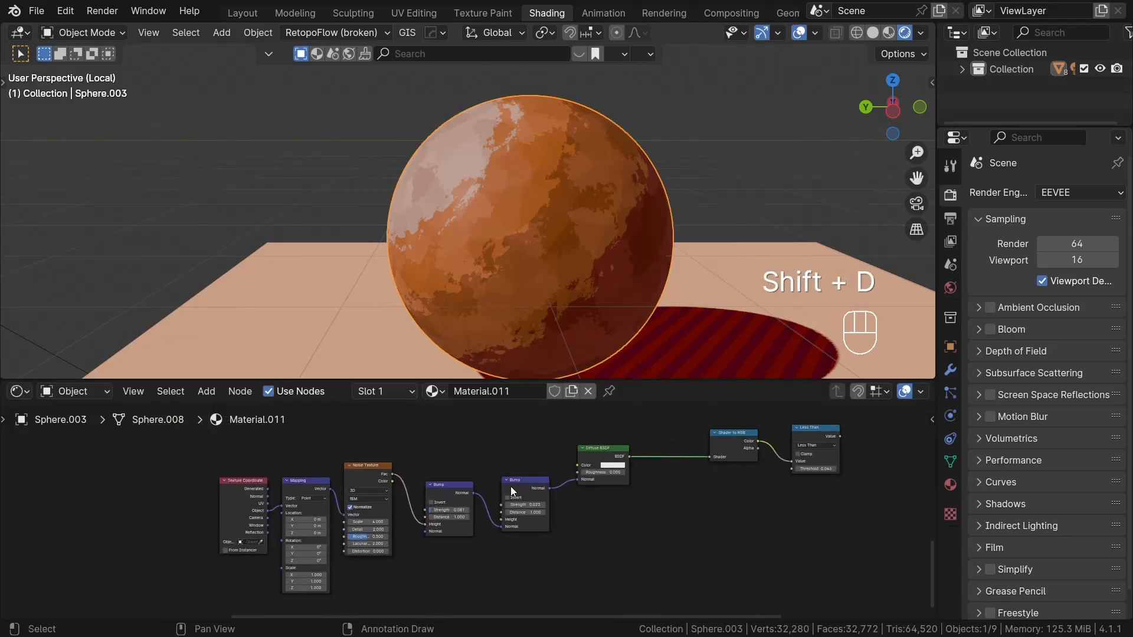
pyautogui.hotkey('ctrl', 'x')
pyautogui.keyDown('ctrl'); pyautogui.hscroll(4, 615, 475); pyautogui.keyUp('ctrl')
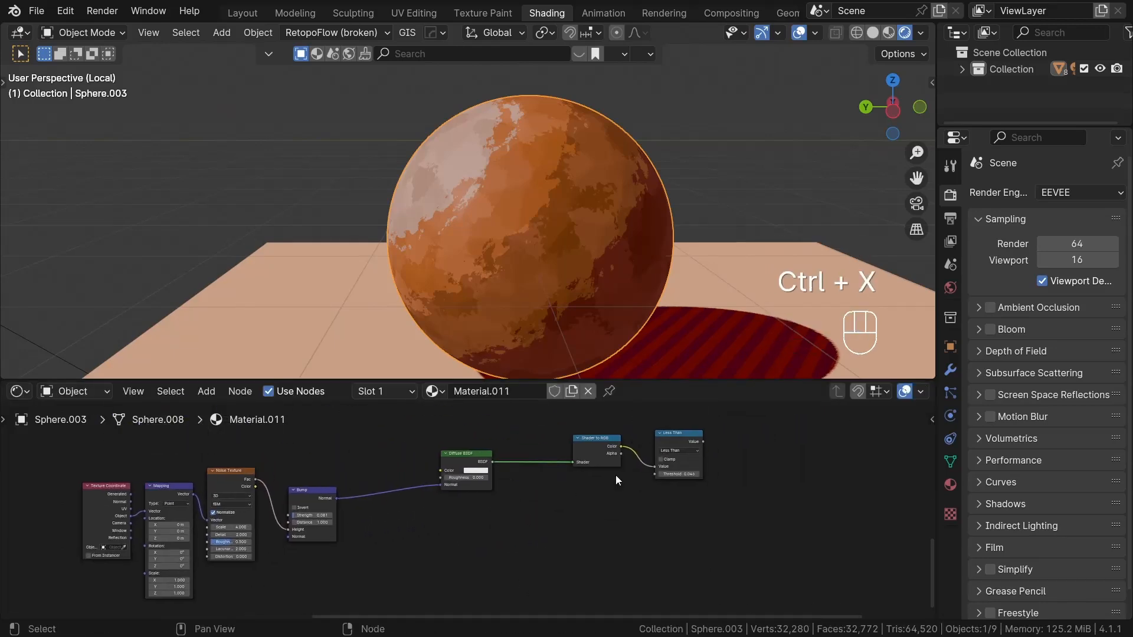
# Step: Preview the duplicated Less Than node, switch it to Greater Than and set its Threshold to 0.286
pyautogui.keyDown('ctrl'); pyautogui.keyDown('shift'); pyautogui.click(667, 443); pyautogui.keyUp('shift'); pyautogui.keyUp('ctrl')
pyautogui.scroll(5, 672, 469)
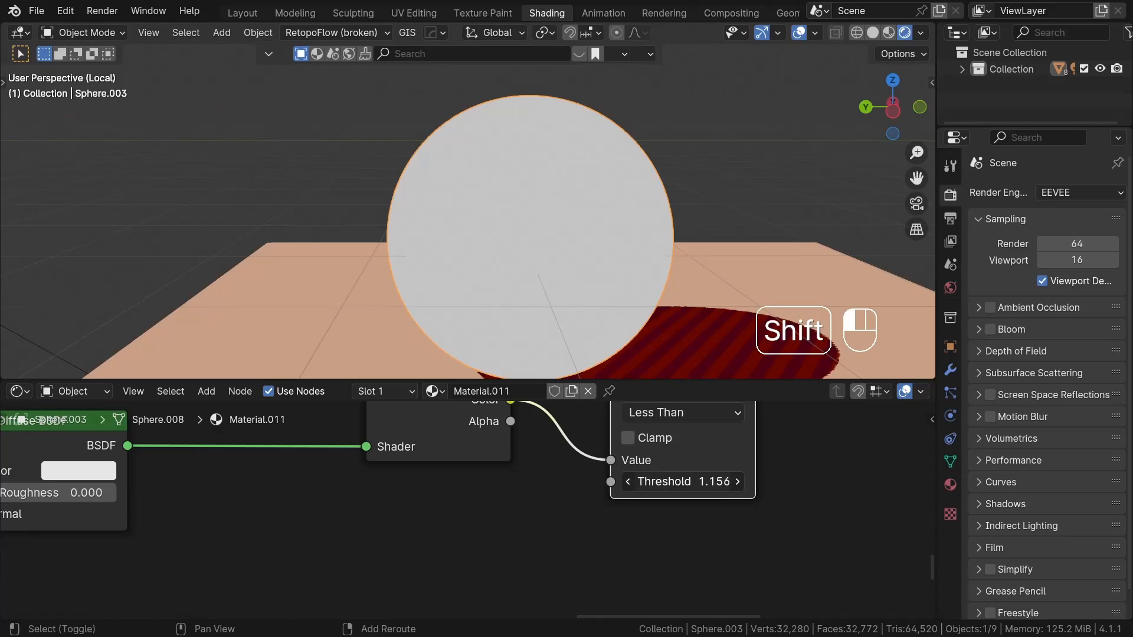
pyautogui.keyDown('shift'); pyautogui.moveTo(699, 485); pyautogui.dragTo(648, 484); pyautogui.keyUp('shift')
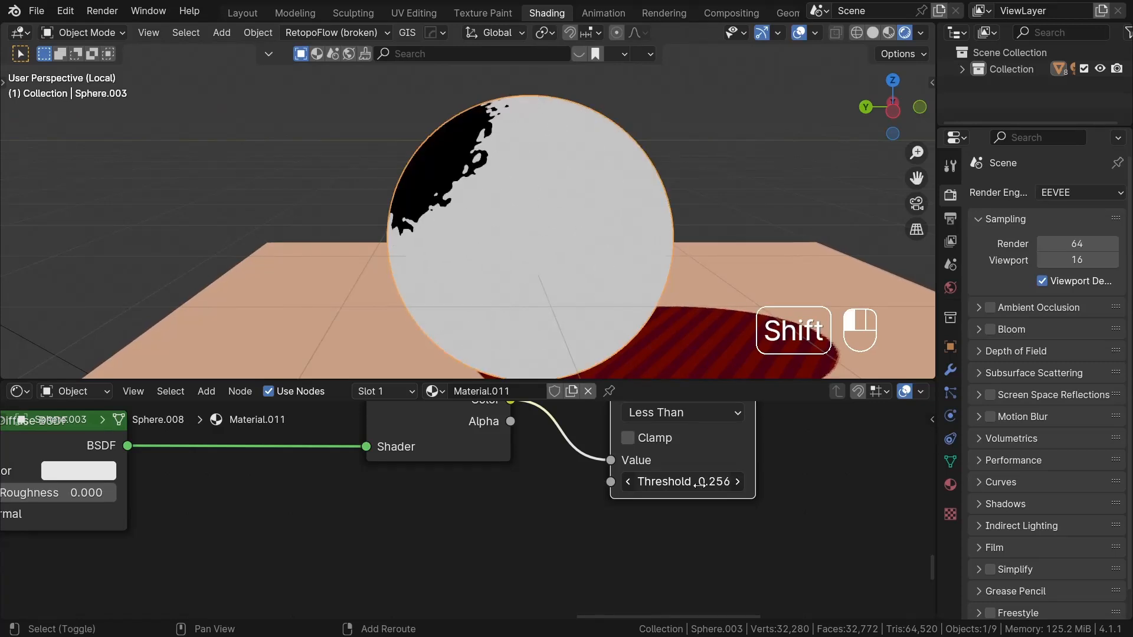
pyautogui.moveTo(693, 485); pyautogui.dragTo(637, 524, button='middle')
pyautogui.click(624, 453)
pyautogui.click(586, 275)
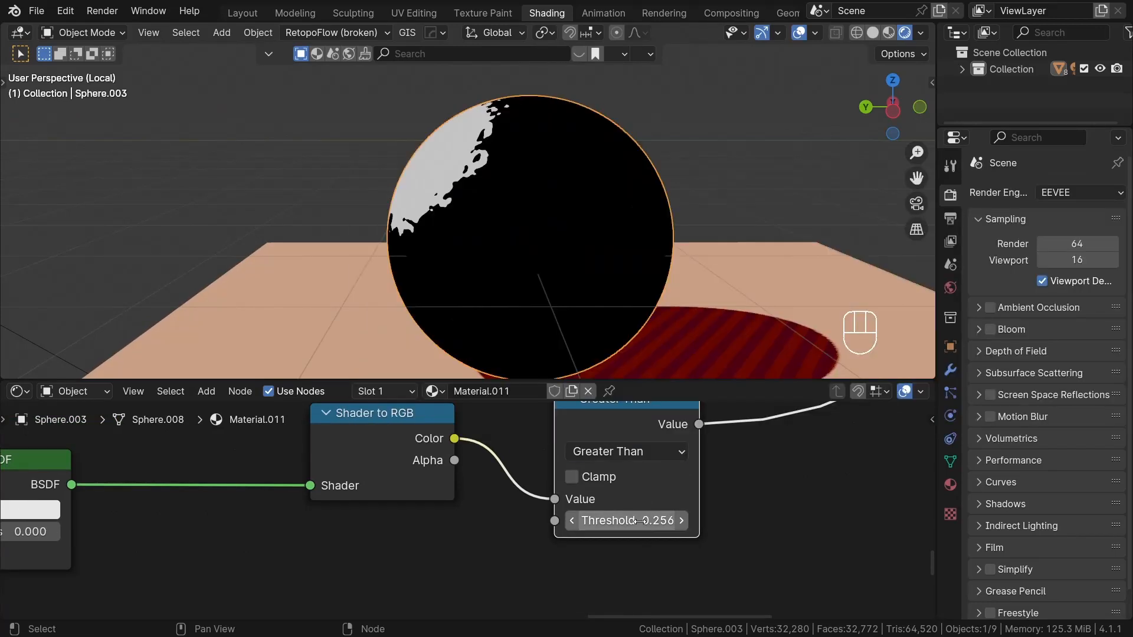
pyautogui.keyDown('shift'); pyautogui.moveTo(624, 519); pyautogui.dragTo(644, 519); pyautogui.keyUp('shift')
# Step: Set the duplicated Bump node's Strength to 0.034 to smooth the highlight mask's edge
pyautogui.moveTo(604, 280); pyautogui.dragTo(601, 286, button='middle')
pyautogui.scroll(-9, 436, 529)
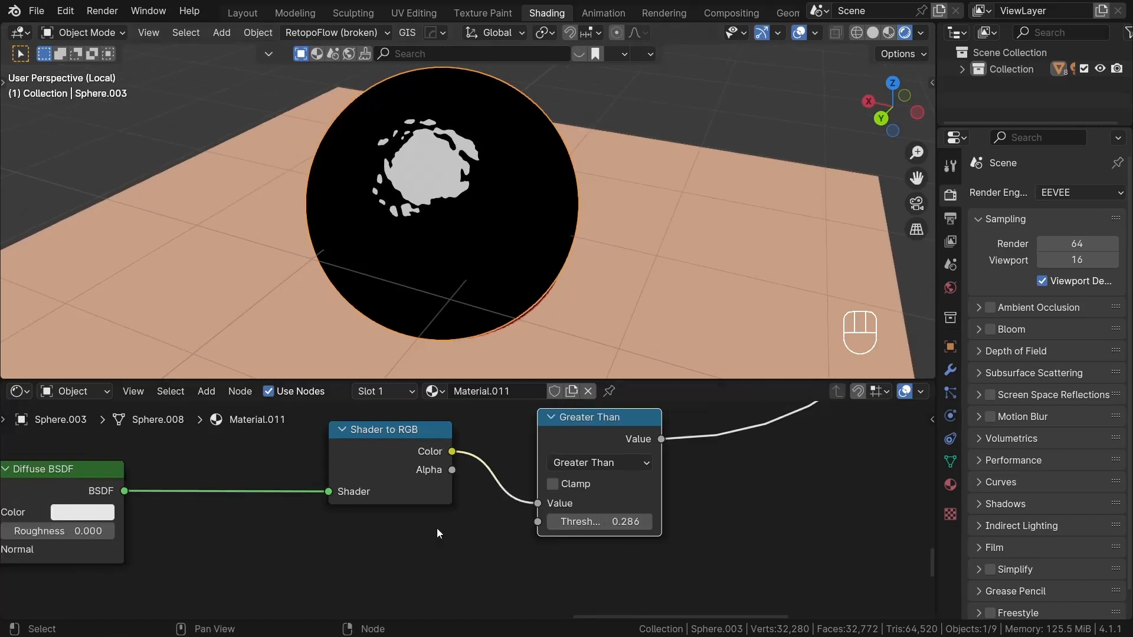
pyautogui.moveTo(198, 548); pyautogui.dragTo(415, 536, button='middle')
pyautogui.scroll(8, 415, 535)
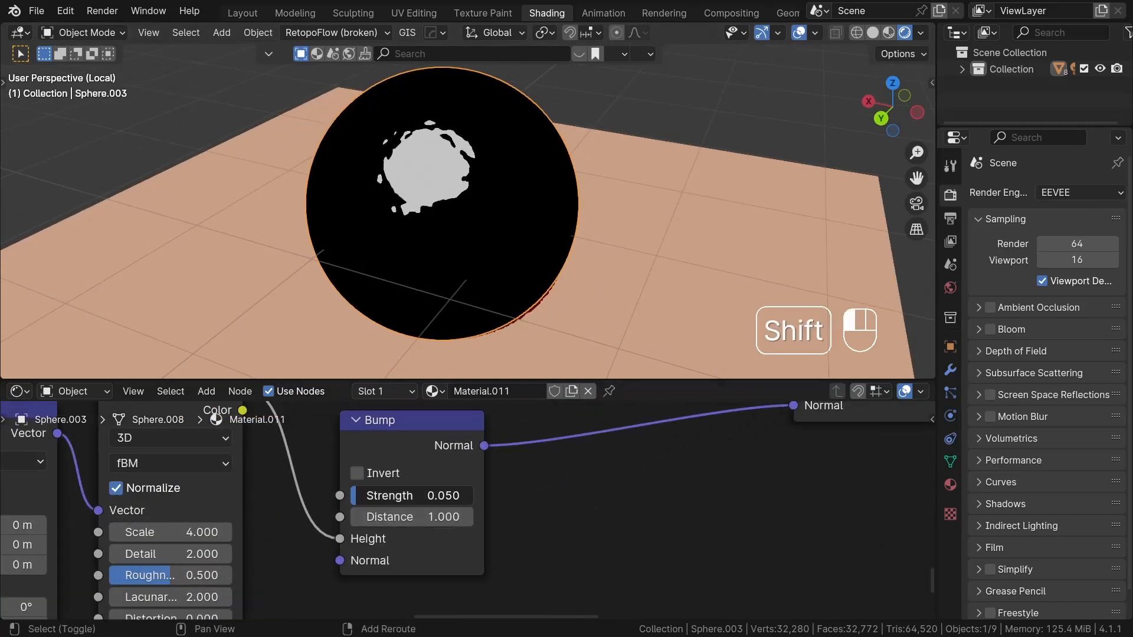
pyautogui.scroll(-10, 355, 500)
pyautogui.moveTo(596, 313); pyautogui.dragTo(522, 292, button='middle')
pyautogui.scroll(-7, 684, 534)
# Step: Add a Math node set to Add after the Greater Than node and preview it on the sphere
pyautogui.moveTo(743, 530); pyautogui.dragTo(639, 560, button='middle')
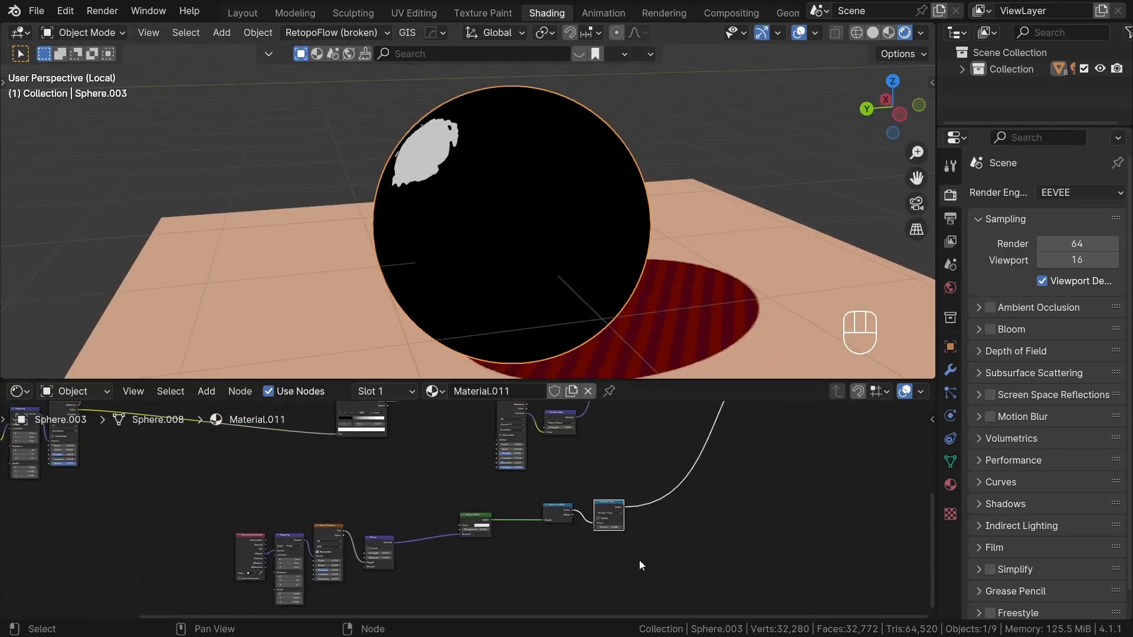
pyautogui.scroll(8, 631, 531)
pyautogui.moveTo(618, 484); pyautogui.dragTo(620, 485)
pyautogui.write('add')
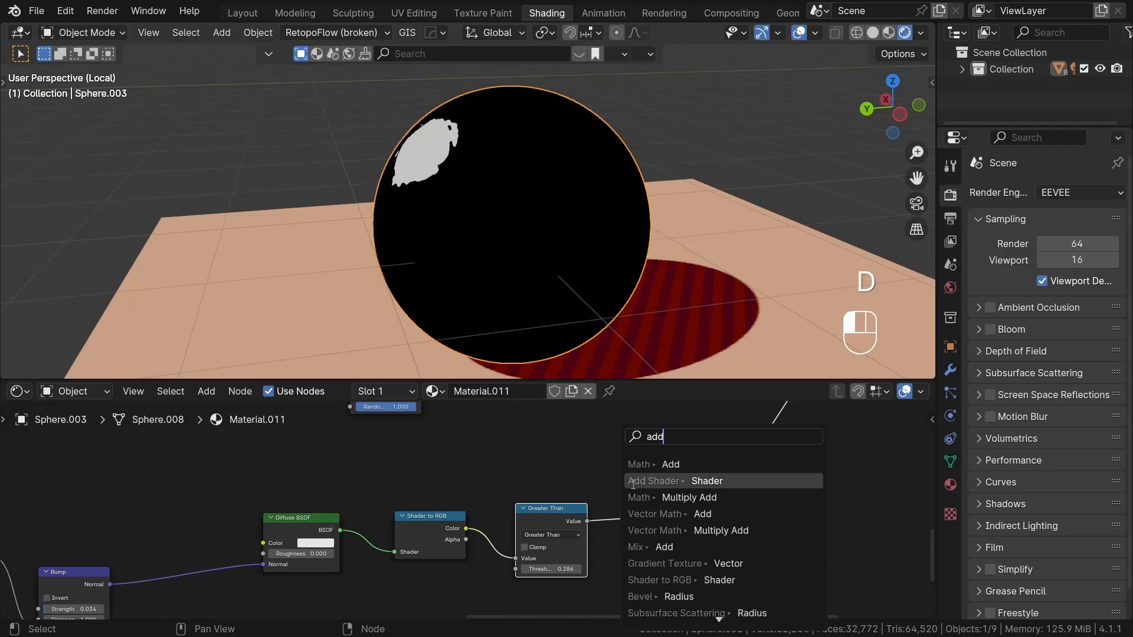
pyautogui.press('Return')
pyautogui.click(675, 461)
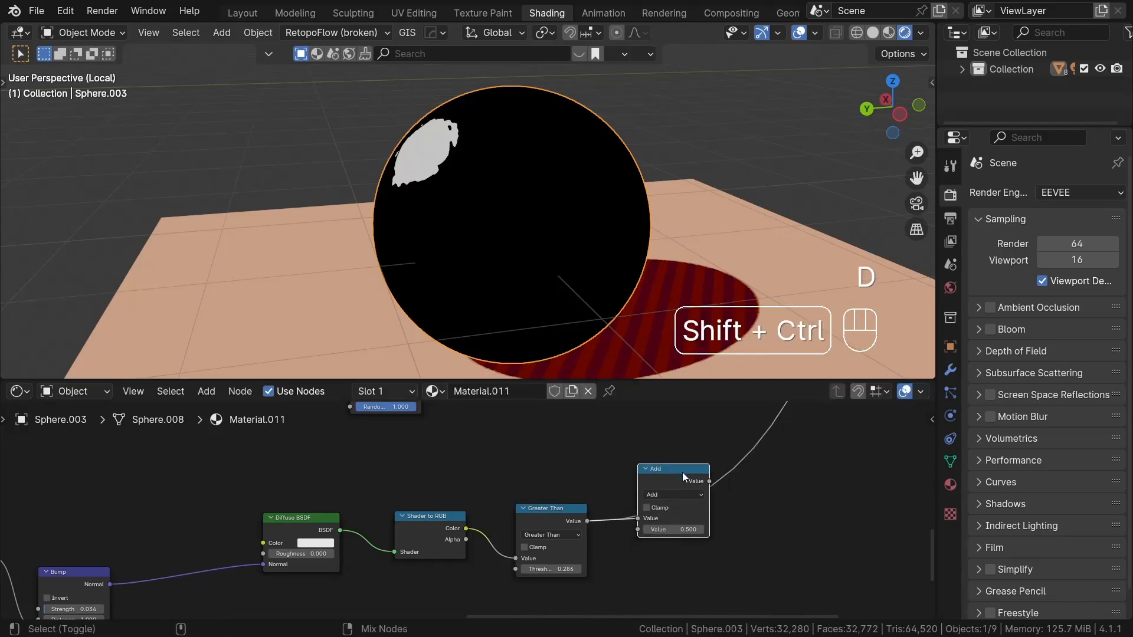
pyautogui.keyDown('ctrl'); pyautogui.keyDown('shift'); pyautogui.click(682, 472); pyautogui.keyUp('shift'); pyautogui.keyUp('ctrl')
# Step: Feed the Add node into the Principled BSDF's Emission Strength and set its second Value to 0.300
pyautogui.moveTo(665, 527); pyautogui.dragTo(641, 526)
pyautogui.moveTo(715, 511); pyautogui.dragTo(714, 540, button='middle')
pyautogui.keyDown('ctrl'); pyautogui.keyDown('shift'); pyautogui.click(659, 456); pyautogui.keyUp('shift'); pyautogui.keyUp('ctrl')
pyautogui.moveTo(720, 588); pyautogui.dragTo(743, 361, button='middle')
pyautogui.scroll(8, 676, 541)
pyautogui.click(676, 539)
pyautogui.moveTo(531, 201); pyautogui.dragTo(577, 310, button='middle')
pyautogui.click(678, 541)
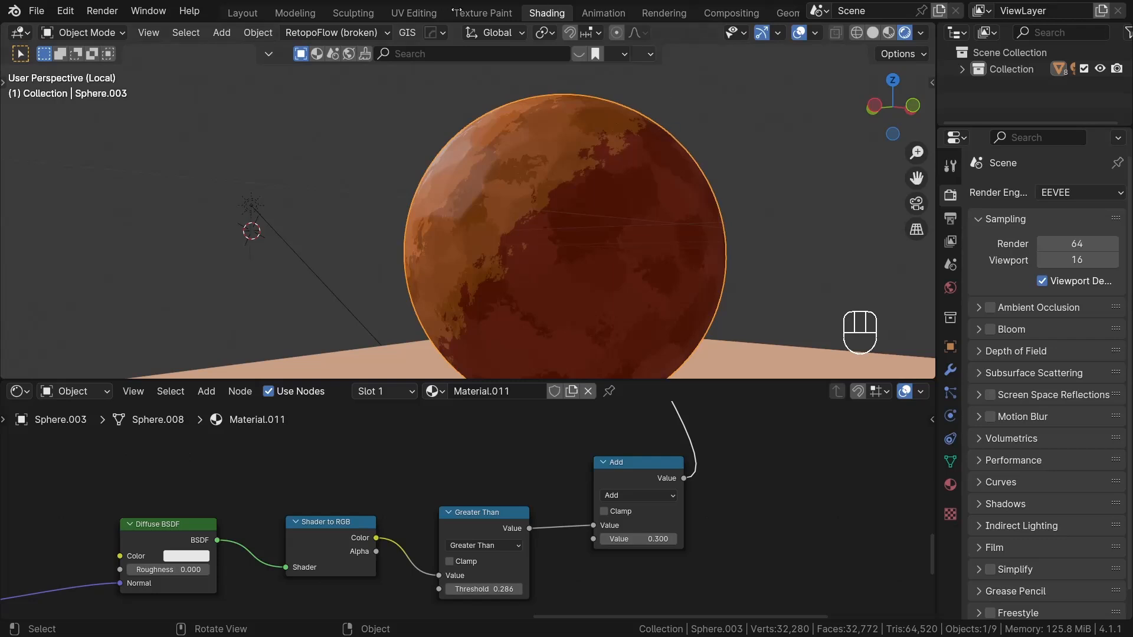
# Step: Insert a duplicate of the Add node between Greater Than and Add, set to Multiply with a Value of 8.000
pyautogui.hotkey('shift', 'd')
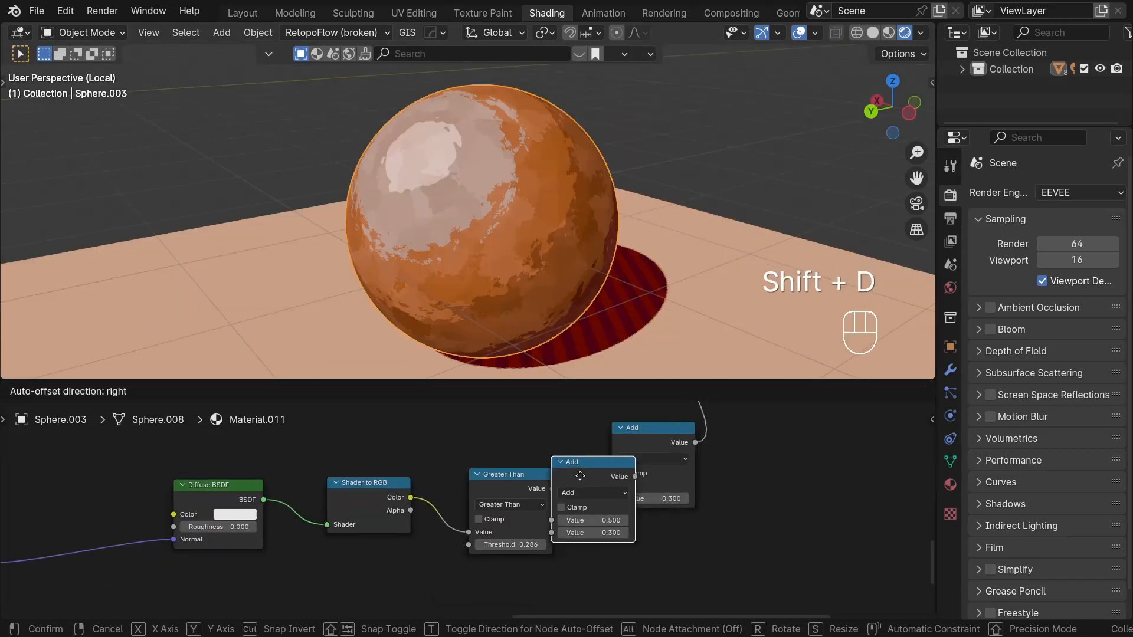
pyautogui.click(580, 476)
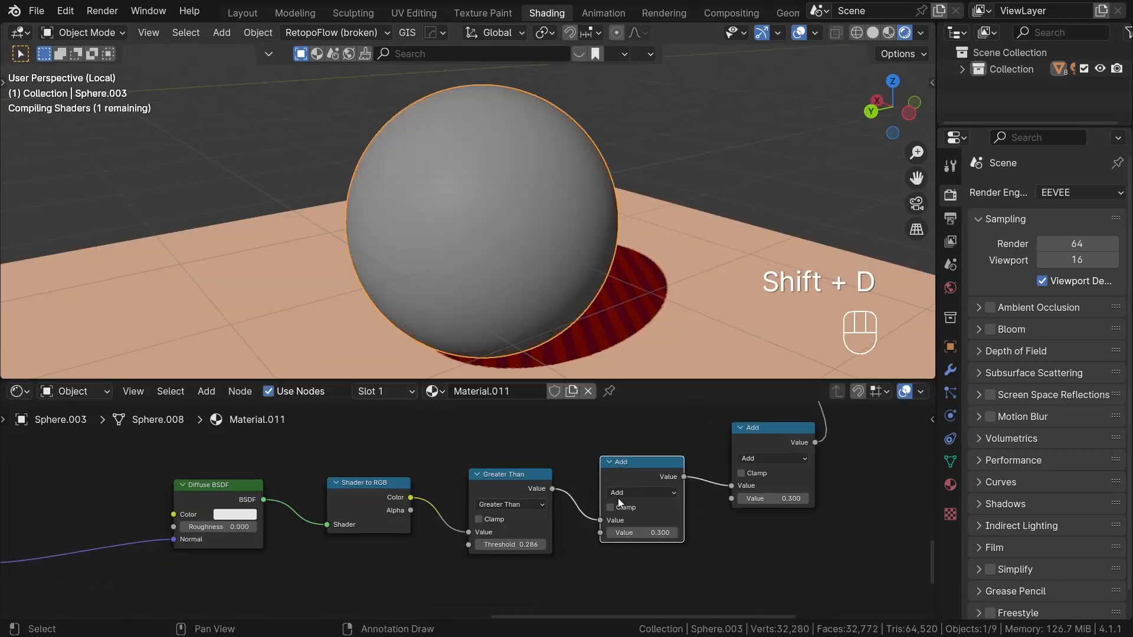
pyautogui.click(618, 498)
pyautogui.click(628, 354)
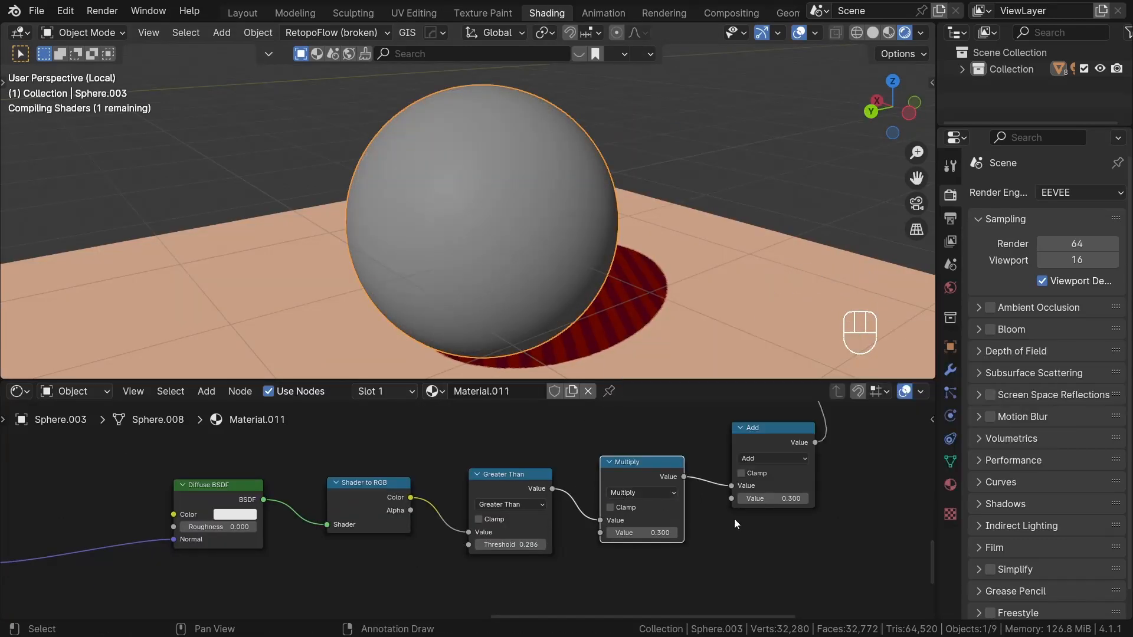
pyautogui.scroll(2, 735, 520)
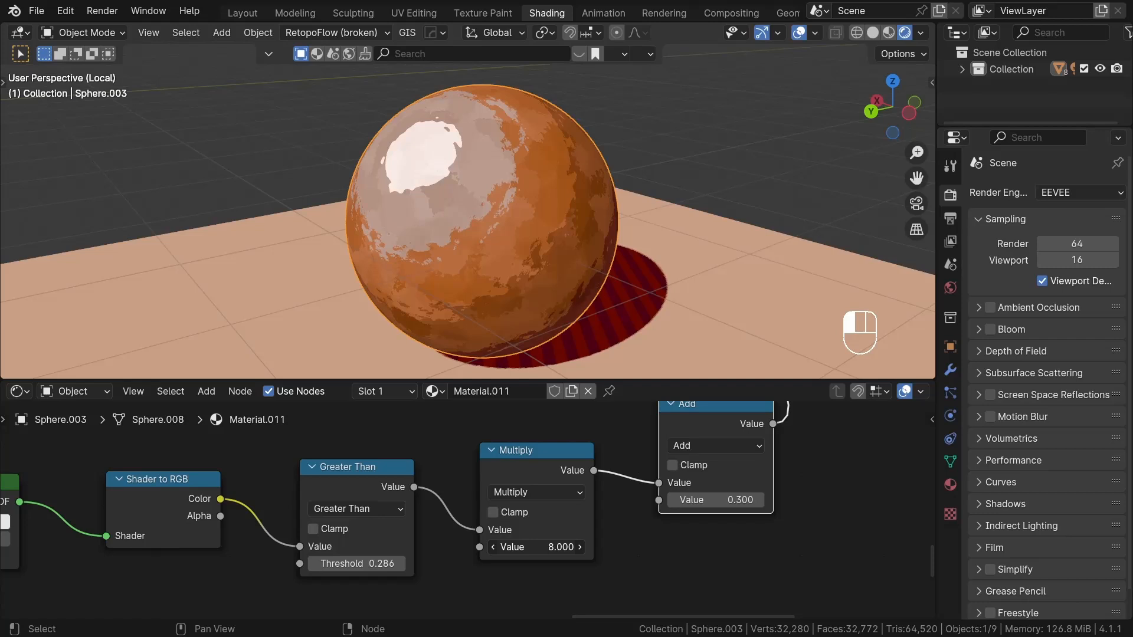
pyautogui.moveTo(555, 357); pyautogui.dragTo(539, 251, button='middle')
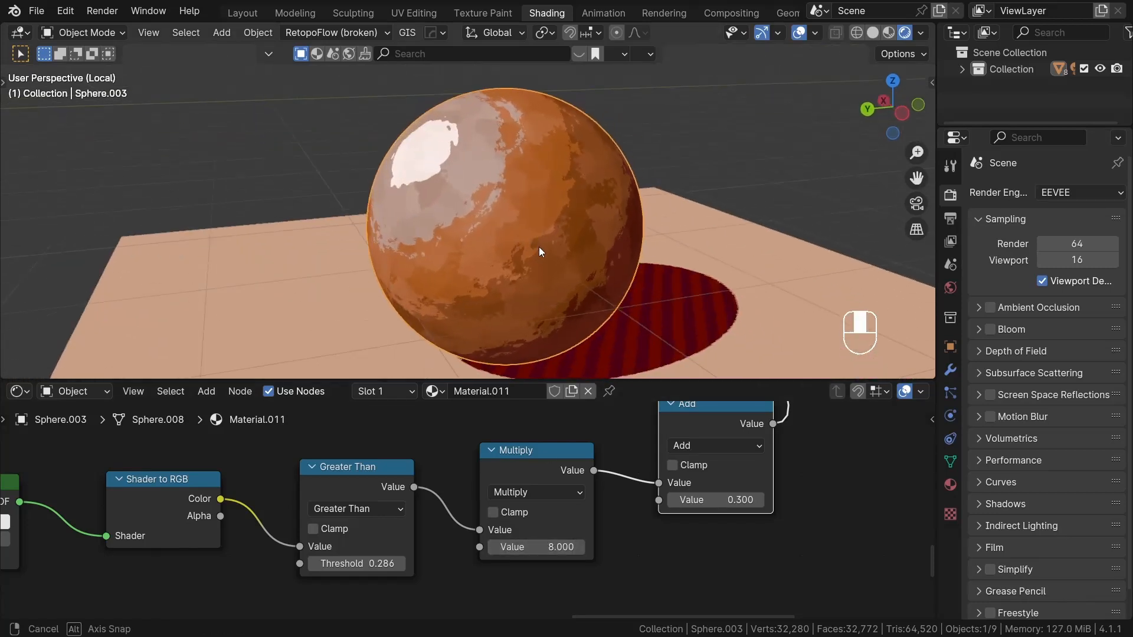
# Step: Enable Bloom in the EEVEE render settings and raise the Multiply node's Value for a stronger highlight glow
pyautogui.click(990, 330)
pyautogui.scroll(4, 473, 238)
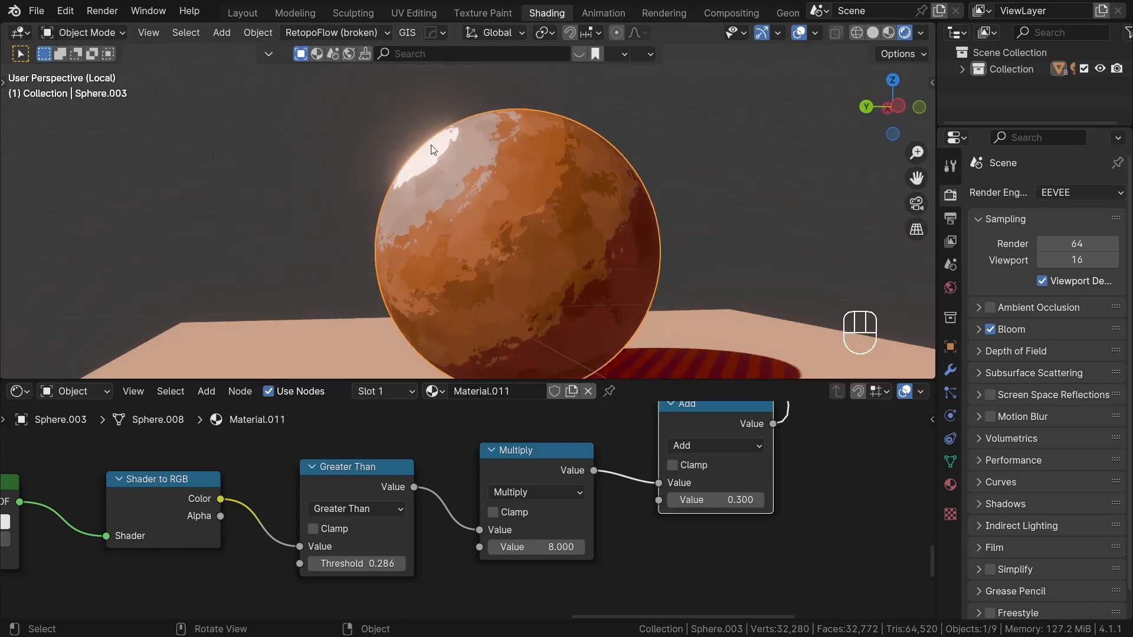
pyautogui.moveTo(567, 547); pyautogui.dragTo(608, 547)
pyautogui.scroll(-5, 637, 174)
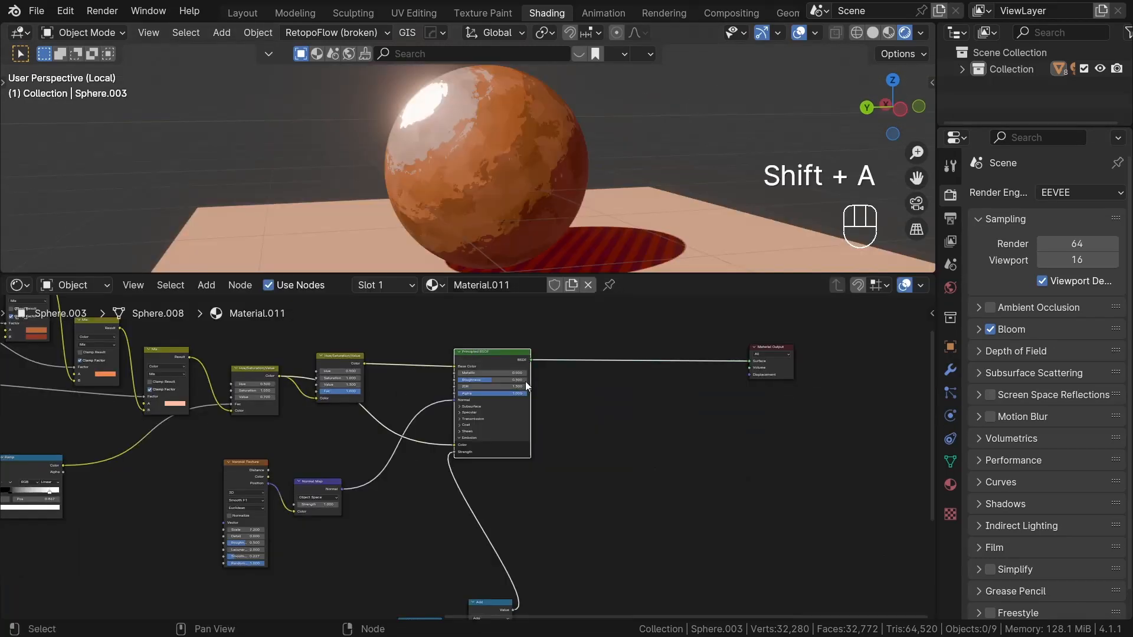
# Step: Add a Shader to RGB node after the Principled BSDF and preview its Color on the sphere
pyautogui.scroll(2, 524, 368)
pyautogui.moveTo(517, 352); pyautogui.dragTo(555, 385)
pyautogui.write('shader to r')
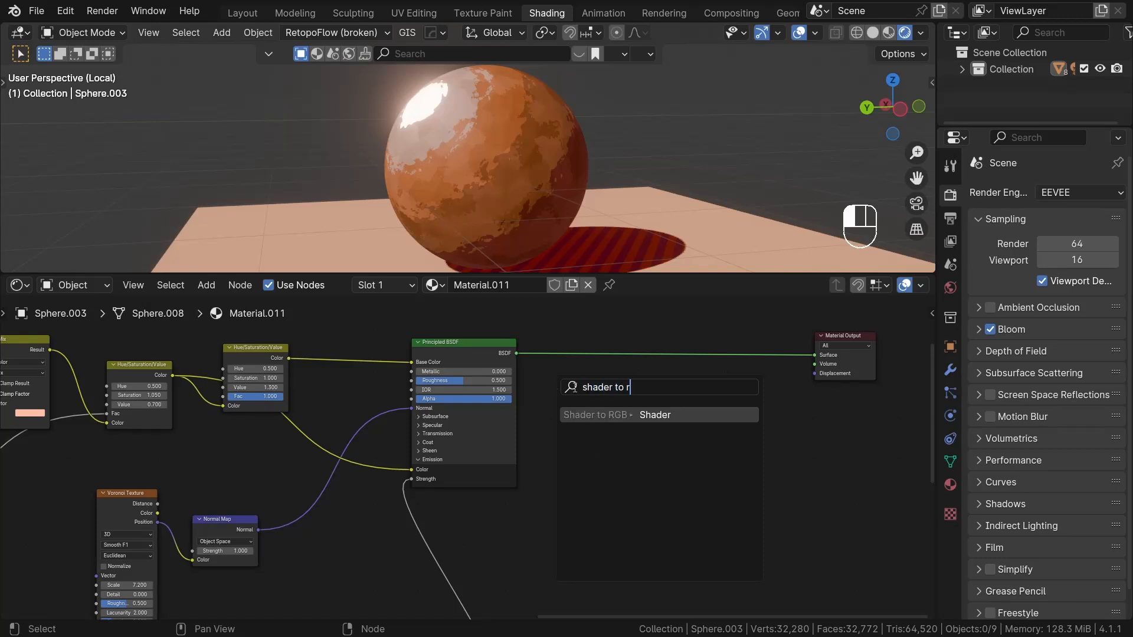
pyautogui.press('Return')
pyautogui.click(634, 381)
pyautogui.keyDown('ctrl'); pyautogui.keyDown('shift'); pyautogui.click(635, 382); pyautogui.keyUp('shift'); pyautogui.keyUp('ctrl')
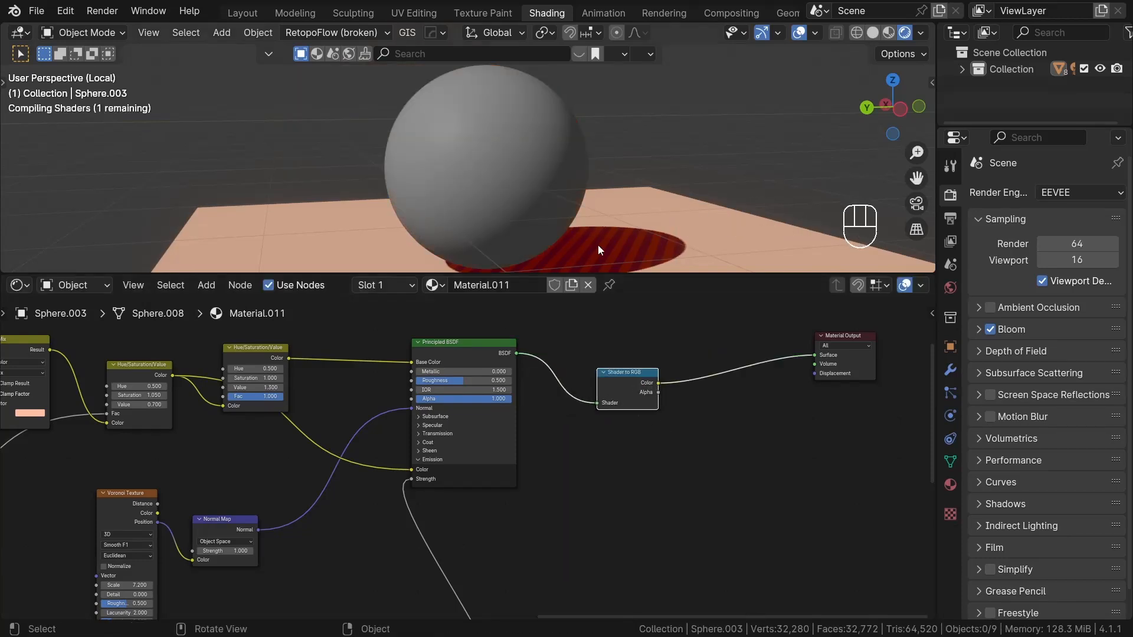
pyautogui.moveTo(598, 250); pyautogui.dragTo(570, 263, button='middle')
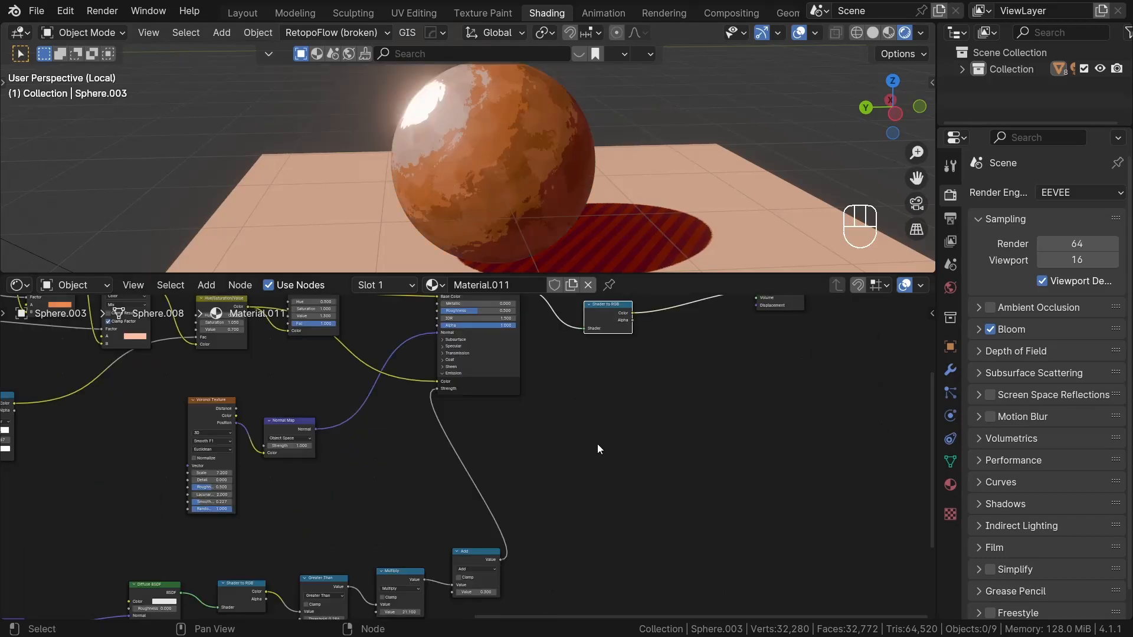
# Step: Add a Wave Texture with Mapping and Texture Coordinate nodes, drive it with the Window coordinates and preview it
pyautogui.scroll(-1, 598, 444)
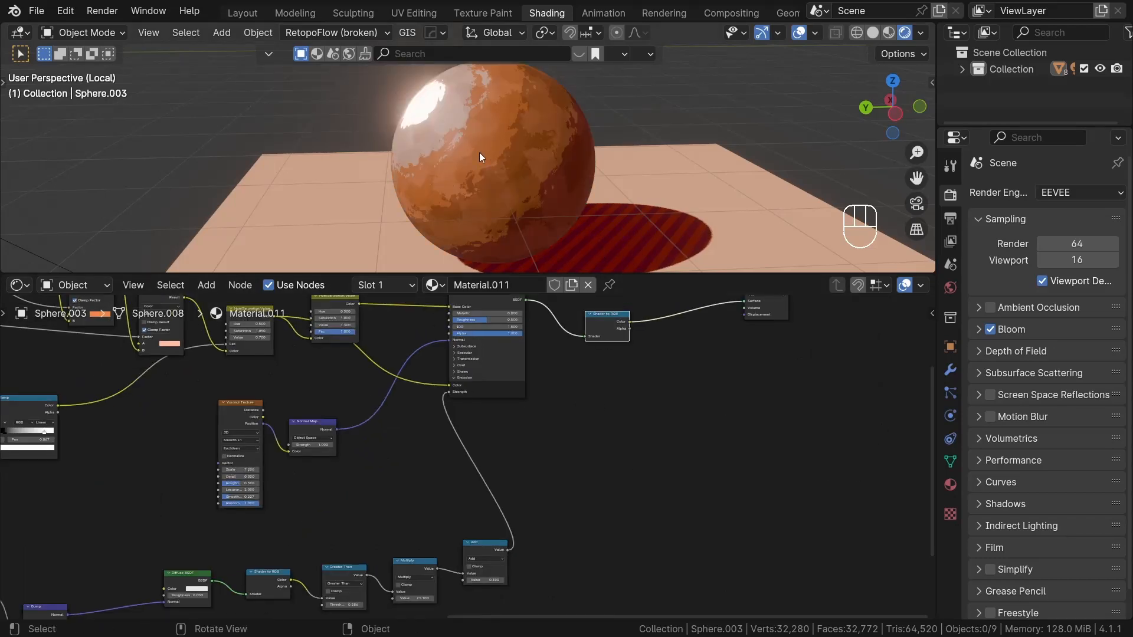
pyautogui.scroll(-2, 558, 460)
pyautogui.moveTo(555, 457); pyautogui.dragTo(429, 461, button='middle')
pyautogui.hotkey('shift', 'a')
pyautogui.write('wave t')
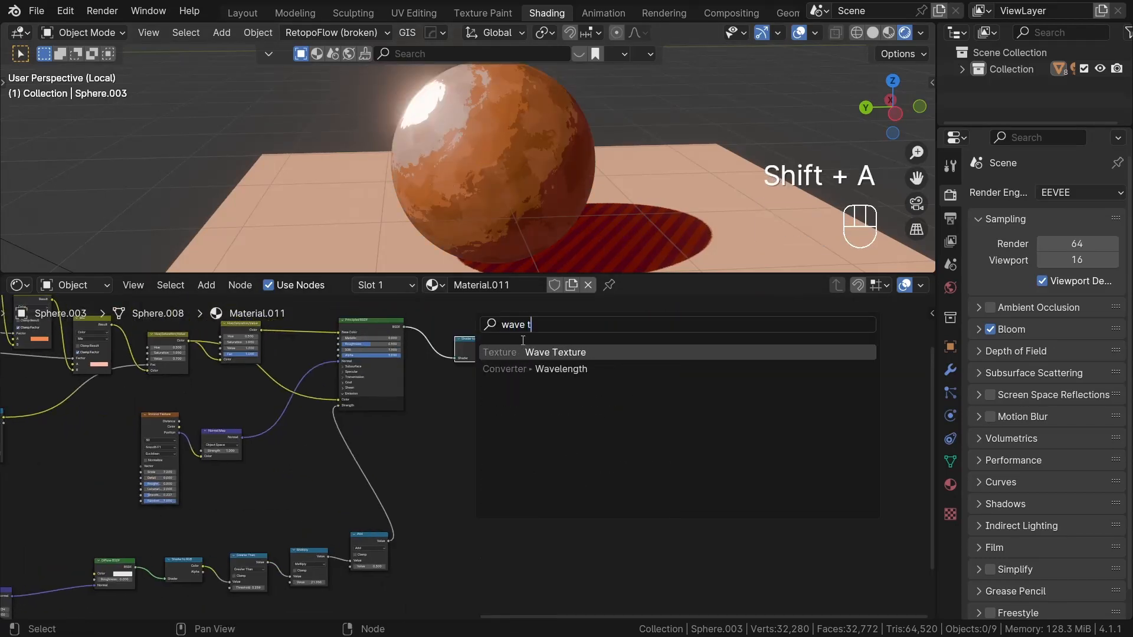
pyautogui.press('Return')
pyautogui.click(561, 438)
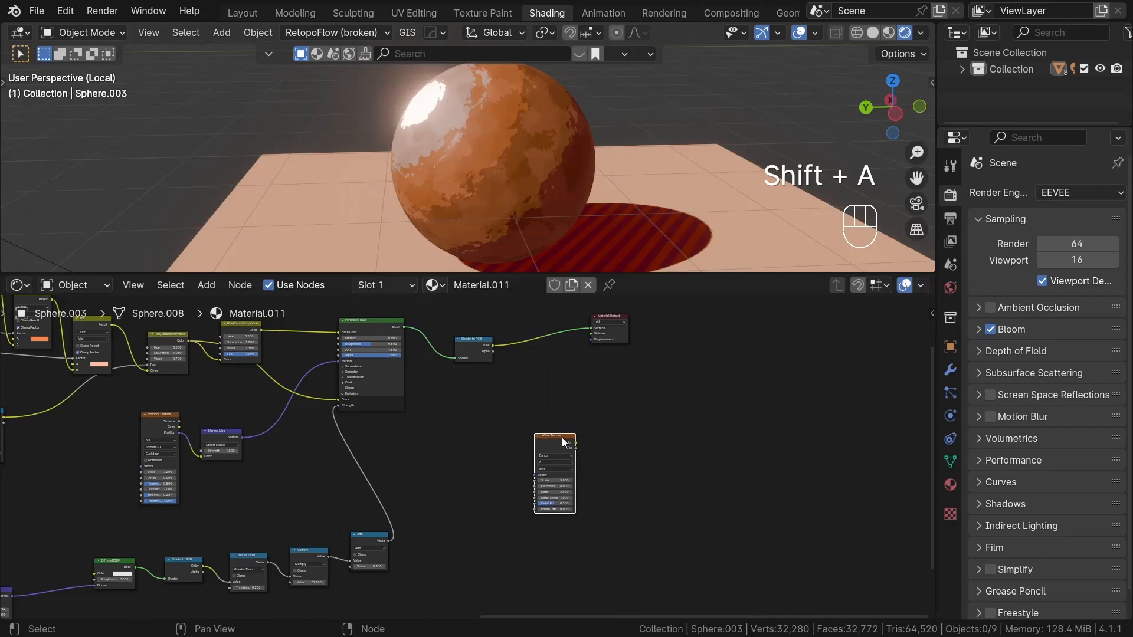
pyautogui.hotkey('ctrl', 't')
pyautogui.scroll(5, 484, 501)
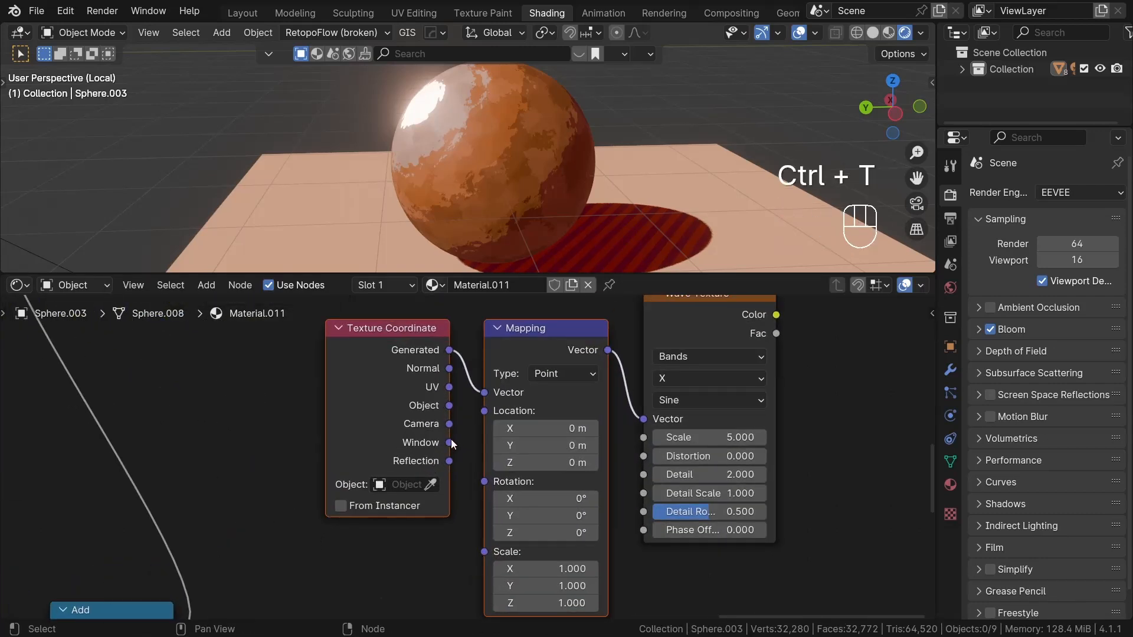
pyautogui.scroll(-2, 523, 378)
pyautogui.keyDown('ctrl'); pyautogui.keyDown('shift'); pyautogui.click(539, 404); pyautogui.keyUp('shift'); pyautogui.keyUp('ctrl')
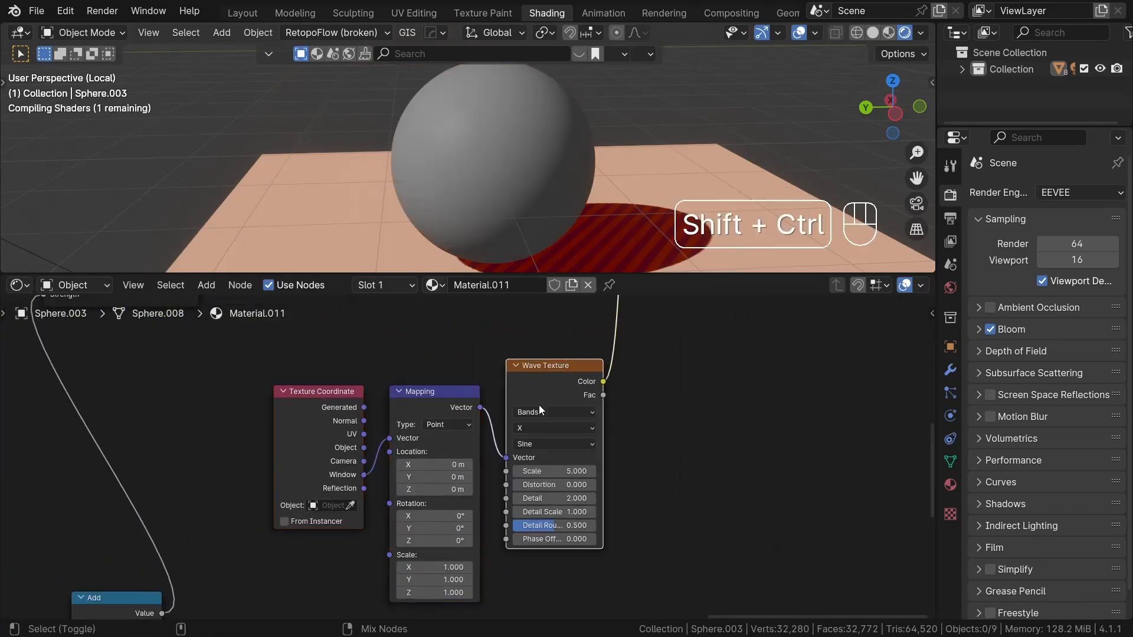
# Step: Set the Wave Texture's Scale to 14.800 and the Mapping node's Z rotation to 24.1°, with Y rotation at 0°
pyautogui.moveTo(535, 182); pyautogui.dragTo(501, 180, button='middle')
pyautogui.scroll(1, 420, 496)
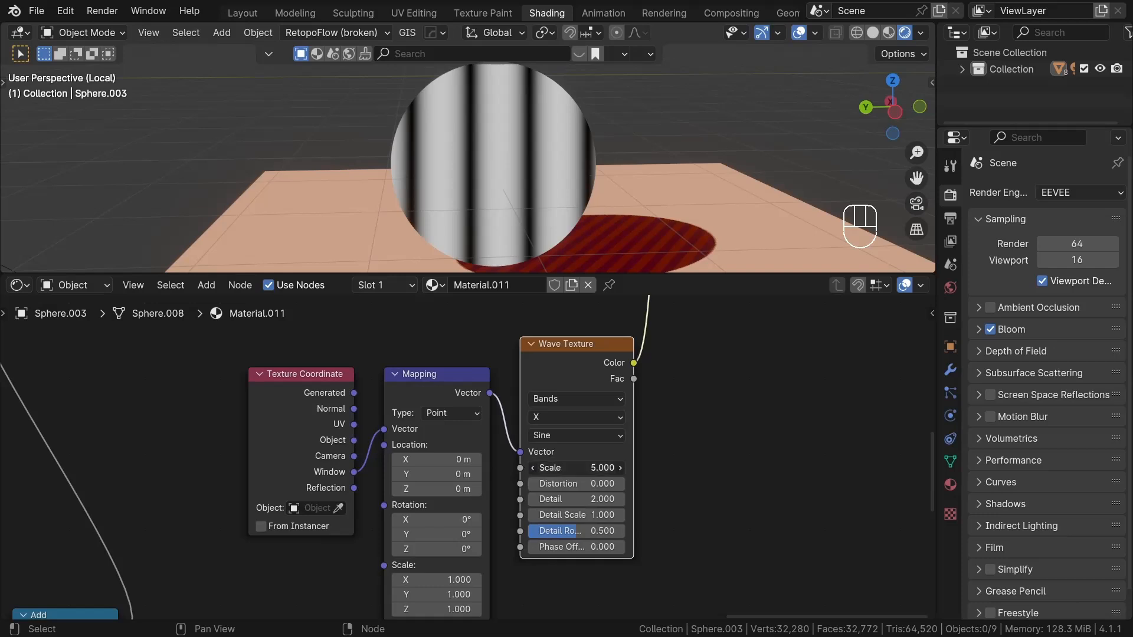
pyautogui.moveTo(576, 468); pyautogui.dragTo(633, 468)
pyautogui.moveTo(443, 535); pyautogui.dragTo(501, 550)
pyautogui.click(465, 535)
pyautogui.write('0')
pyautogui.press('Return')
# Step: Attach a Math node set to Greater Than to the Wave Texture's Color and preview the hard-edged stripes
pyautogui.moveTo(617, 384); pyautogui.dragTo(500, 415, button='middle')
pyautogui.moveTo(516, 394); pyautogui.dragTo(561, 419)
pyautogui.write('gre')
pyautogui.press('Return')
pyautogui.click(611, 434)
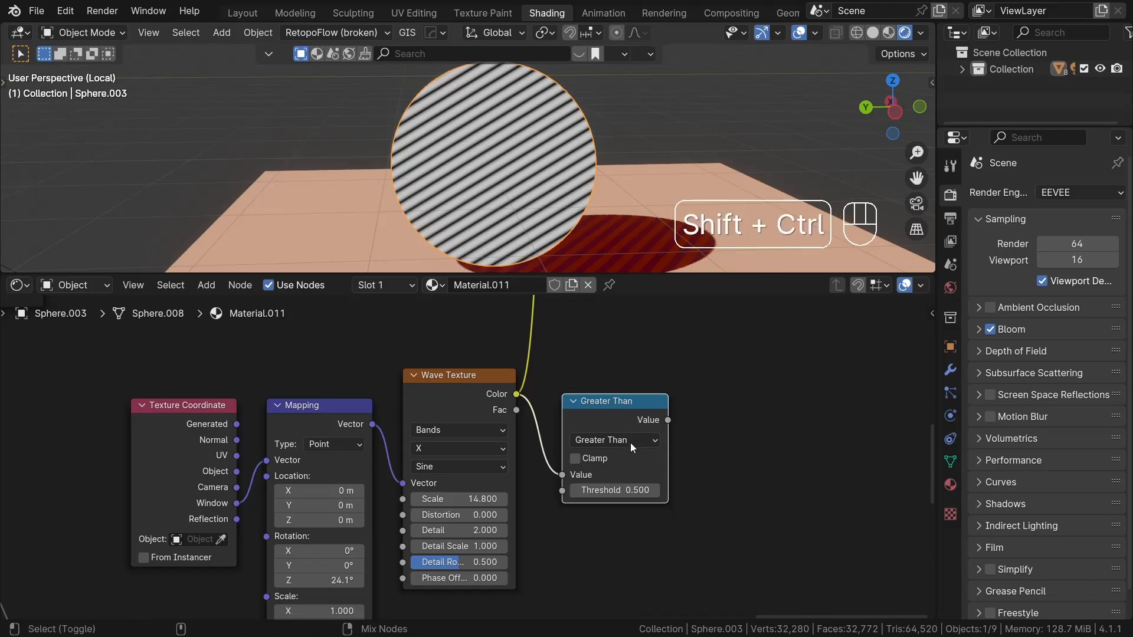
pyautogui.keyDown('ctrl'); pyautogui.keyDown('shift'); pyautogui.click(630, 443); pyautogui.keyUp('shift'); pyautogui.keyUp('ctrl')
# Step: Preview the highlight mask's Greater Than node and duplicate it with its input link from Shader to RGB kept
pyautogui.scroll(-14, 539, 392)
pyautogui.moveTo(217, 539); pyautogui.dragTo(281, 456, button='middle')
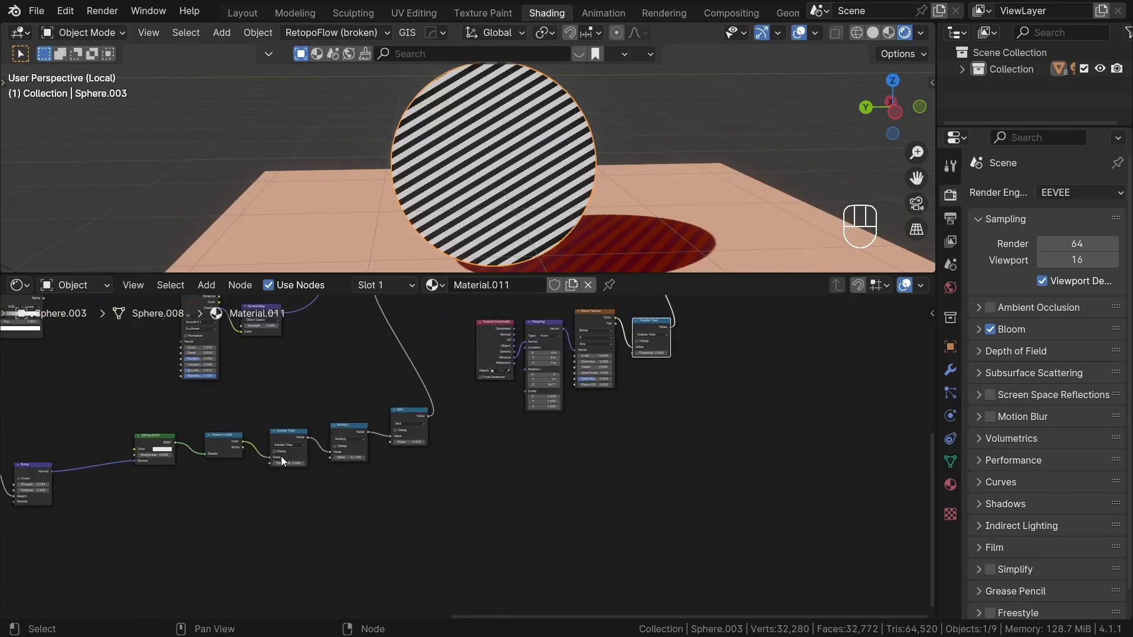
pyautogui.scroll(3, 281, 455)
pyautogui.keyDown('ctrl'); pyautogui.keyDown('shift'); pyautogui.click(312, 419); pyautogui.keyUp('shift'); pyautogui.keyUp('ctrl')
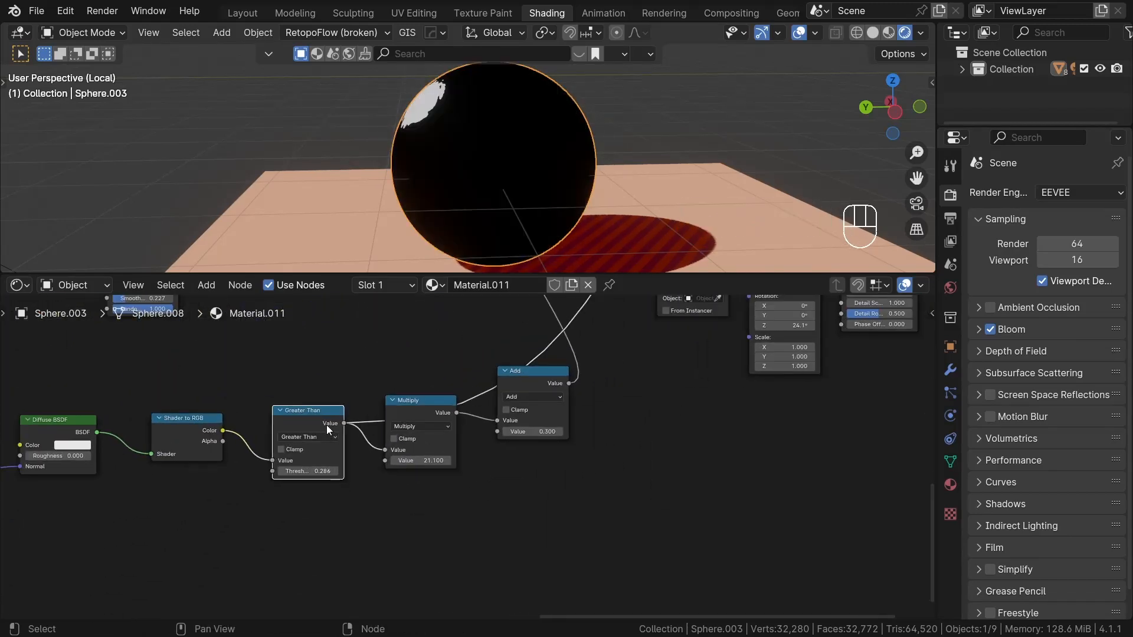
pyautogui.hotkey('shift', 'ctrl', 'd')
pyautogui.click(286, 537)
pyautogui.scroll(2, 285, 537)
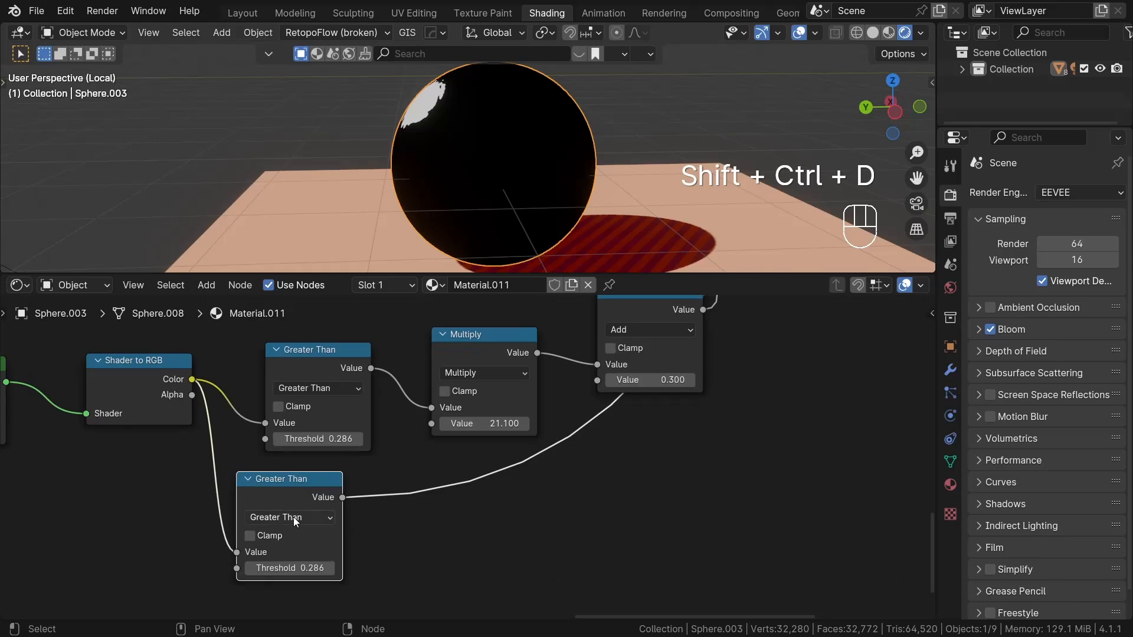
# Step: Switch the duplicated Math node to Less Than and lower its Threshold until only the sphere's shadow side is masked
pyautogui.click(293, 517)
pyautogui.click(397, 368)
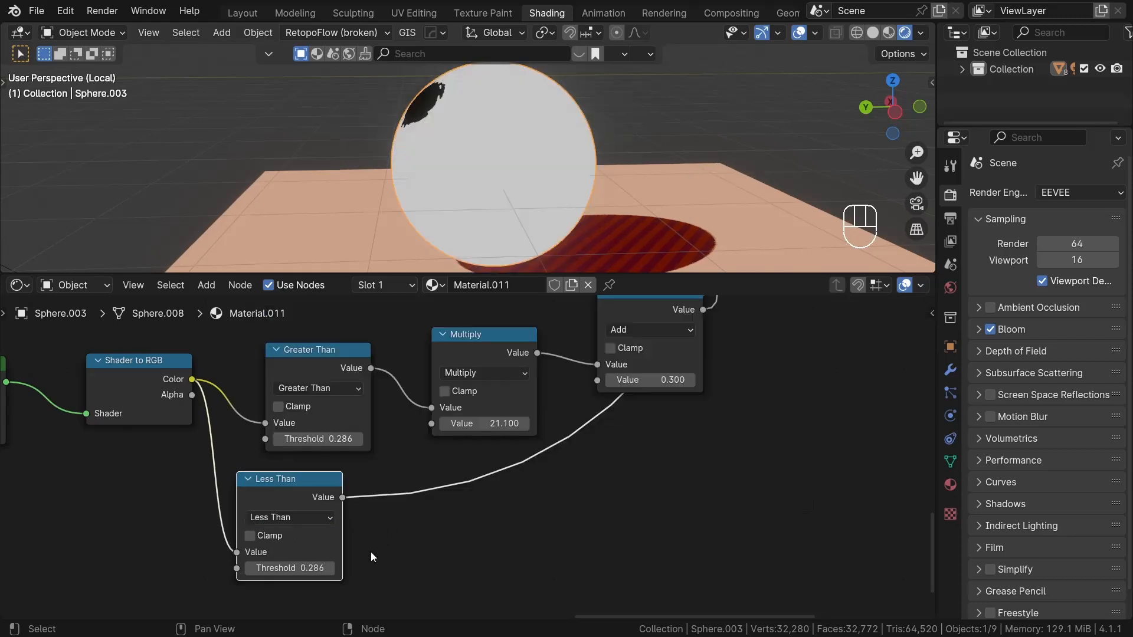
pyautogui.scroll(2, 371, 551)
pyautogui.keyDown('shift'); pyautogui.moveTo(413, 533); pyautogui.dragTo(370, 533); pyautogui.keyUp('shift')
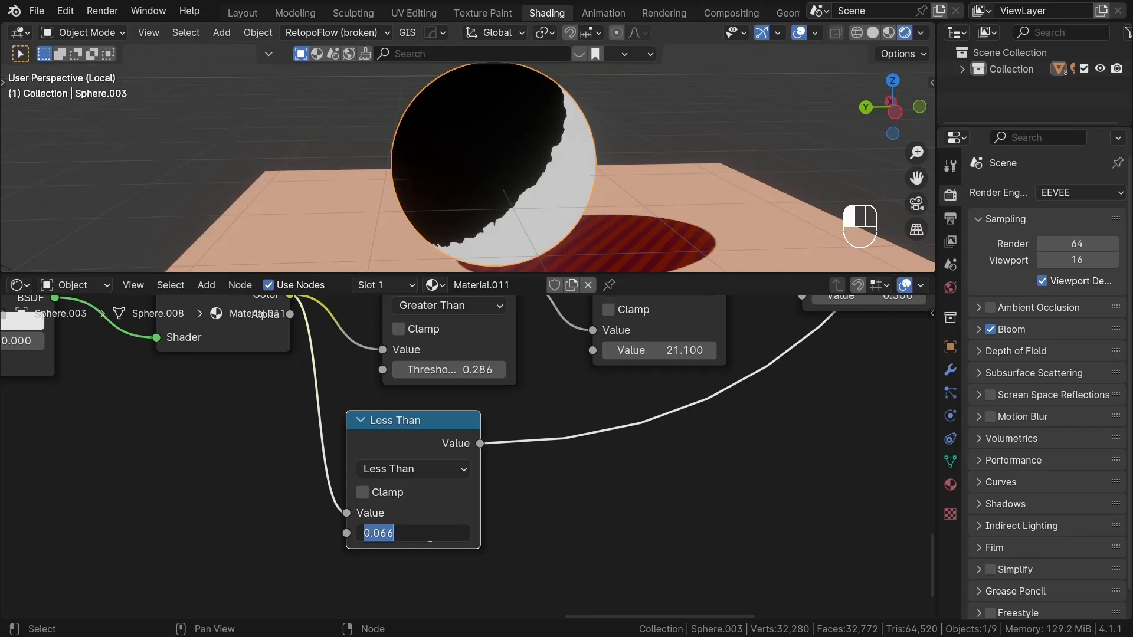
pyautogui.click(528, 528)
# Step: Multiply the stripes' Greater Than output by the Less Than shadow mask and preview the result on the sphere
pyautogui.scroll(-12, 526, 500)
pyautogui.moveTo(826, 312); pyautogui.dragTo(330, 472, button='middle')
pyautogui.moveTo(468, 438); pyautogui.dragTo(501, 464)
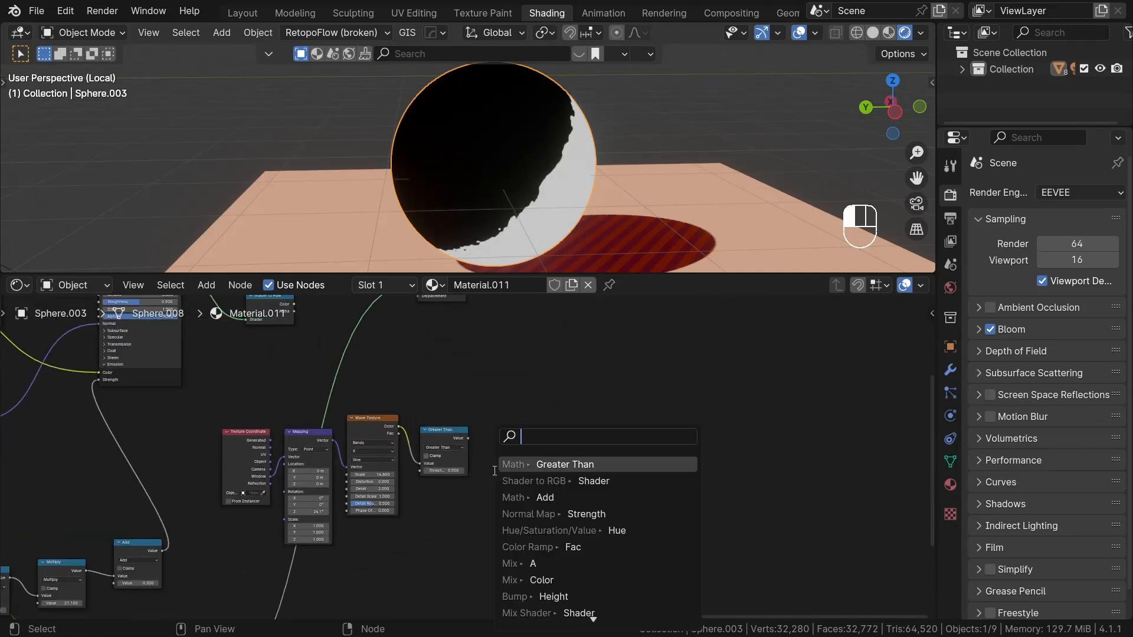
pyautogui.write('mu')
pyautogui.press('Return')
pyautogui.keyDown('ctrl'); pyautogui.keyDown('shift'); pyautogui.click(515, 501); pyautogui.keyUp('shift'); pyautogui.keyUp('ctrl')
pyautogui.moveTo(381, 585); pyautogui.dragTo(452, 478, button='middle')
pyautogui.scroll(4, 312, 579)
pyautogui.moveTo(639, 376); pyautogui.dragTo(637, 377)
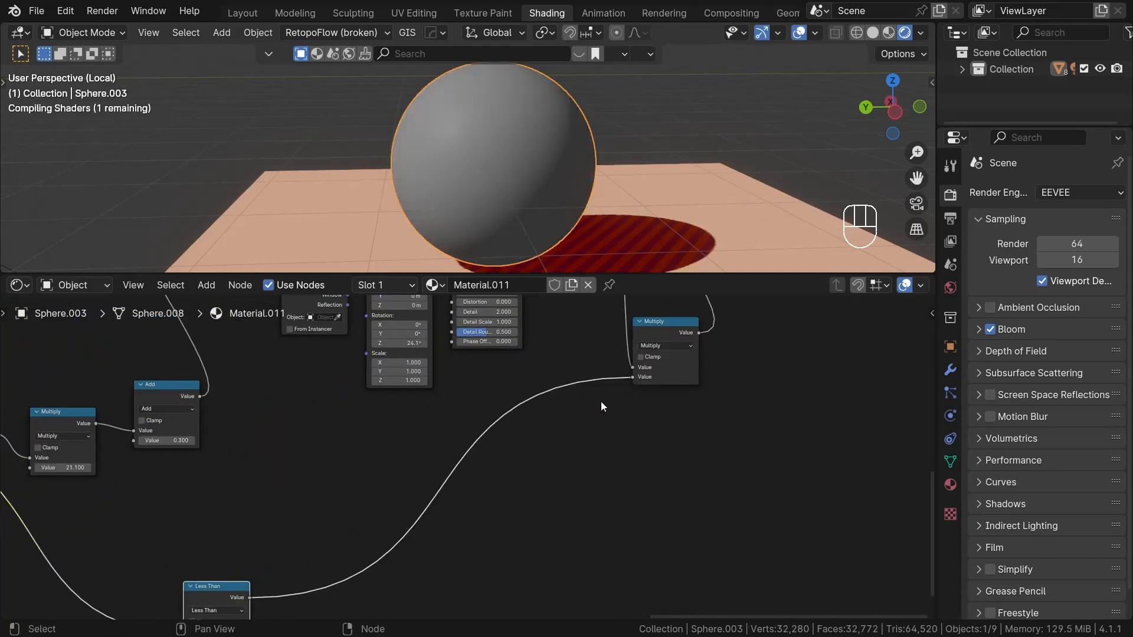
pyautogui.moveTo(600, 401); pyautogui.dragTo(508, 477, button='middle')
pyautogui.scroll(-6, 508, 476)
pyautogui.moveTo(621, 190); pyautogui.dragTo(558, 168, button='middle')
pyautogui.moveTo(572, 406); pyautogui.dragTo(511, 523, button='middle')
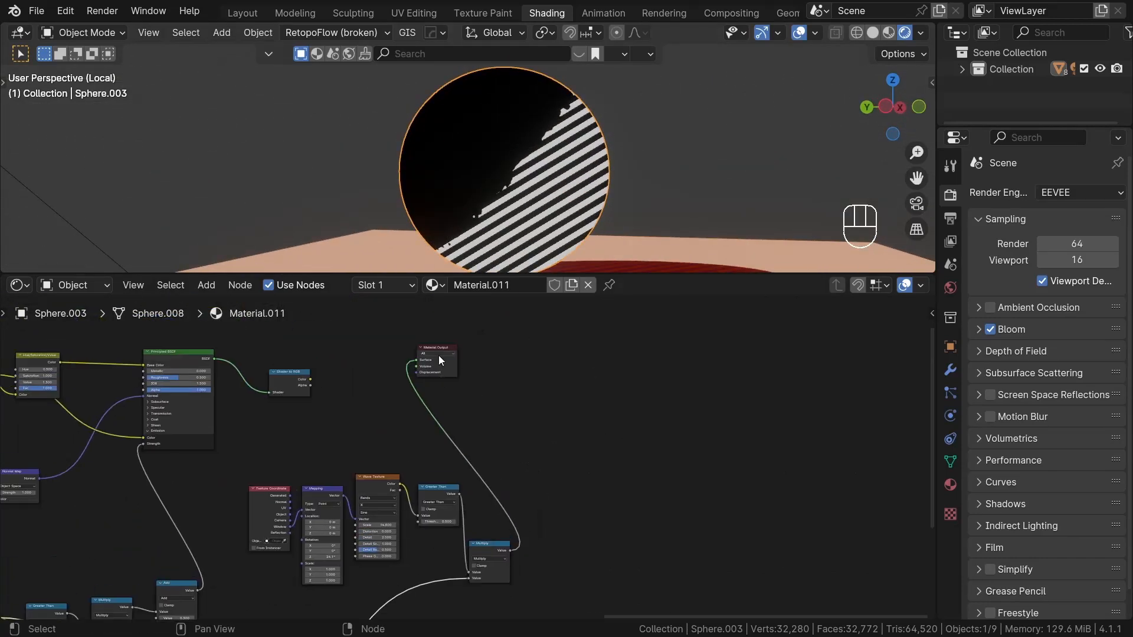
# Step: Move the Material Output aside and add a previewed Hue/Saturation/Value node after the Principled shader's Shader to RGB
pyautogui.moveTo(430, 347); pyautogui.dragTo(629, 459)
pyautogui.scroll(1, 311, 396)
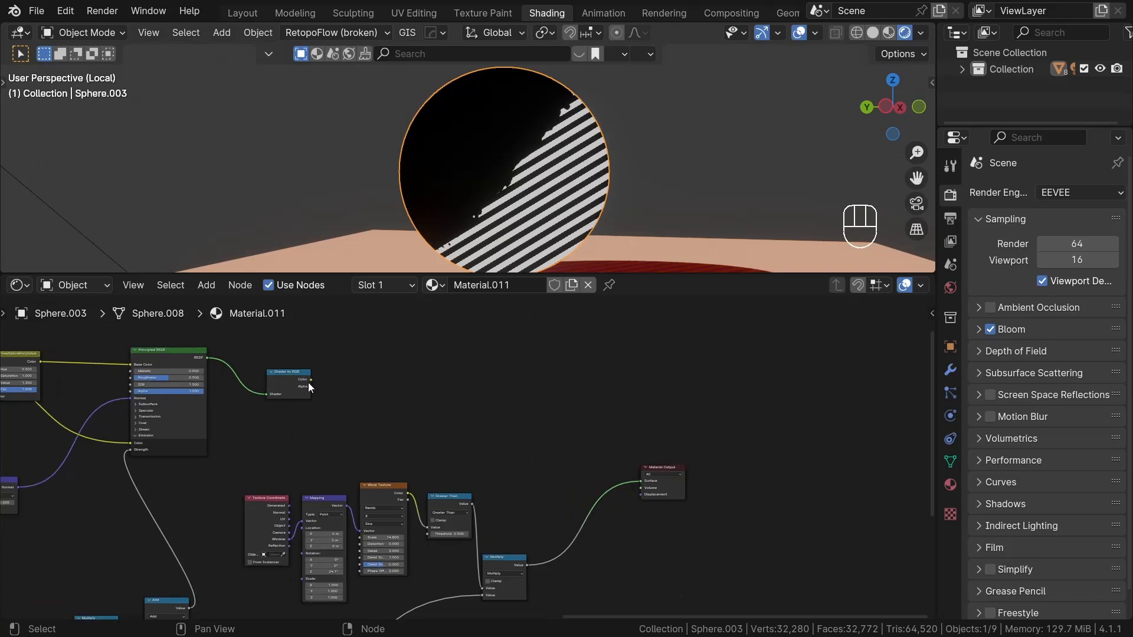
pyautogui.moveTo(310, 381); pyautogui.dragTo(445, 395)
pyautogui.write('hu')
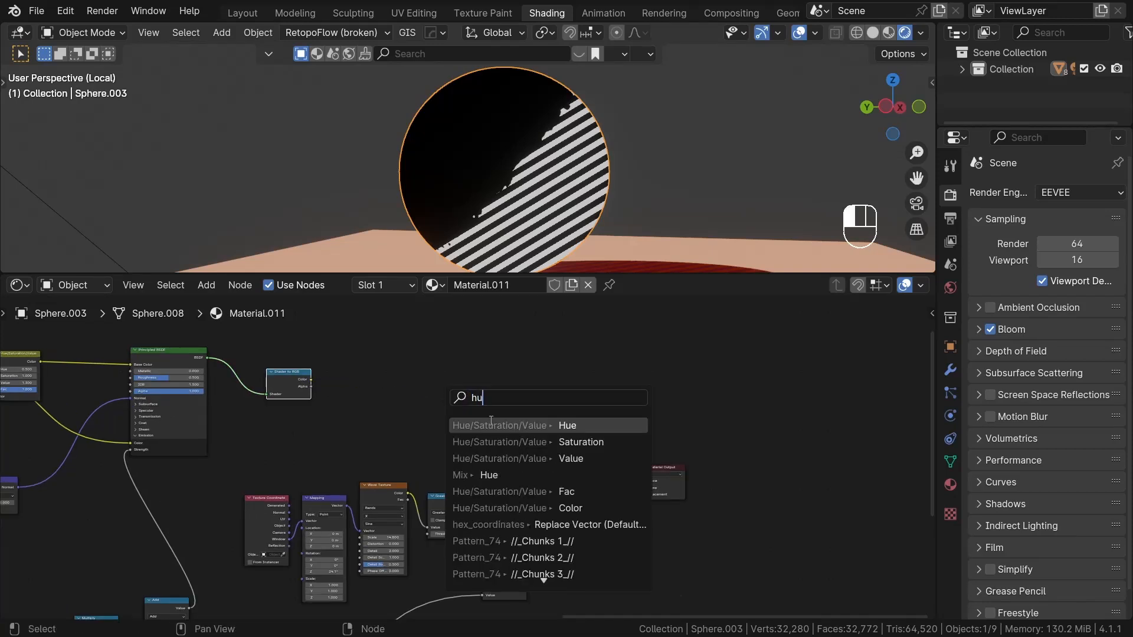
pyautogui.press('Return')
pyautogui.click(575, 381)
pyautogui.keyDown('ctrl'); pyautogui.keyDown('shift'); pyautogui.click(575, 381); pyautogui.keyUp('shift'); pyautogui.keyUp('ctrl')
# Step: Drive the new Hue/Saturation/Value node's Fac with the stripe Multiply and reroute the Shader to RGB Color into its Color input
pyautogui.scroll(2, 543, 540)
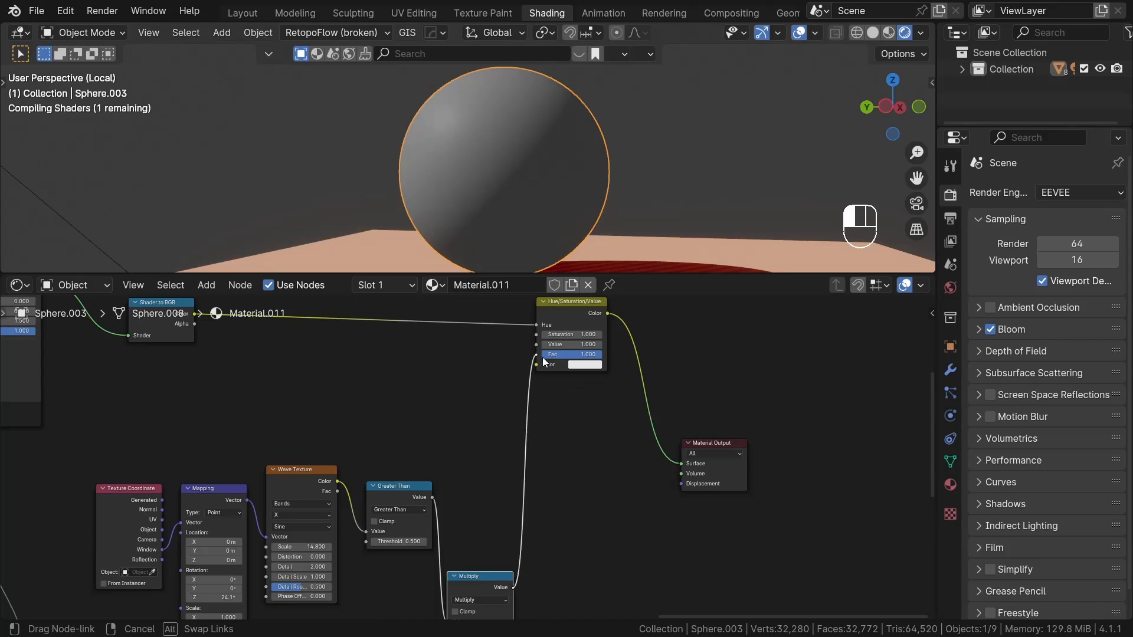
pyautogui.moveTo(542, 356); pyautogui.dragTo(525, 341)
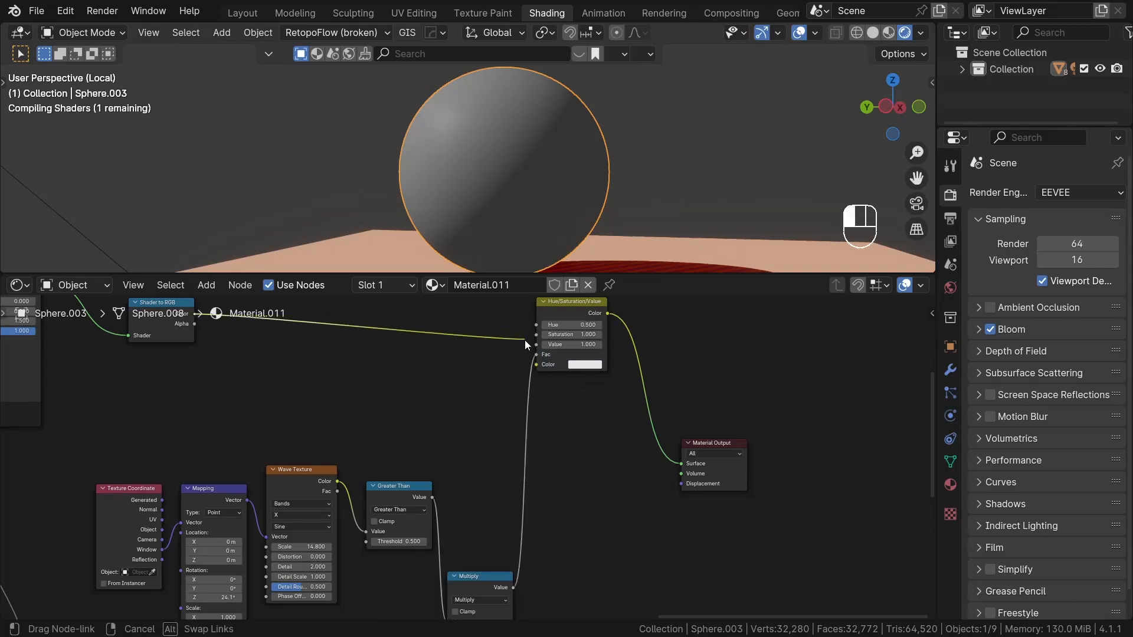
pyautogui.moveTo(570, 389); pyautogui.dragTo(571, 444, button='middle')
# Step: Set the new Hue/Saturation/Value node's Value to 0.600 to darken the stripes in the shadow
pyautogui.scroll(3, 578, 410)
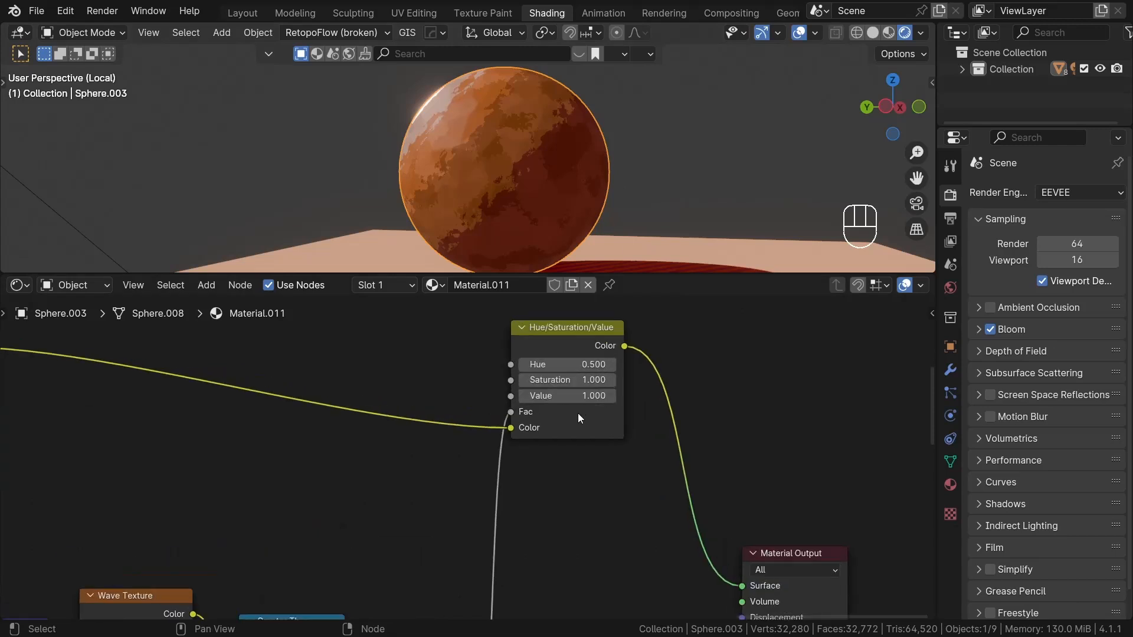
pyautogui.click(522, 395)
pyautogui.click(522, 394)
pyautogui.click(522, 395)
pyautogui.click(522, 395)
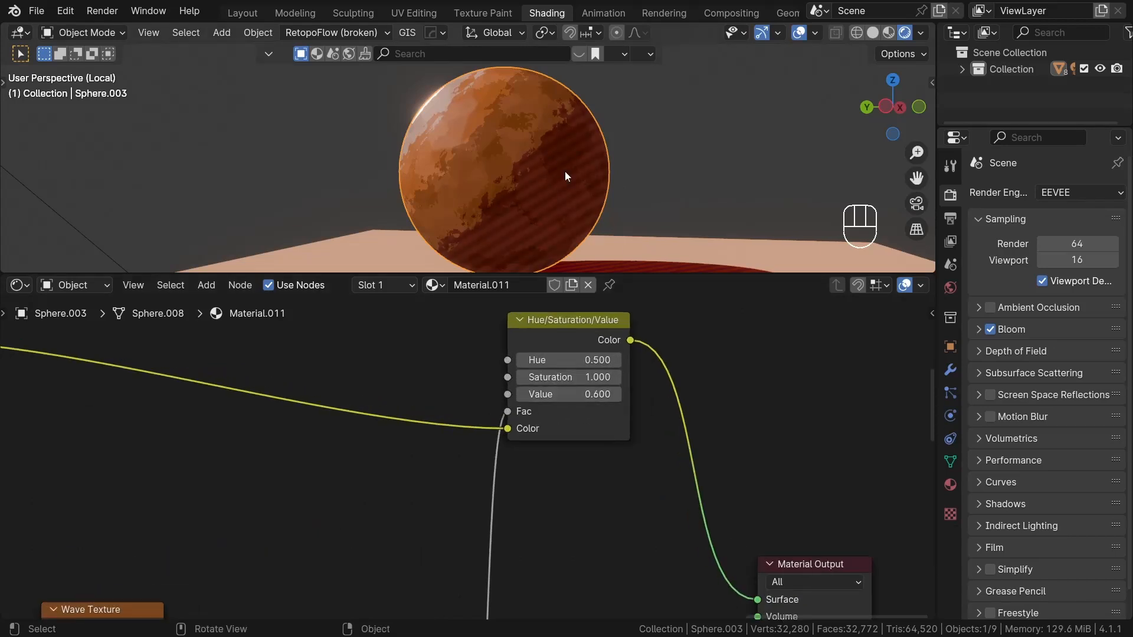
# Step: Inspect the sphere's glowing highlight and striped shadow from several angles and distances
pyautogui.moveTo(564, 171); pyautogui.dragTo(726, 180, button='middle')
pyautogui.scroll(-4, 592, 187)
pyautogui.scroll(5, 607, 171)
pyautogui.keyDown('shift'); pyautogui.moveTo(525, 165); pyautogui.dragTo(708, 155, button='middle'); pyautogui.keyUp('shift')
pyautogui.moveTo(708, 155); pyautogui.dragTo(357, 162, button='middle')
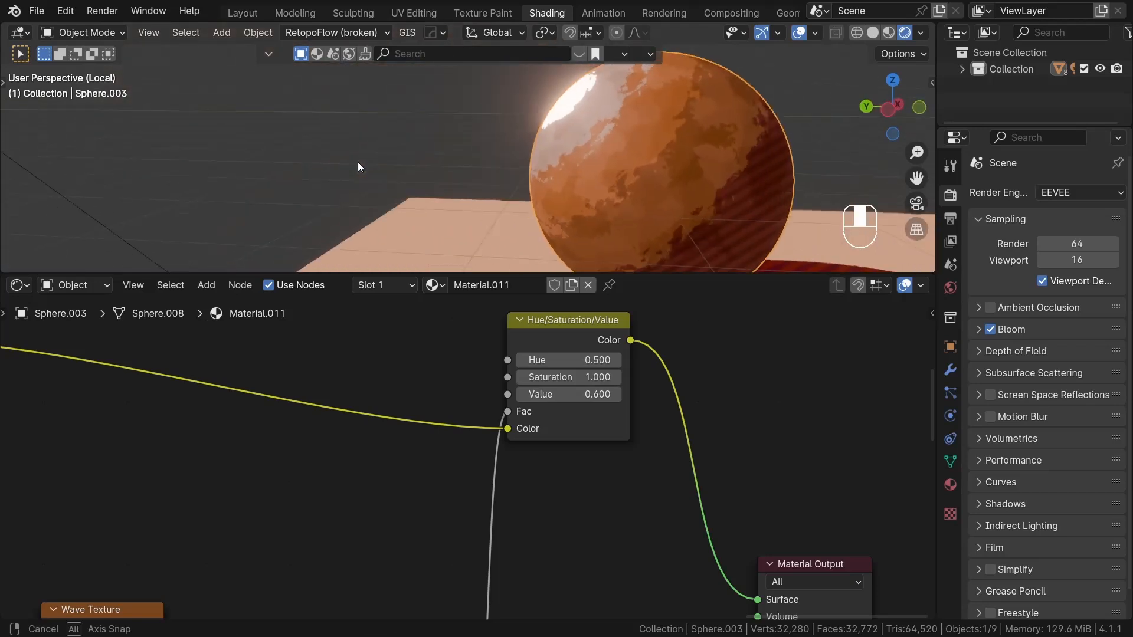
pyautogui.scroll(-2, 519, 170)
pyautogui.moveTo(590, 176)
pyautogui.keyDown('shift'); pyautogui.mouseDown(button='middle')
pyautogui.moveTo(472, 175)
pyautogui.moveTo(568, 171)
pyautogui.mouseUp(button='middle'); pyautogui.keyUp('shift')
pyautogui.scroll(1, 524, 174)
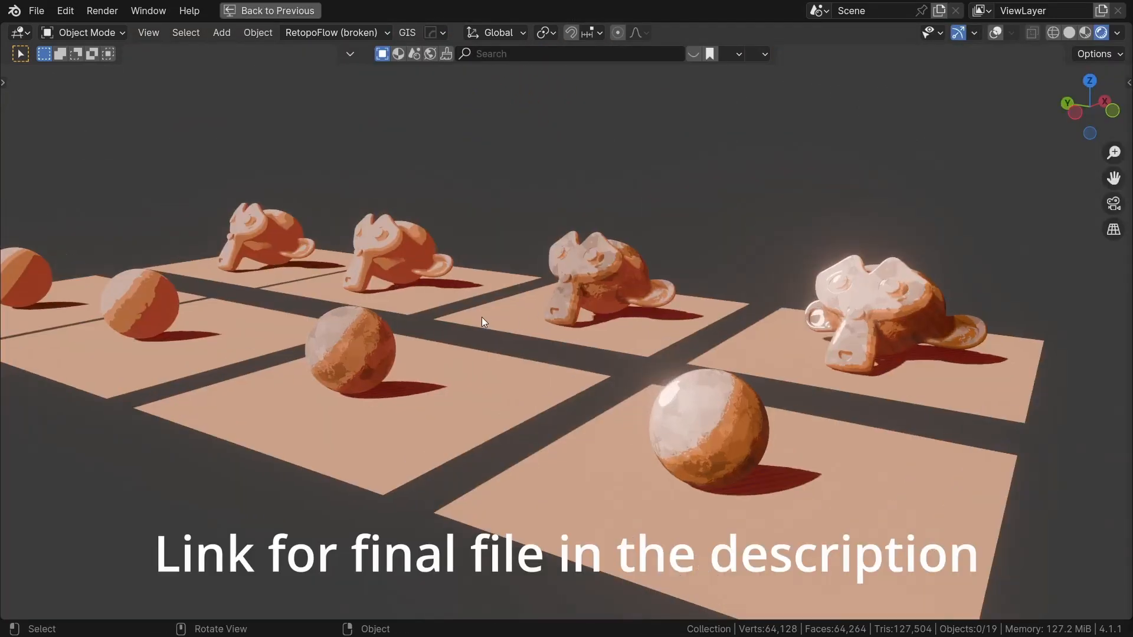
# Step: Examine the finished toon shader variants on the monkey heads and spheres across the full scene
pyautogui.moveTo(823, 320); pyautogui.dragTo(876, 310, button='middle')
pyautogui.keyDown('shift'); pyautogui.moveTo(707, 358); pyautogui.dragTo(879, 324, button='middle'); pyautogui.keyUp('shift')
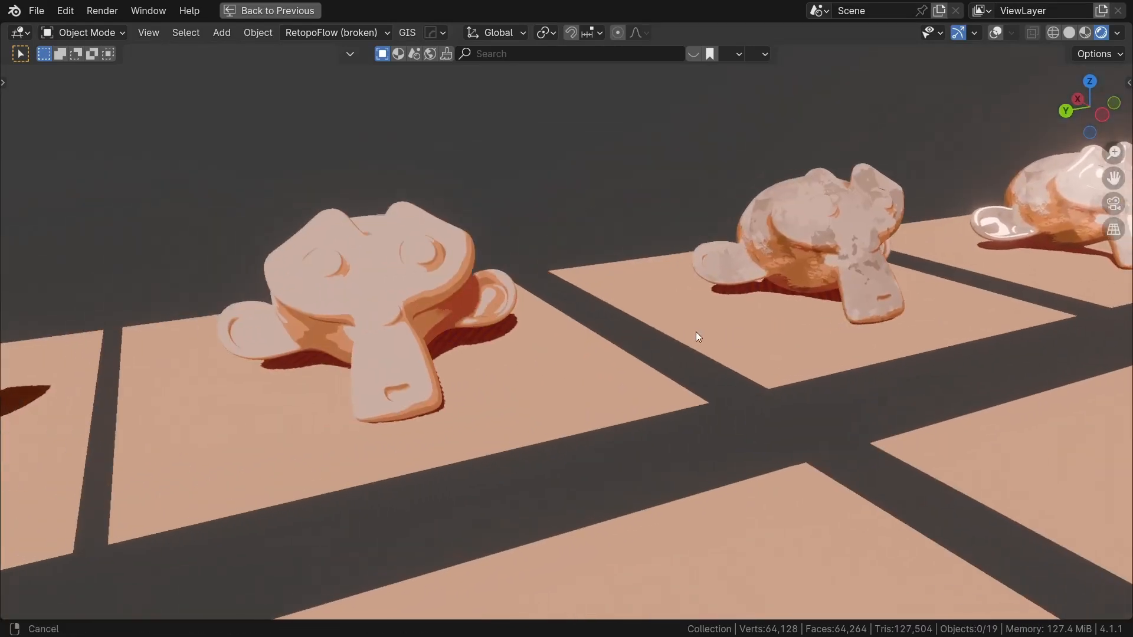
pyautogui.keyDown('shift'); pyautogui.moveTo(696, 333); pyautogui.dragTo(903, 301, button='middle'); pyautogui.keyUp('shift')
pyautogui.keyDown('shift'); pyautogui.moveTo(661, 354); pyautogui.dragTo(885, 324, button='middle'); pyautogui.keyUp('shift')
pyautogui.moveTo(649, 341); pyautogui.dragTo(583, 341, button='middle')
pyautogui.scroll(-3, 656, 346)
pyautogui.scroll(2, 643, 357)
pyautogui.moveTo(643, 360)
pyautogui.mouseDown(button='middle')
pyautogui.moveTo(686, 366)
pyautogui.moveTo(642, 358)
pyautogui.moveTo(637, 367)
pyautogui.mouseUp(button='middle')
pyautogui.scroll(-4, 637, 367)
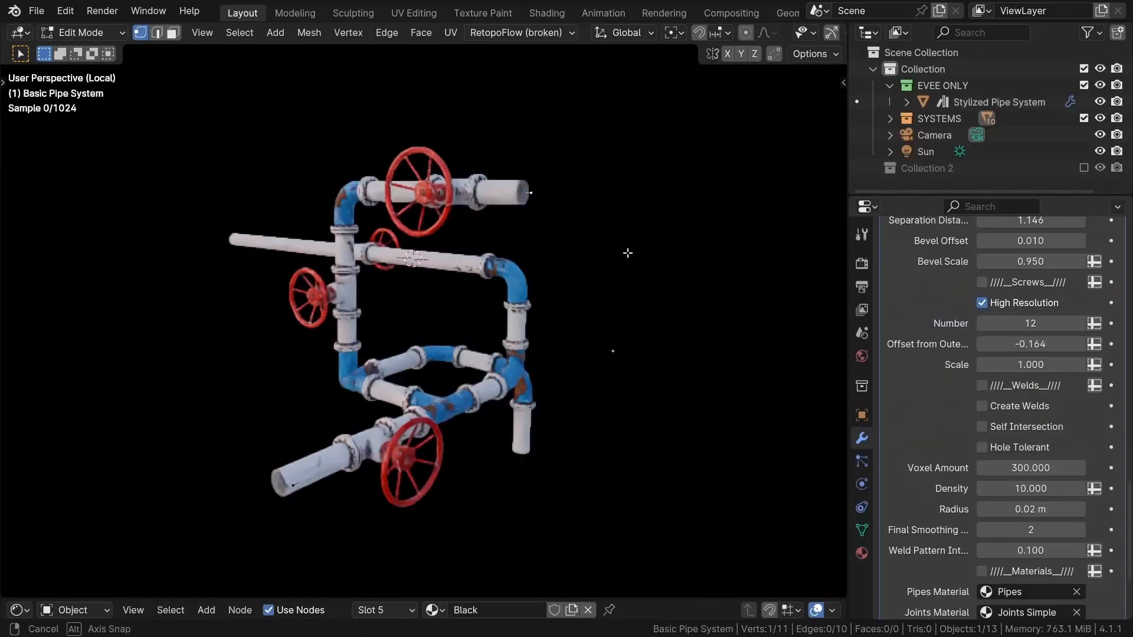
# Step: Reposition the selected vertex of the Basic Pipe System to reshape its upper pipe
pyautogui.press('g')
pyautogui.click(653, 265)
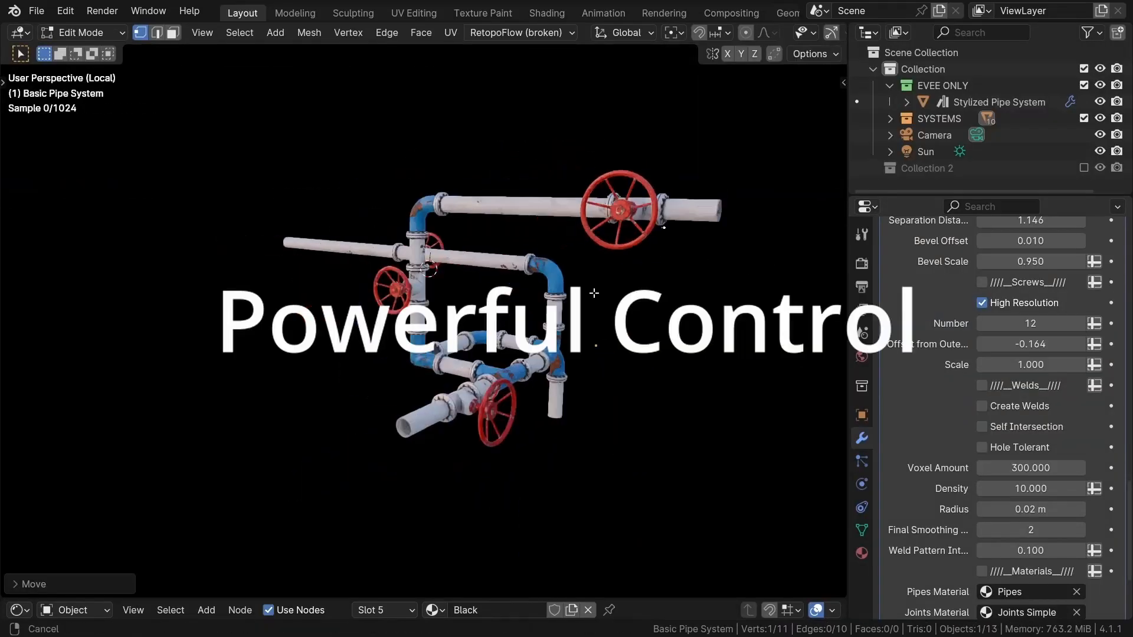
pyautogui.press('g')
pyautogui.click(653, 265)
# Step: Extrude two new sections from the Basic Pipe System's selected vertex, the second one along the Y axis
pyautogui.press('e')
pyautogui.click(645, 160)
pyautogui.press('e')
pyautogui.press('y')
pyautogui.click(608, 232)
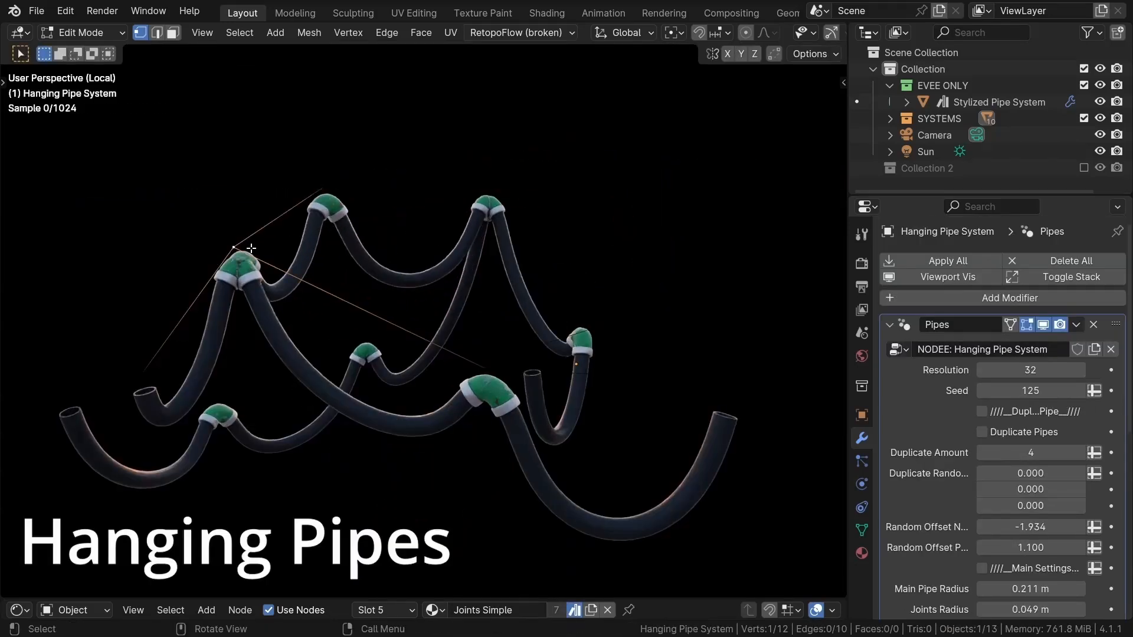
# Step: Customize the Hanging Pipe System by moving its selected peak vertex, changing the Seed to 136 and adjusting the Joints Length
pyautogui.press('g')
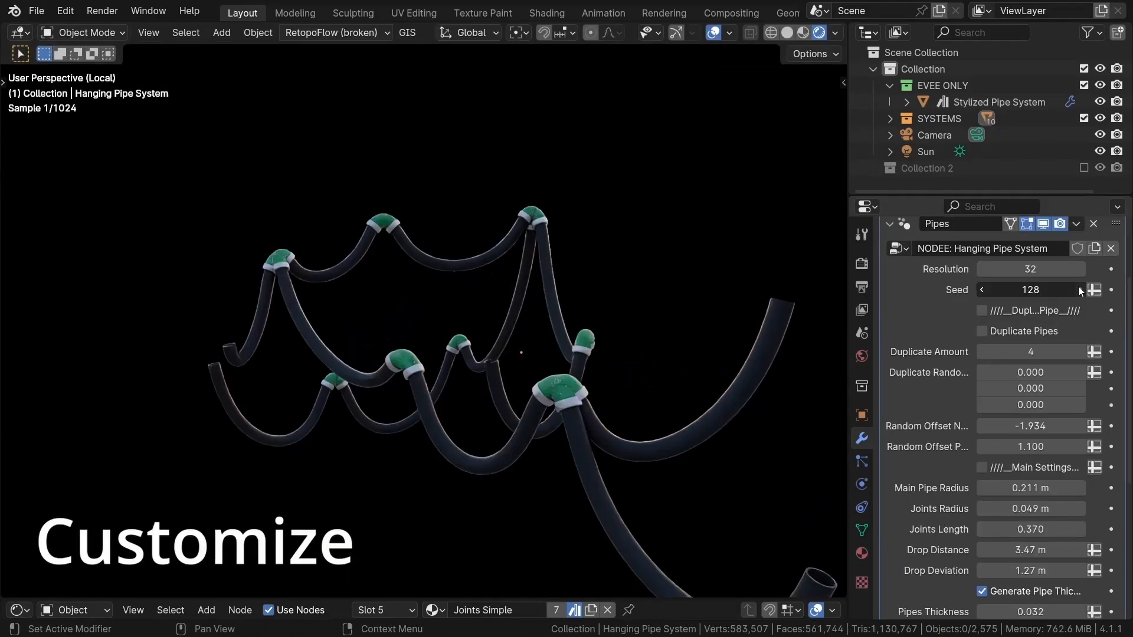
pyautogui.moveTo(1030, 289); pyautogui.dragTo(1050, 290)
pyautogui.scroll(-3, 1030, 413)
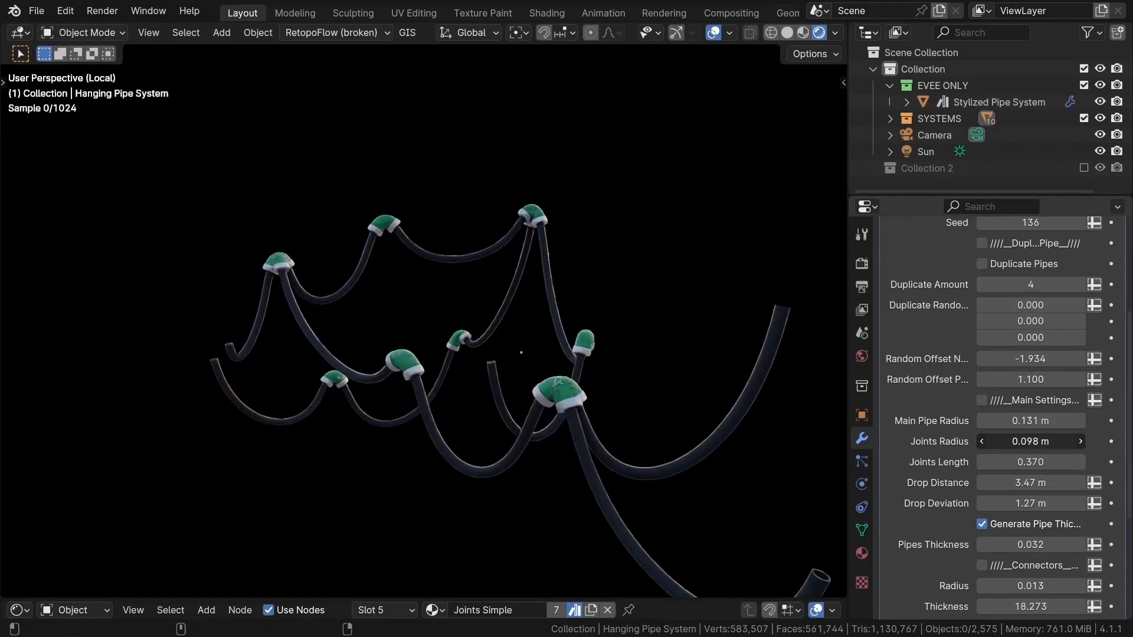
pyautogui.moveTo(1030, 462); pyautogui.dragTo(1062, 462)
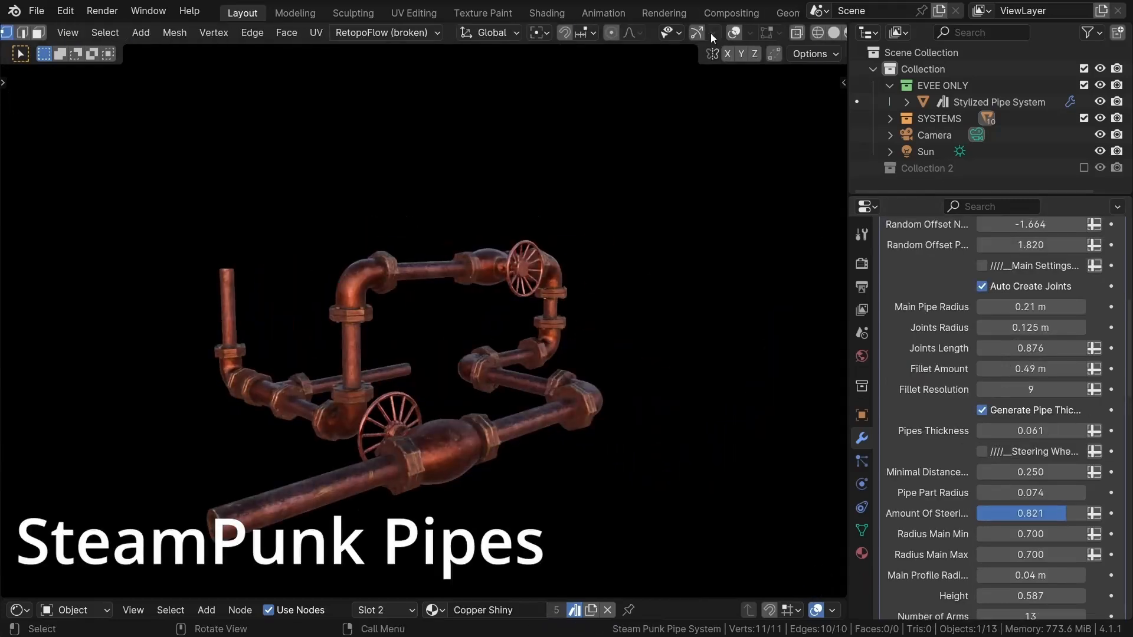
# Step: Move the Steam Punk Pipe System's selected vertex along Z and extrude a new pipe section
pyautogui.press('g')
pyautogui.press('z')
pyautogui.click(364, 189)
pyautogui.press('e')
pyautogui.click(587, 299)
# Step: Extrude a further Steam Punk Pipe System section about 2.5 m along the X axis
pyautogui.moveTo(586, 299); pyautogui.dragTo(531, 215, button='middle')
pyautogui.hotkey('ctrl', 'r')
pyautogui.click(531, 215)
pyautogui.press('e')
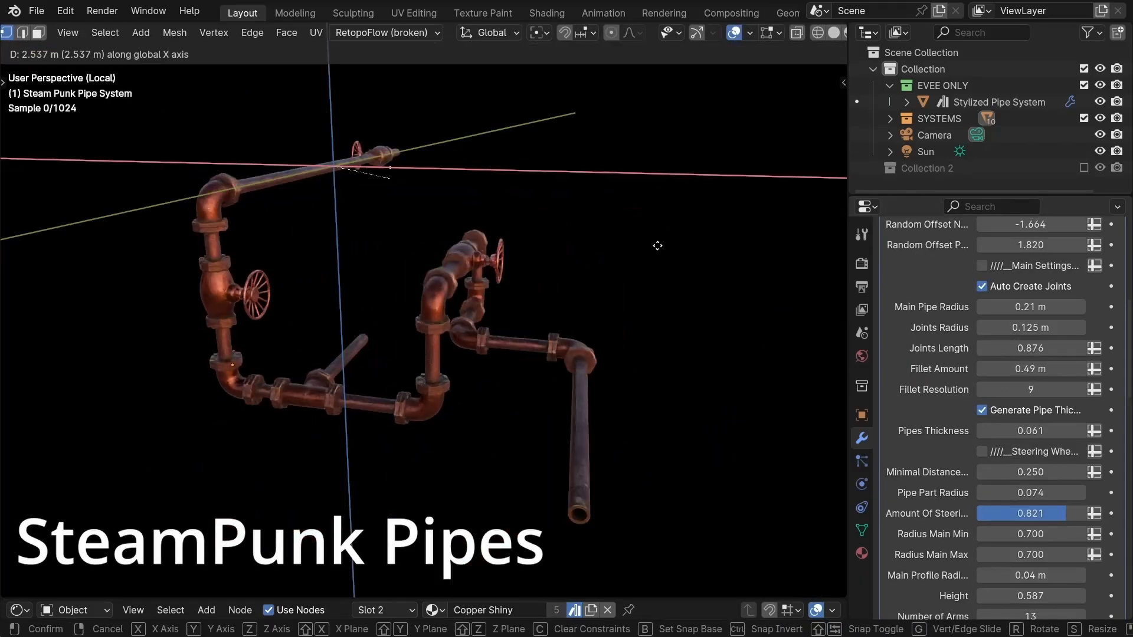
pyautogui.click(658, 245)
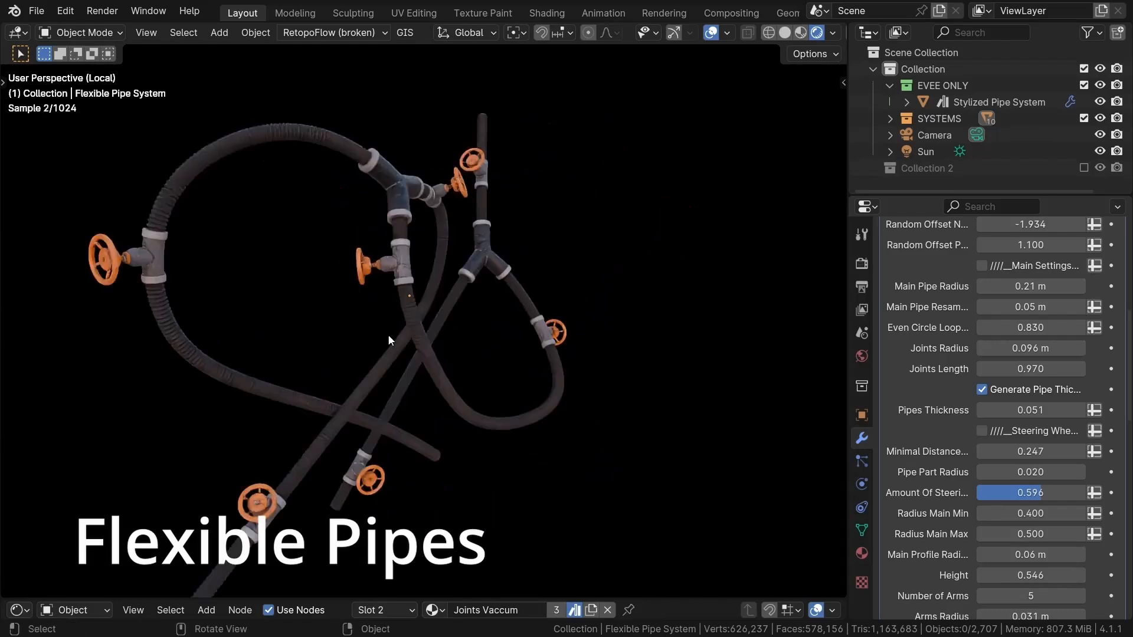
# Step: Extrude a new section of the Flexible Pipe System and reposition the vertex at the top of its large loop
pyautogui.press('e')
pyautogui.click(694, 282)
pyautogui.moveTo(210, 118); pyautogui.dragTo(392, 260)
pyautogui.press('g')
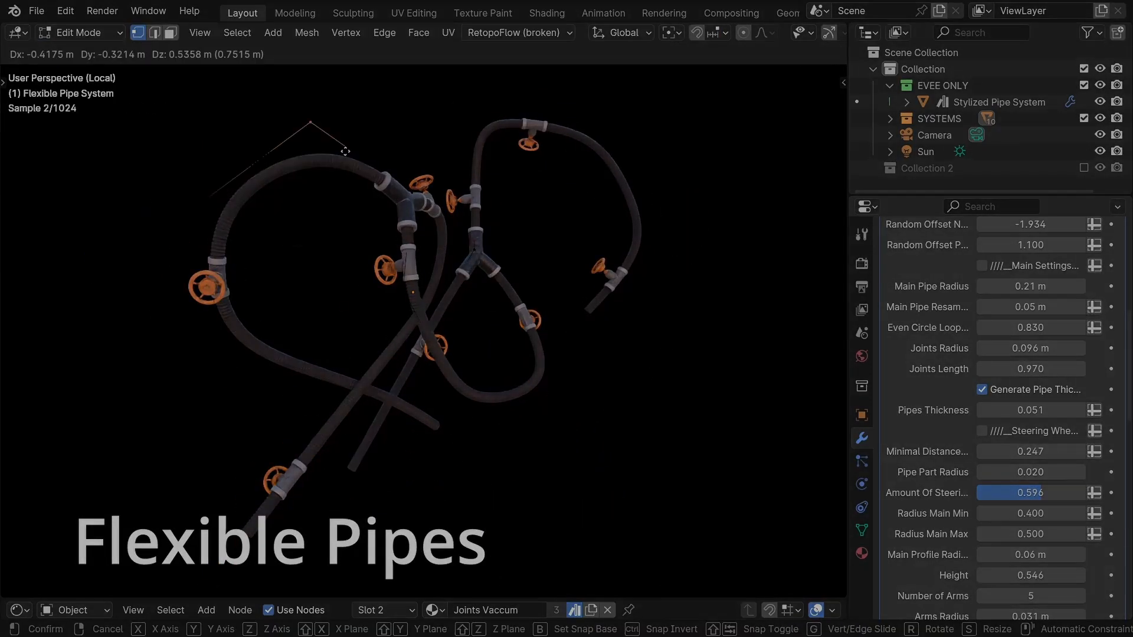